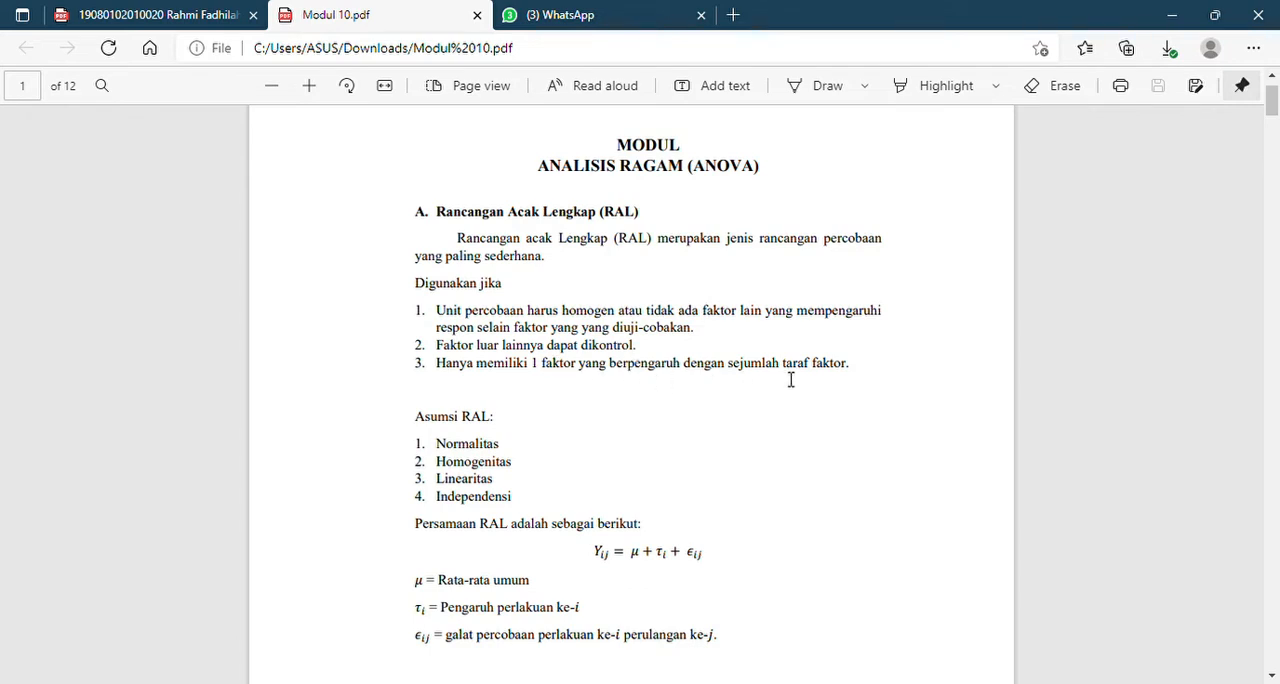
# Read the RAL theory in Modul 10.pdf and the fumigant germination problem, question 1, in the lab report PDF
pyautogui.click(1272, 677)
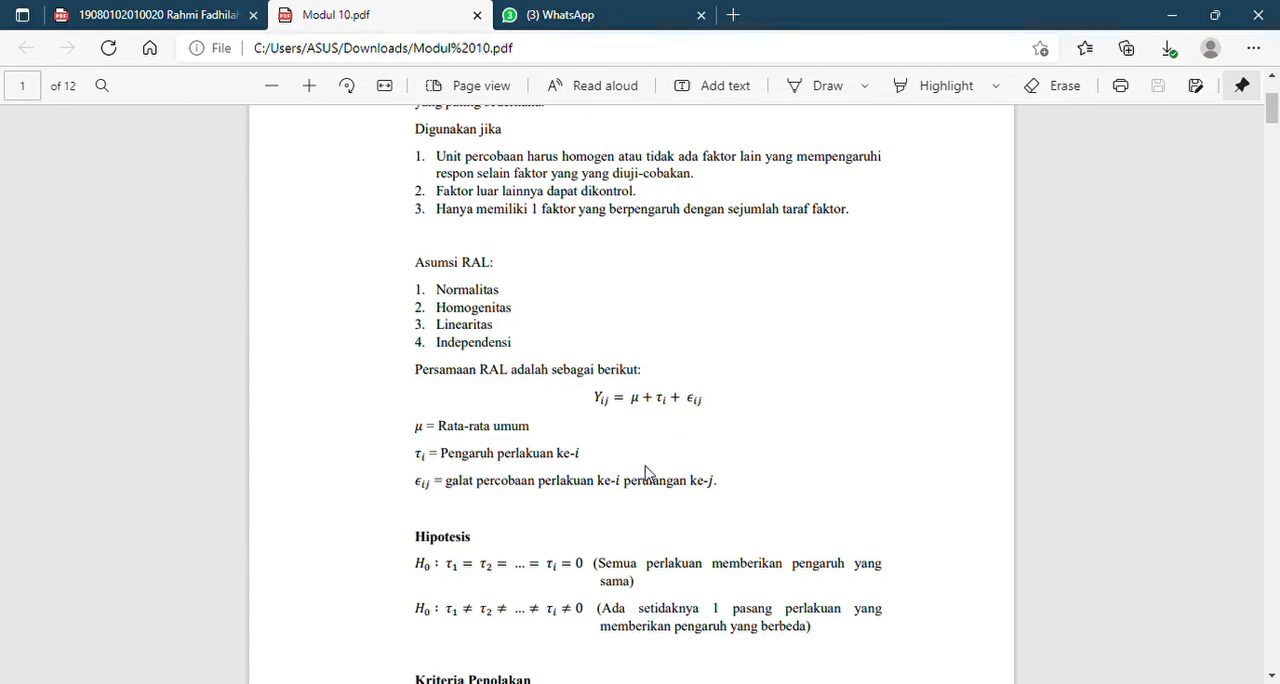
pyautogui.click(1272, 676)
pyautogui.scroll(-2, 1272, 676)
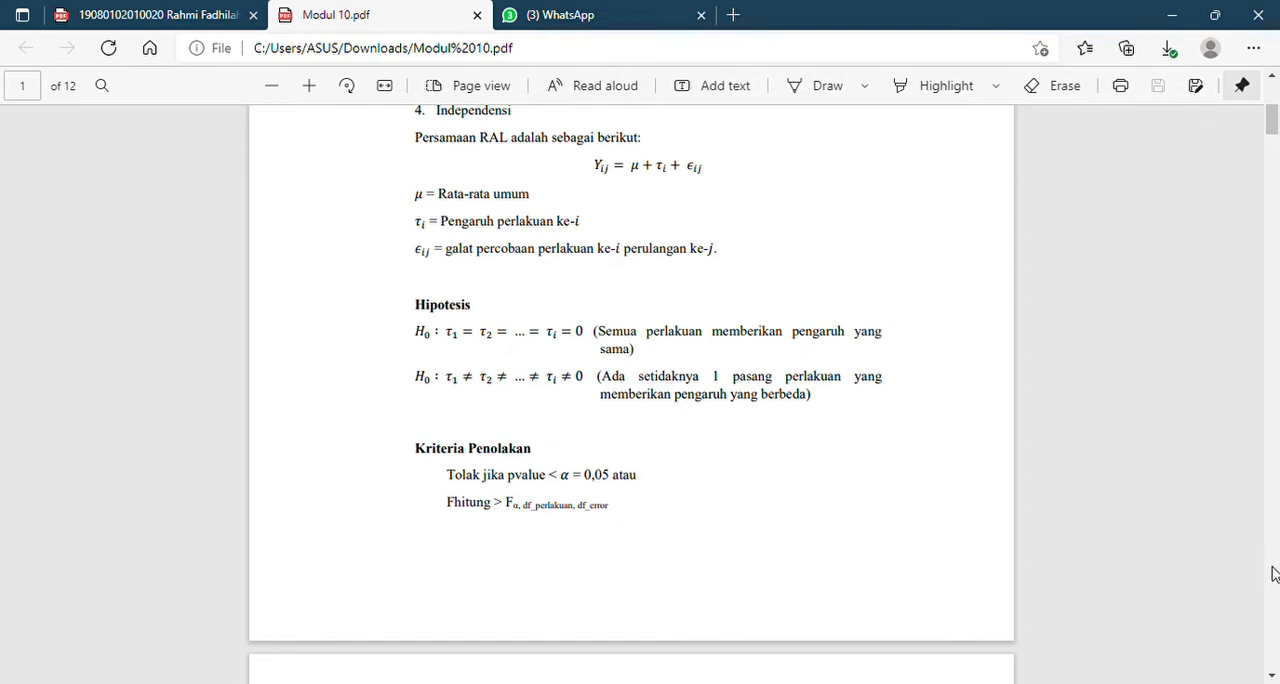
pyautogui.scroll(-5, 1278, 585)
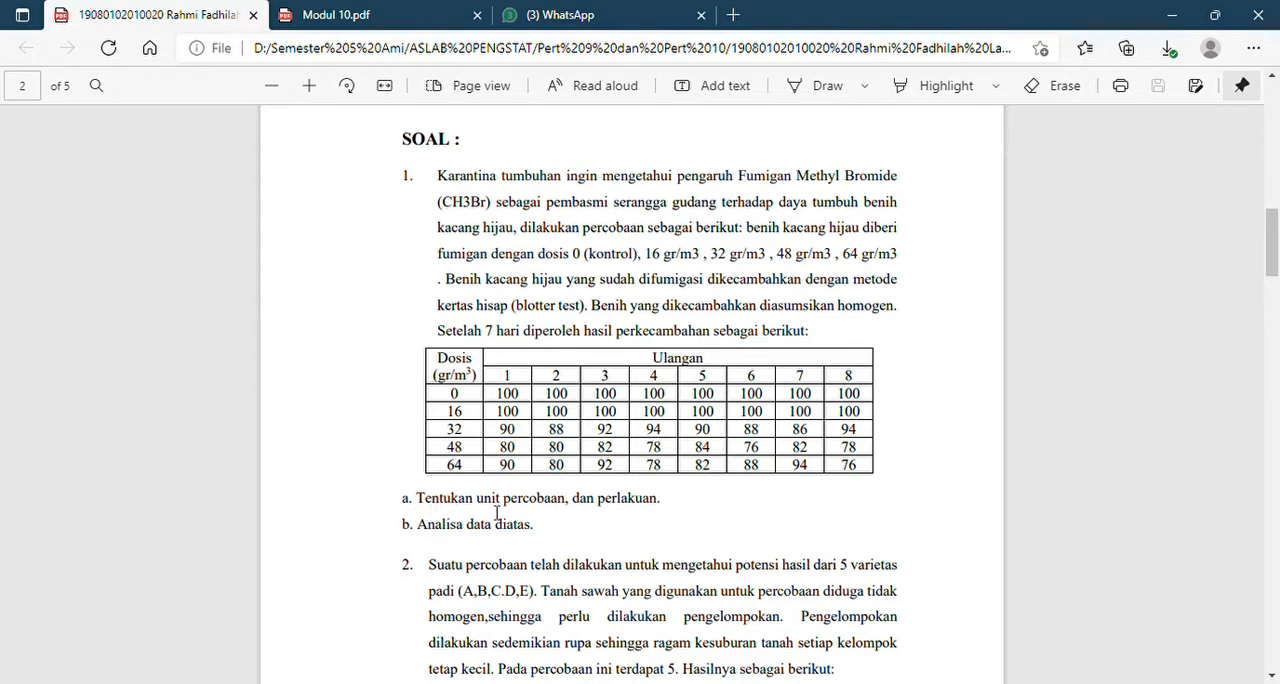
pyautogui.scroll(-10, 1275, 470)
pyautogui.moveTo(1272, 378)
pyautogui.mouseDown()
pyautogui.moveTo(1272, 322)
pyautogui.moveTo(1276, 385)
pyautogui.moveTo(1277, 345)
pyautogui.moveTo(1277, 364)
pyautogui.mouseUp()
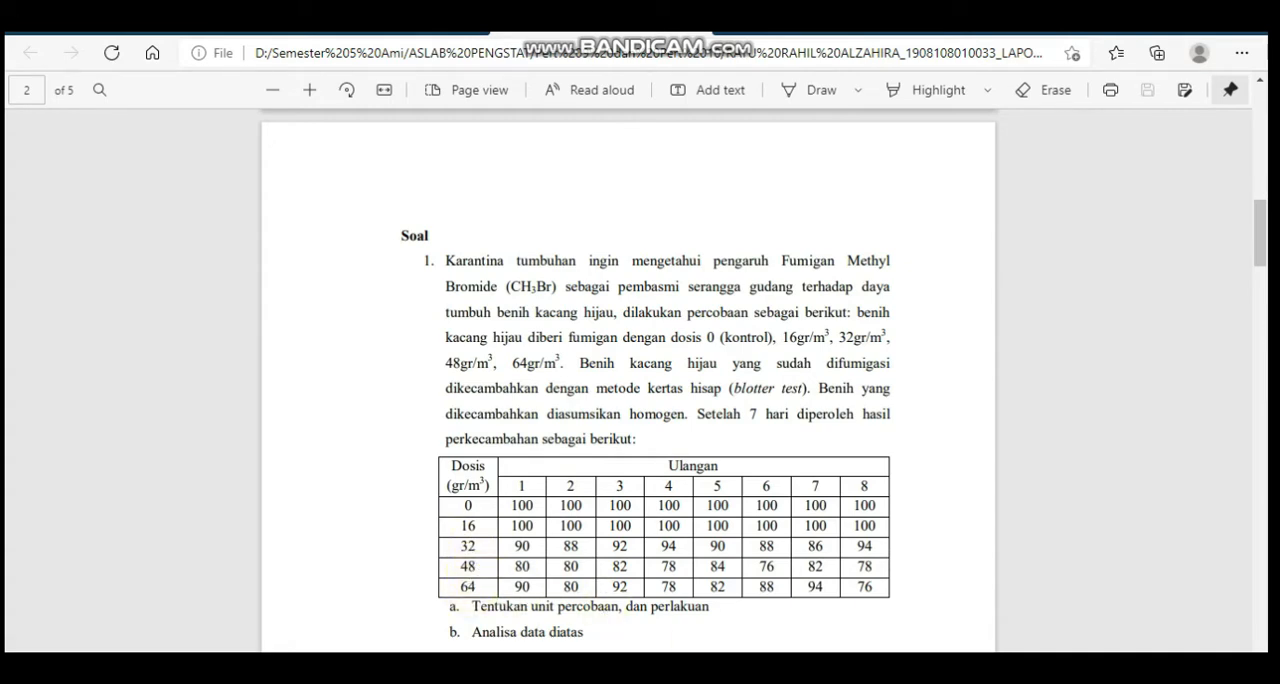
# Switch to the Data Lap 9 dan 10 workbook in Excel and compare its first SPSS treatment rows with question 1's dosage table
pyautogui.moveTo(884, 668)
pyautogui.click(884, 612)
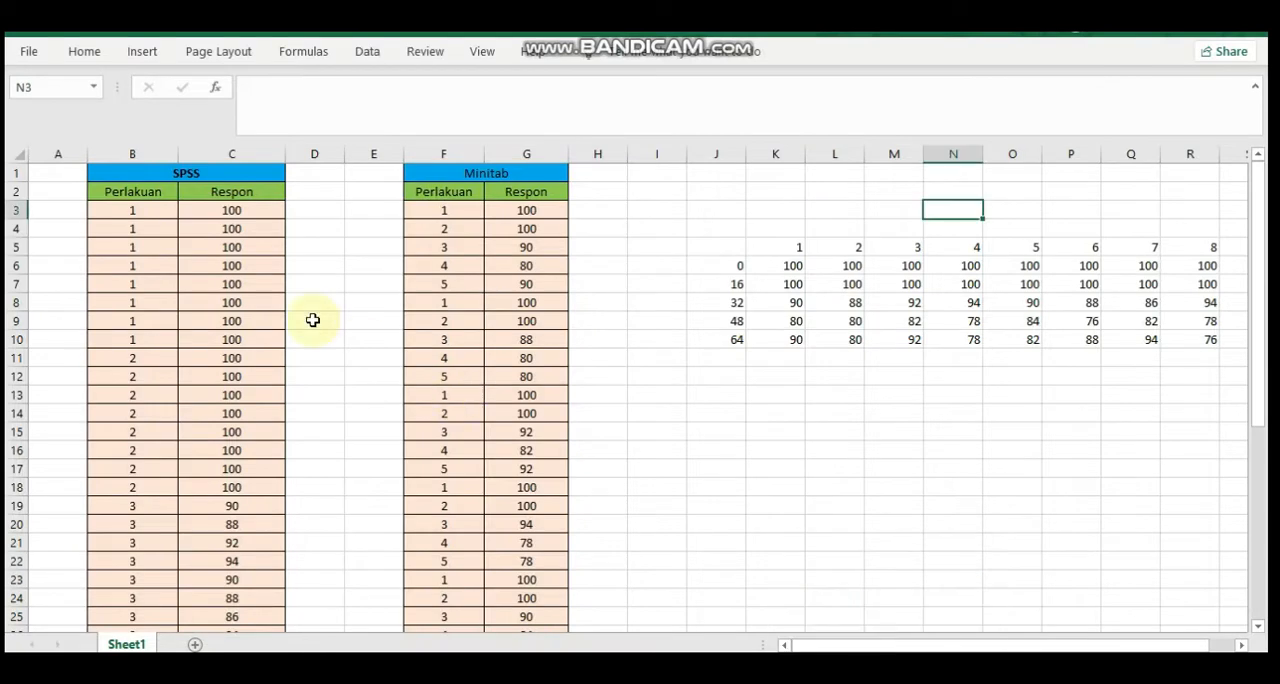
pyautogui.click(133, 227)
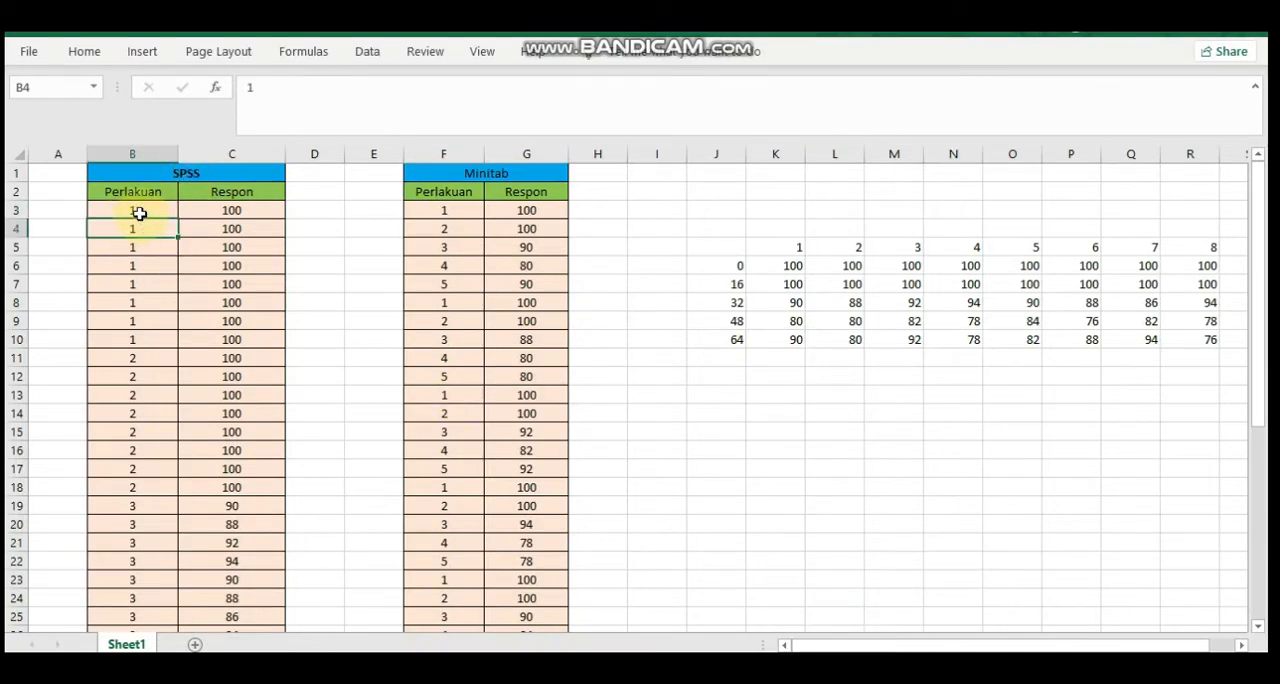
pyautogui.click(139, 210)
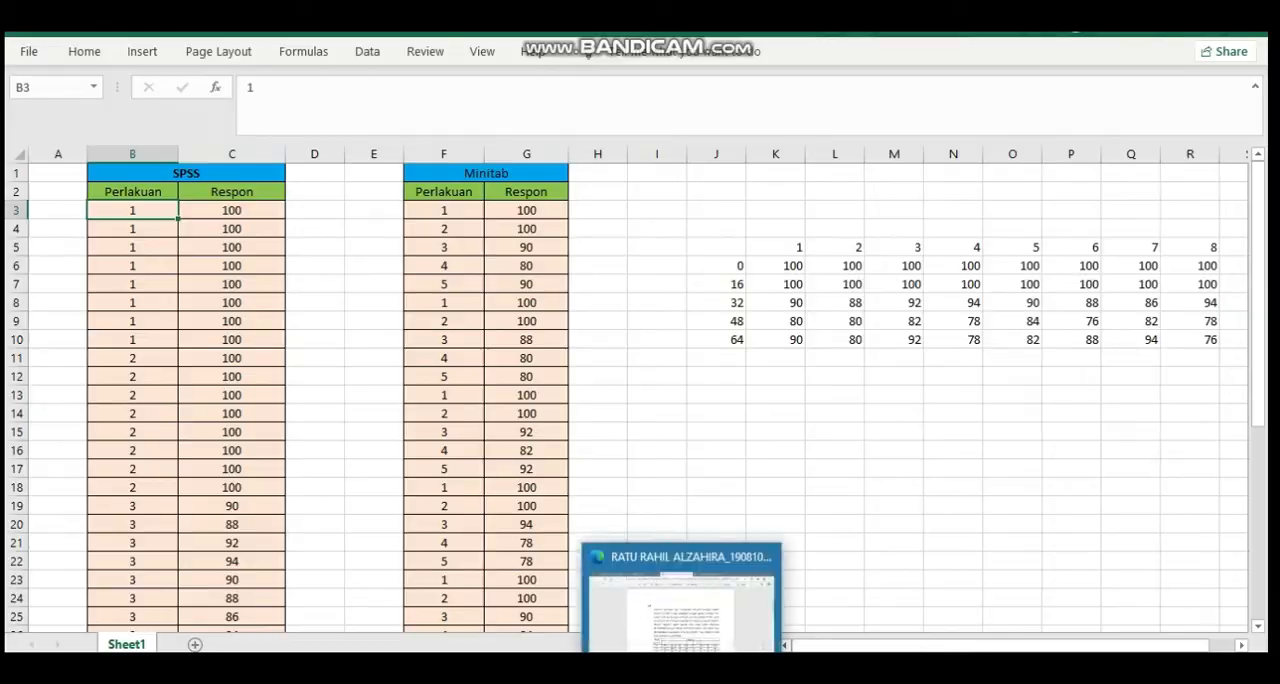
pyautogui.click(680, 615)
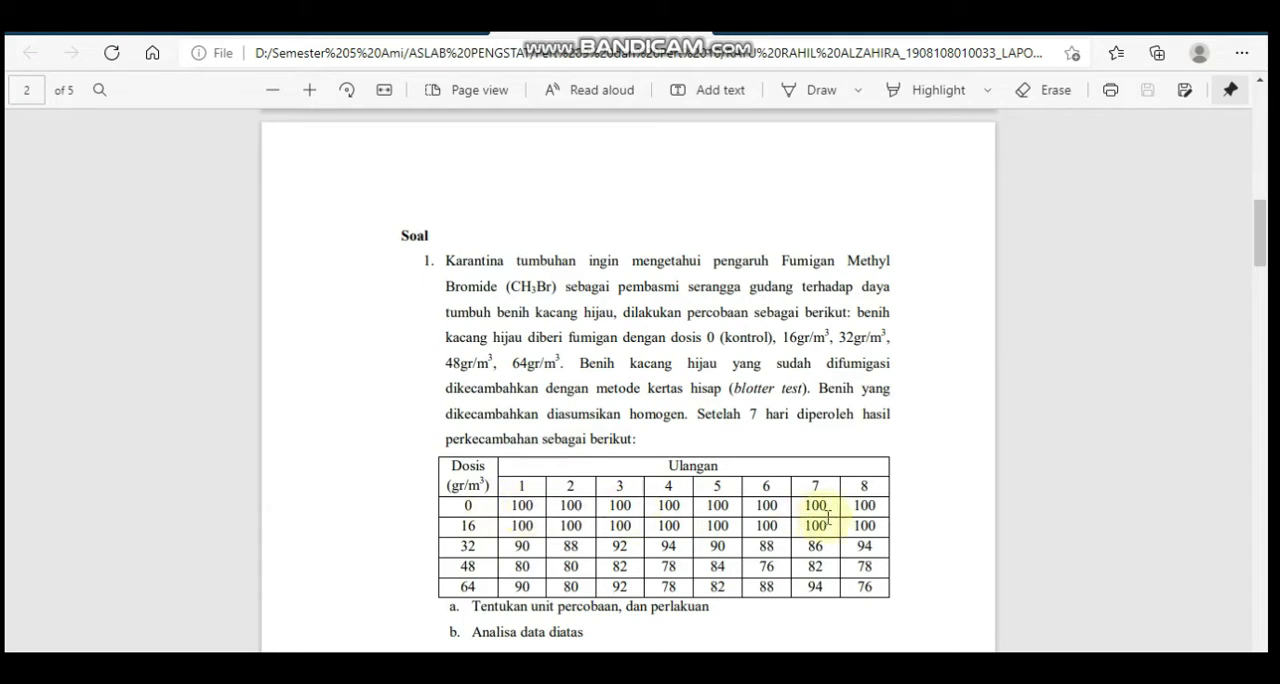
pyautogui.moveTo(844, 664)
pyautogui.click(742, 604)
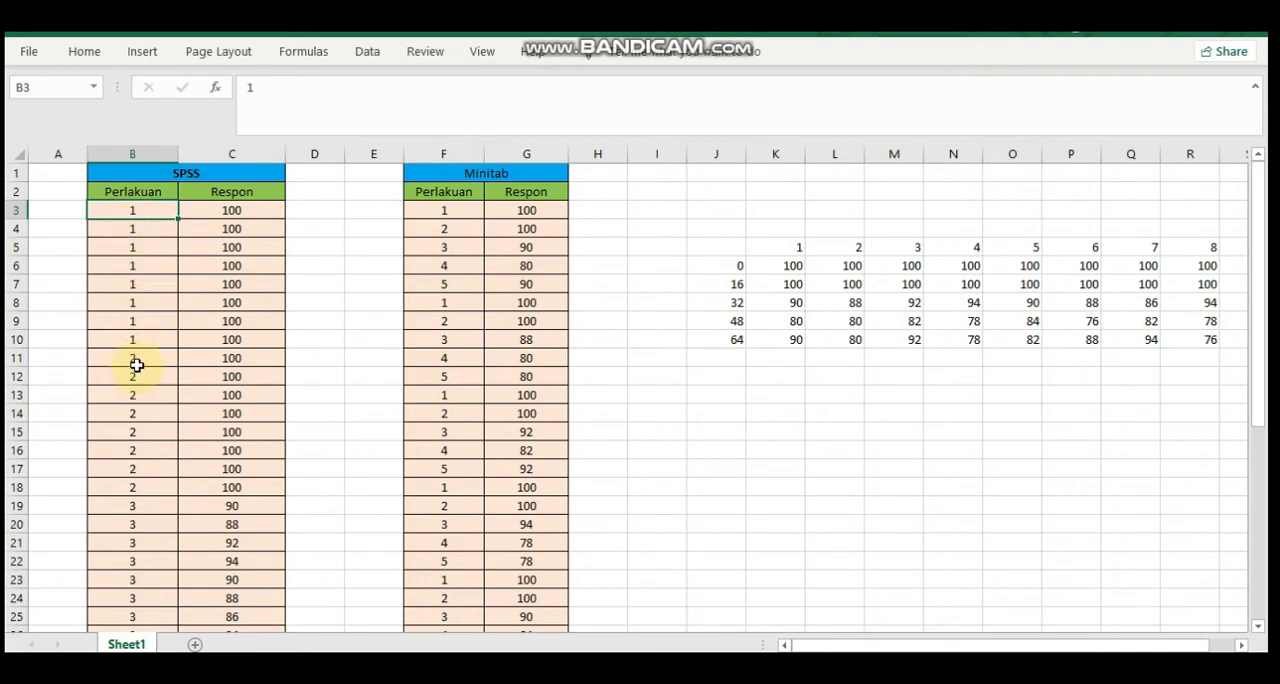
pyautogui.hotkey('alt', 'Tab')
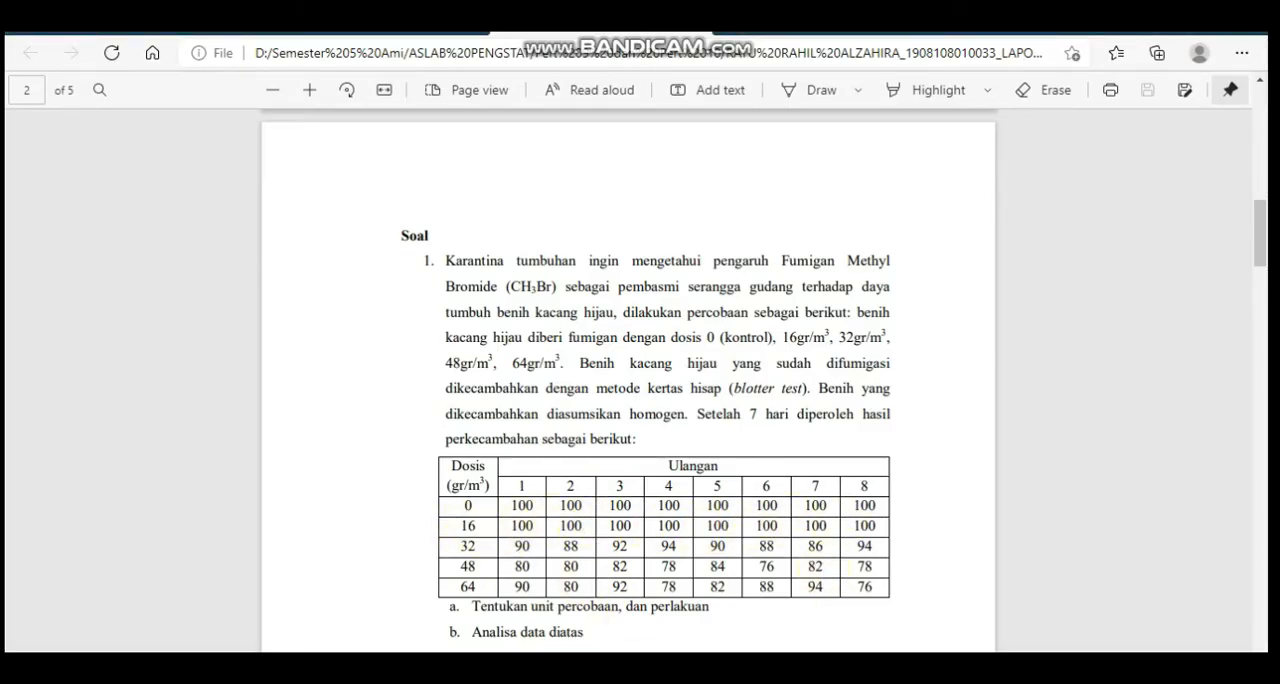
pyautogui.hotkey('alt', 'Tab')
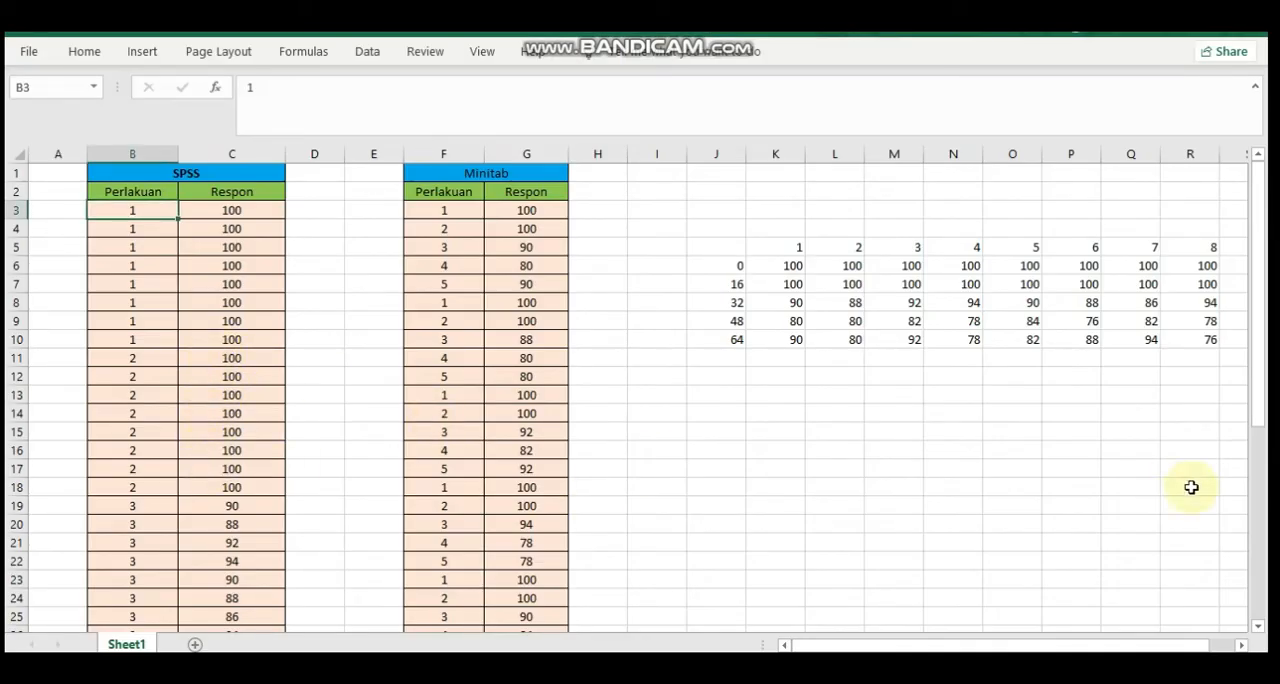
# Check the lower Perlakuan and Respon rows in Excel against the dosage and replicate table in the PDF
pyautogui.click(1258, 627)
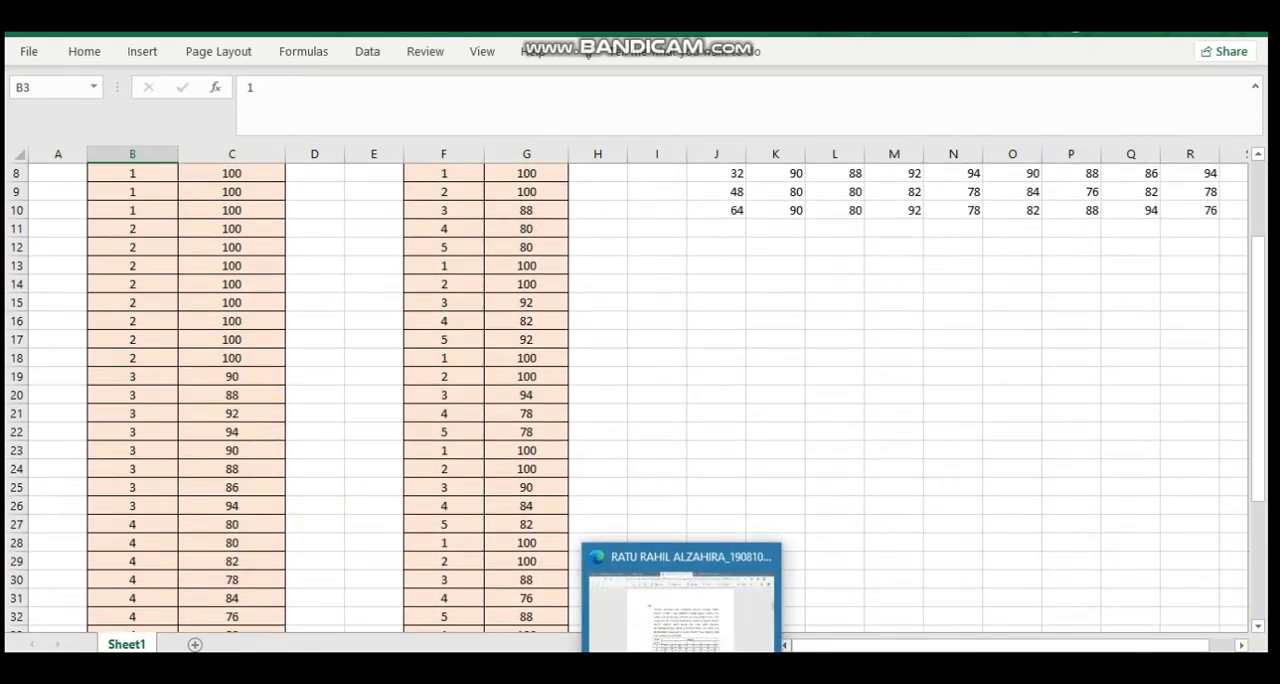
pyautogui.click(684, 666)
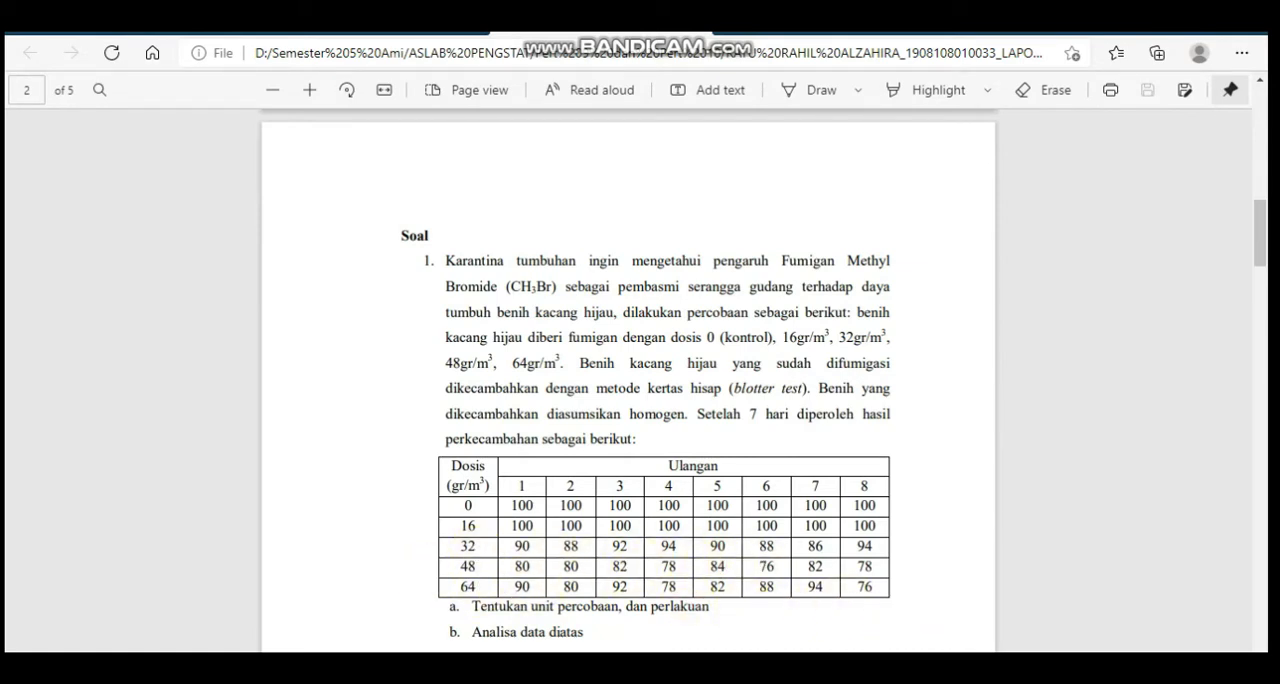
pyautogui.moveTo(882, 666)
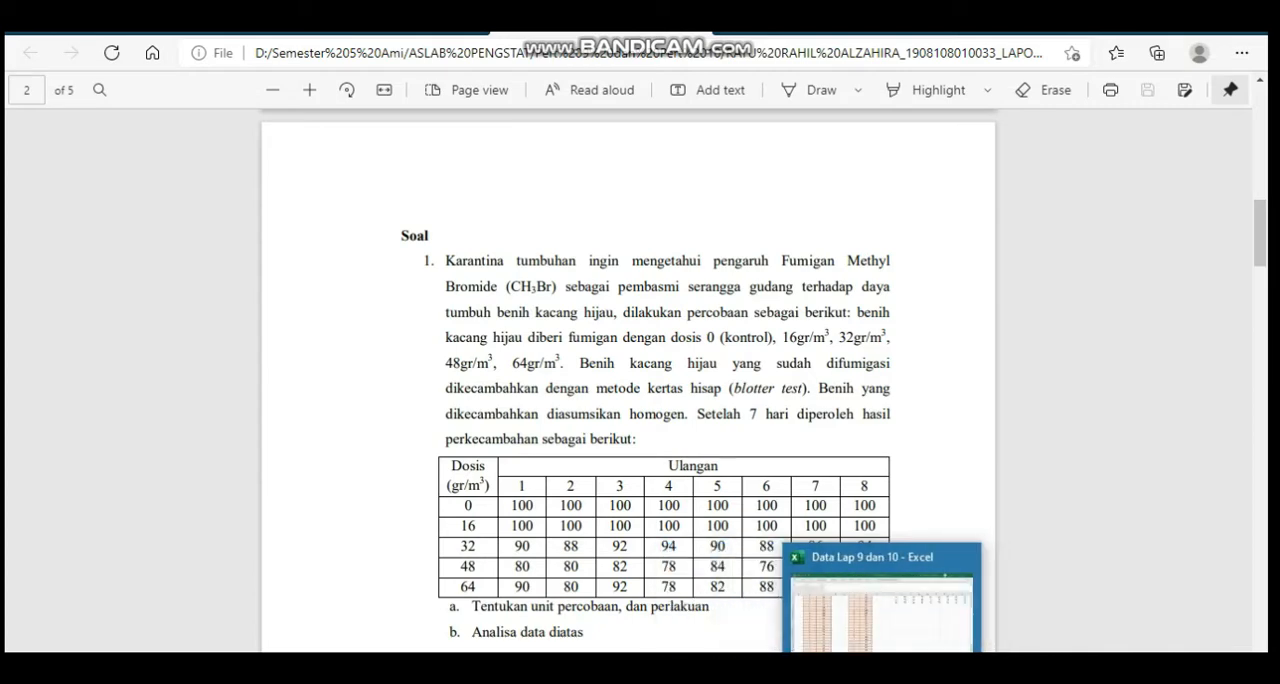
pyautogui.click(855, 632)
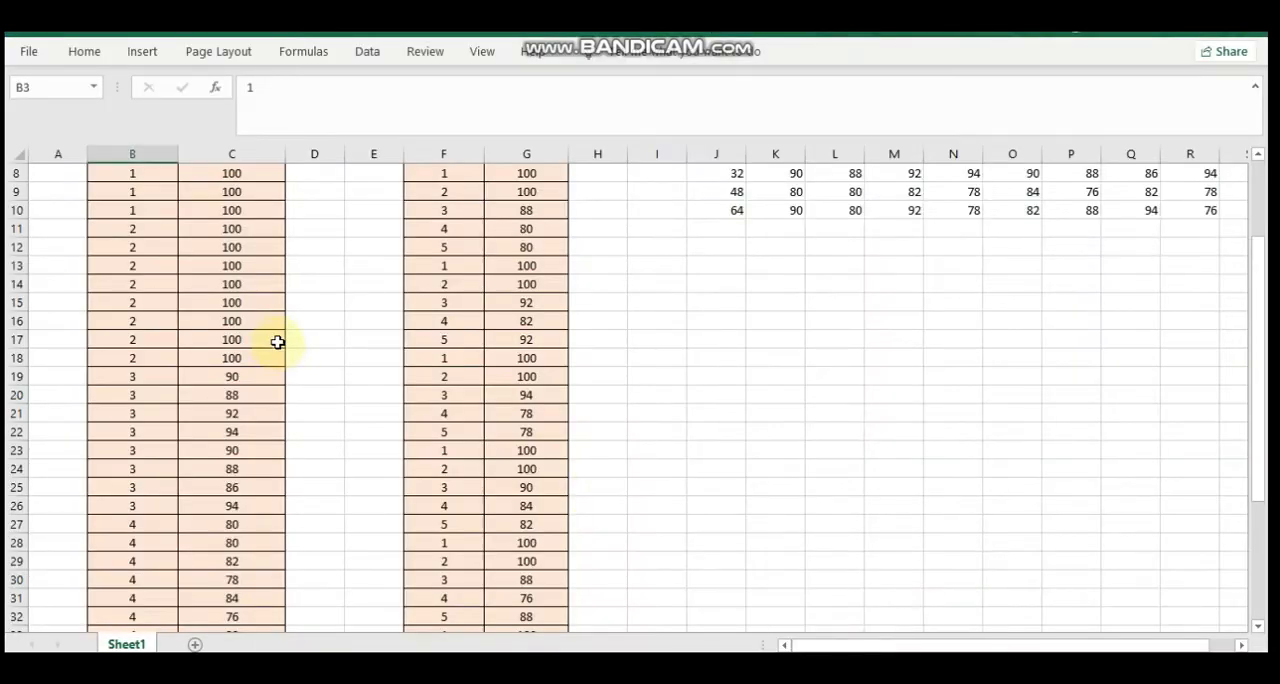
pyautogui.scroll(3, 1258, 318)
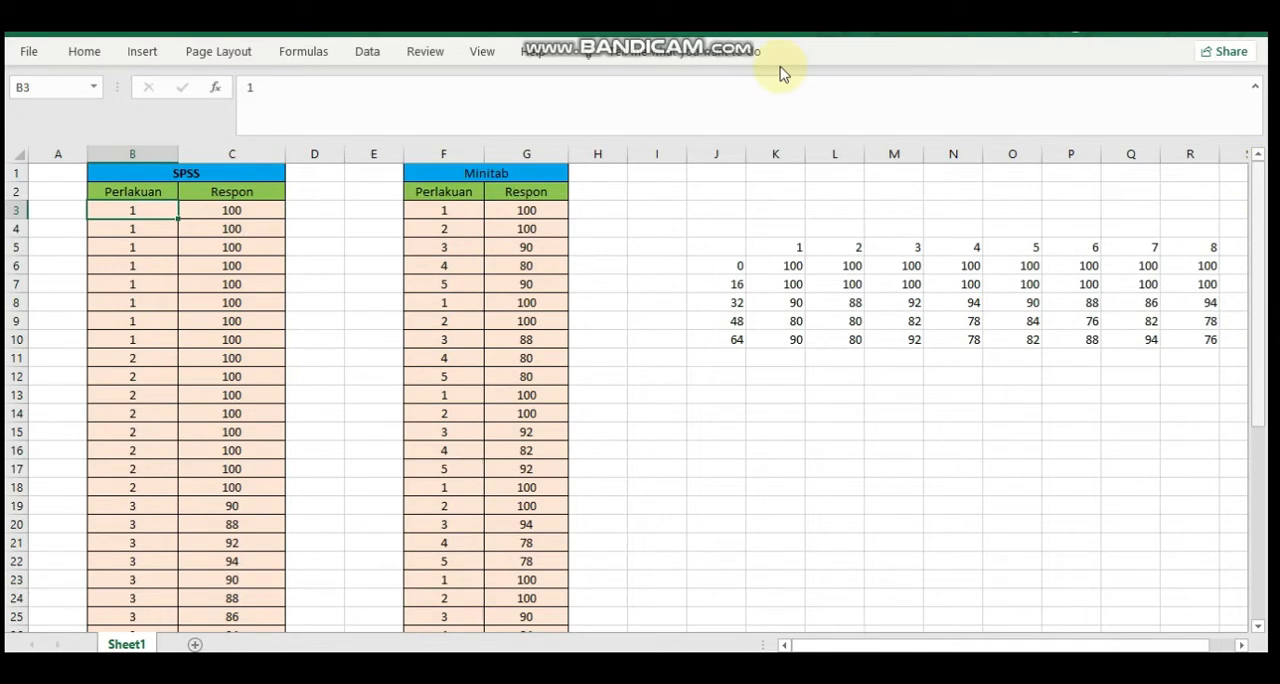
# Copy the SPSS Perlakuan values in cells B3:B43
pyautogui.click(148, 194)
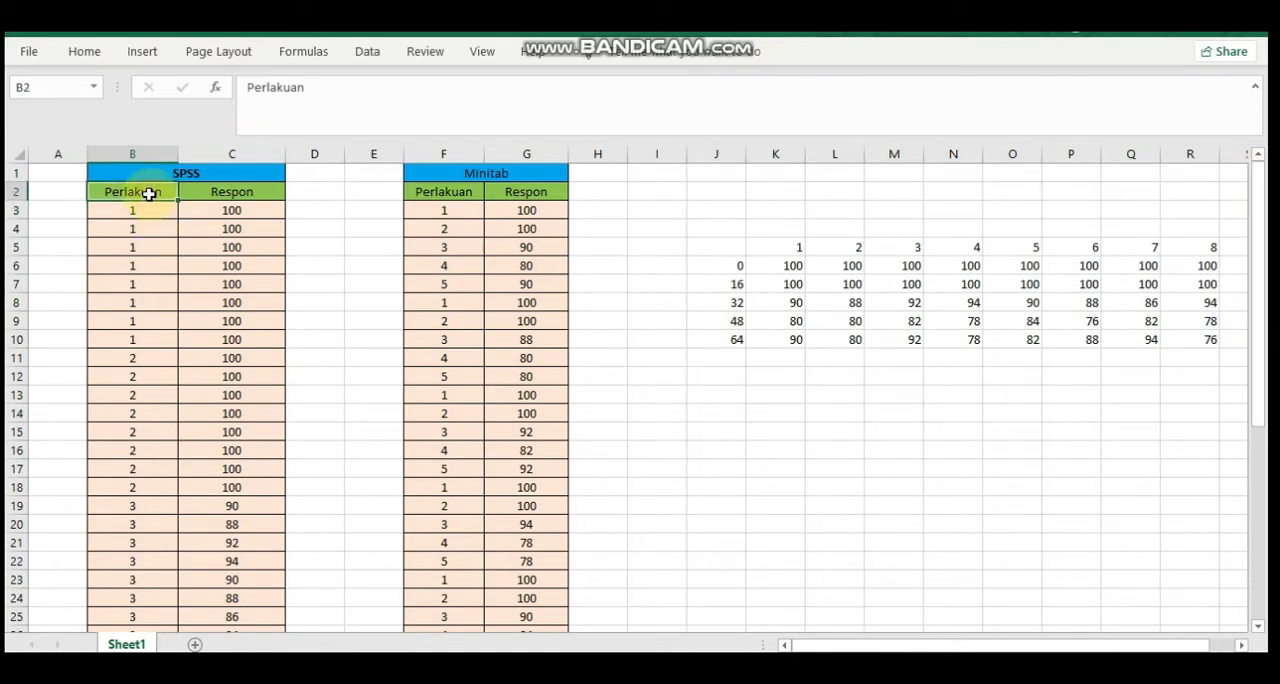
pyautogui.click(211, 197)
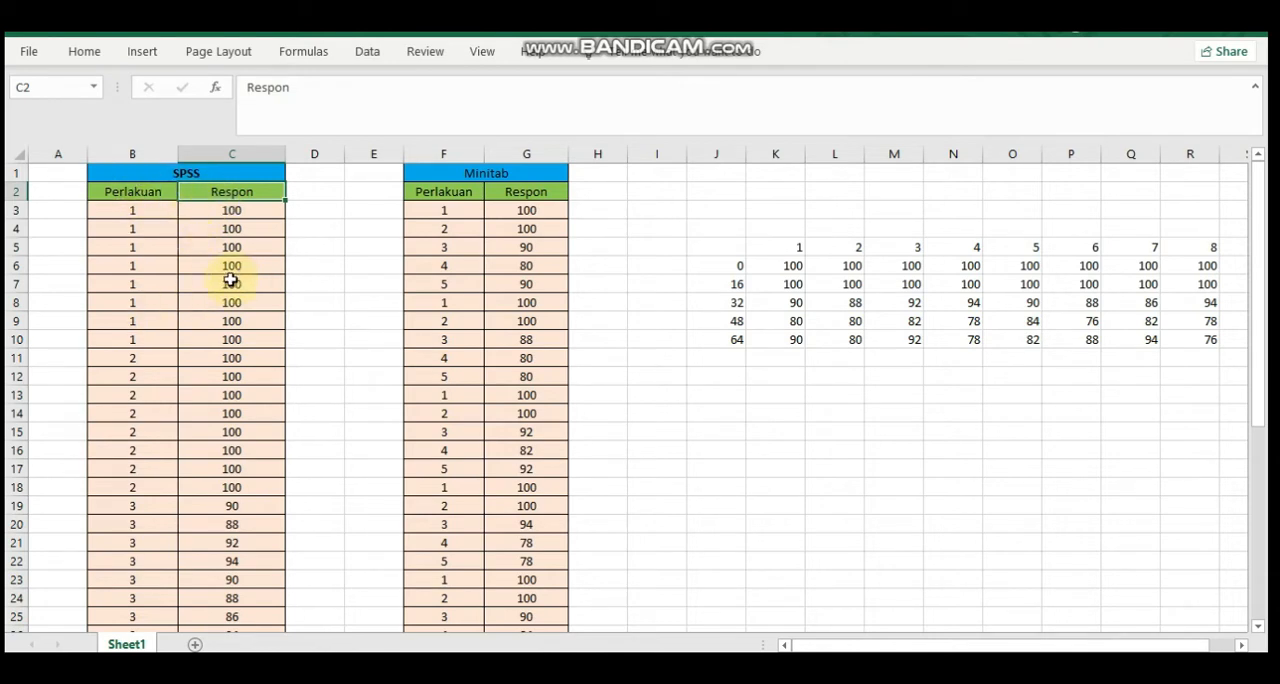
pyautogui.moveTo(157, 210); pyautogui.dragTo(157, 212)
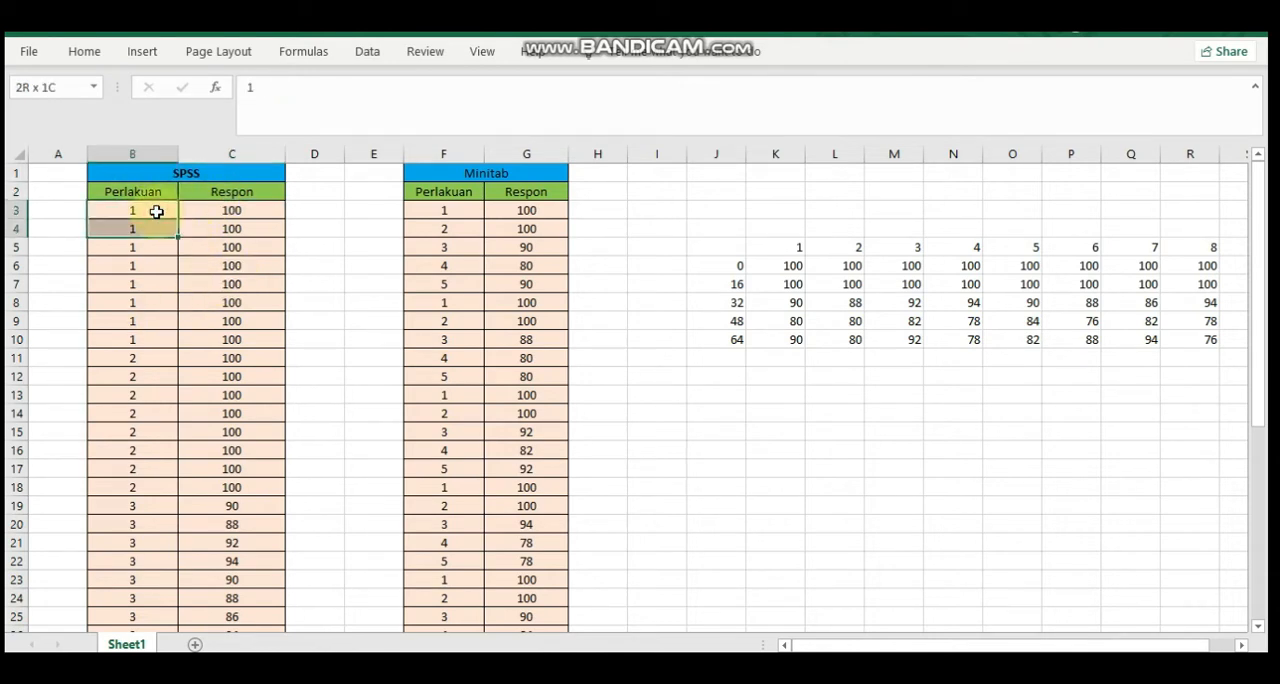
pyautogui.hotkey('shift', 'Down')
pyautogui.hotkey('shift', 'Down')
pyautogui.hotkey('shift', 'Down')
pyautogui.hotkey('shift', 'Down')
pyautogui.hotkey('shift', 'Down')
pyautogui.hotkey('shift', 'Down')
pyautogui.hotkey('shift', 'Down')
pyautogui.hotkey('shift', 'Down')
pyautogui.hotkey('shift', 'Down')
pyautogui.hotkey('shift', 'Down')
pyautogui.hotkey('shift', 'Down')
pyautogui.hotkey('shift', 'Down')
pyautogui.hotkey('shift', 'Down')
pyautogui.hotkey('shift', 'Down')
pyautogui.hotkey('shift', 'Down')
pyautogui.hotkey('shift', 'Down')
pyautogui.hotkey('shift', 'Down')
pyautogui.hotkey('shift', 'Down')
pyautogui.hotkey('shift', 'Down')
pyautogui.hotkey('shift', 'Down')
pyautogui.hotkey('shift', 'Down')
pyautogui.hotkey('shift', 'Down')
pyautogui.hotkey('shift', 'Down')
pyautogui.hotkey('shift', 'Down')
pyautogui.hotkey('shift', 'Down')
pyautogui.hotkey('shift', 'Down')
pyautogui.hotkey('shift', 'Down')
pyautogui.hotkey('shift', 'Down')
pyautogui.hotkey('shift', 'Down')
pyautogui.hotkey('shift', 'Down')
pyautogui.hotkey('shift', 'Down')
pyautogui.hotkey('shift', 'Down')
pyautogui.hotkey('shift', 'Down')
pyautogui.hotkey('shift', 'Down')
pyautogui.hotkey('shift', 'Down')
pyautogui.hotkey('shift', 'Down')
pyautogui.hotkey('shift', 'Up')
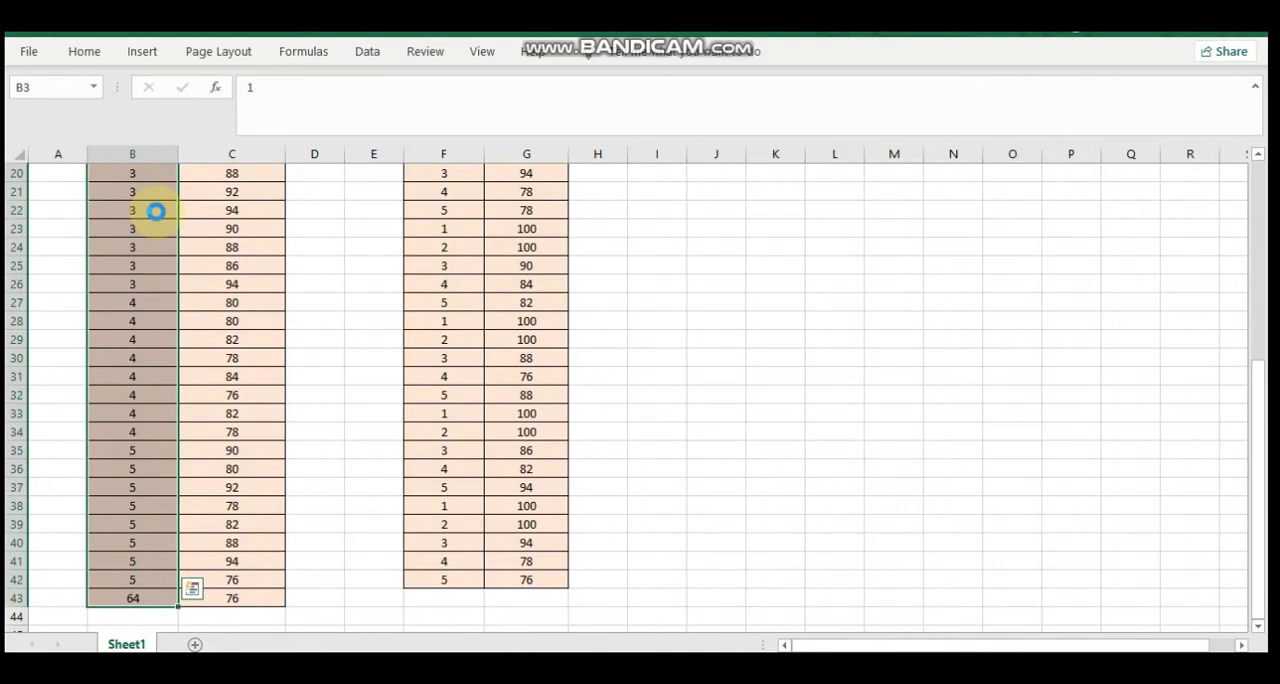
pyautogui.hotkey('ctrl', 'c')
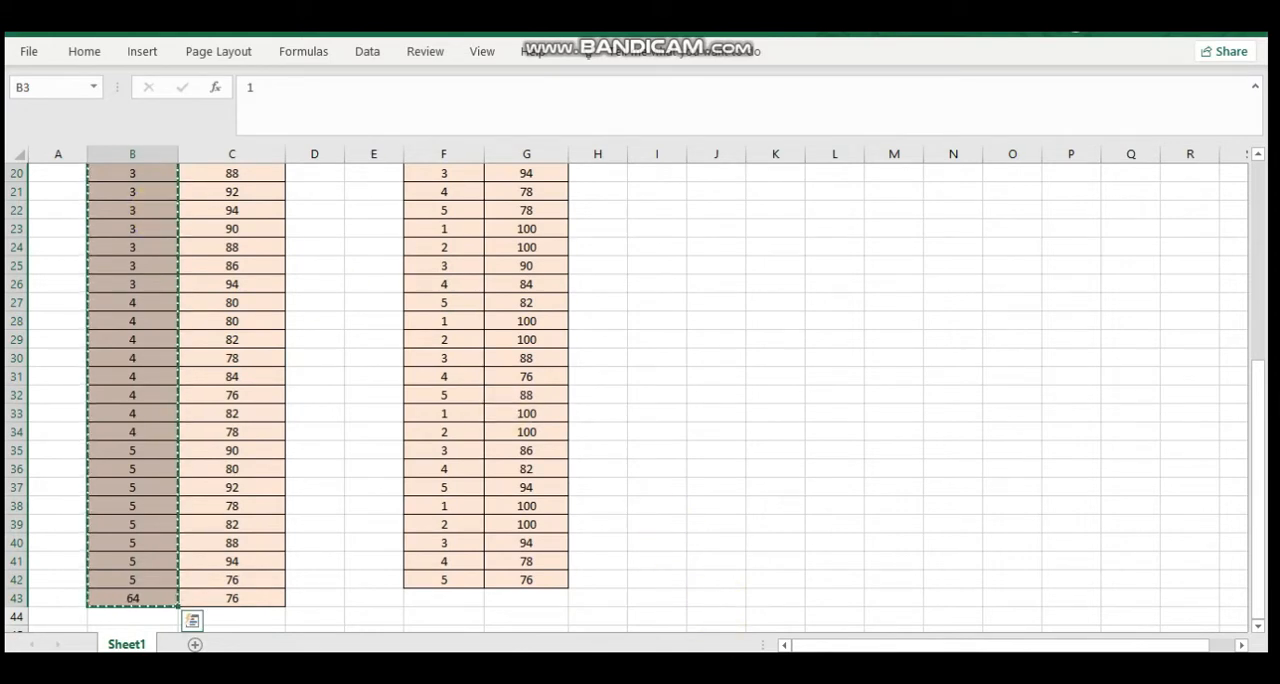
# Switch to SPSS and define two variables named perlakuan and respon
pyautogui.click(734, 629)
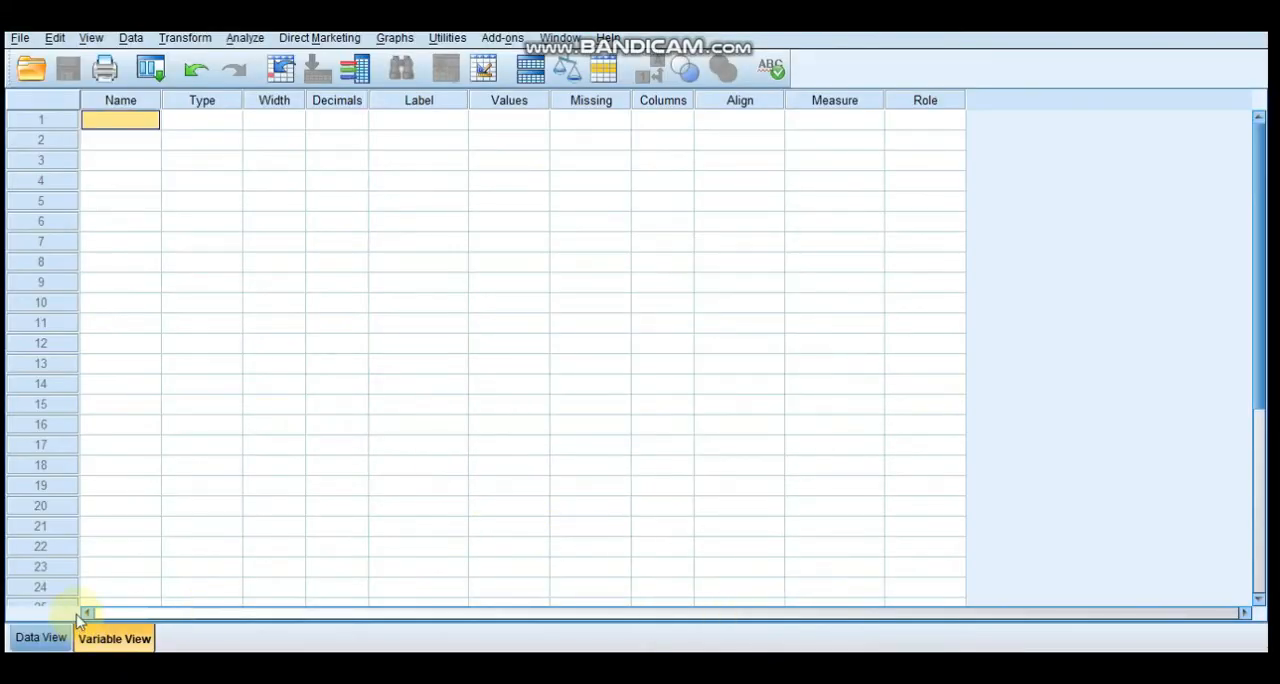
pyautogui.write('pr')
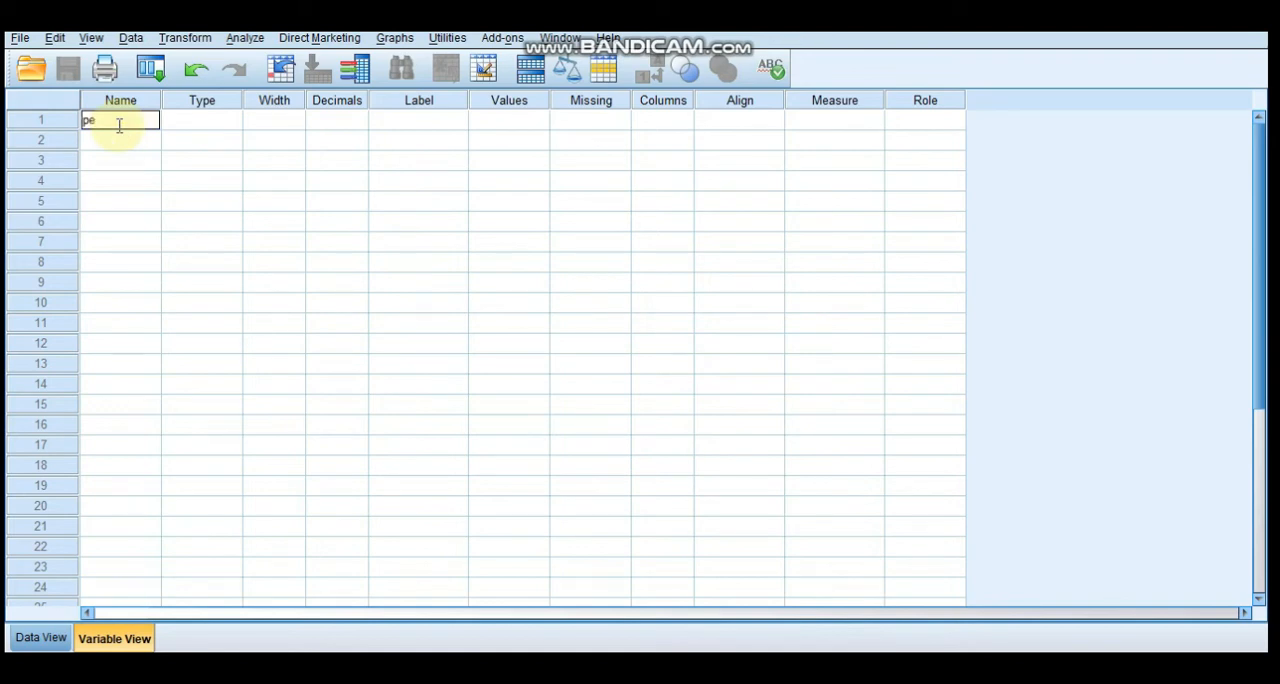
pyautogui.write('rlakuan')
pyautogui.press('Return')
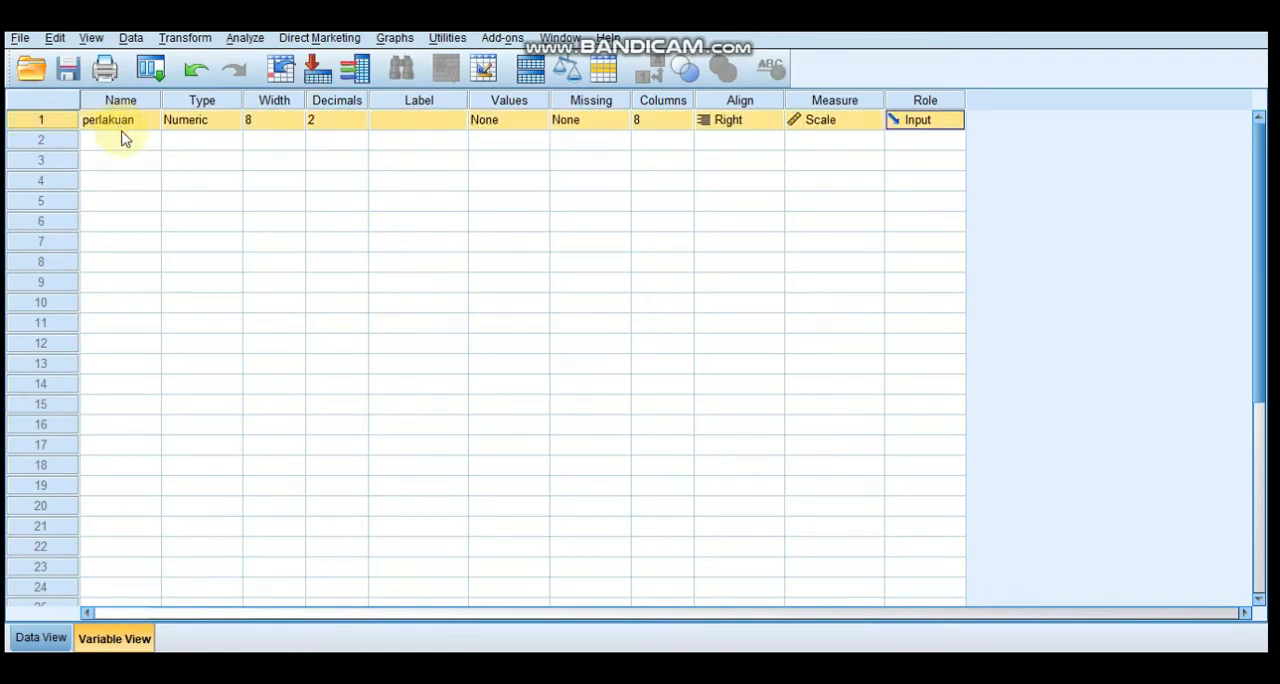
pyautogui.click(122, 141)
pyautogui.write('respon')
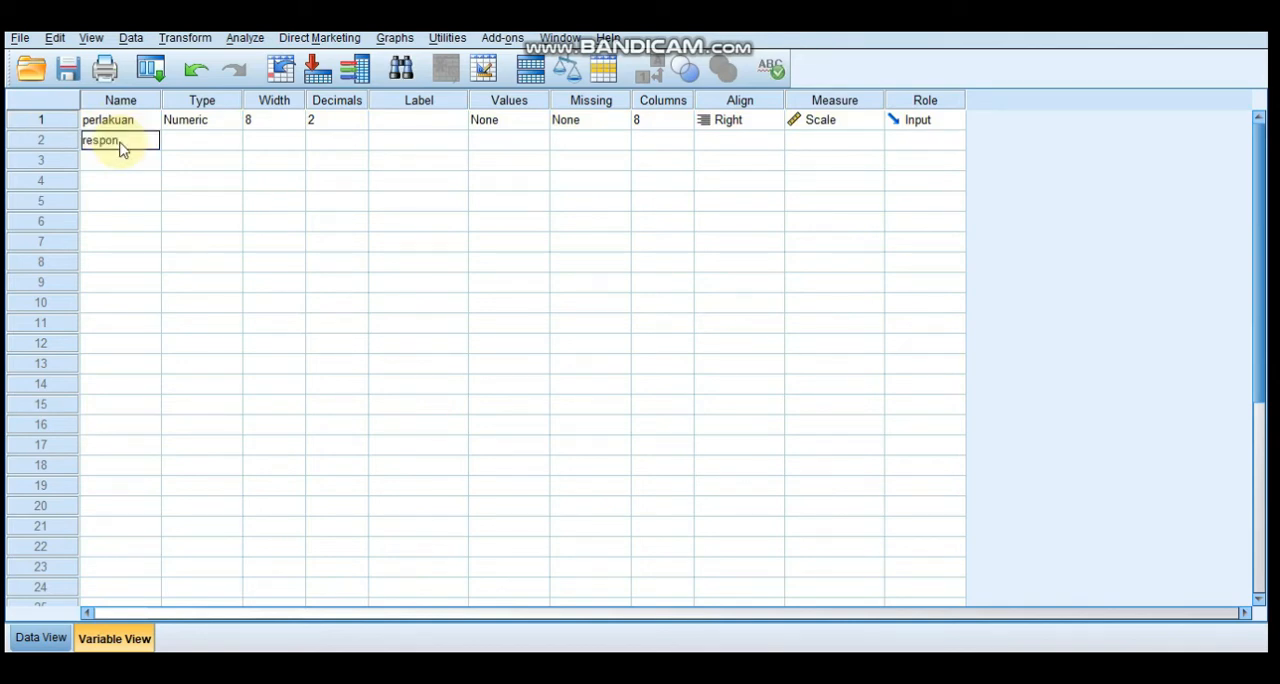
pyautogui.press('Return')
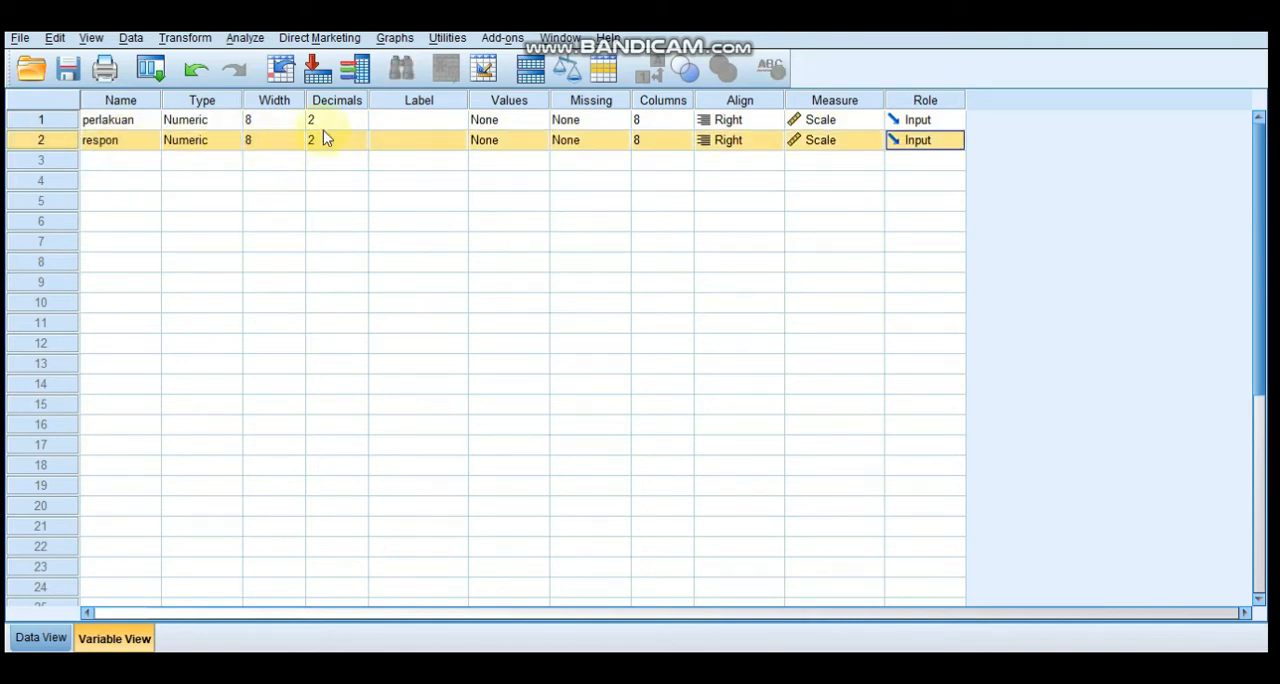
# Set the decimals of both the perlakuan and respon variables to 0
pyautogui.click(360, 122)
pyautogui.click(360, 123)
pyautogui.click(360, 123)
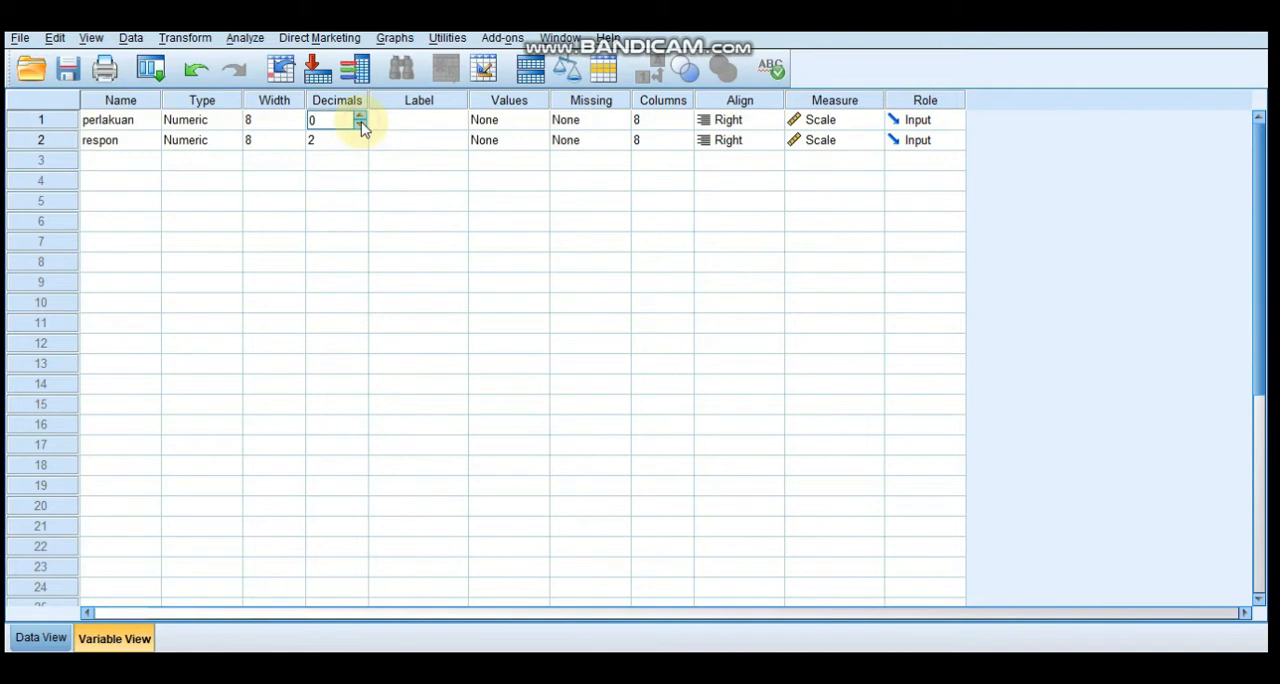
pyautogui.click(360, 143)
pyautogui.click(360, 144)
pyautogui.click(360, 144)
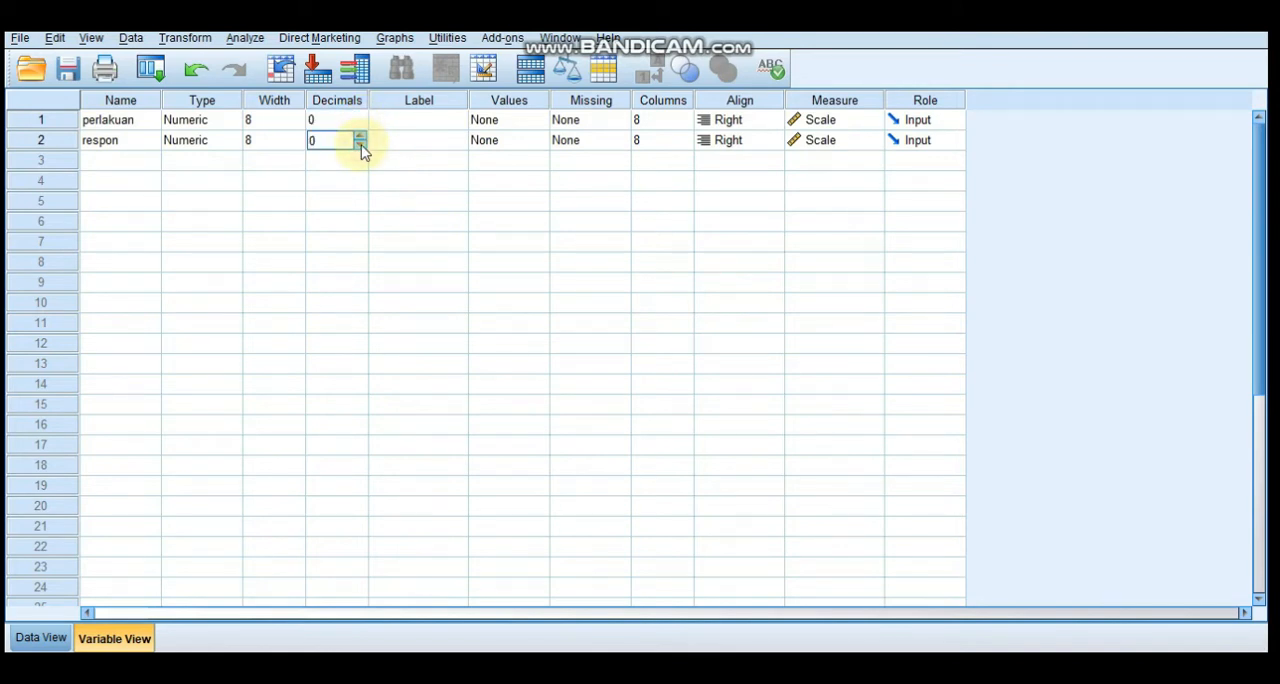
# Paste the copied treatment codes into the perlakuan data column, starting at case 1
pyautogui.click(52, 638)
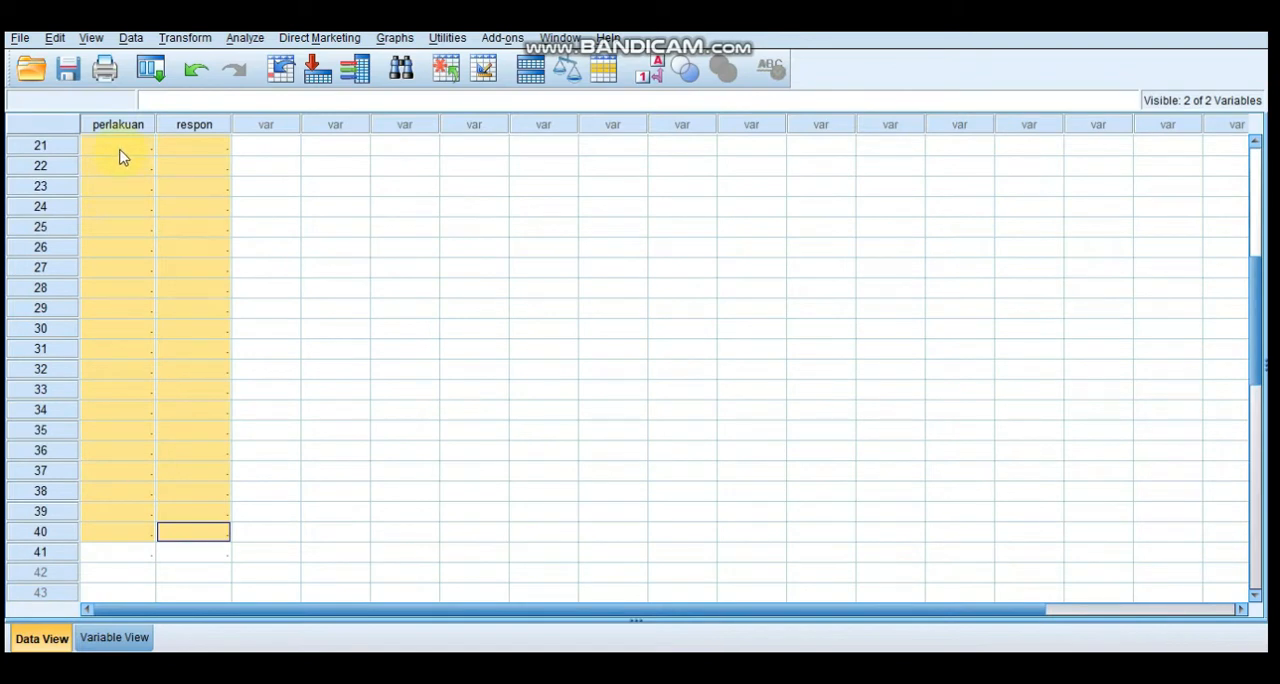
pyautogui.moveTo(1253, 266); pyautogui.dragTo(1253, 125)
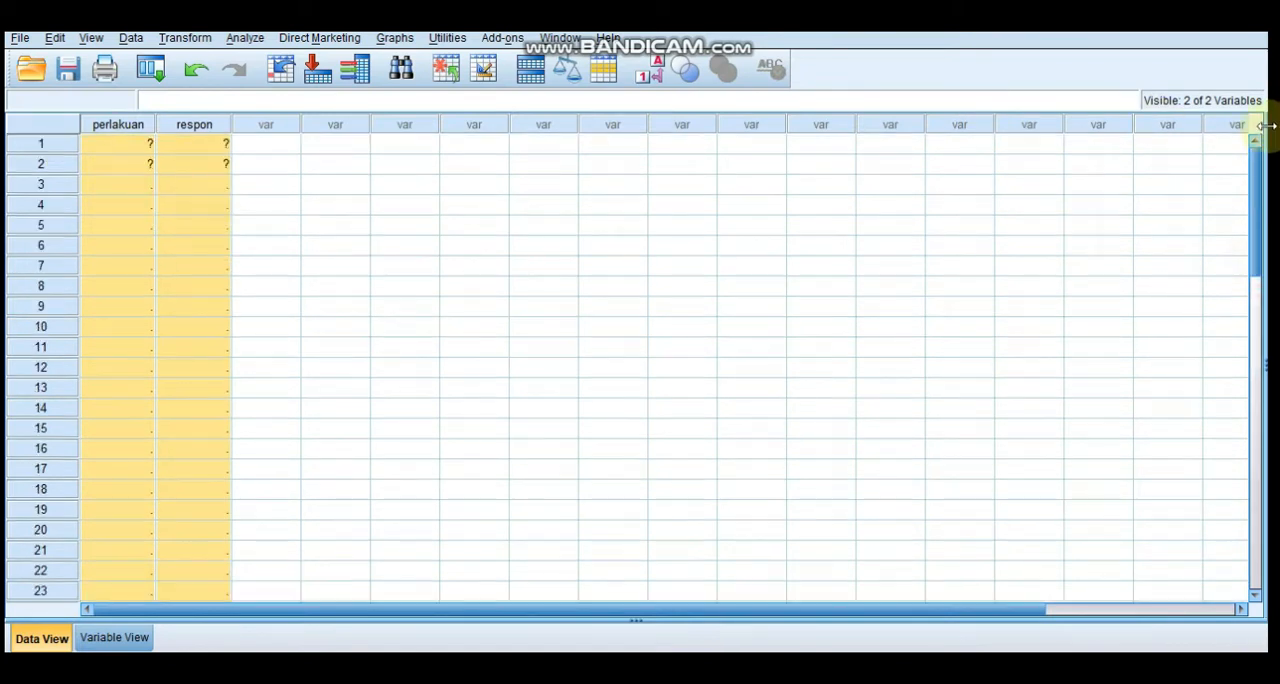
pyautogui.click(127, 150)
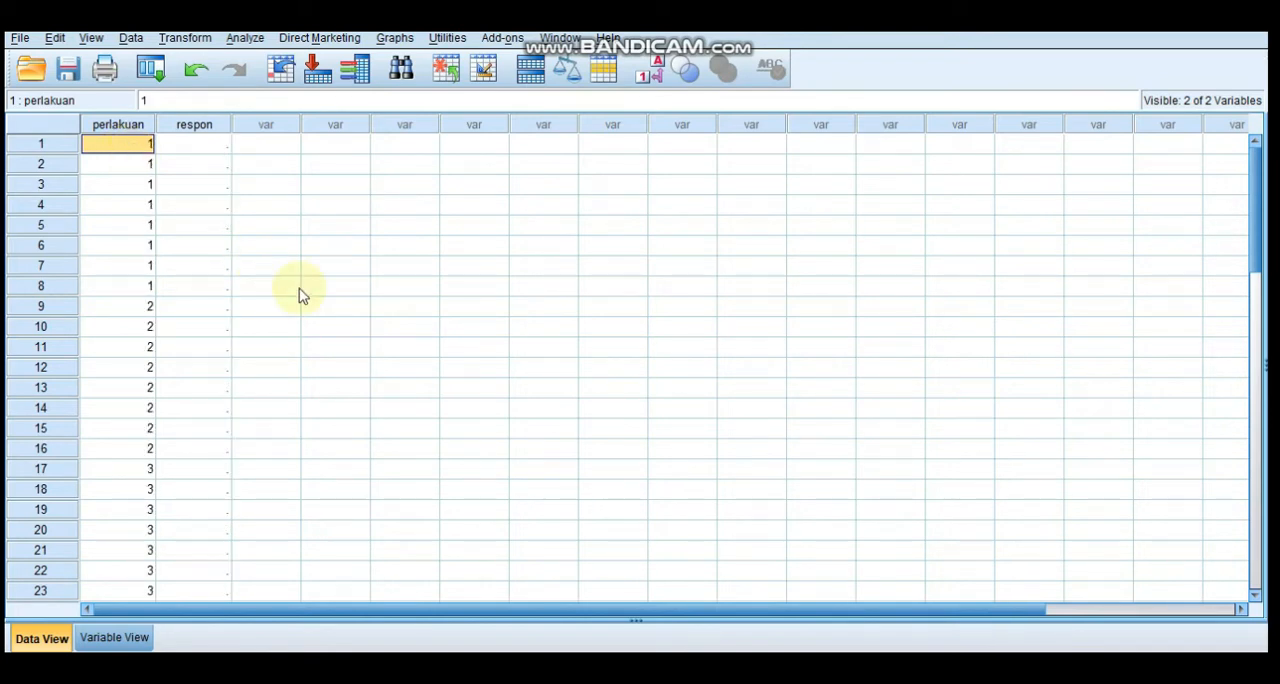
# Return to the Excel workbook and copy the SPSS Respon values in cells C3:C43
pyautogui.click(803, 668)
pyautogui.click(1253, 267)
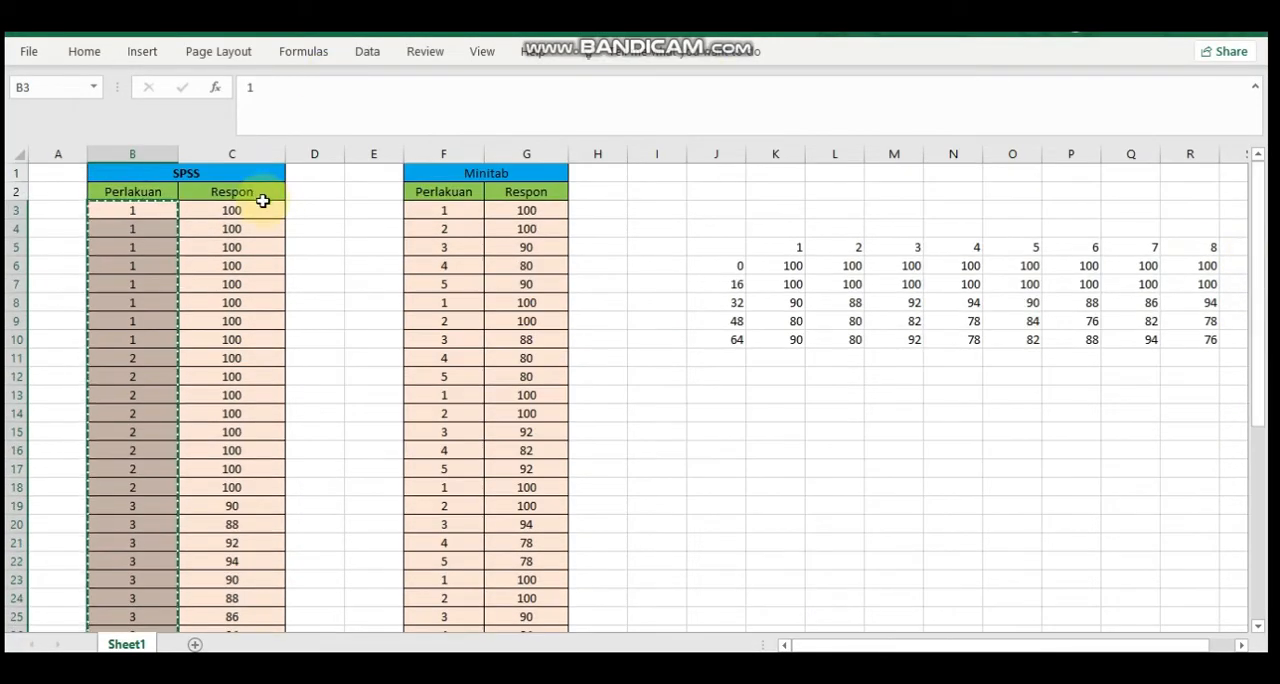
pyautogui.click(262, 205)
pyautogui.moveTo(262, 205); pyautogui.dragTo(262, 630)
pyautogui.hotkey('shift', 'Down')
pyautogui.hotkey('shift', 'Down')
pyautogui.hotkey('shift', 'Down')
pyautogui.hotkey('shift', 'Down')
pyautogui.hotkey('shift', 'Down')
pyautogui.hotkey('shift', 'Down')
pyautogui.hotkey('shift', 'Down')
pyautogui.hotkey('shift', 'Down')
pyautogui.hotkey('shift', 'Down')
pyautogui.hotkey('shift', 'Down')
pyautogui.hotkey('shift', 'Down')
pyautogui.hotkey('shift', 'Down')
pyautogui.hotkey('shift', 'Down')
pyautogui.hotkey('shift', 'Down')
pyautogui.hotkey('shift', 'Down')
pyautogui.hotkey('shift', 'Down')
pyautogui.hotkey('shift', 'Down')
pyautogui.hotkey('shift', 'Down')
pyautogui.hotkey('shift', 'Down')
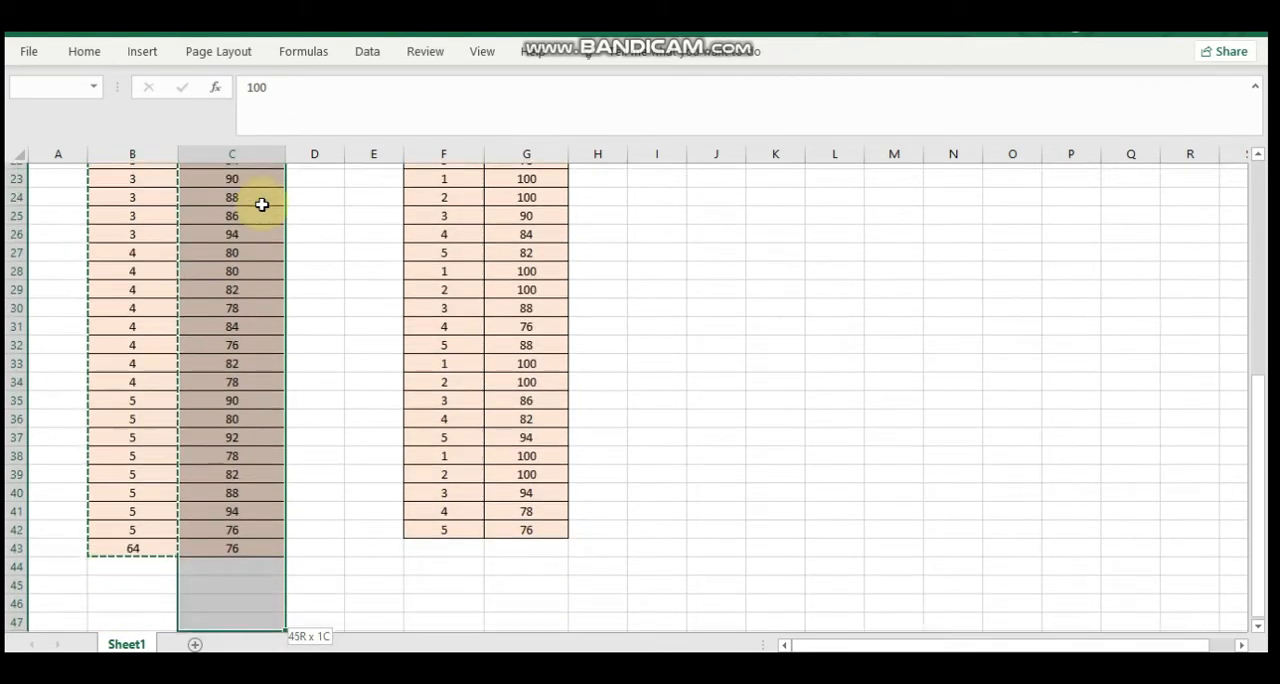
pyautogui.hotkey('shift', 'Up')
pyautogui.hotkey('shift', 'Up')
pyautogui.hotkey('shift', 'Up')
pyautogui.hotkey('shift', 'Up')
pyautogui.hotkey('ctrl', 'c')
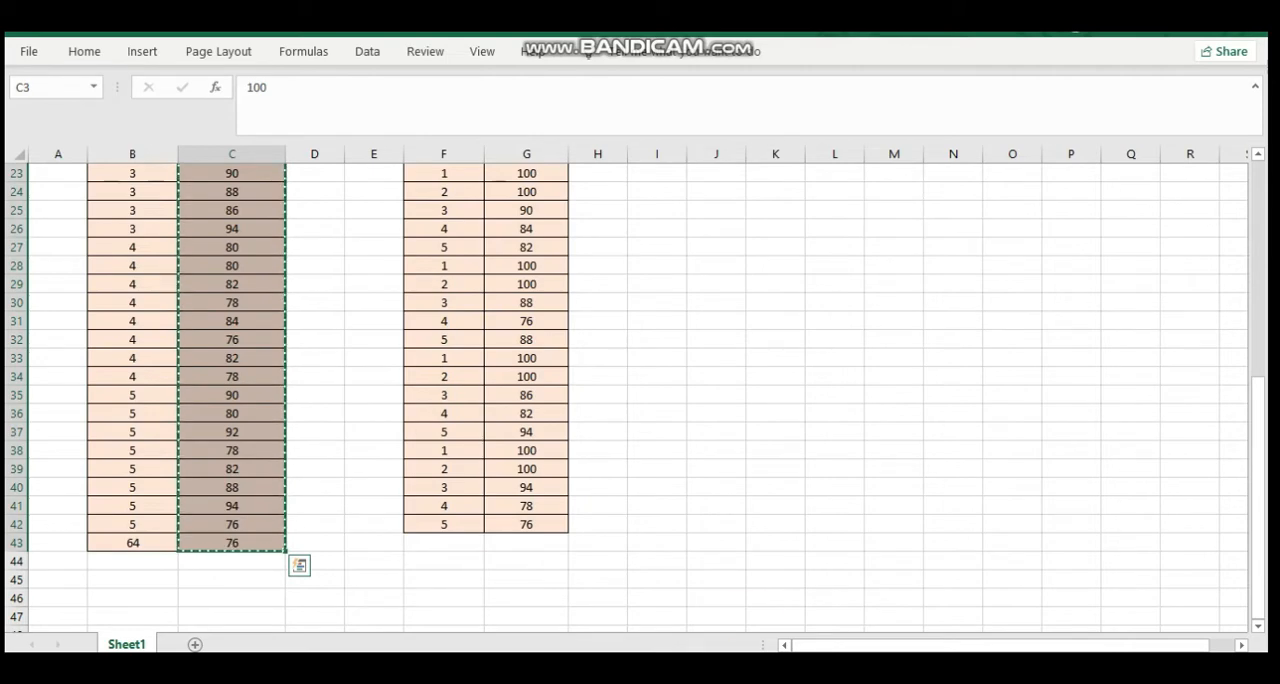
# Switch to SPSS and paste the copied response values into the respon data column, starting at case 1
pyautogui.click(752, 625)
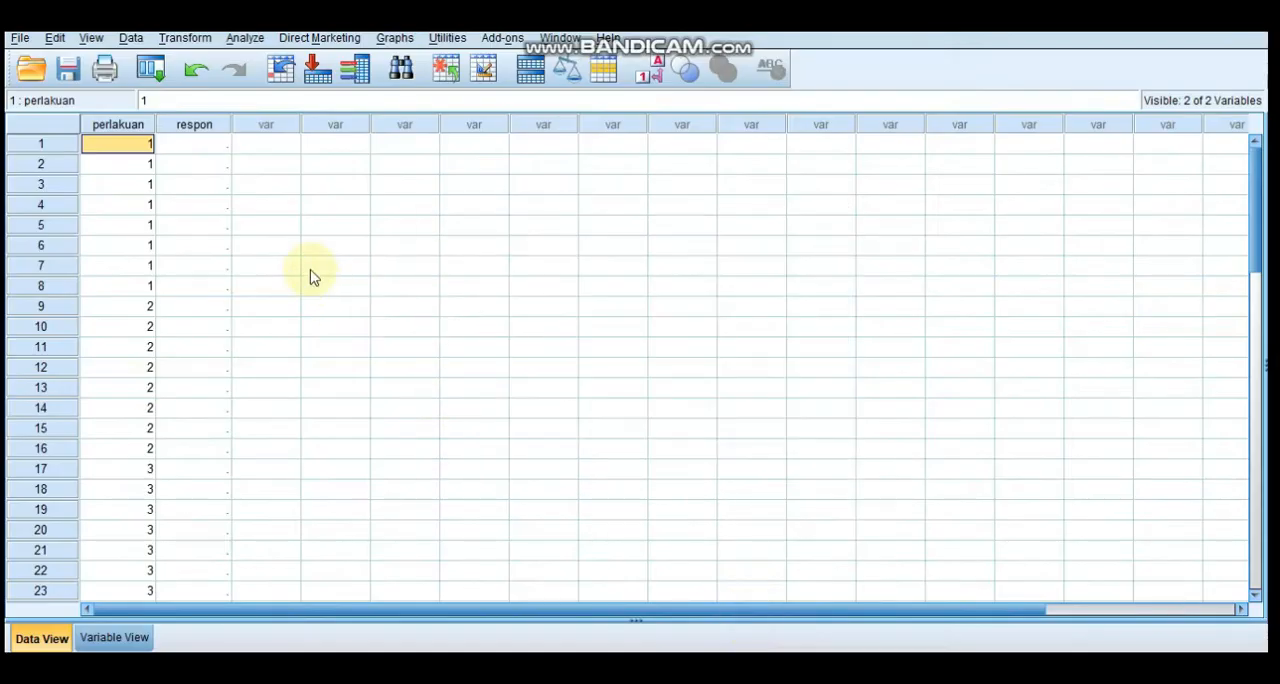
pyautogui.click(185, 160)
pyautogui.hotkey('ctrl', 'v')
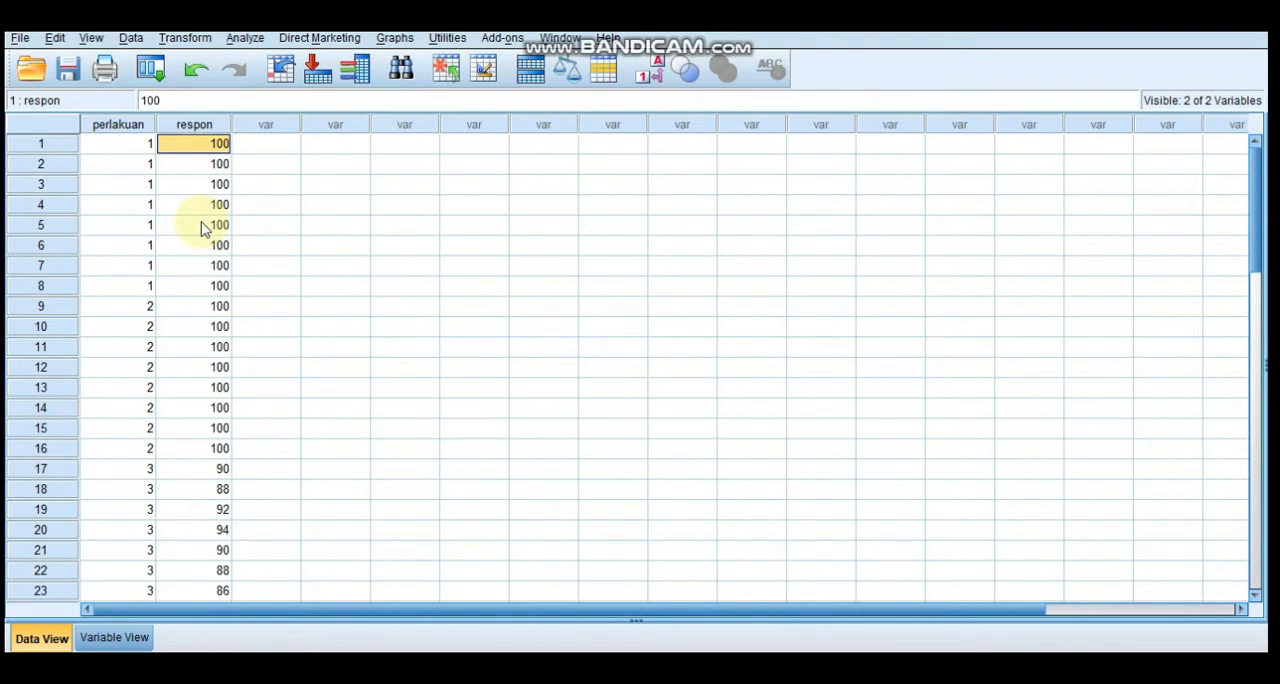
# Open the value labels of the perlakuan variable and add the label Dosis 0 for value 1
pyautogui.click(115, 639)
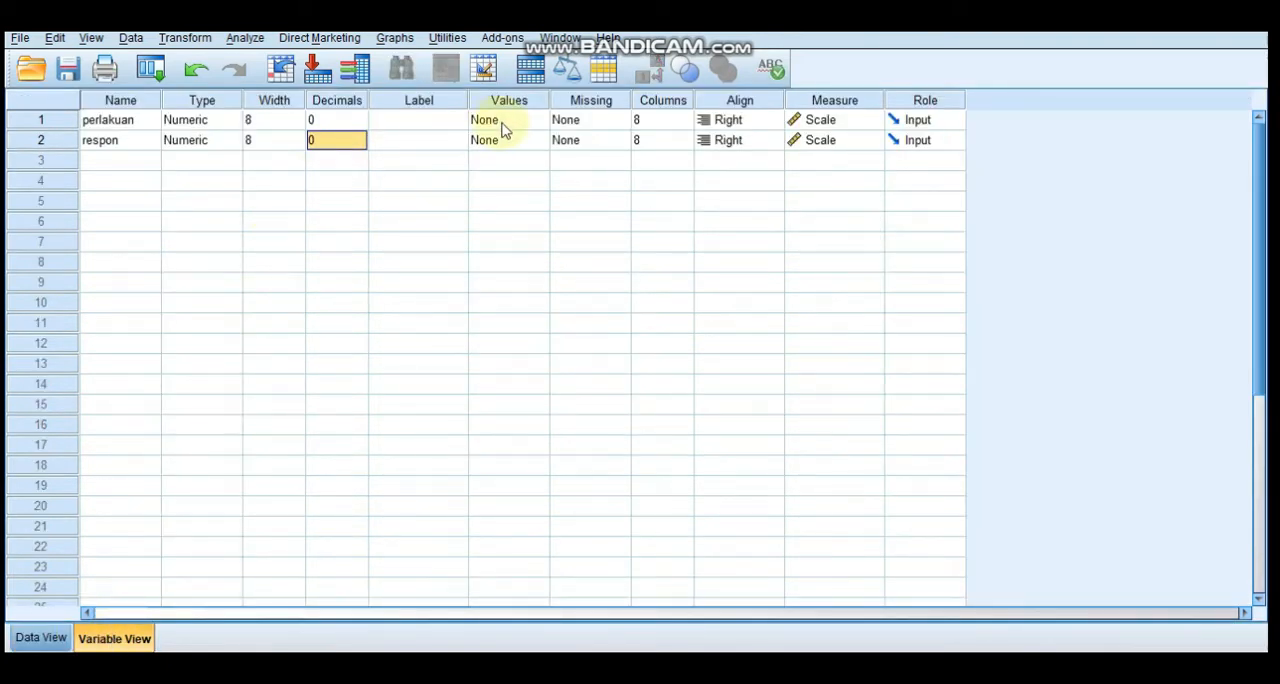
pyautogui.click(41, 638)
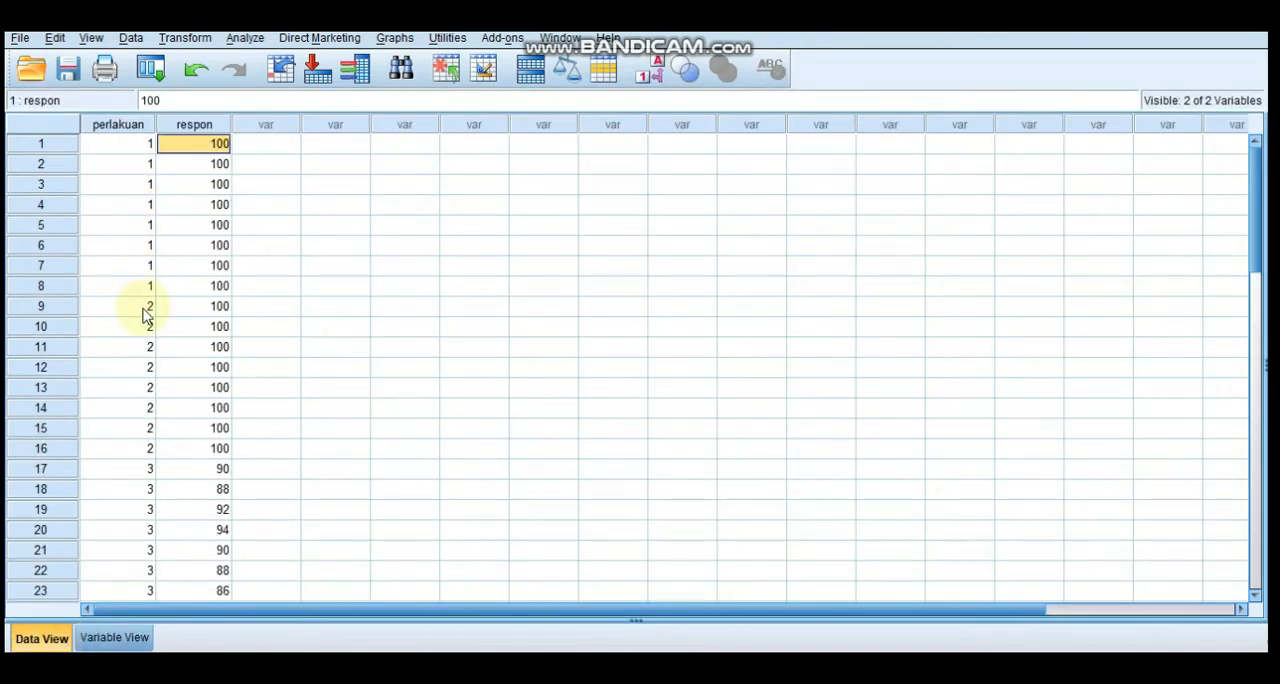
pyautogui.click(129, 643)
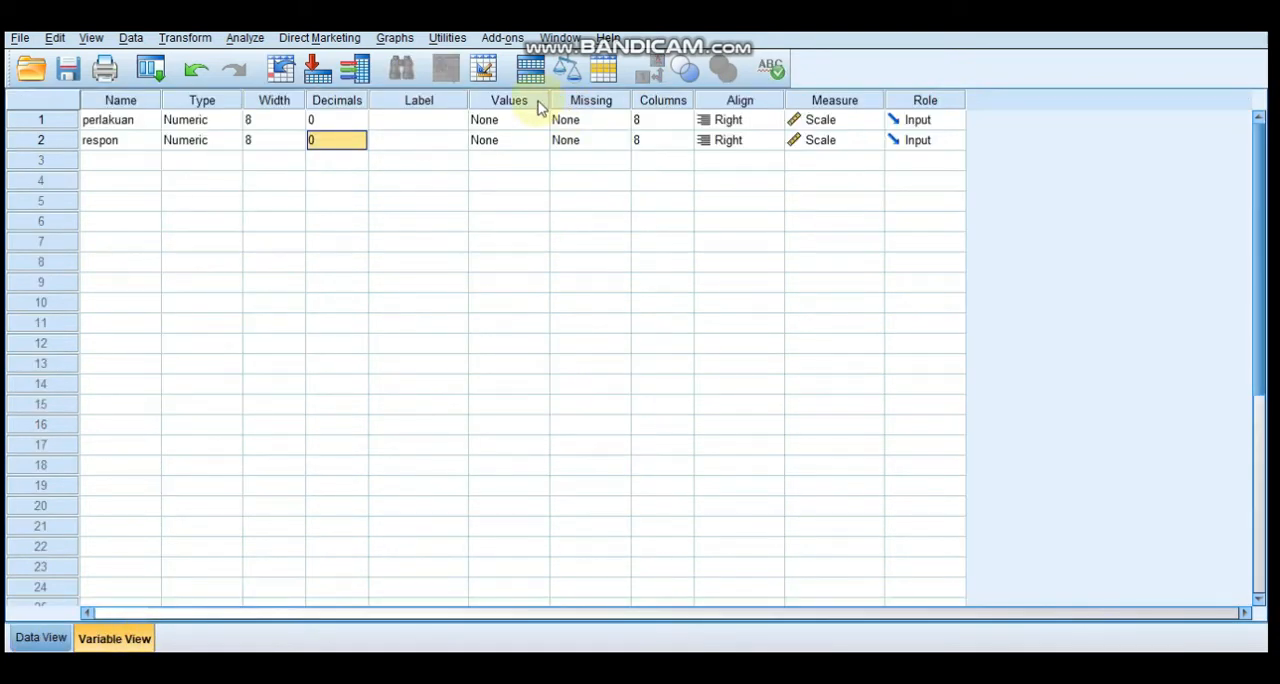
pyautogui.click(510, 120)
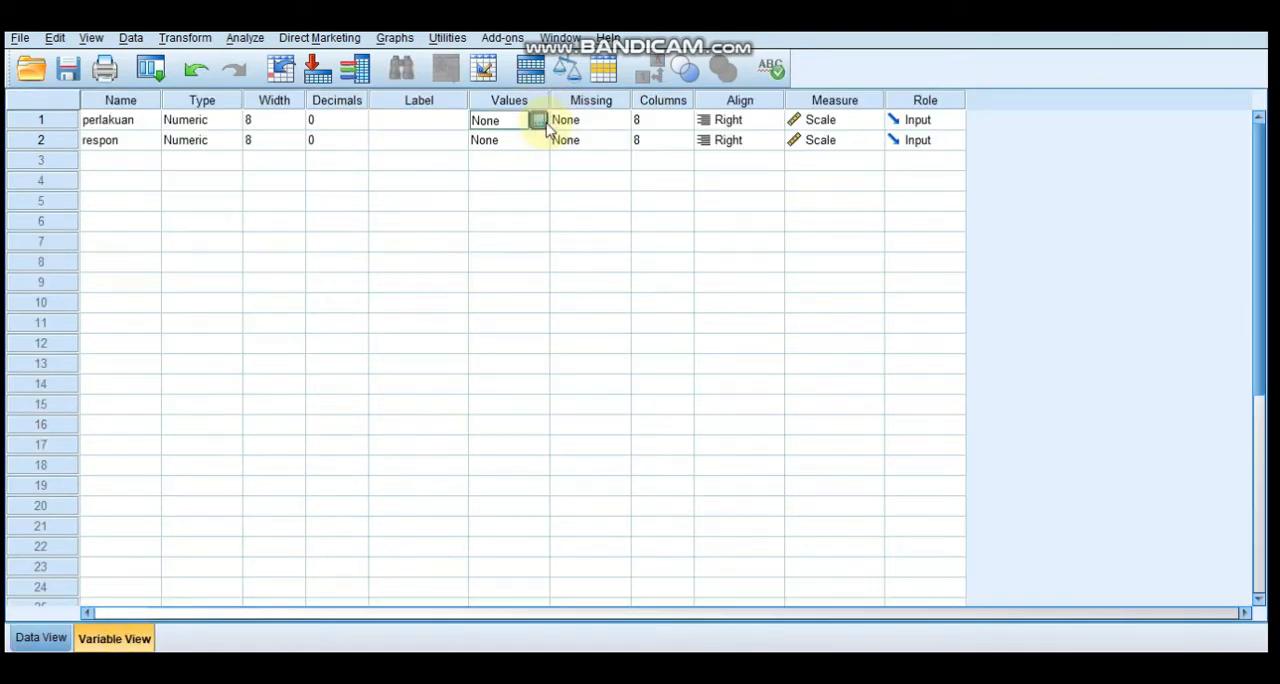
pyautogui.click(538, 120)
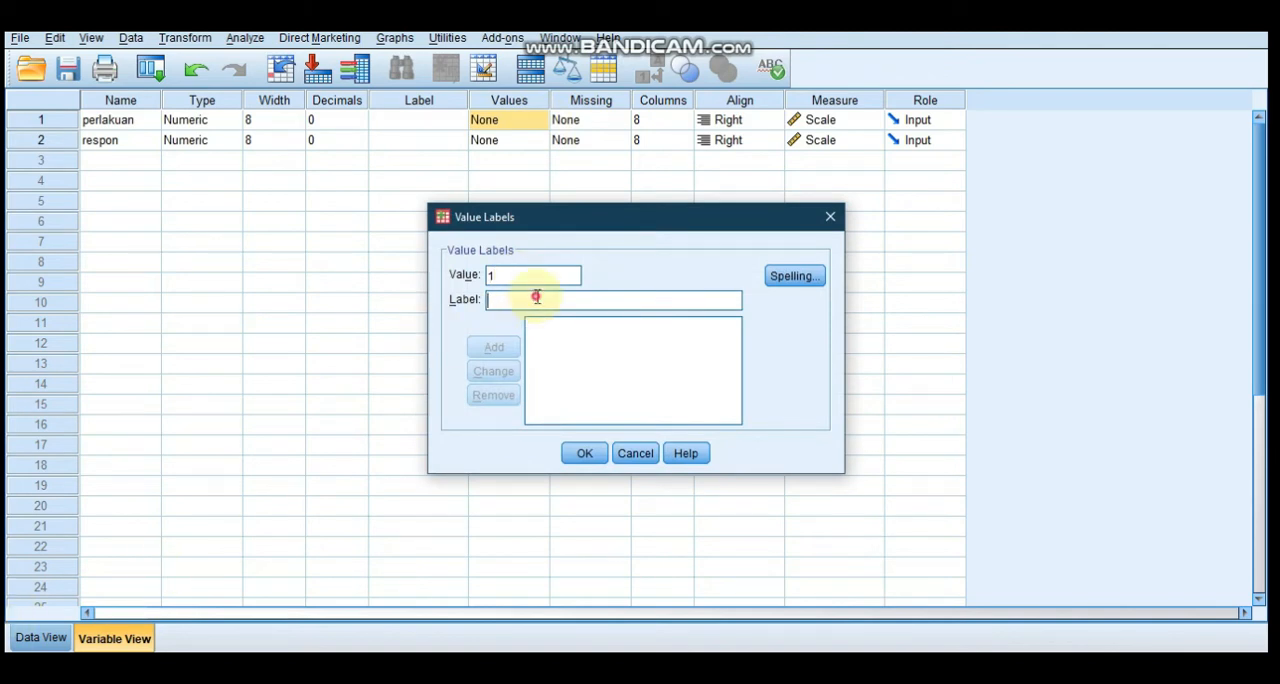
pyautogui.write('Dosis 0')
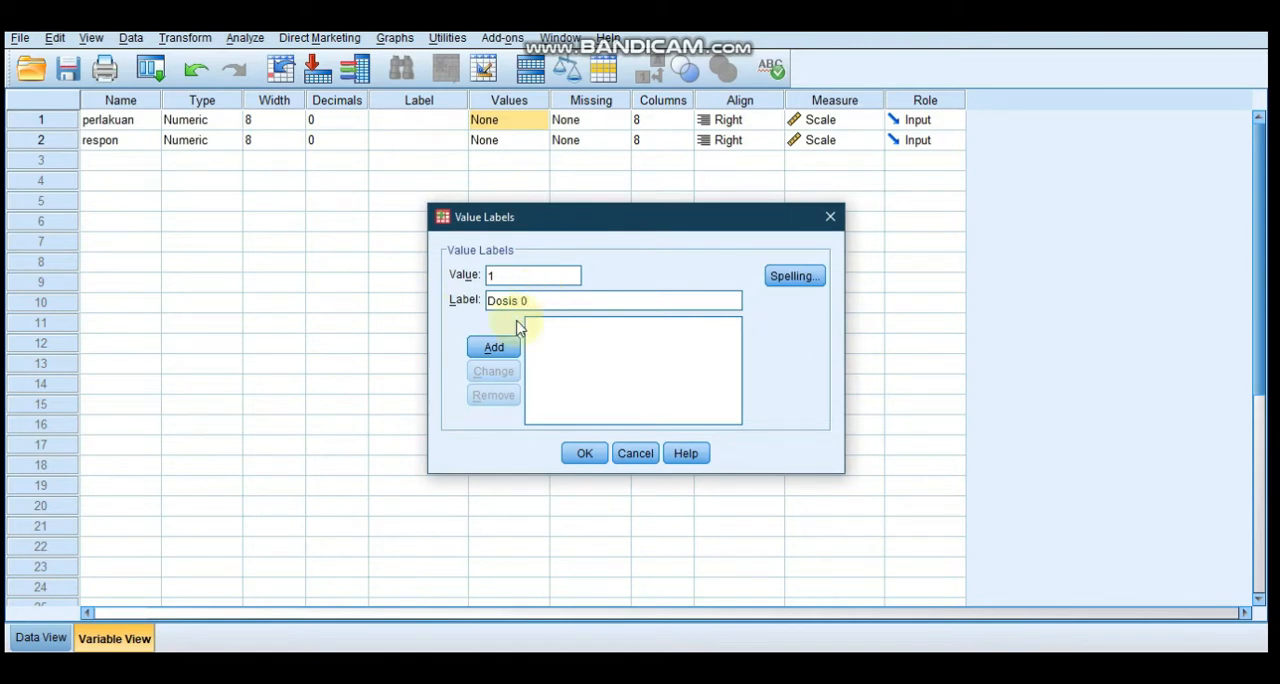
pyautogui.click(500, 346)
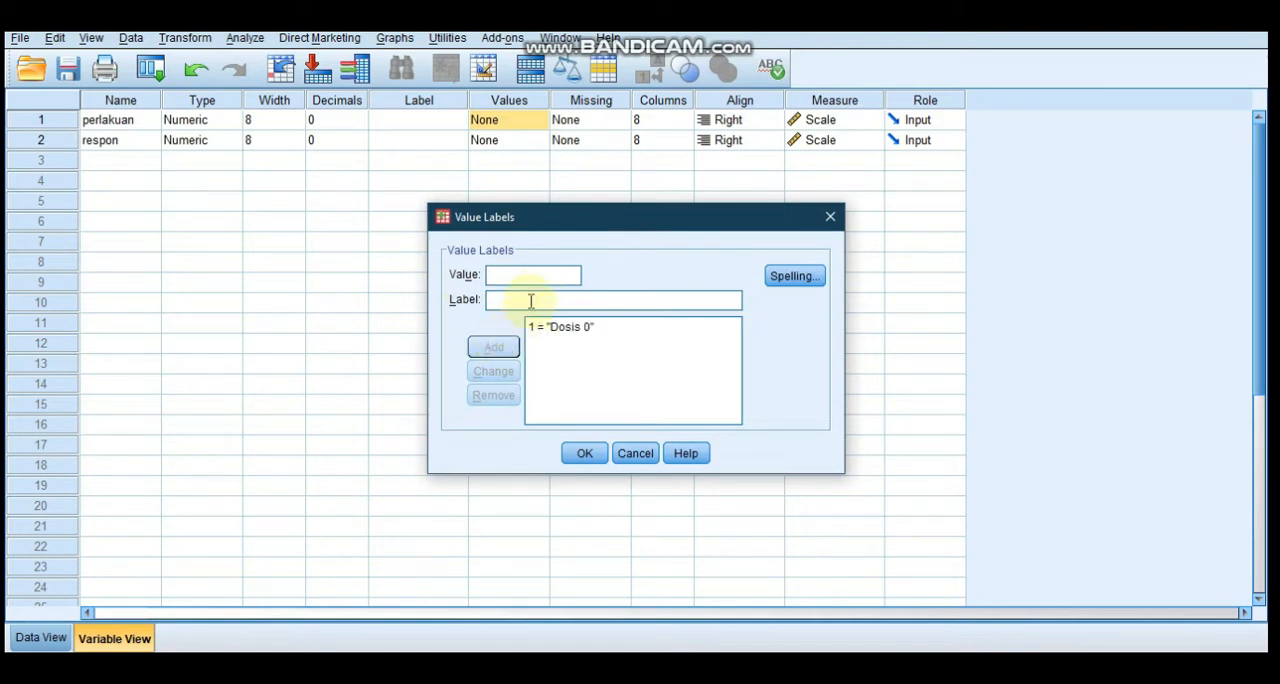
# Check the doses in the PDF question, then add the perlakuan value labels 2 = Dosis 16 and 3 = Dosis 32
pyautogui.hotkey('alt', 'Tab')
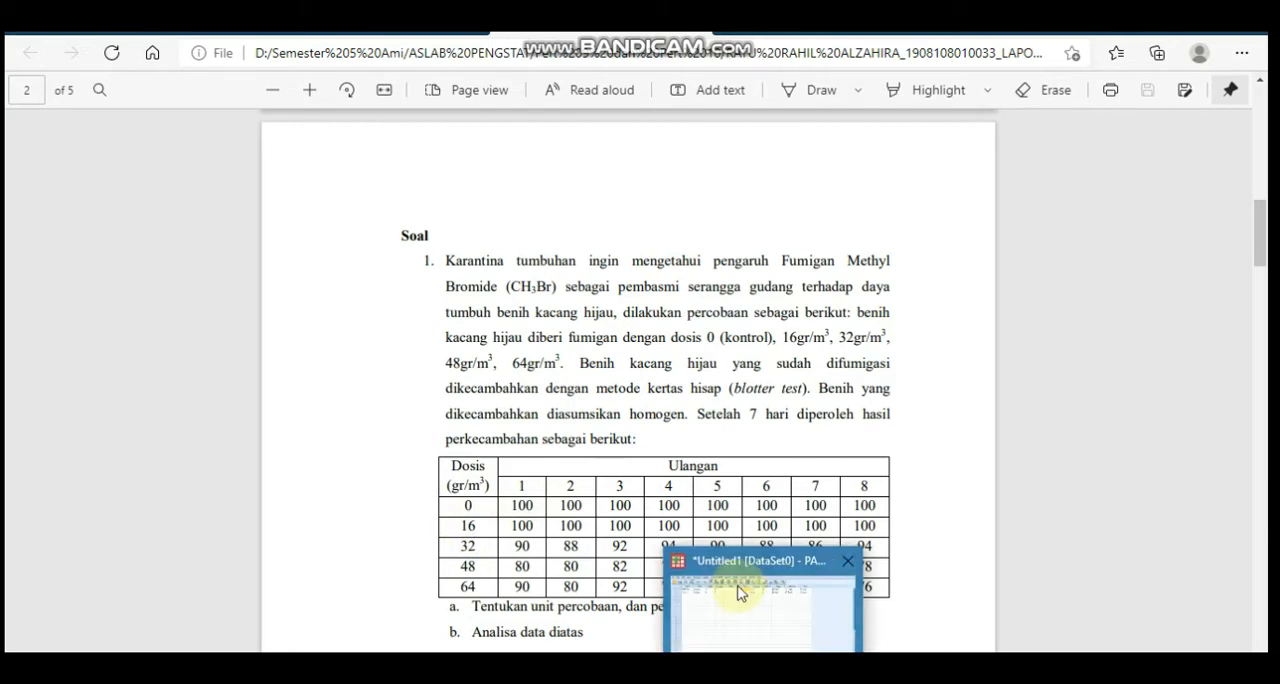
pyautogui.click(740, 592)
pyautogui.write('2')
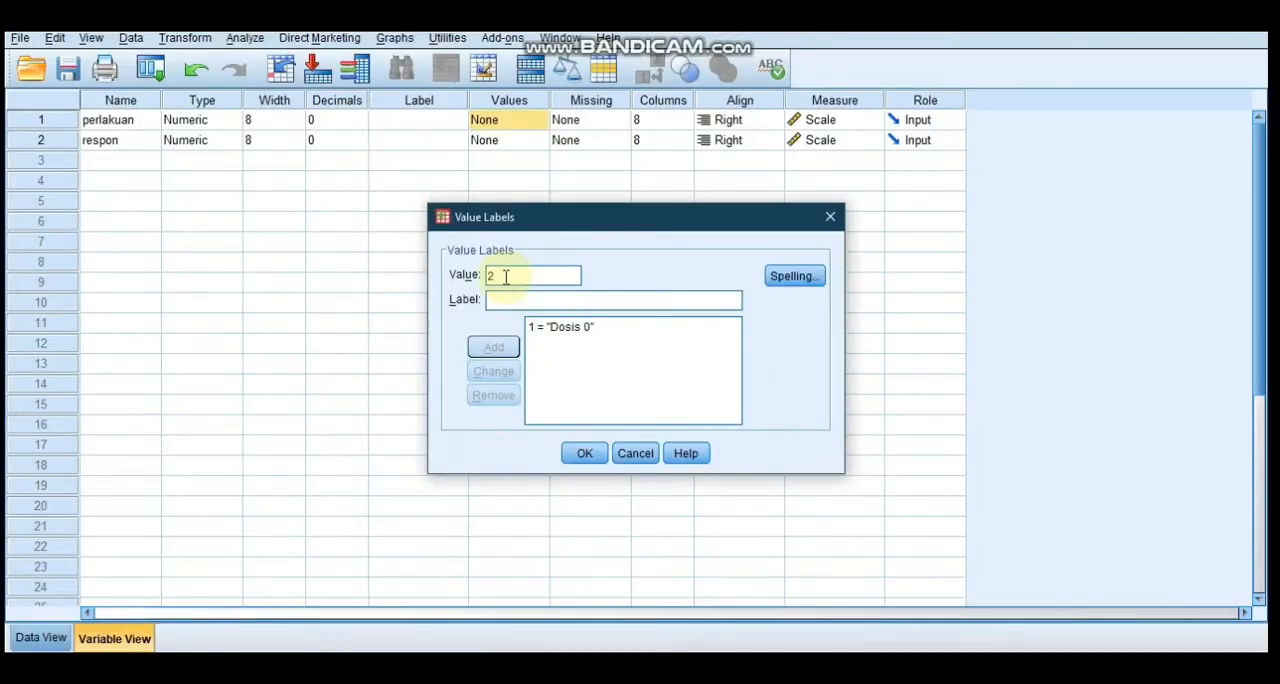
pyautogui.click(505, 307)
pyautogui.write('Dosis 16')
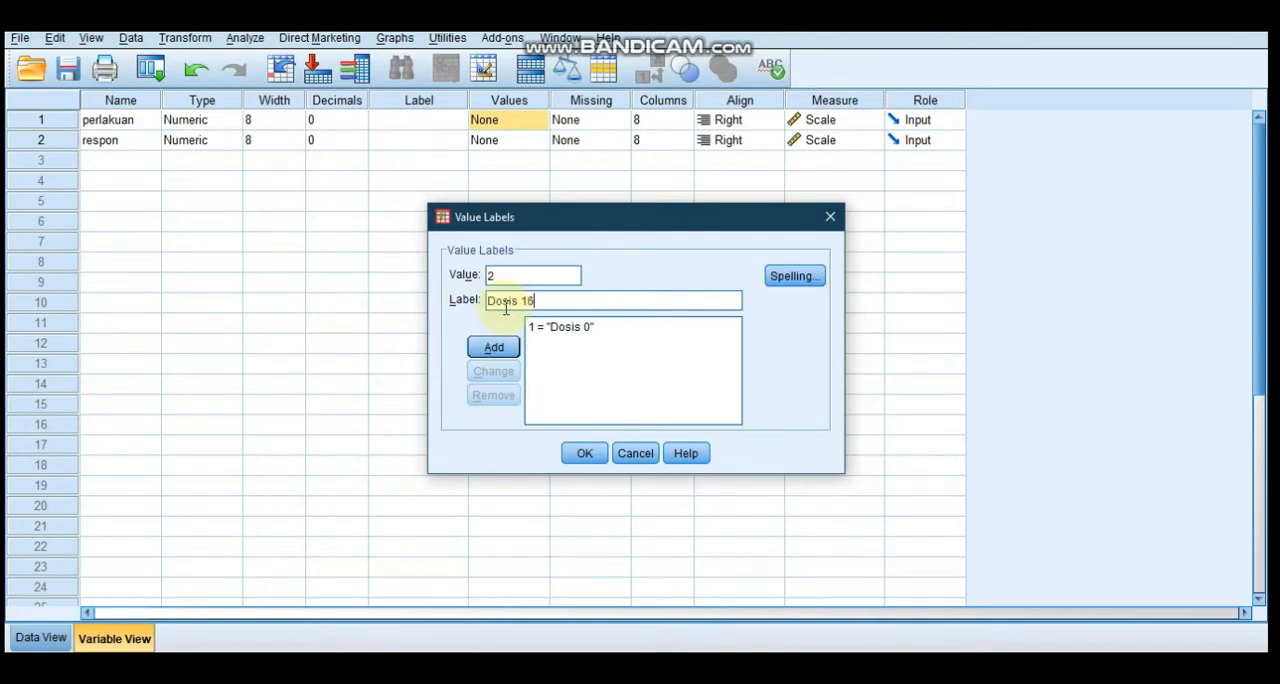
pyautogui.click(497, 347)
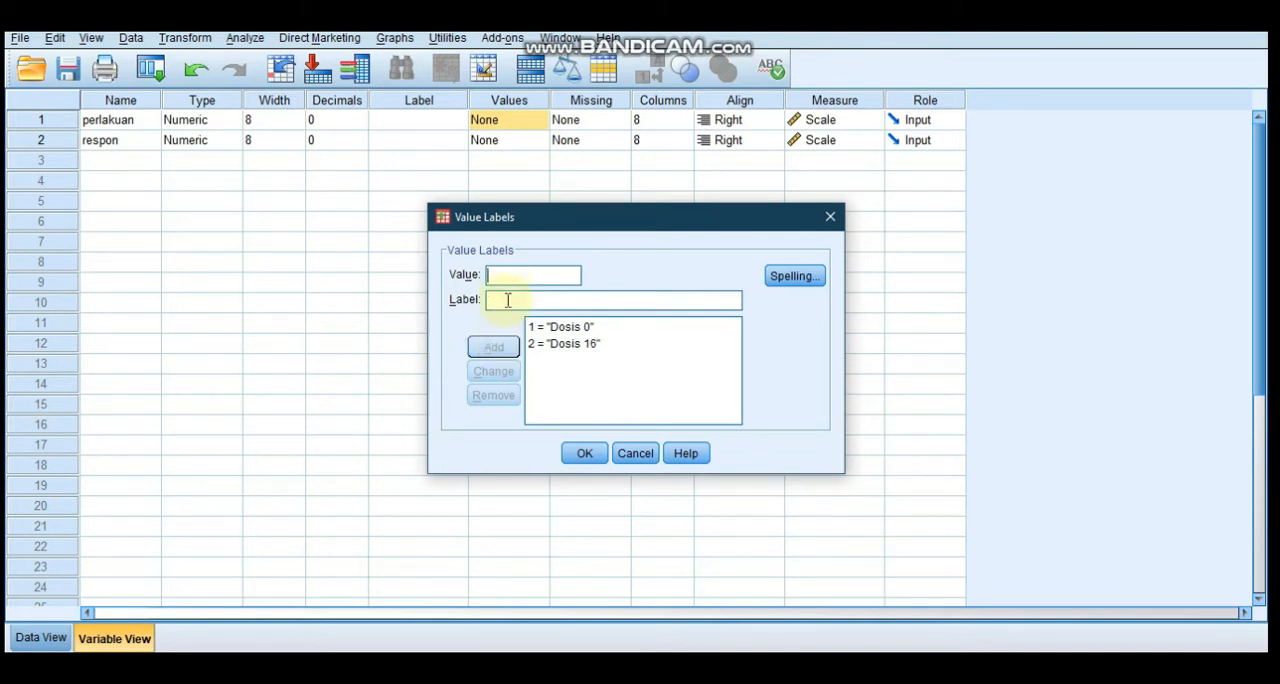
pyautogui.write('Dosis 32')
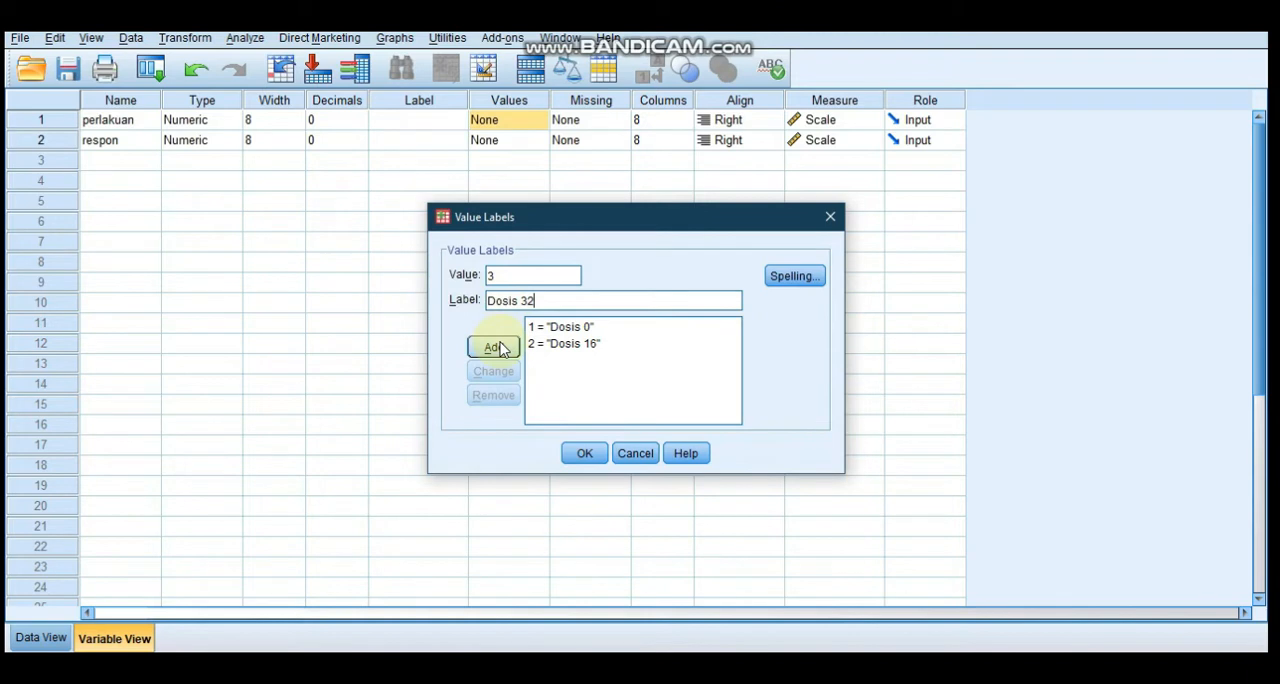
pyautogui.click(492, 346)
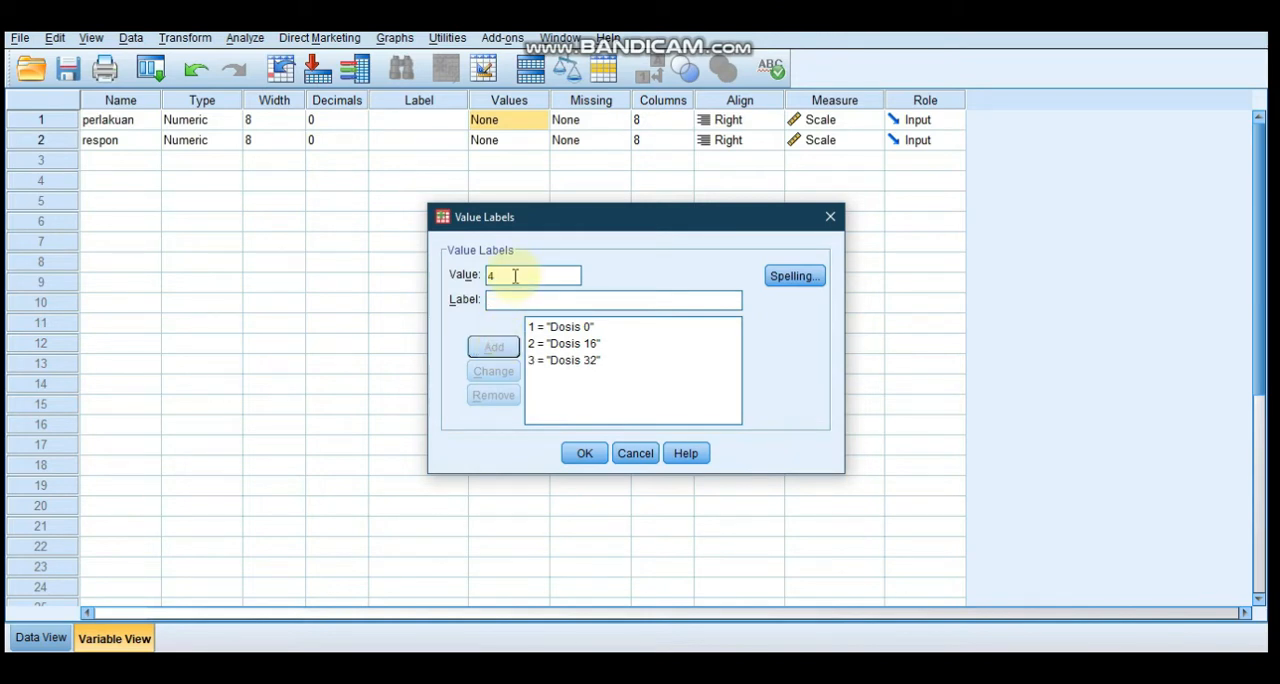
# Add the perlakuan value labels 4 = Dosis 48 and 5 = Dosis 64, and apply the value labels
pyautogui.click(515, 298)
pyautogui.write('d')
pyautogui.press('BackSpace')
pyautogui.write('Dosis 48')
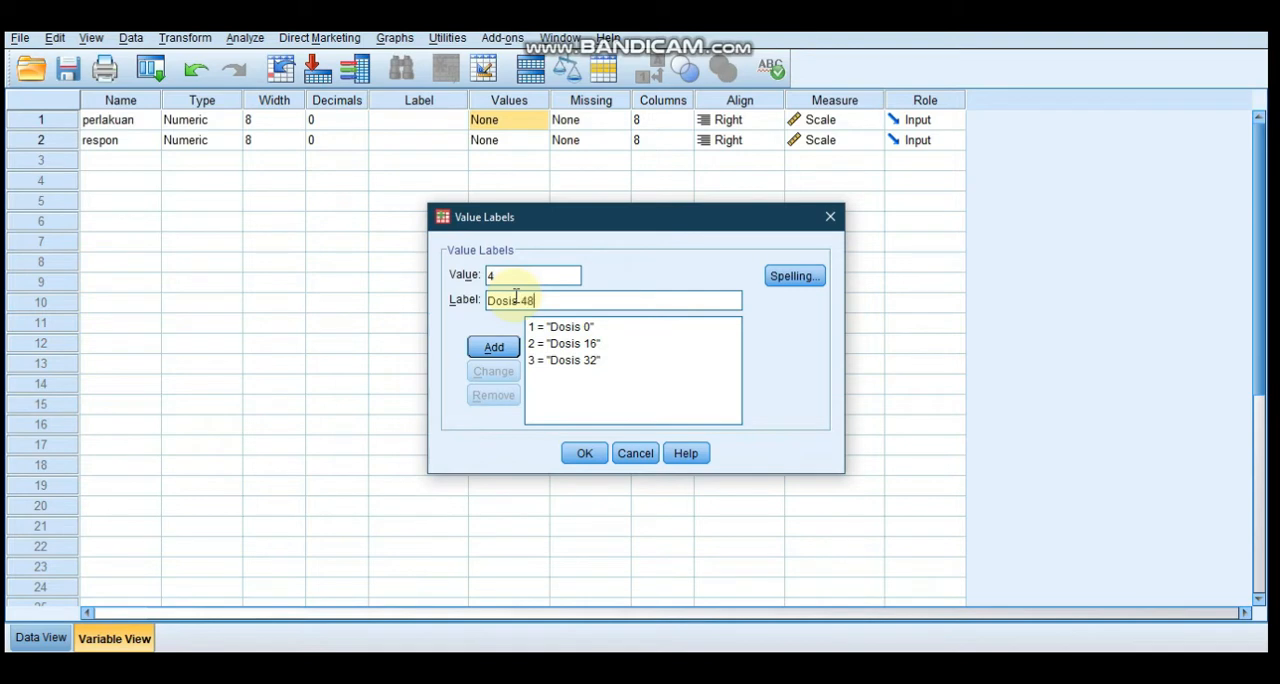
pyautogui.click(493, 347)
pyautogui.write('5')
pyautogui.click(510, 298)
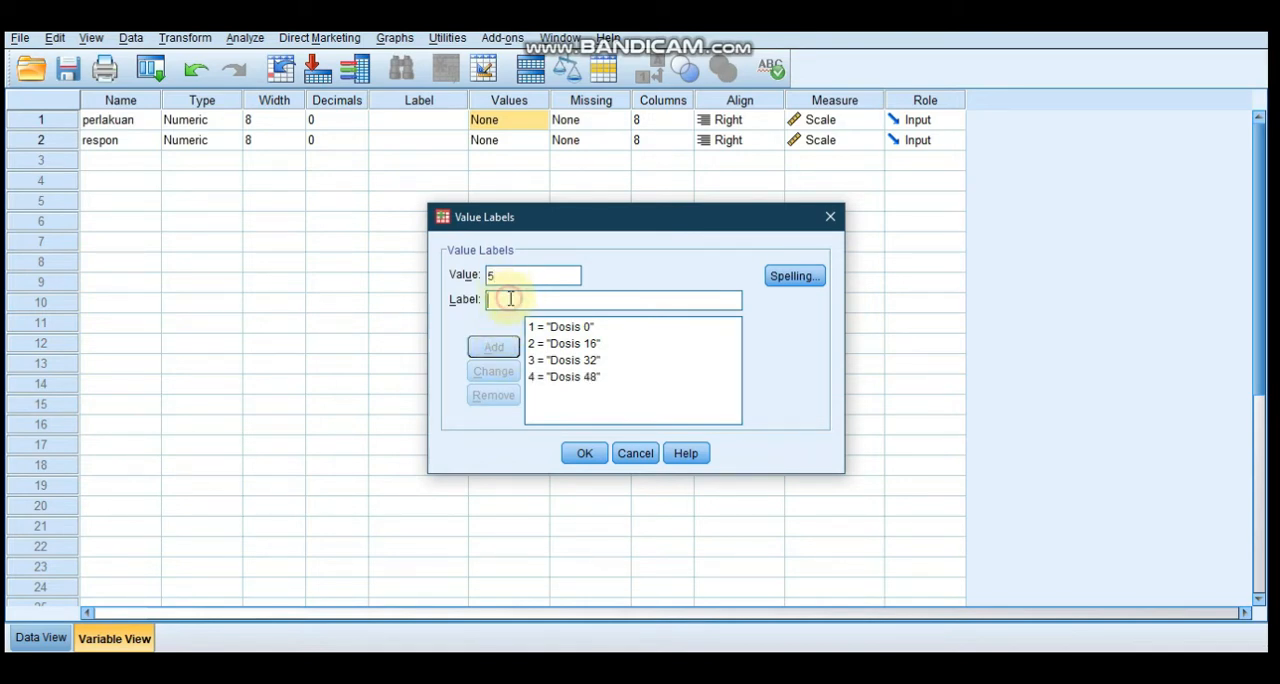
pyautogui.write('Dosis 64')
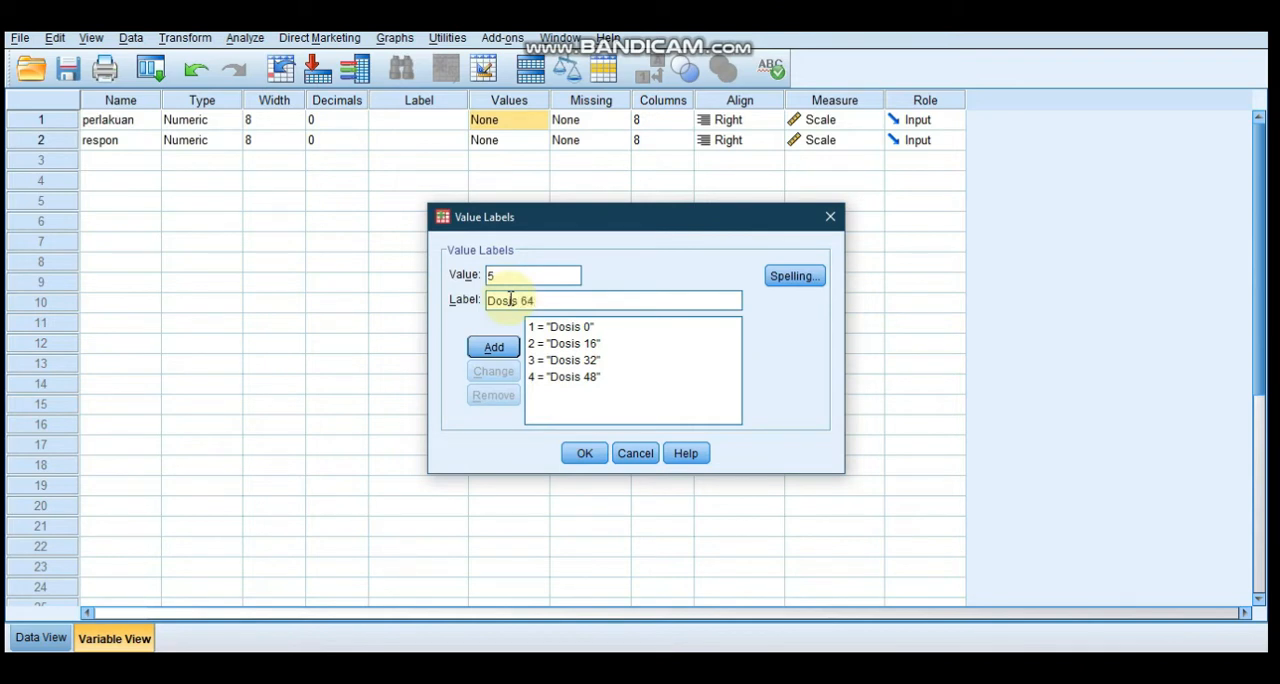
pyautogui.click(493, 347)
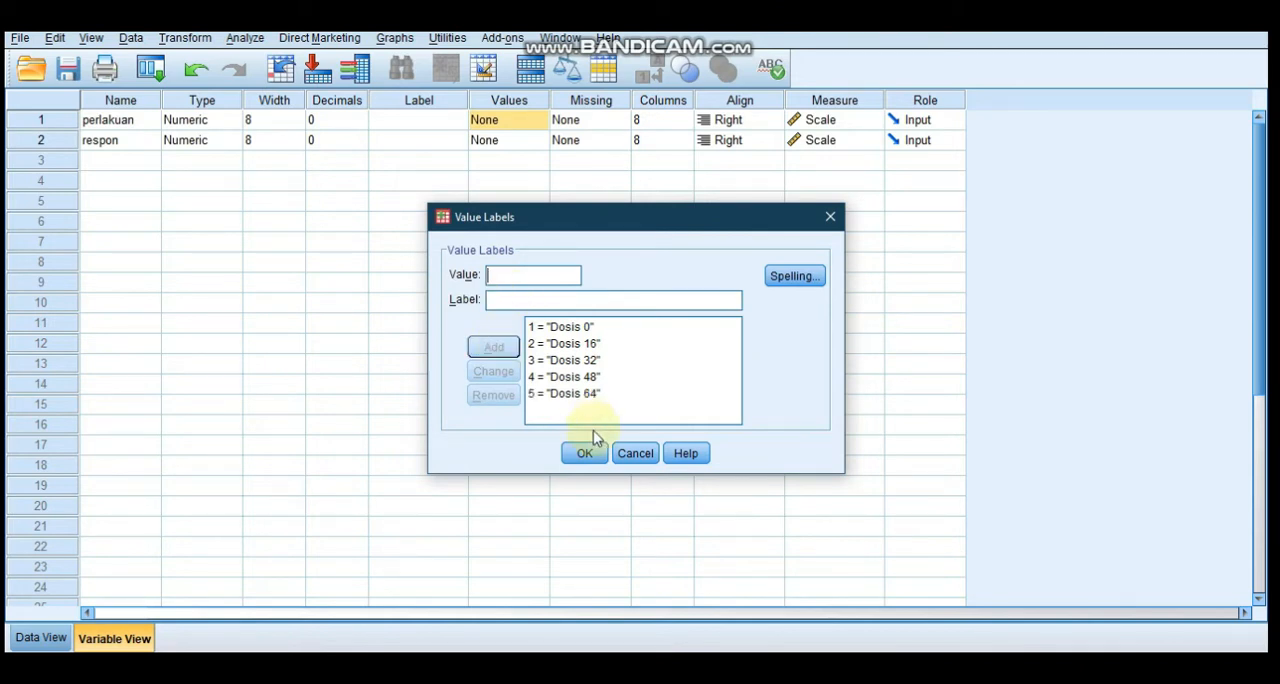
pyautogui.click(588, 454)
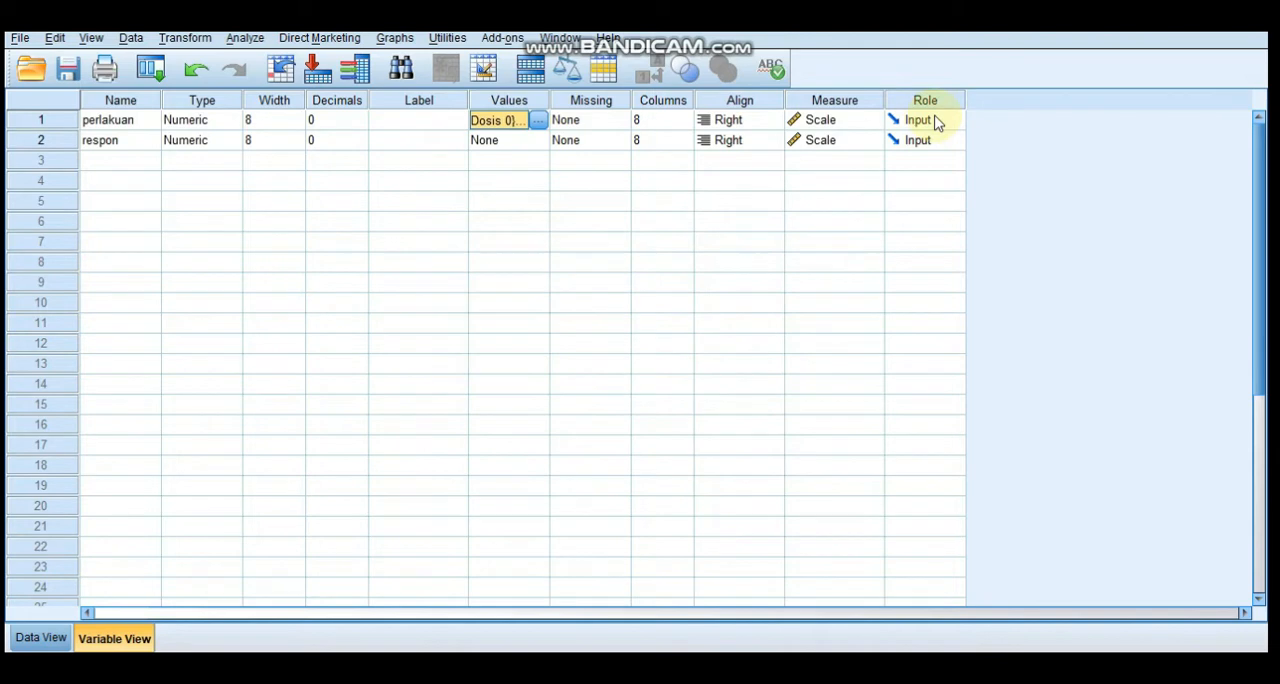
# Set the measure of the perlakuan variable to Nominal and return to the data values
pyautogui.click(850, 122)
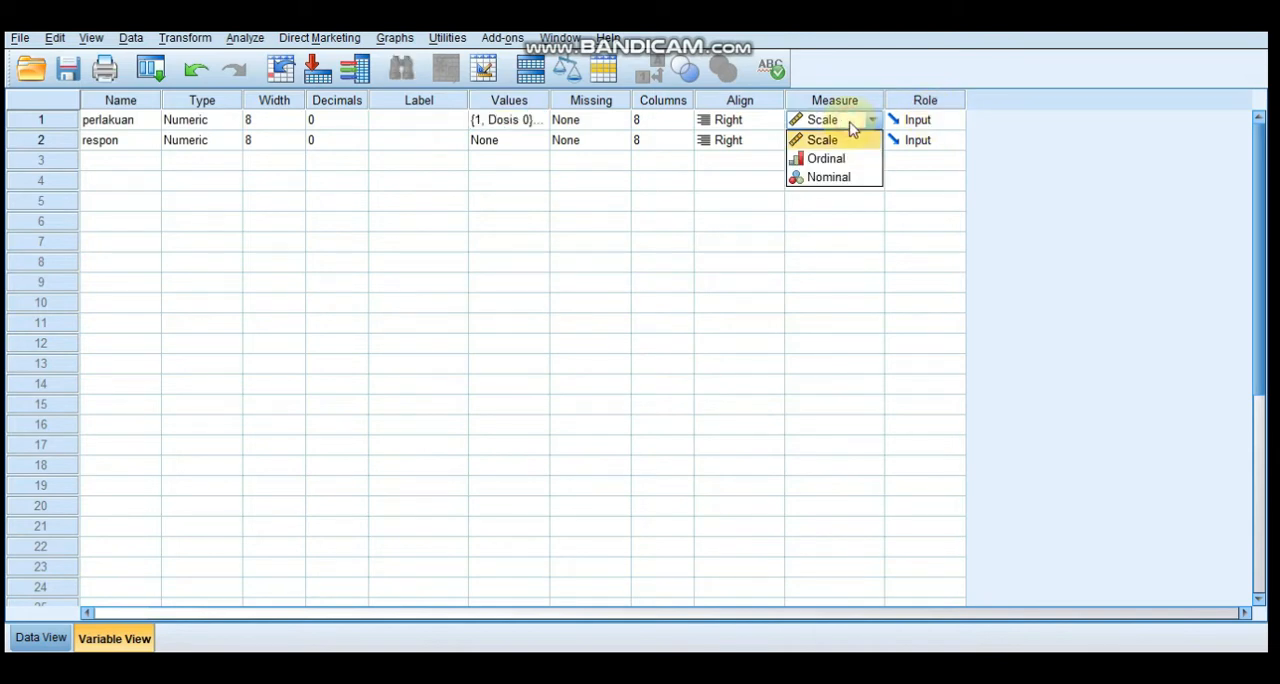
pyautogui.click(836, 178)
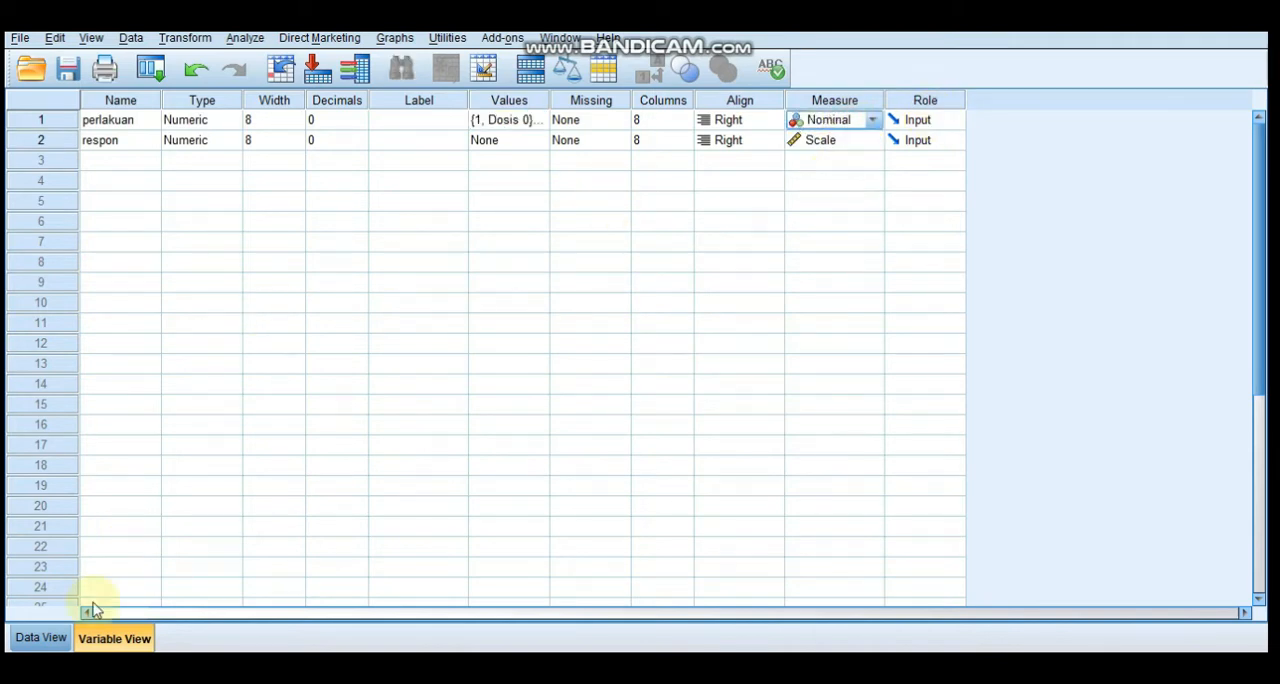
pyautogui.click(42, 638)
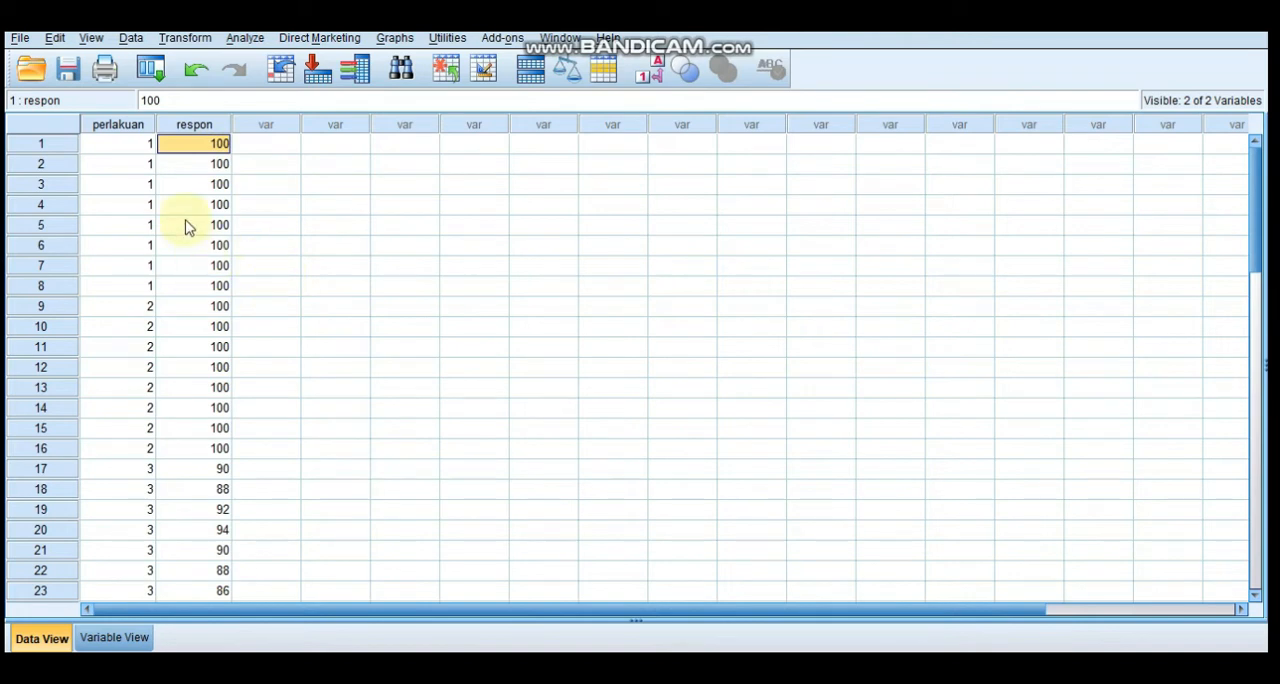
# Run a One-Way ANOVA with respon as the dependent variable and perlakuan as the factor
pyautogui.click(258, 44)
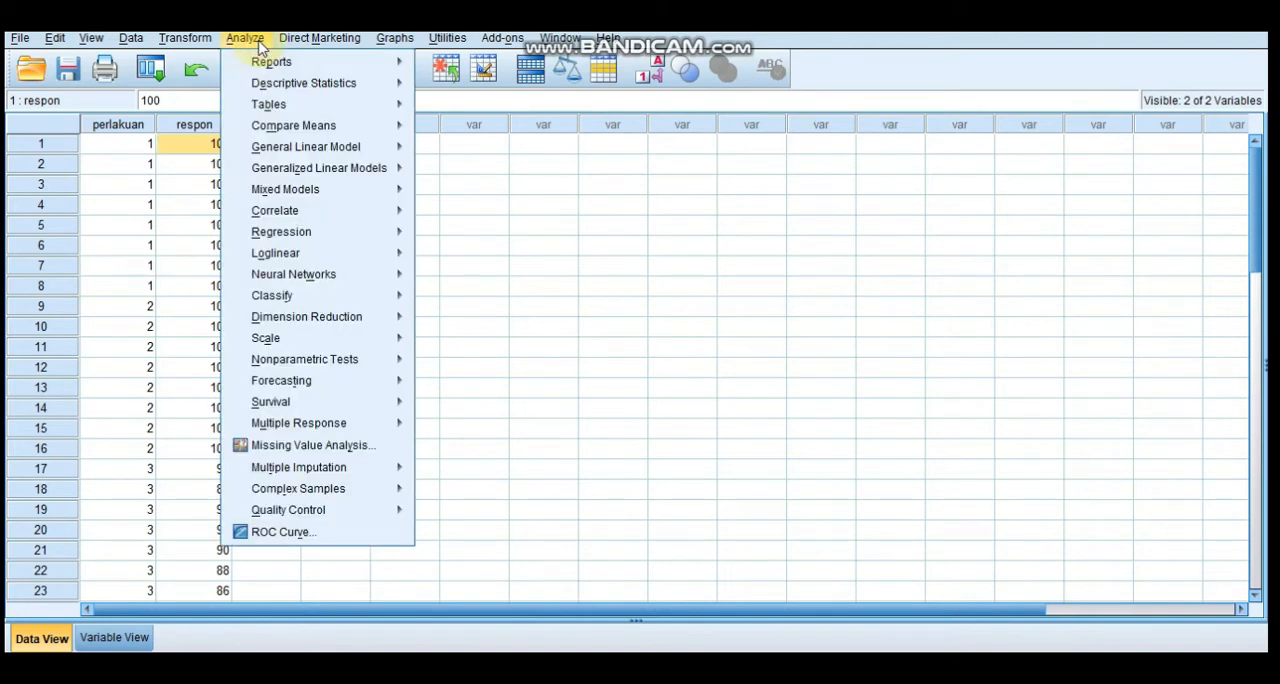
pyautogui.moveTo(279, 136)
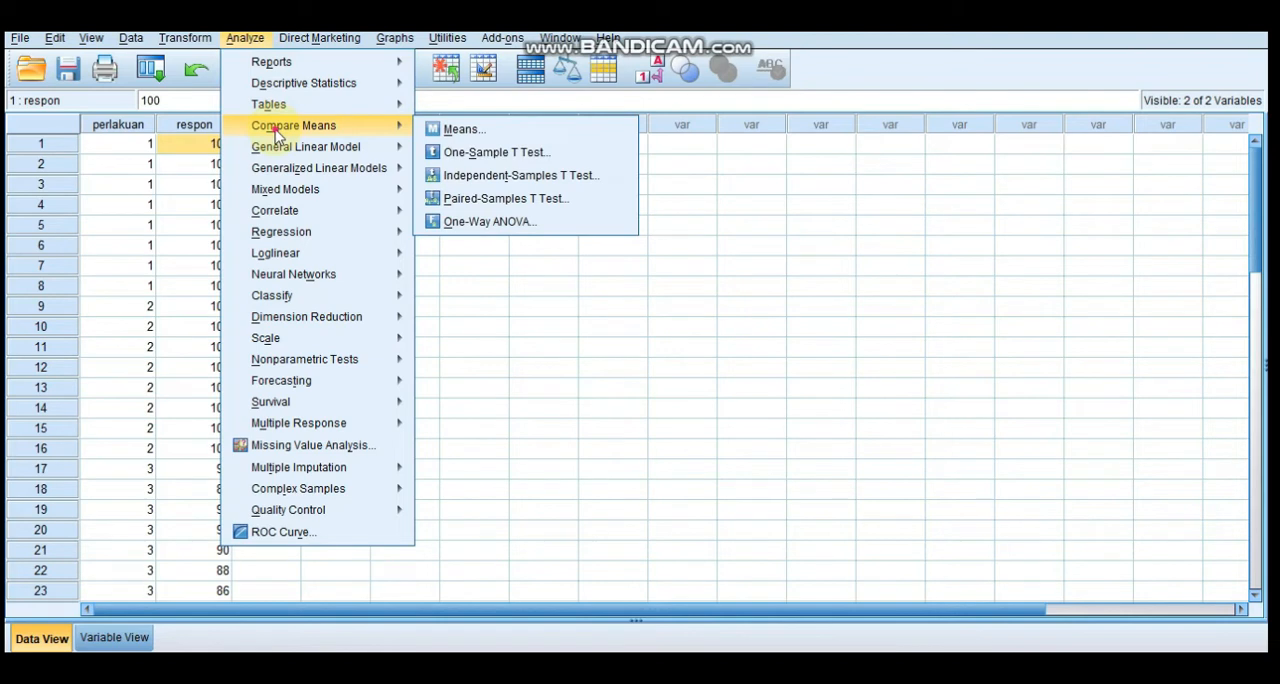
pyautogui.click(455, 221)
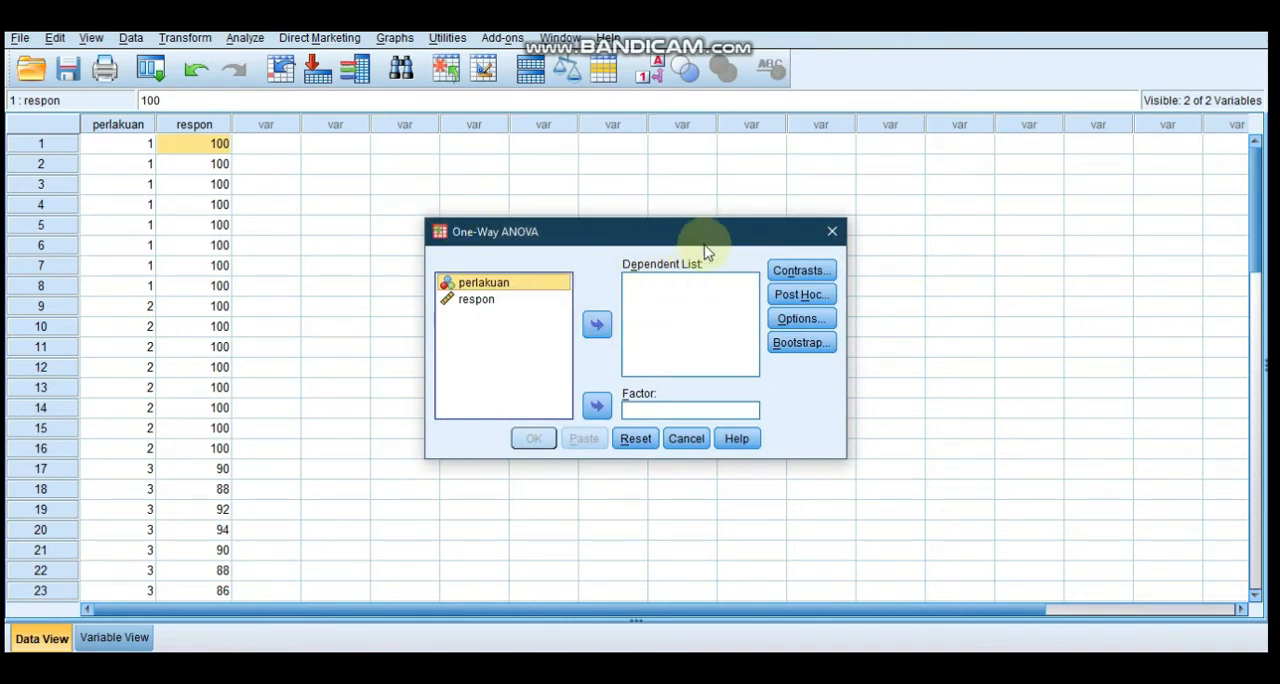
pyautogui.click(472, 302)
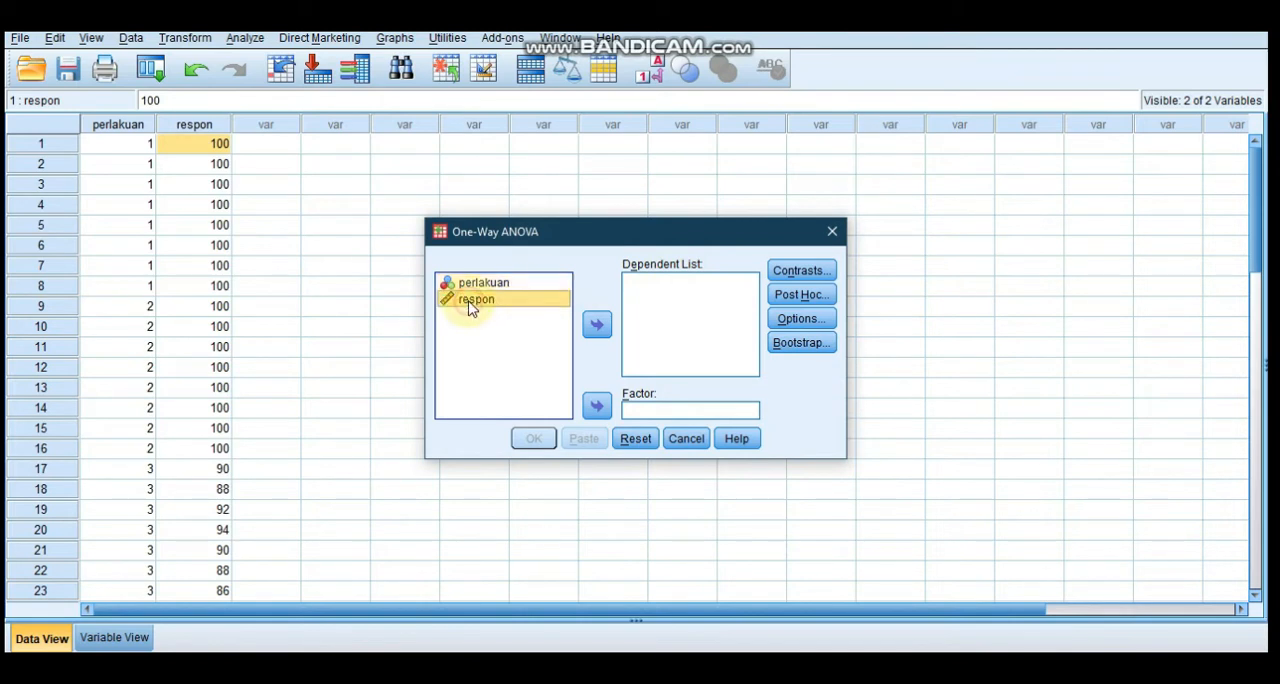
pyautogui.click(597, 324)
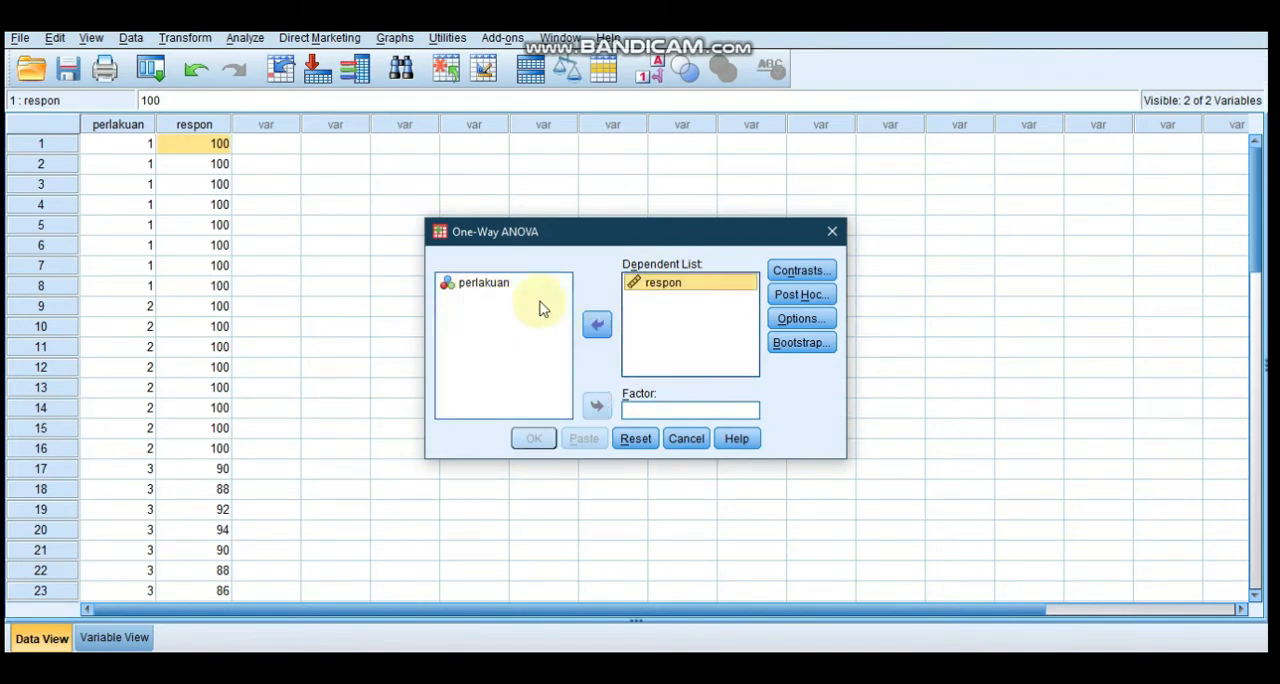
pyautogui.click(490, 283)
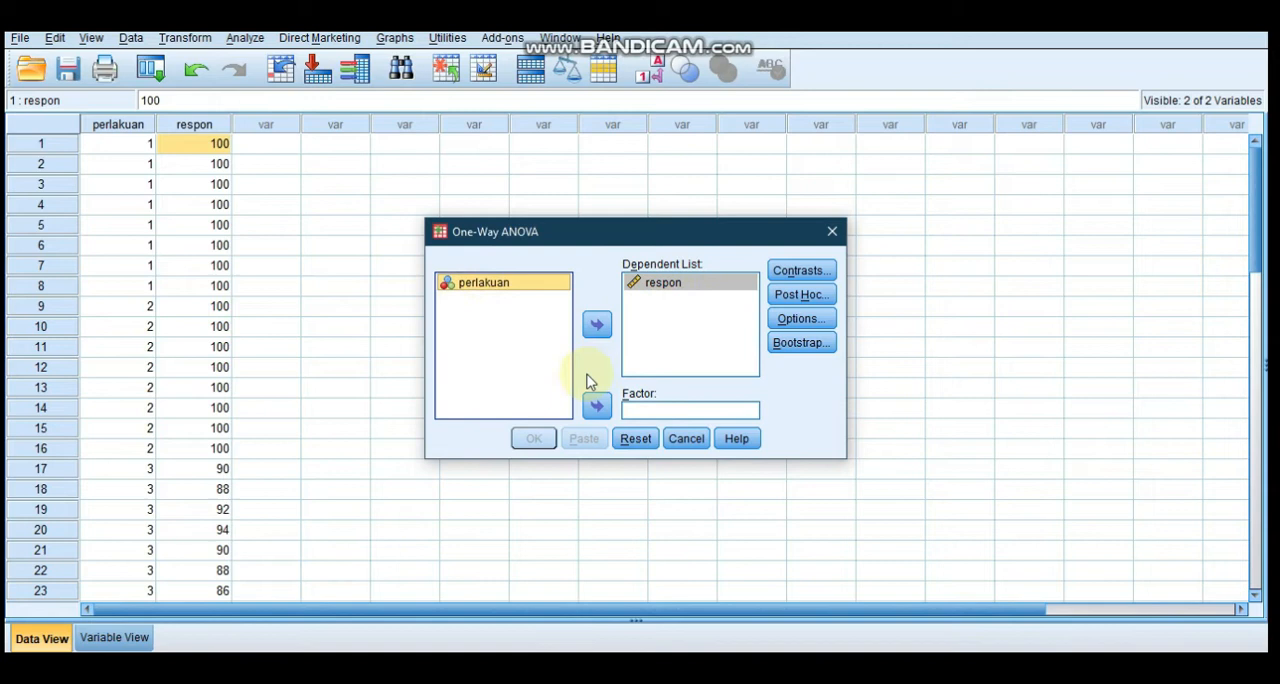
pyautogui.click(597, 407)
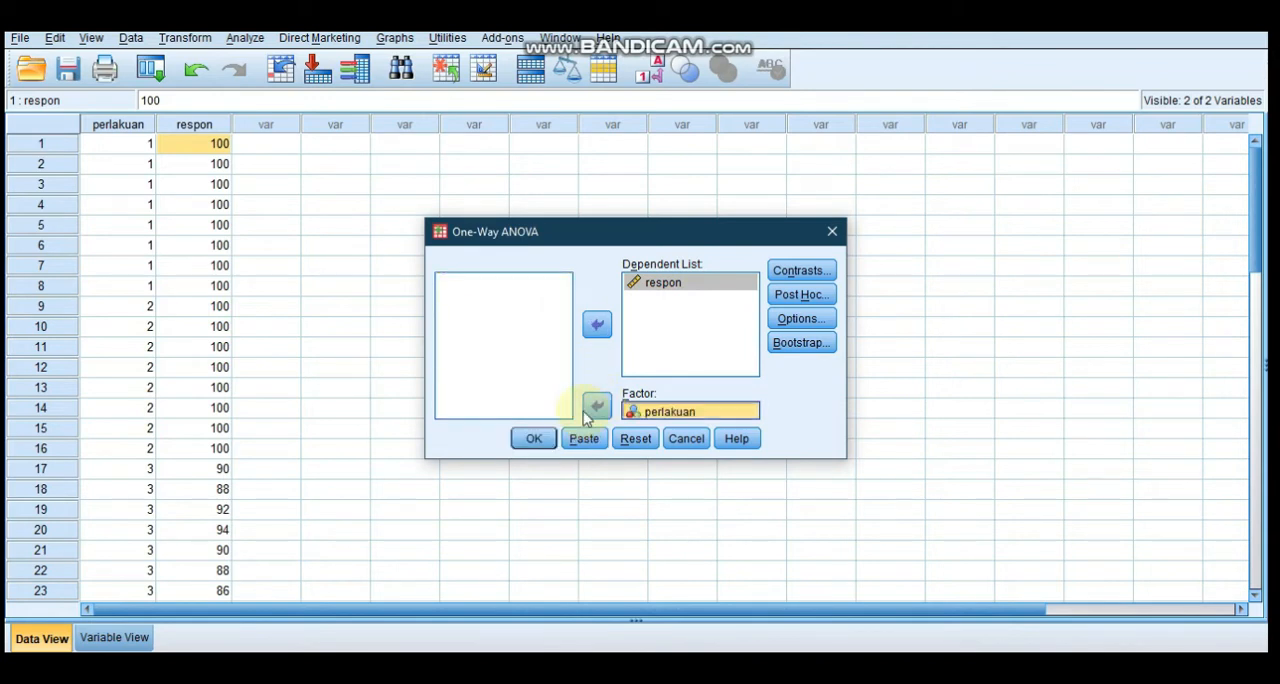
pyautogui.click(533, 439)
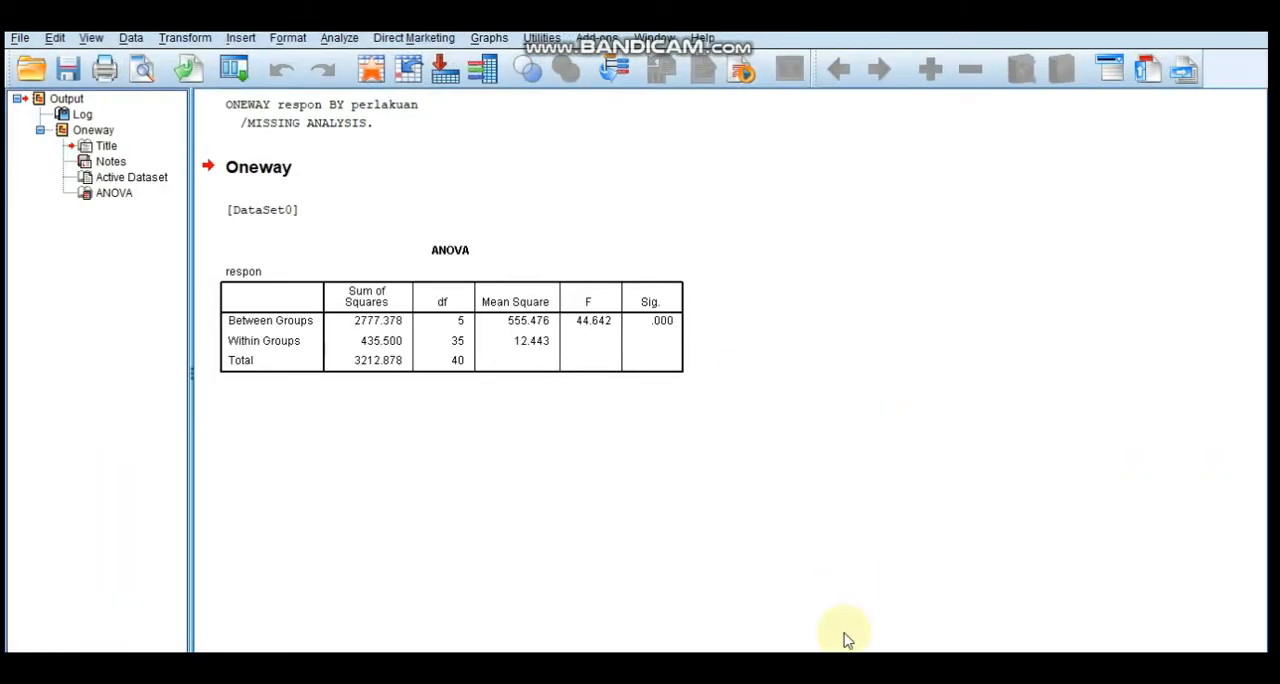
# Return from the ANOVA output to the dataset and check the perlakuan and respon entries down to case 41
pyautogui.click(1167, 16)
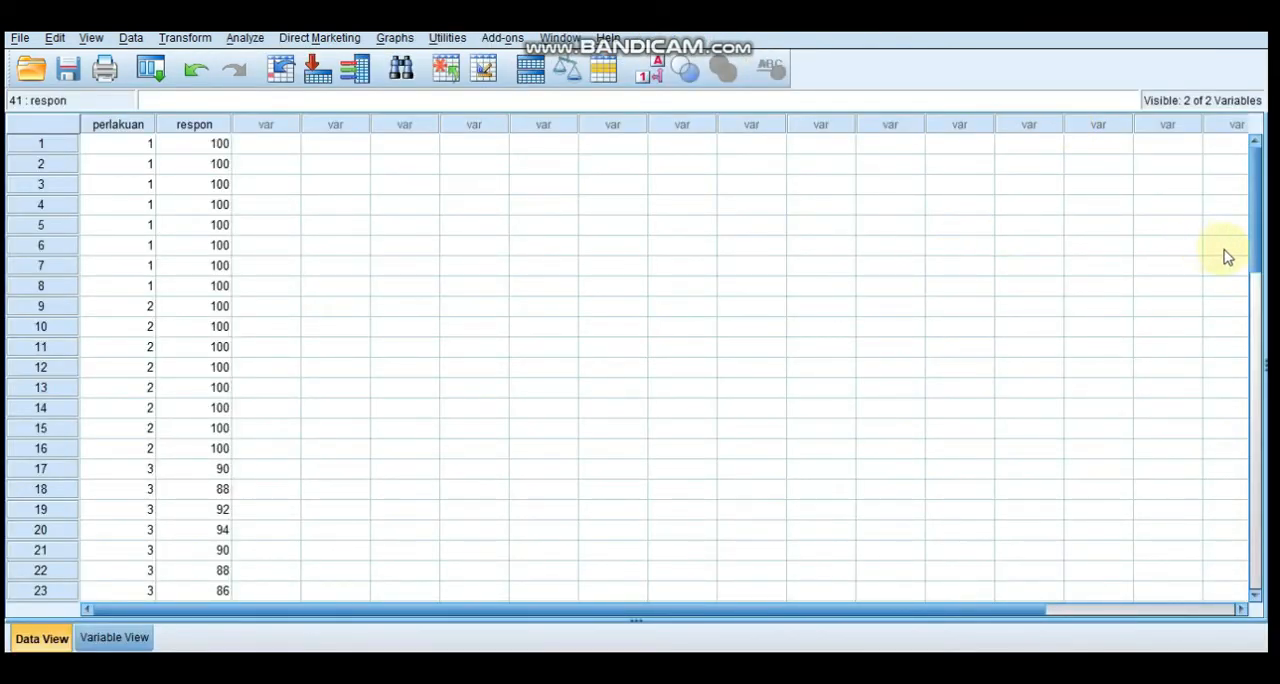
pyautogui.moveTo(1251, 254); pyautogui.dragTo(1265, 400)
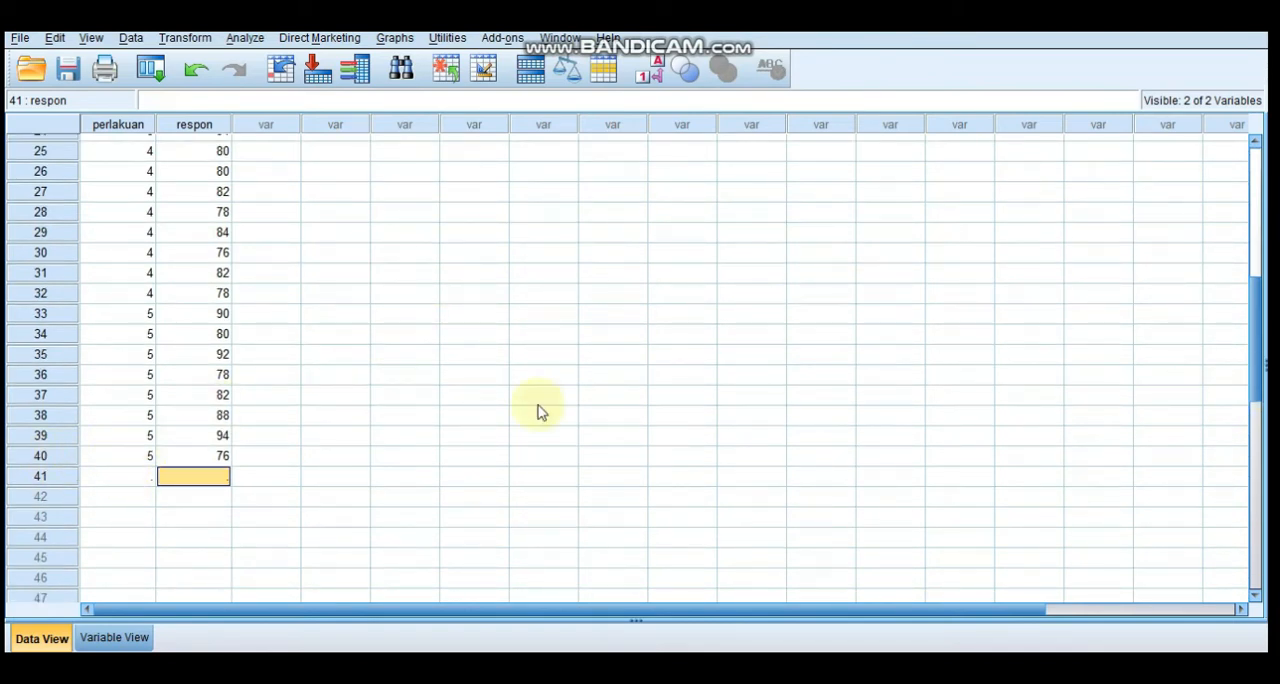
pyautogui.moveTo(1258, 376); pyautogui.dragTo(1260, 172)
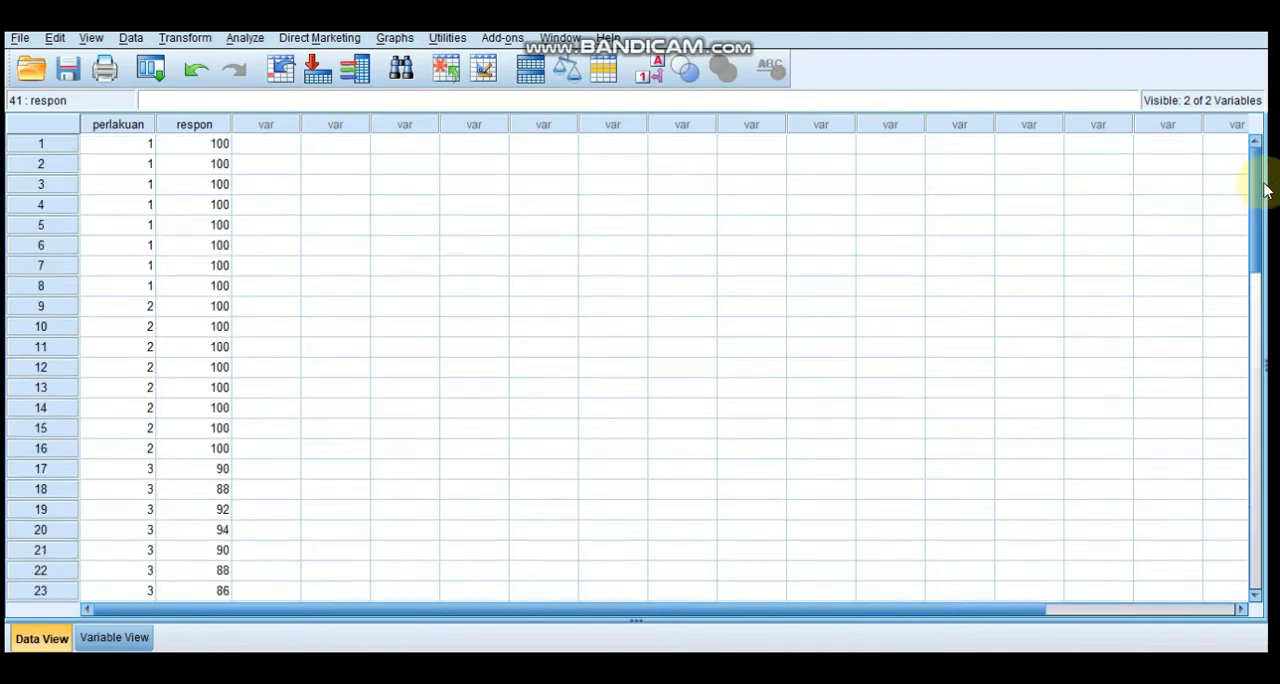
# Reset the One-Way ANOVA setup and rerun the analysis with respon as the dependent variable and perlakuan as the factor
pyautogui.click(247, 39)
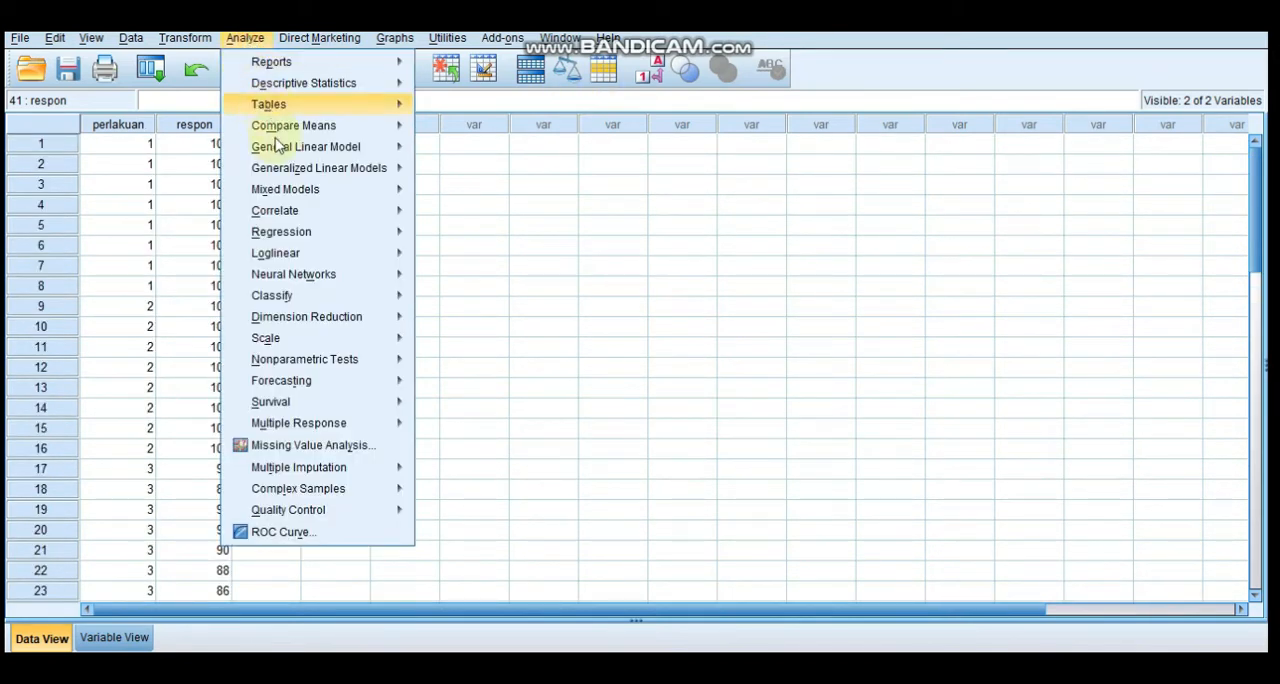
pyautogui.moveTo(340, 174)
pyautogui.moveTo(342, 126)
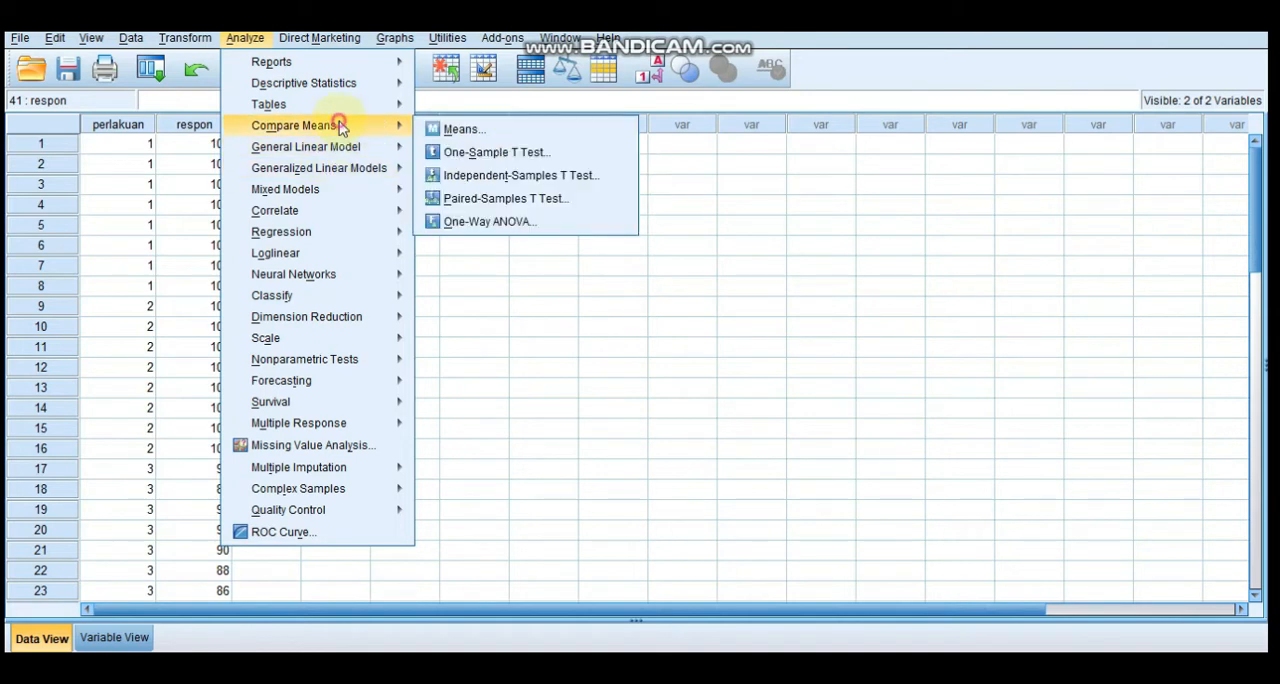
pyautogui.click(466, 220)
pyautogui.click(637, 440)
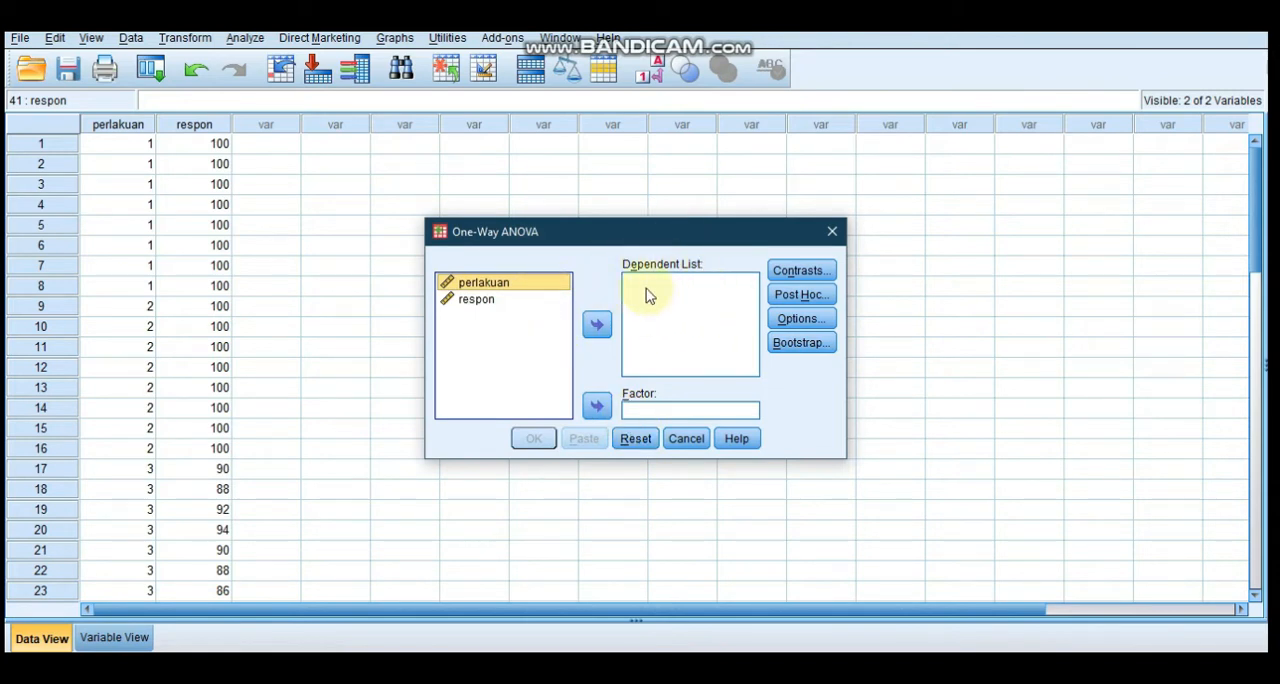
pyautogui.click(478, 299)
pyautogui.click(596, 324)
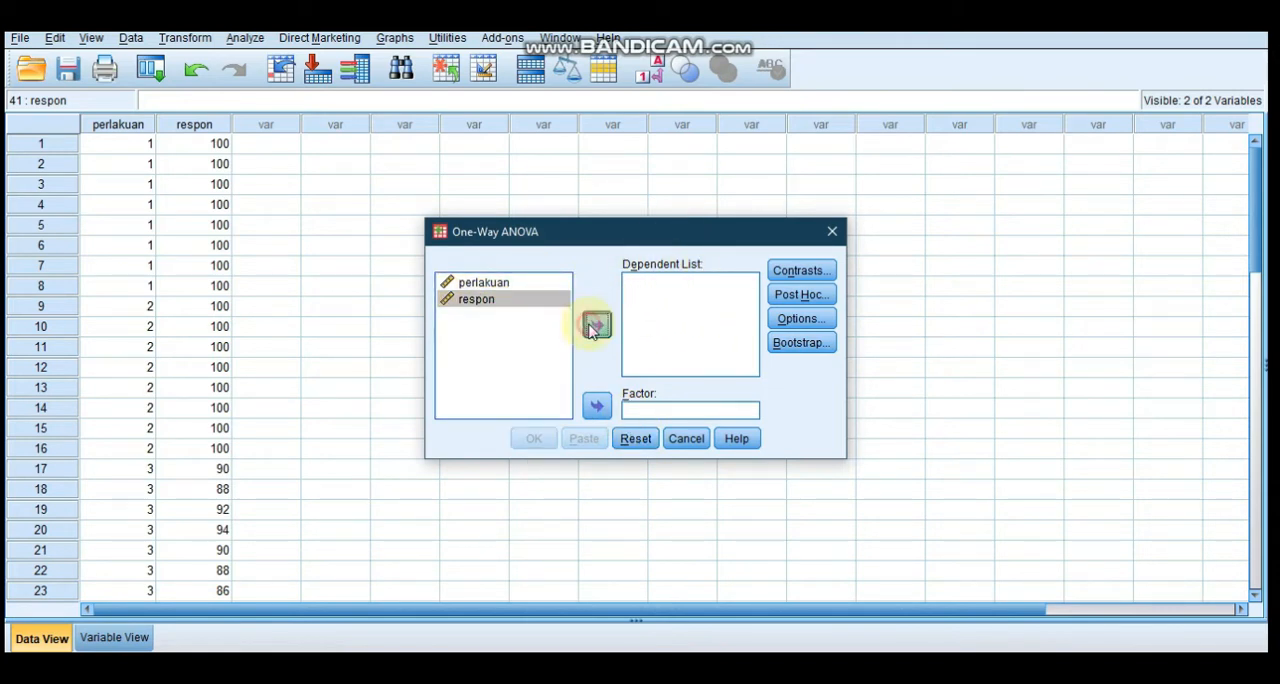
pyautogui.click(640, 414)
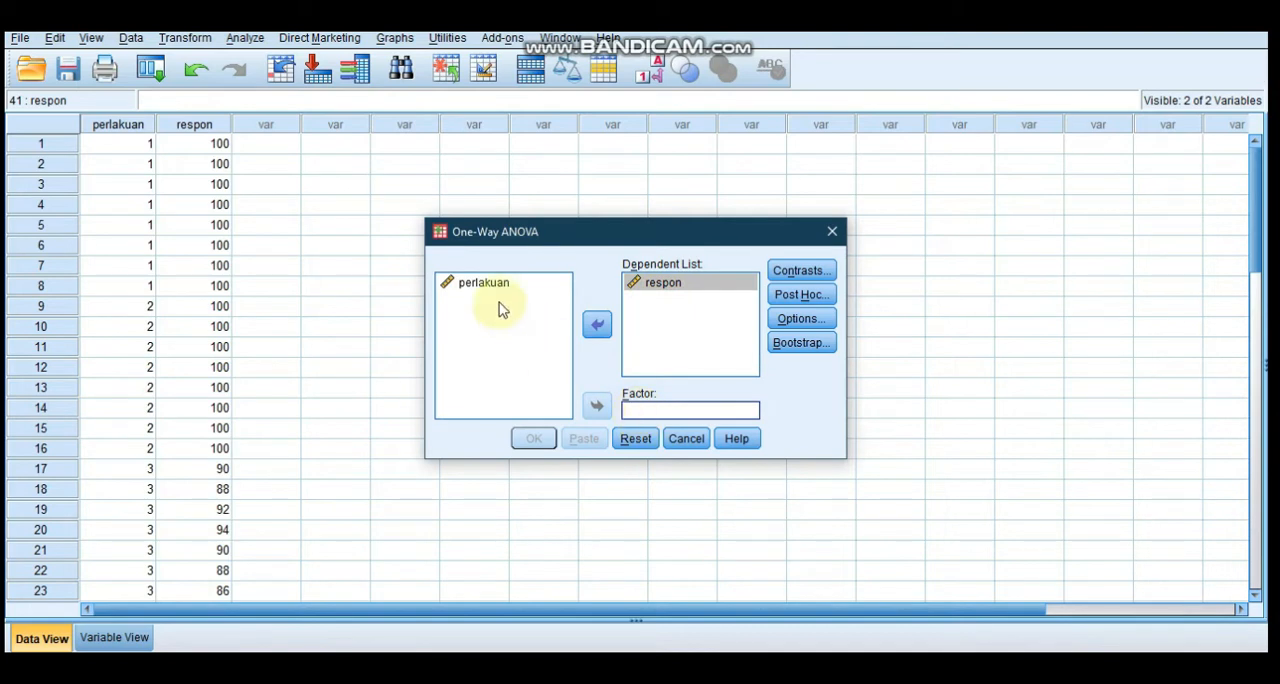
pyautogui.moveTo(491, 283); pyautogui.dragTo(592, 405)
pyautogui.click(596, 404)
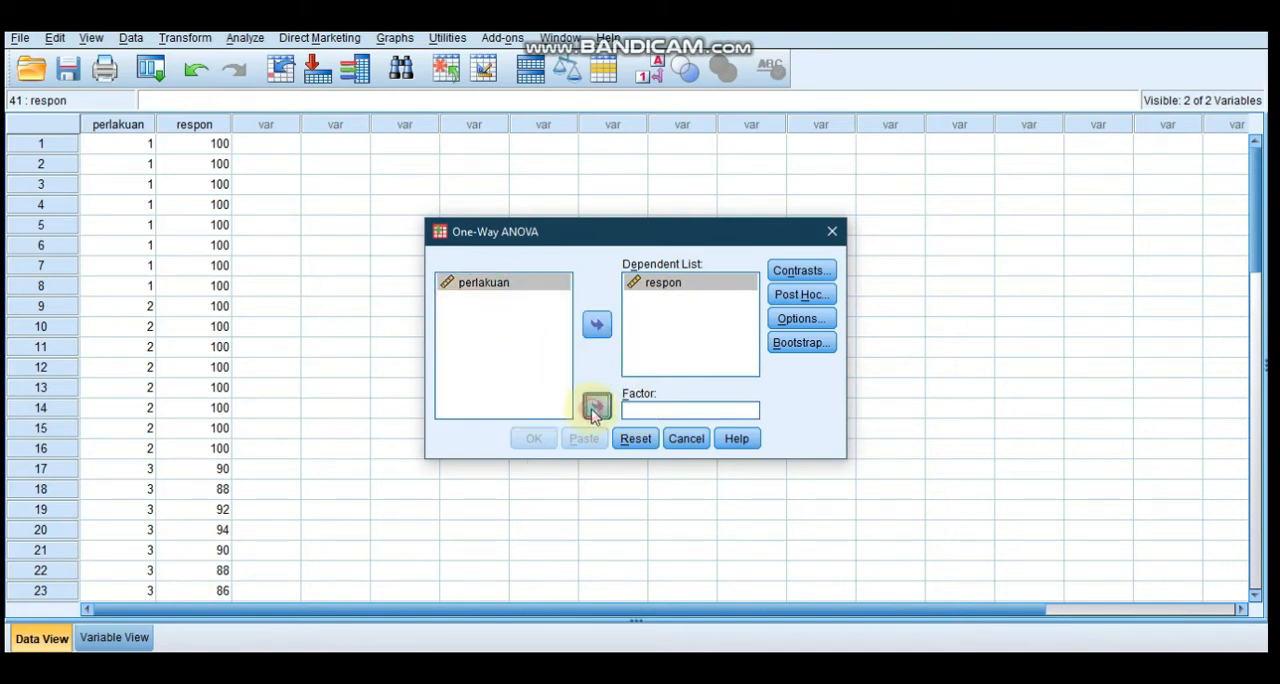
pyautogui.click(531, 440)
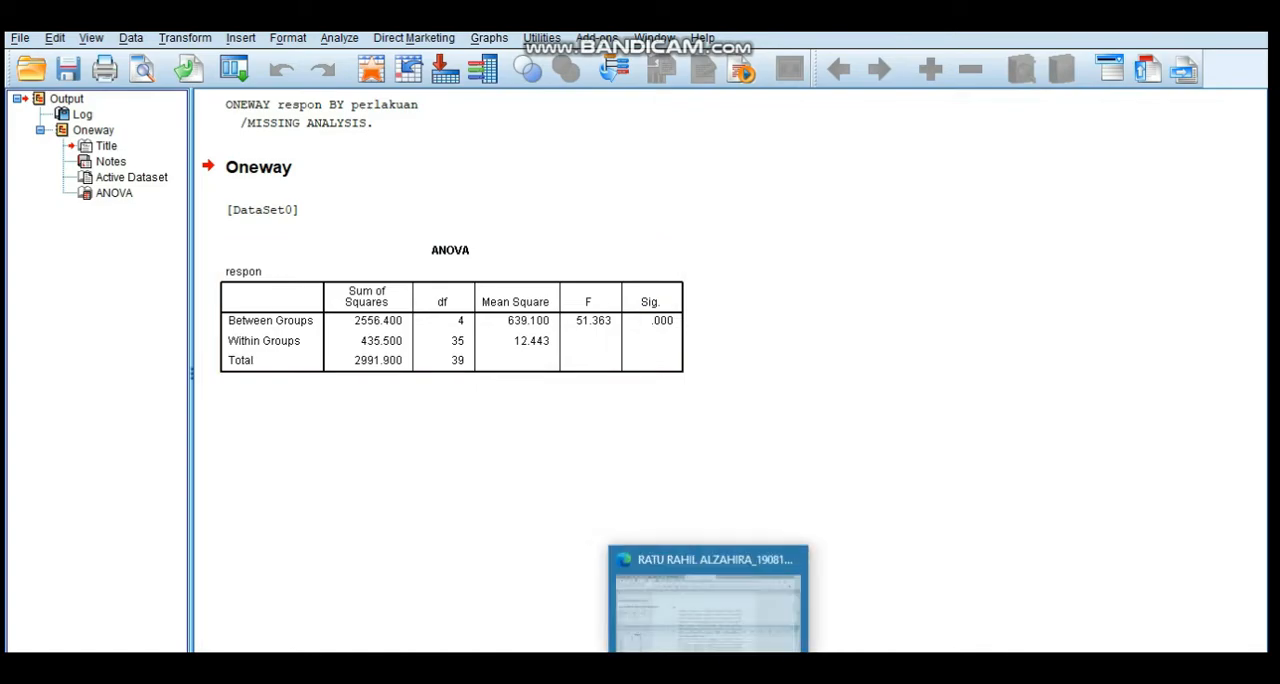
# Switch to the PDF report and examine the test statistic section with the ANOVA tables for question 1
pyautogui.click(710, 668)
pyautogui.click(1267, 521)
pyautogui.click(1267, 521)
pyautogui.click(1267, 521)
pyautogui.scroll(2, 1266, 410)
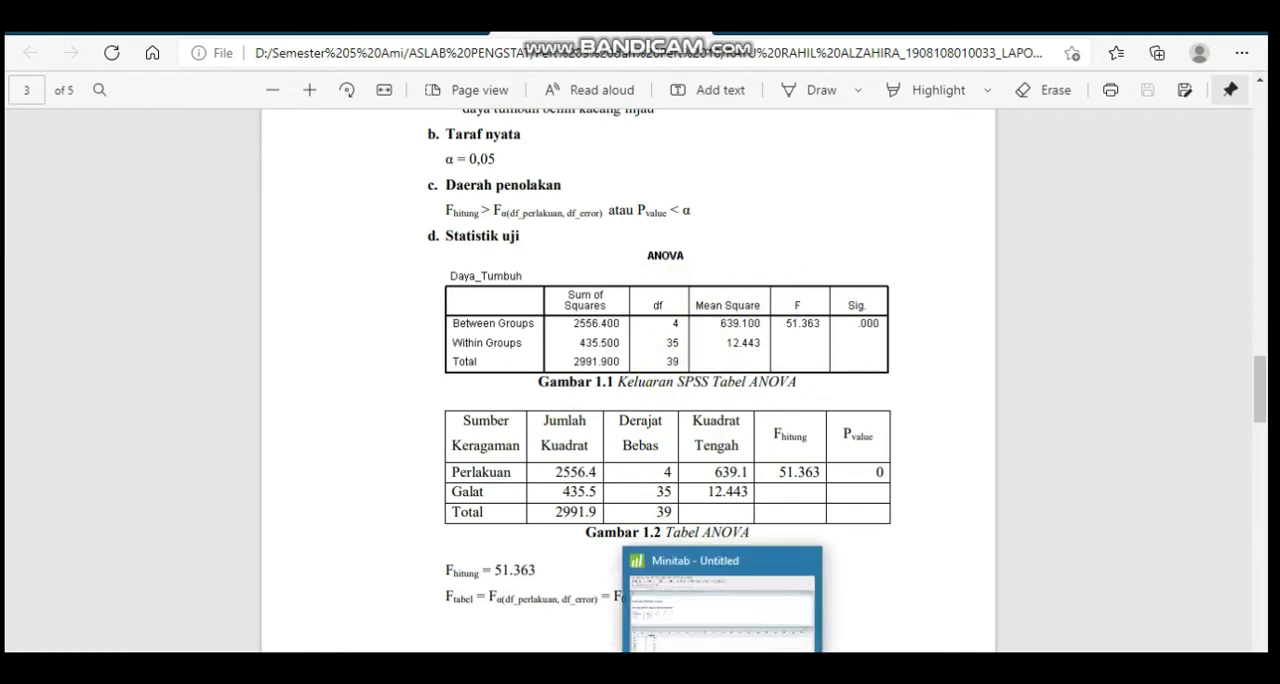
# Switch to the Excel workbook and compare the Perlakuan and Respon layout of the Minitab table with the SPSS table
pyautogui.click(880, 600)
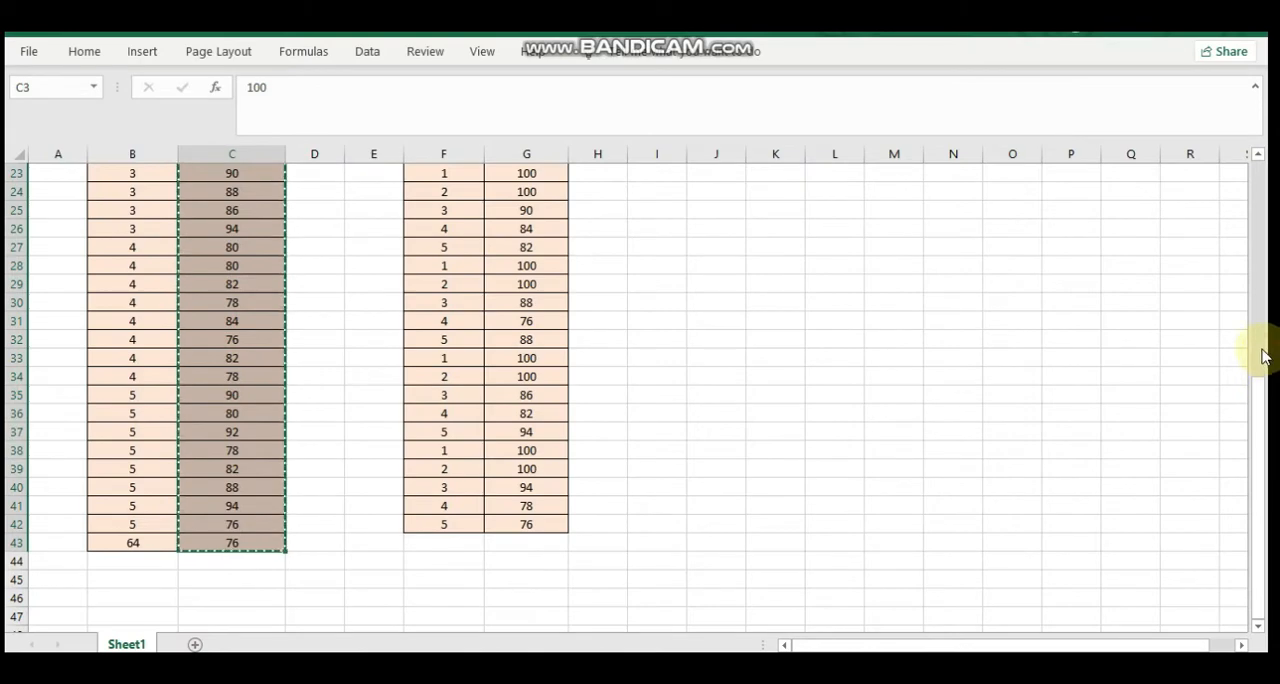
pyautogui.scroll(7, 1262, 355)
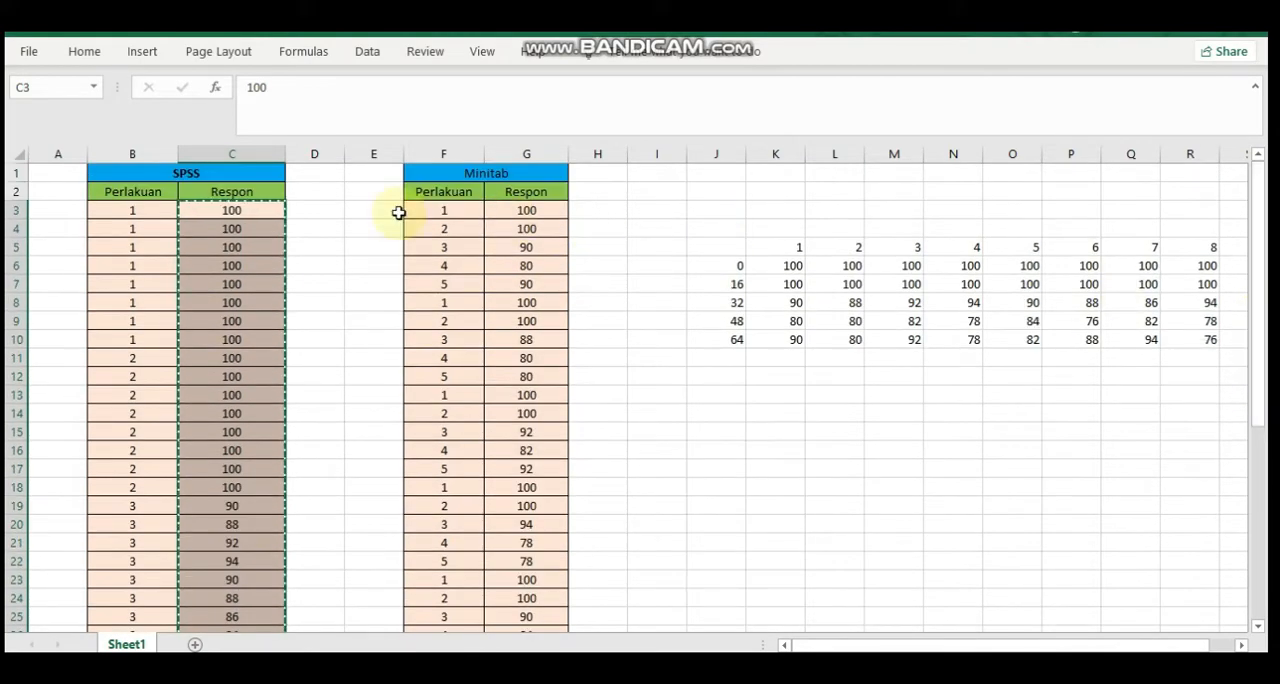
pyautogui.click(418, 214)
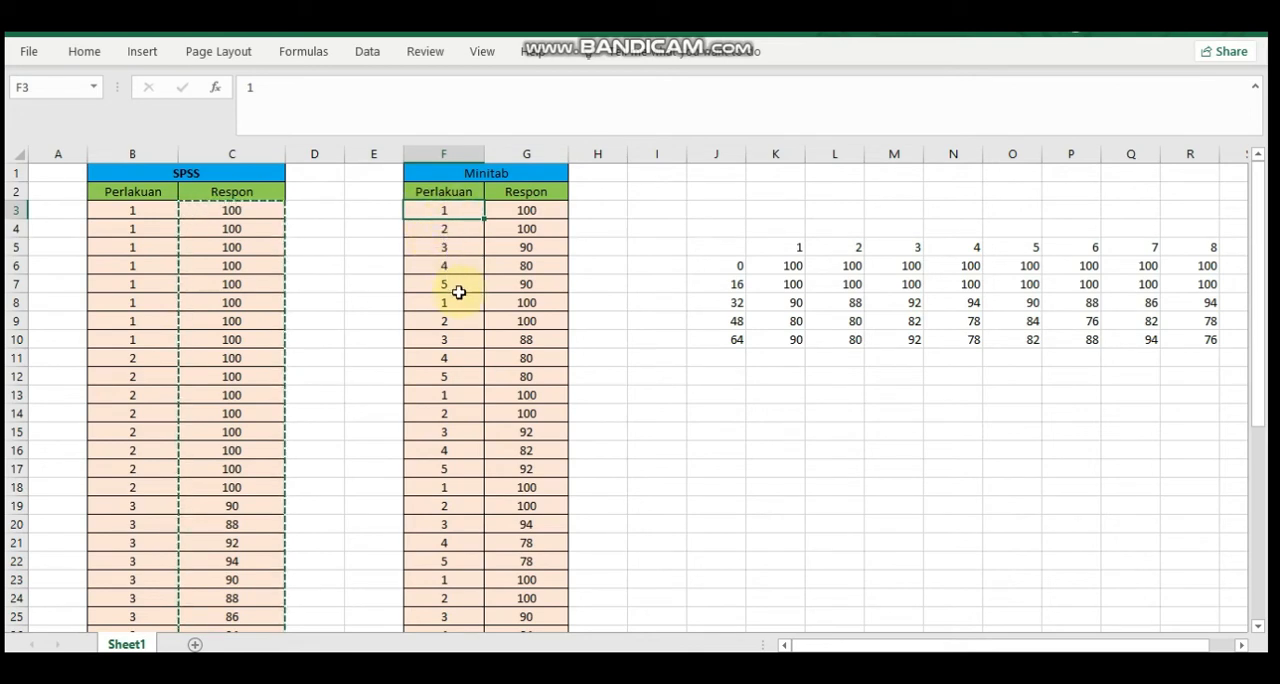
pyautogui.moveTo(1260, 264); pyautogui.dragTo(1257, 200)
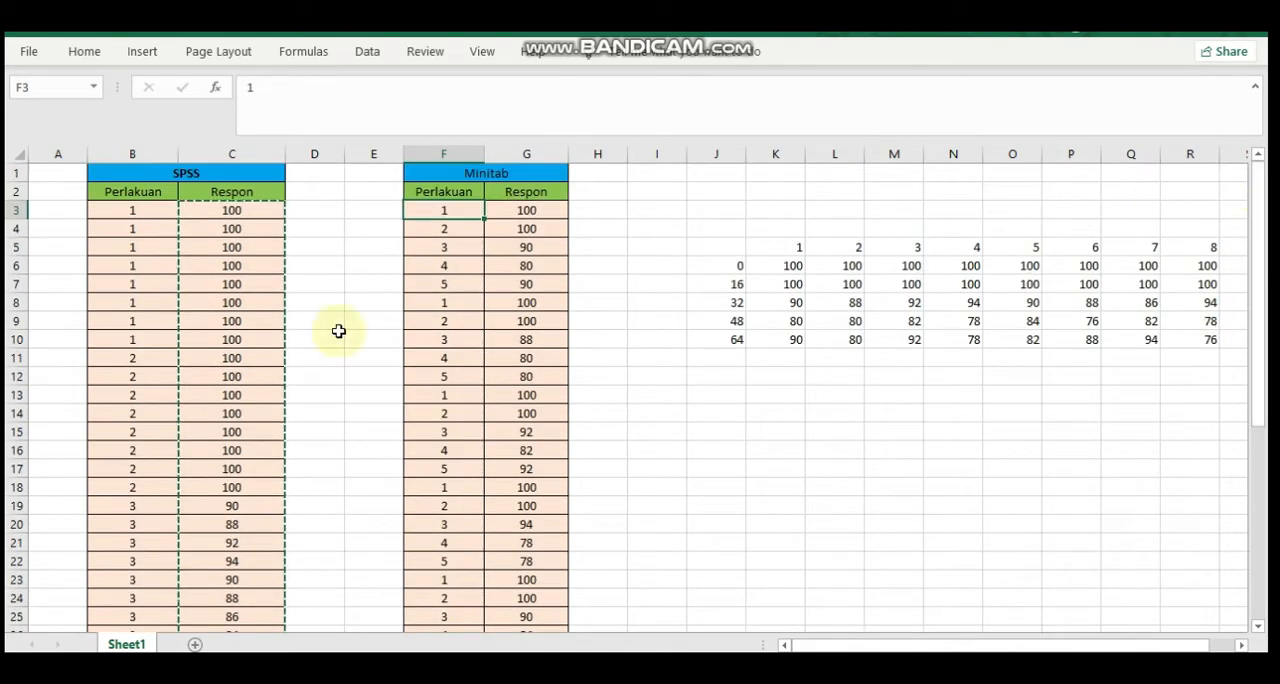
pyautogui.click(144, 220)
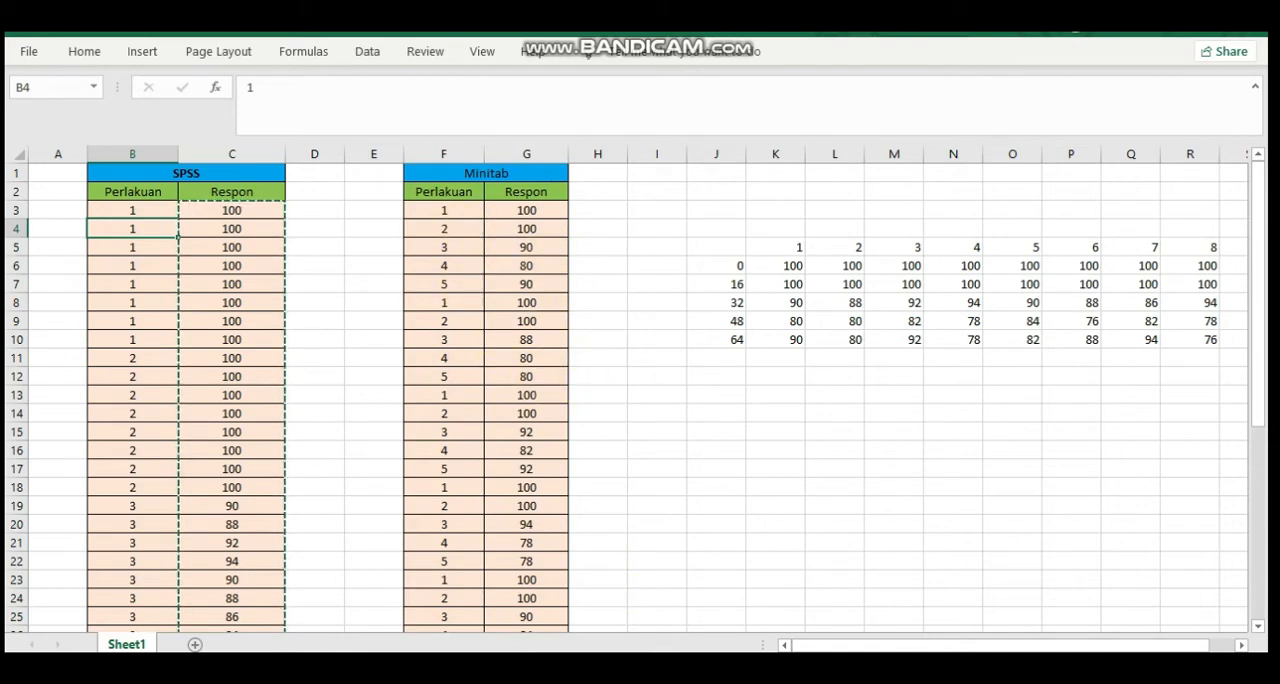
# Return to the PDF report and review question 1 with its table of doses and replications
pyautogui.hotkey('alt', 'Tab')
pyautogui.click(1267, 171)
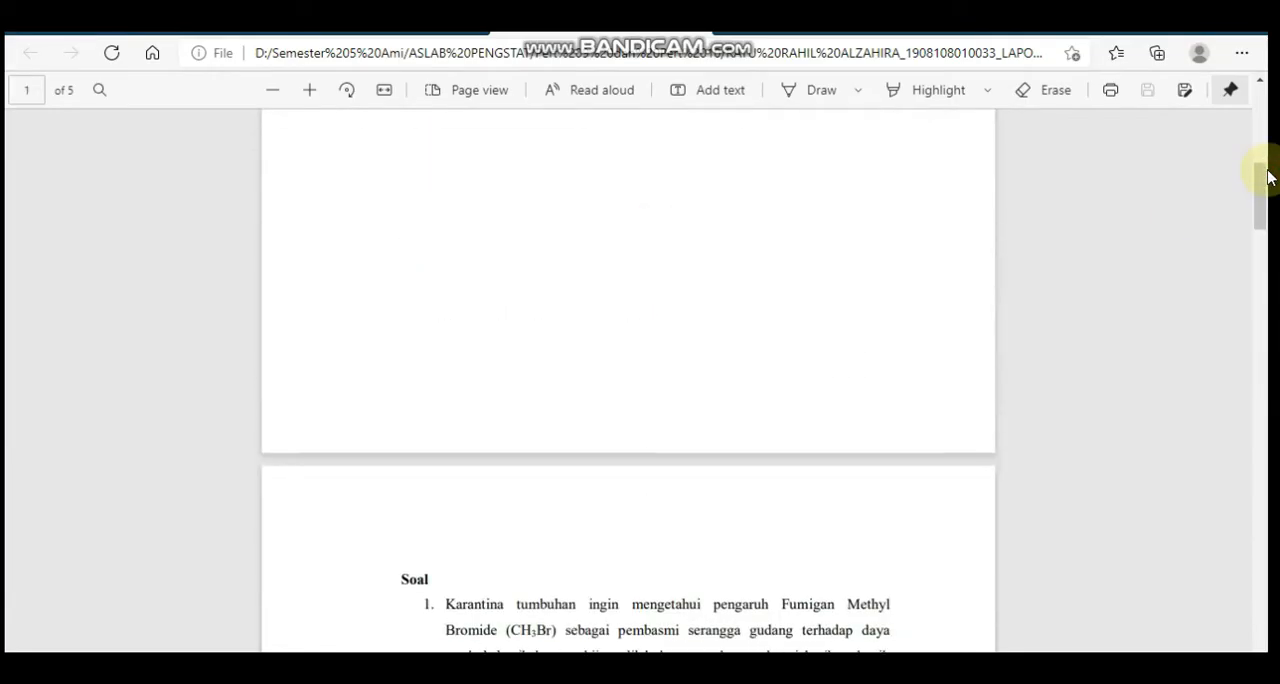
pyautogui.moveTo(1267, 196); pyautogui.dragTo(1268, 265)
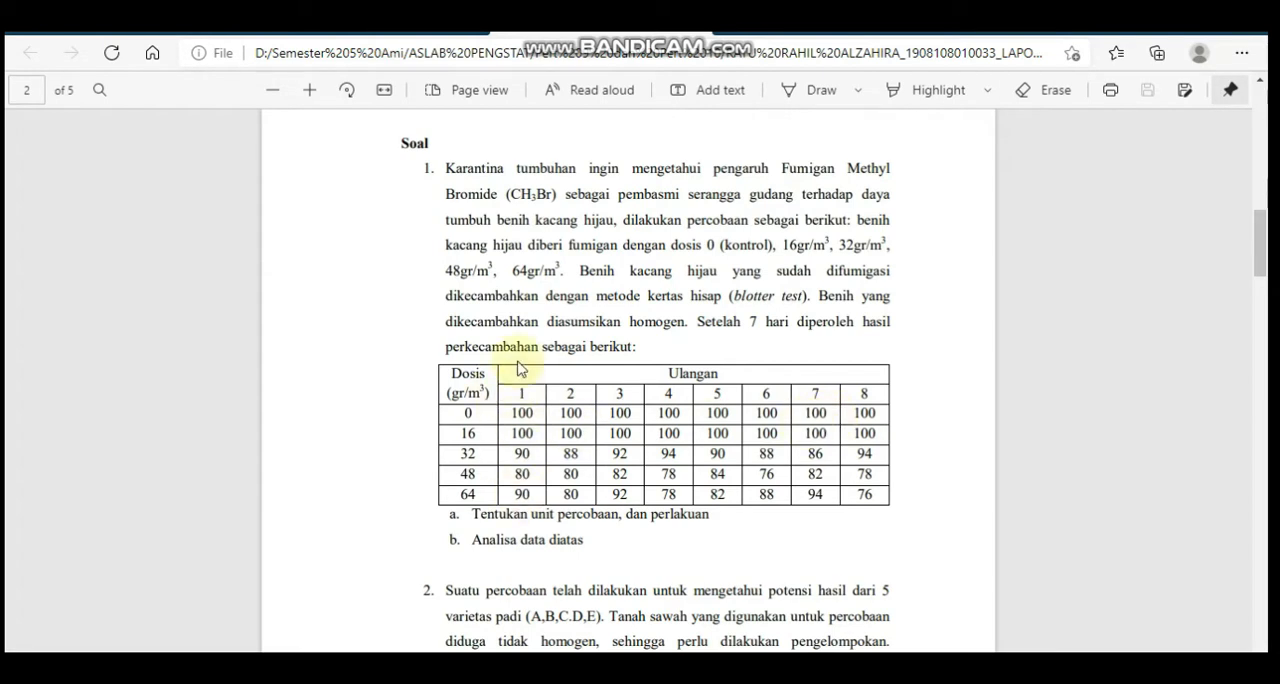
# In the Excel workbook, copy the Minitab table's Perlakuan and Respon columns with their headers, down to row 42
pyautogui.hotkey('alt', 'Tab')
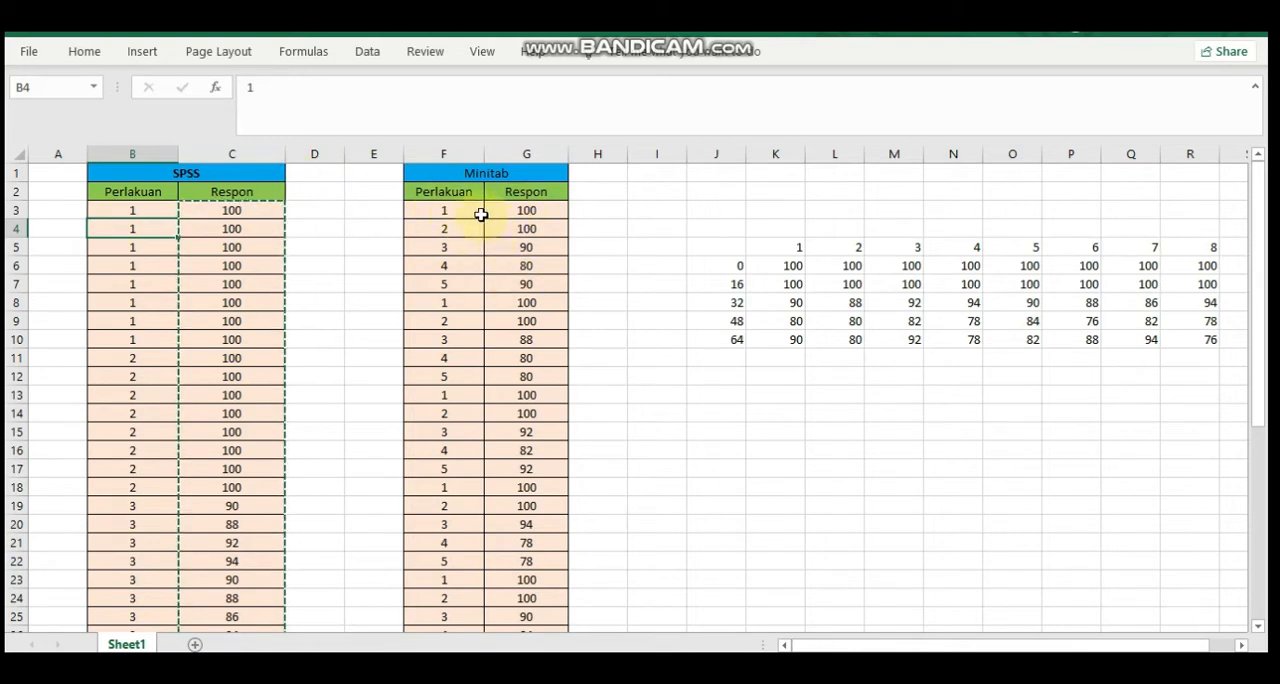
pyautogui.click(454, 186)
pyautogui.hotkey('shift', 'Right')
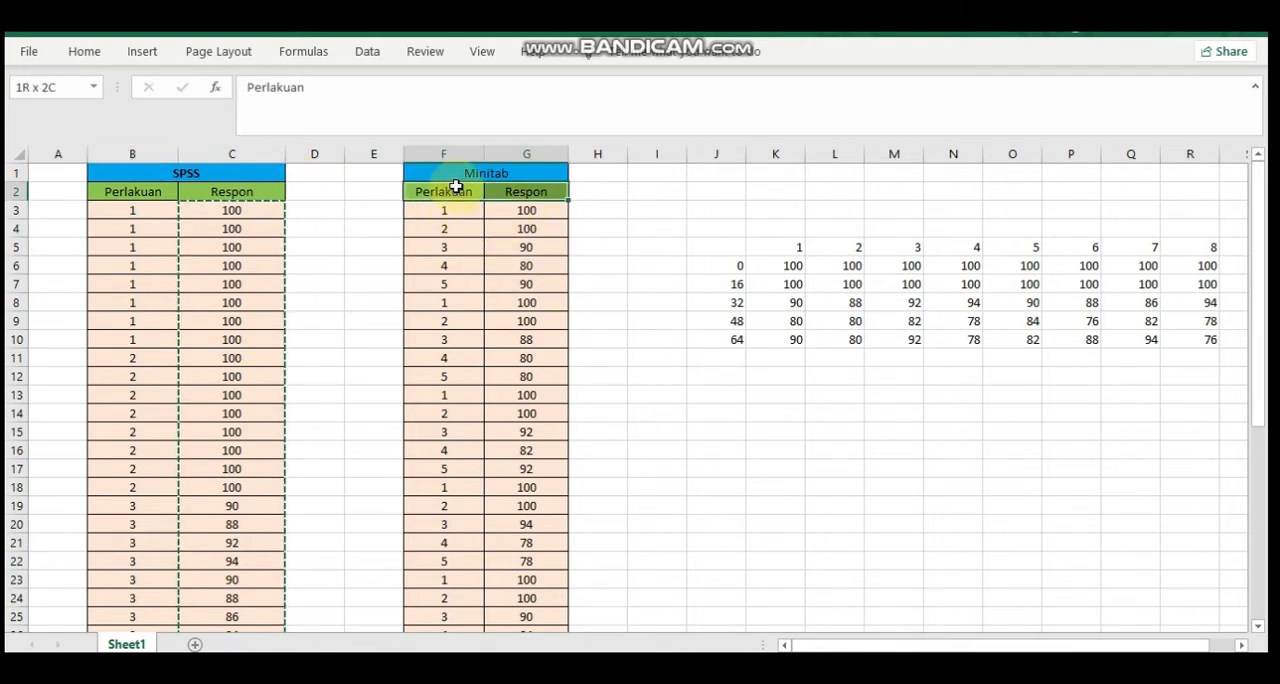
pyautogui.hotkey('shift', 'Down')
pyautogui.hotkey('shift', 'Down')
pyautogui.hotkey('shift', 'Down')
pyautogui.hotkey('shift', 'Down')
pyautogui.hotkey('shift', 'Down')
pyautogui.hotkey('shift', 'Down')
pyautogui.hotkey('shift', 'Down')
pyautogui.hotkey('shift', 'Down')
pyautogui.hotkey('shift', 'Down')
pyautogui.hotkey('shift', 'Down')
pyautogui.hotkey('shift', 'Down')
pyautogui.hotkey('shift', 'Down')
pyautogui.hotkey('shift', 'Down')
pyautogui.hotkey('shift', 'Down')
pyautogui.hotkey('shift', 'Down')
pyautogui.hotkey('shift', 'Down')
pyautogui.hotkey('shift', 'Down')
pyautogui.hotkey('shift', 'Down')
pyautogui.hotkey('shift', 'Down')
pyautogui.hotkey('shift', 'Down')
pyautogui.hotkey('shift', 'Down')
pyautogui.hotkey('shift', 'Down')
pyautogui.hotkey('shift', 'Down')
pyautogui.hotkey('shift', 'Down')
pyautogui.hotkey('shift', 'Down')
pyautogui.hotkey('shift', 'Down')
pyautogui.hotkey('shift', 'Down')
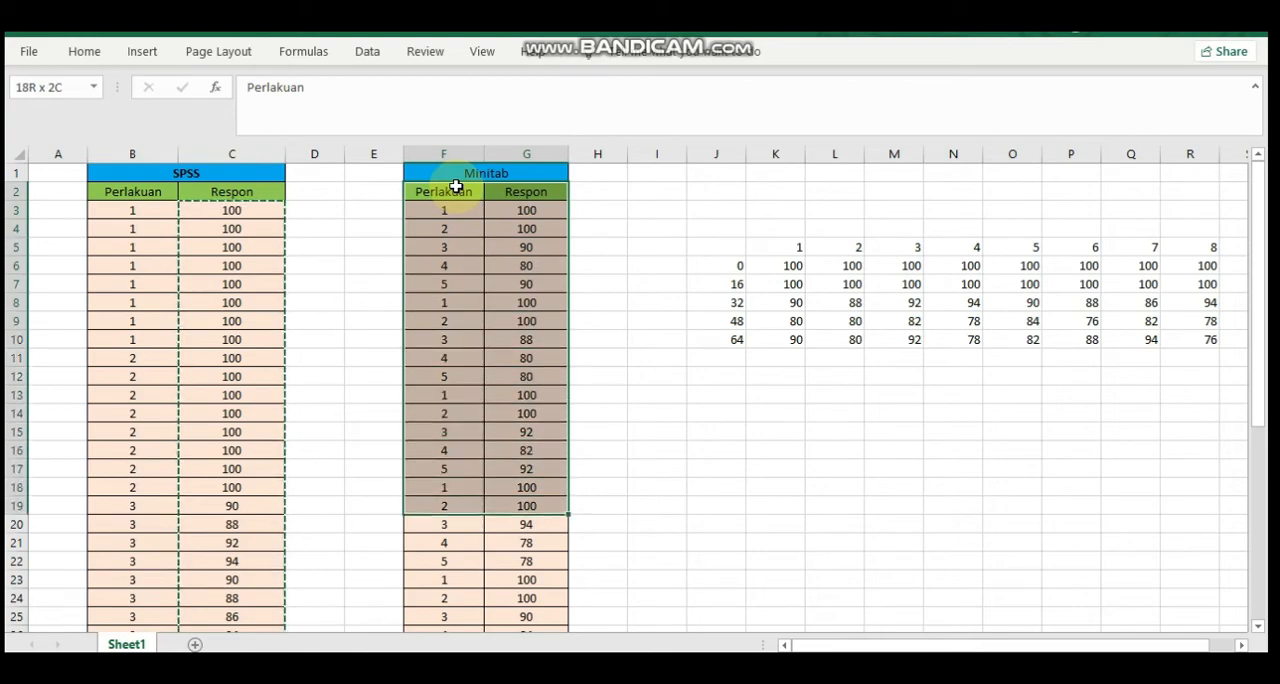
pyautogui.hotkey('shift', 'Down')
pyautogui.hotkey('shift', 'Down')
pyautogui.hotkey('shift', 'Down')
pyautogui.hotkey('shift', 'Down')
pyautogui.hotkey('shift', 'Down')
pyautogui.hotkey('shift', 'Down')
pyautogui.hotkey('shift', 'Down')
pyautogui.hotkey('shift', 'Down')
pyautogui.hotkey('shift', 'Down')
pyautogui.hotkey('shift', 'Down')
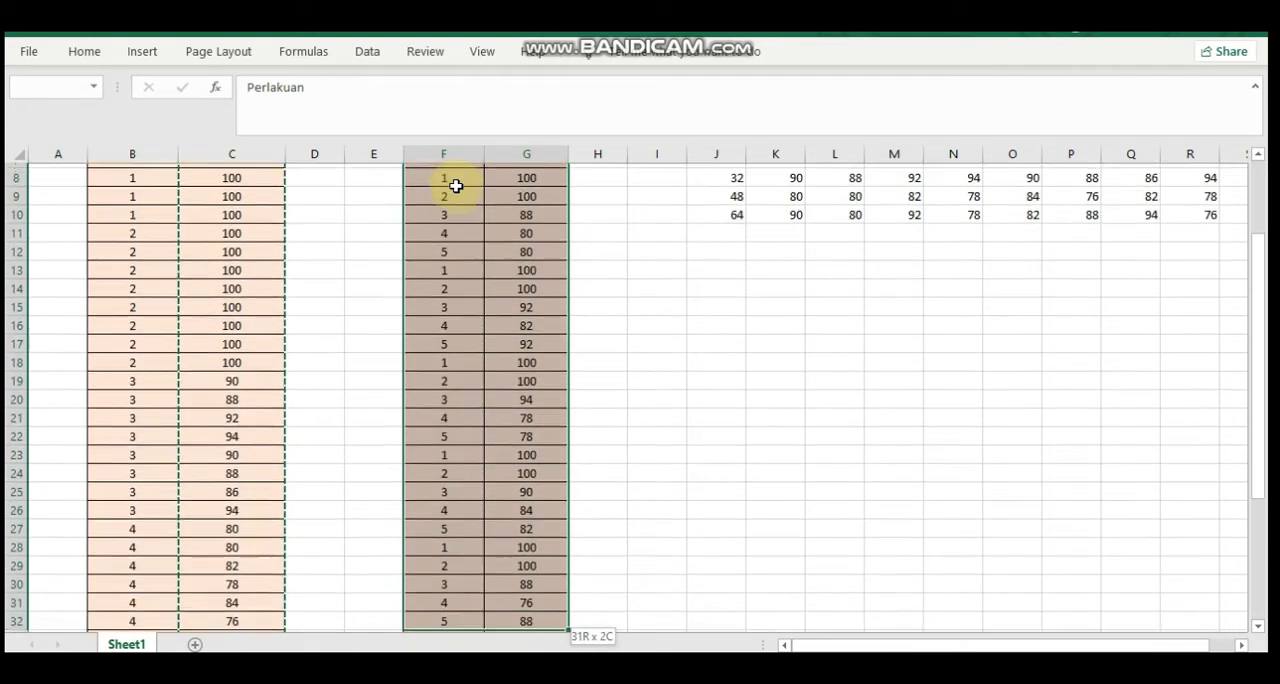
pyautogui.hotkey('shift', 'Down')
pyautogui.hotkey('shift', 'Down')
pyautogui.hotkey('shift', 'Down')
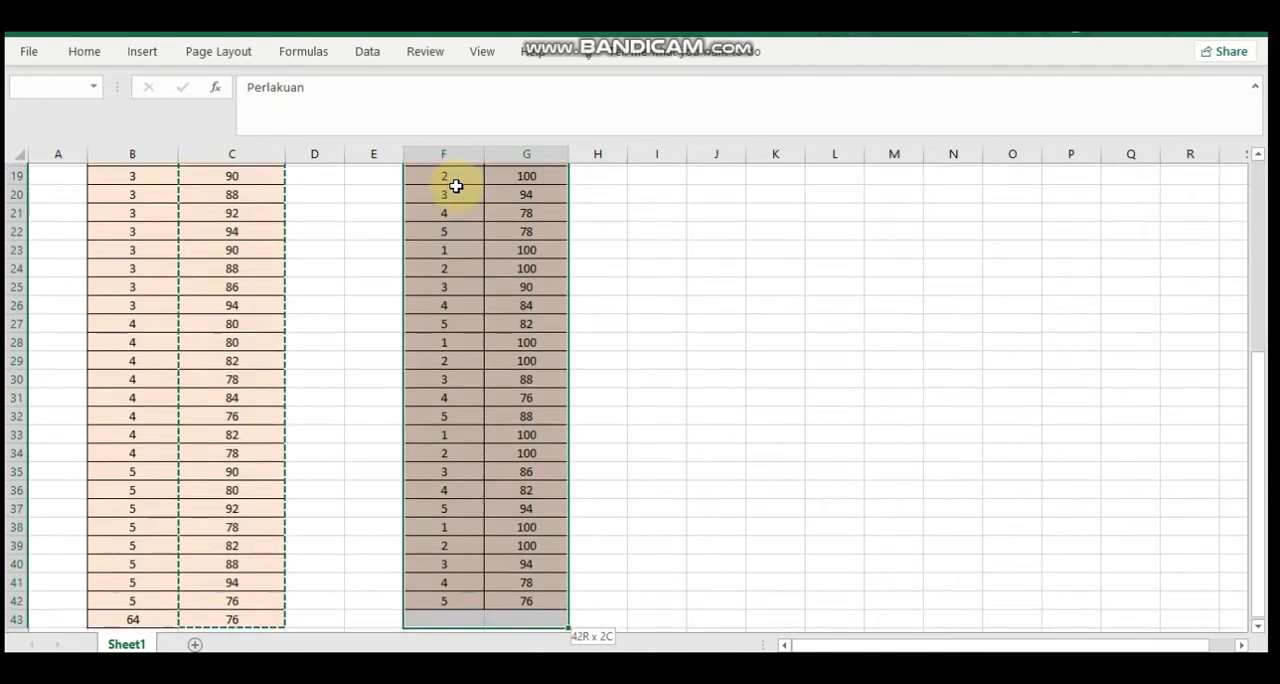
pyautogui.hotkey('ctrl', 'c')
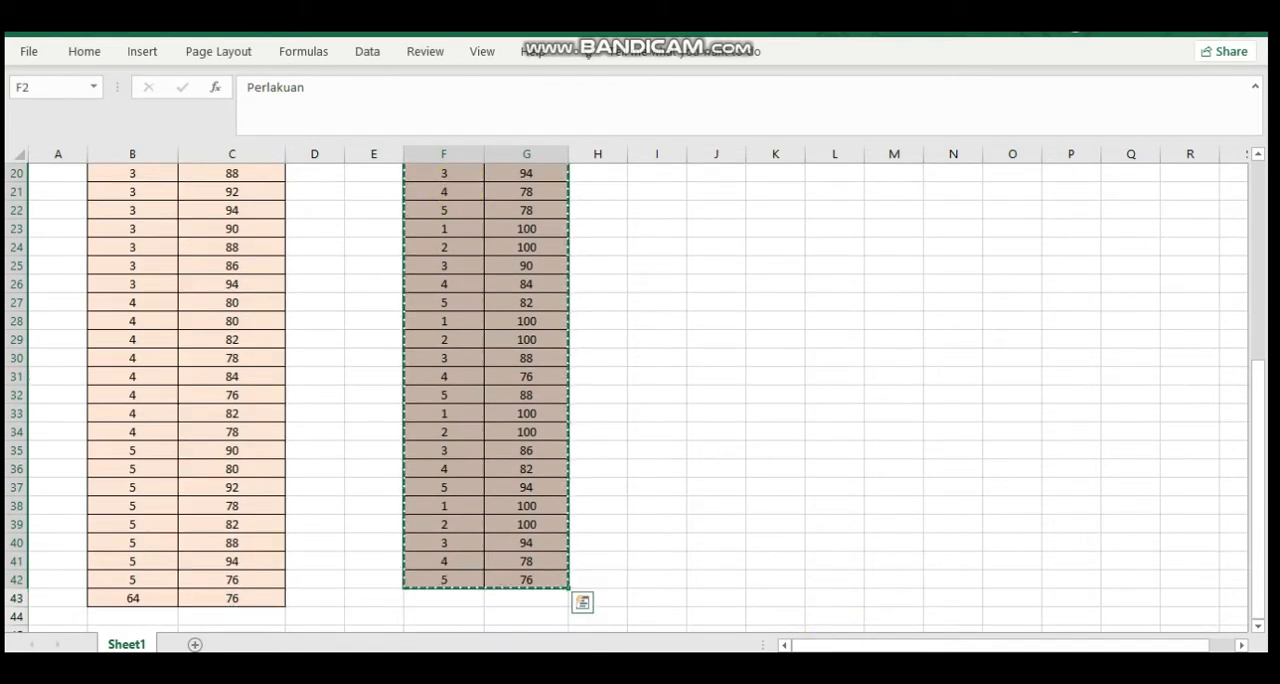
# Switch to Minitab and replace the old contents of columns C1 and C2 with the copied Perlakuan and Respon data
pyautogui.hotkey('alt', 'Tab')
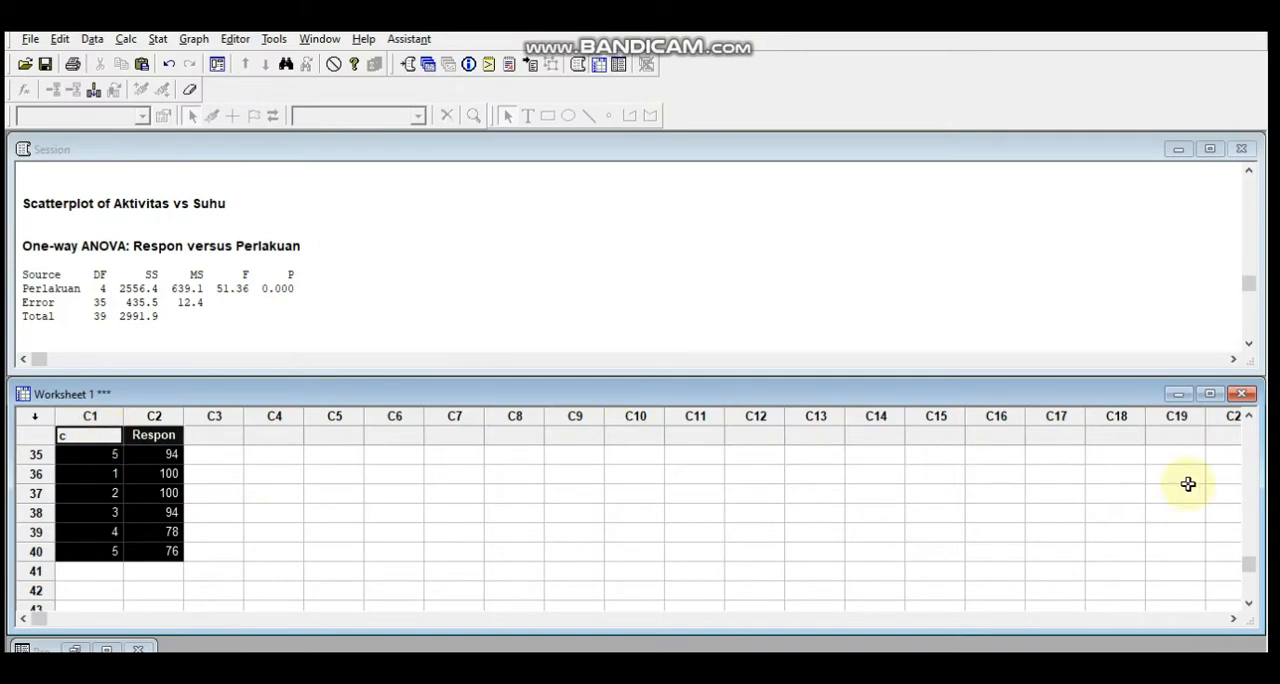
pyautogui.click(1254, 490)
pyautogui.click(1254, 490)
pyautogui.click(1249, 418)
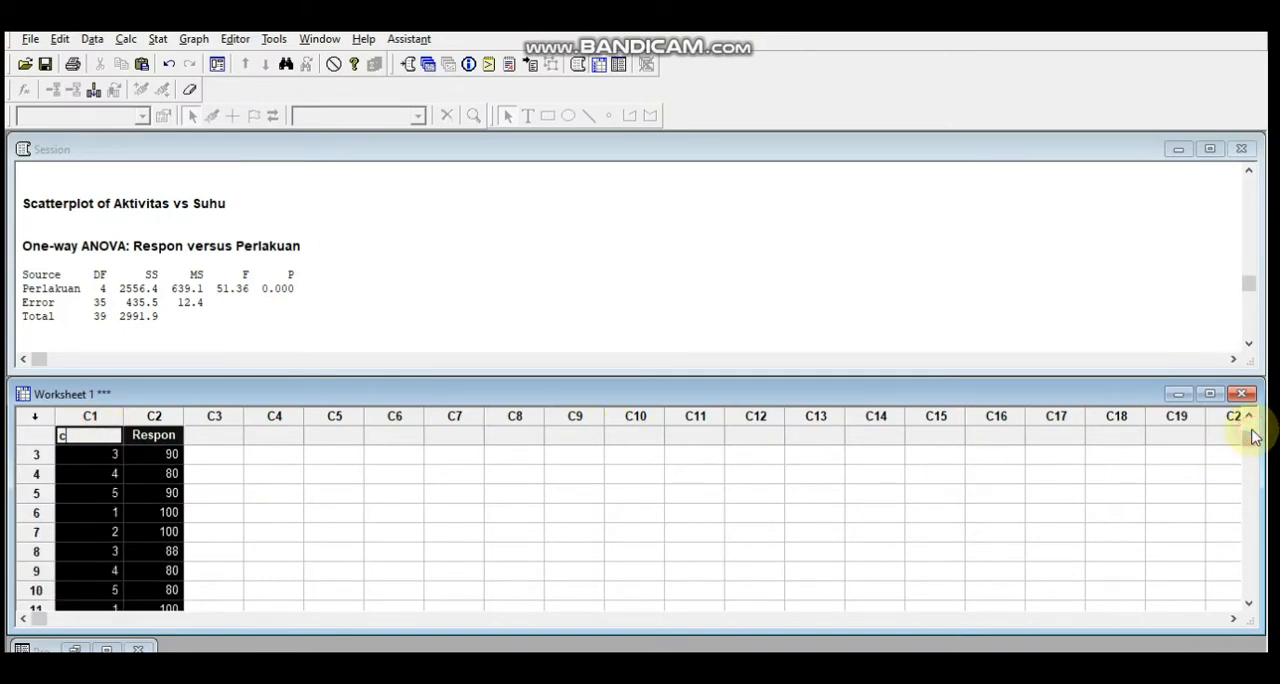
pyautogui.click(92, 416)
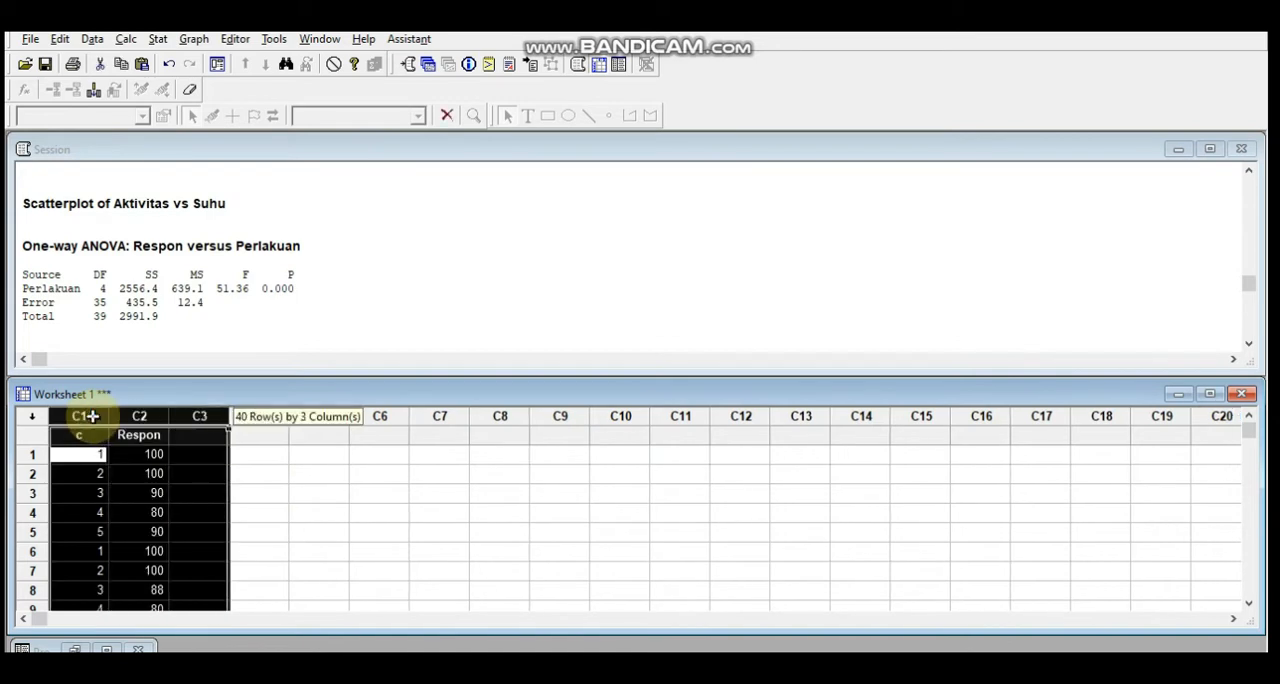
pyautogui.rightClick(104, 419)
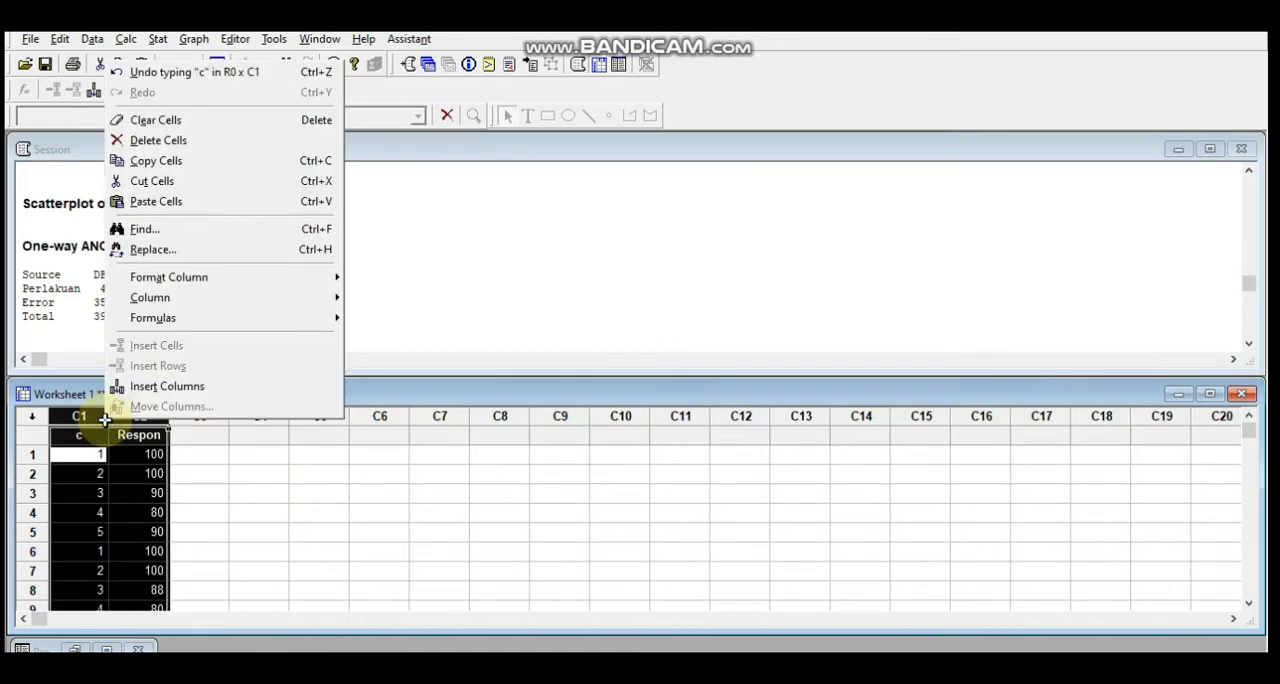
pyautogui.click(189, 122)
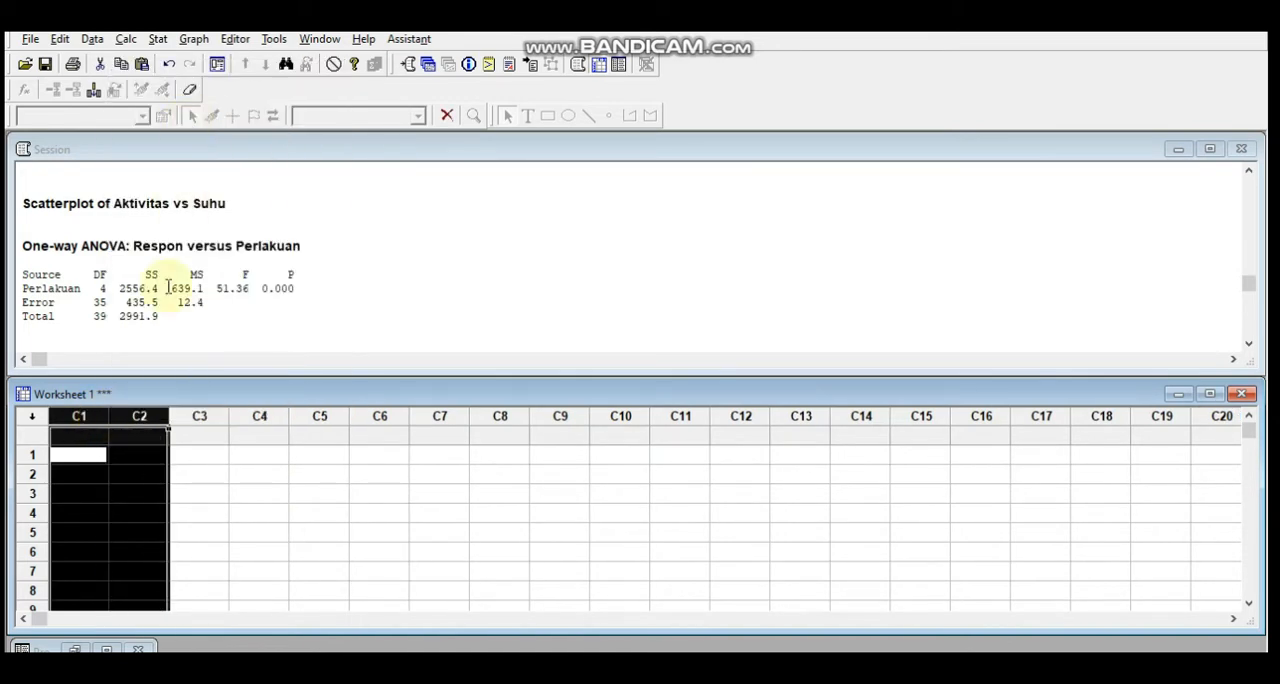
pyautogui.click(86, 439)
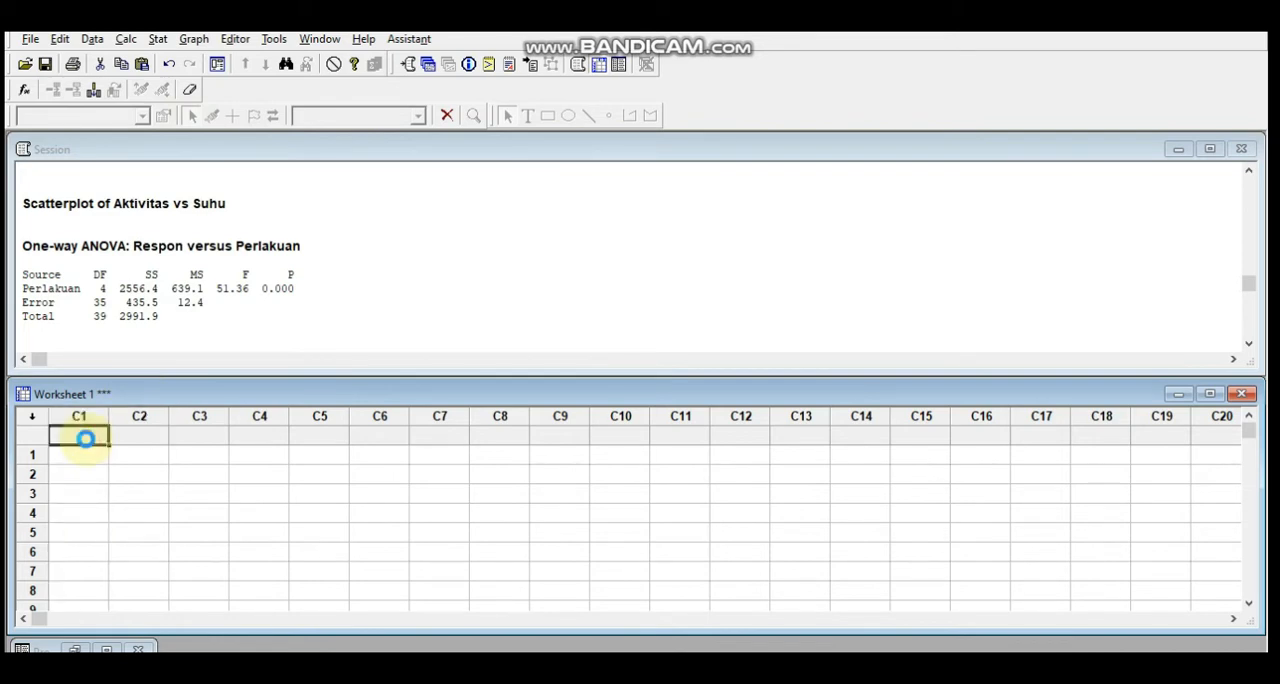
pyautogui.hotkey('ctrl', 'v')
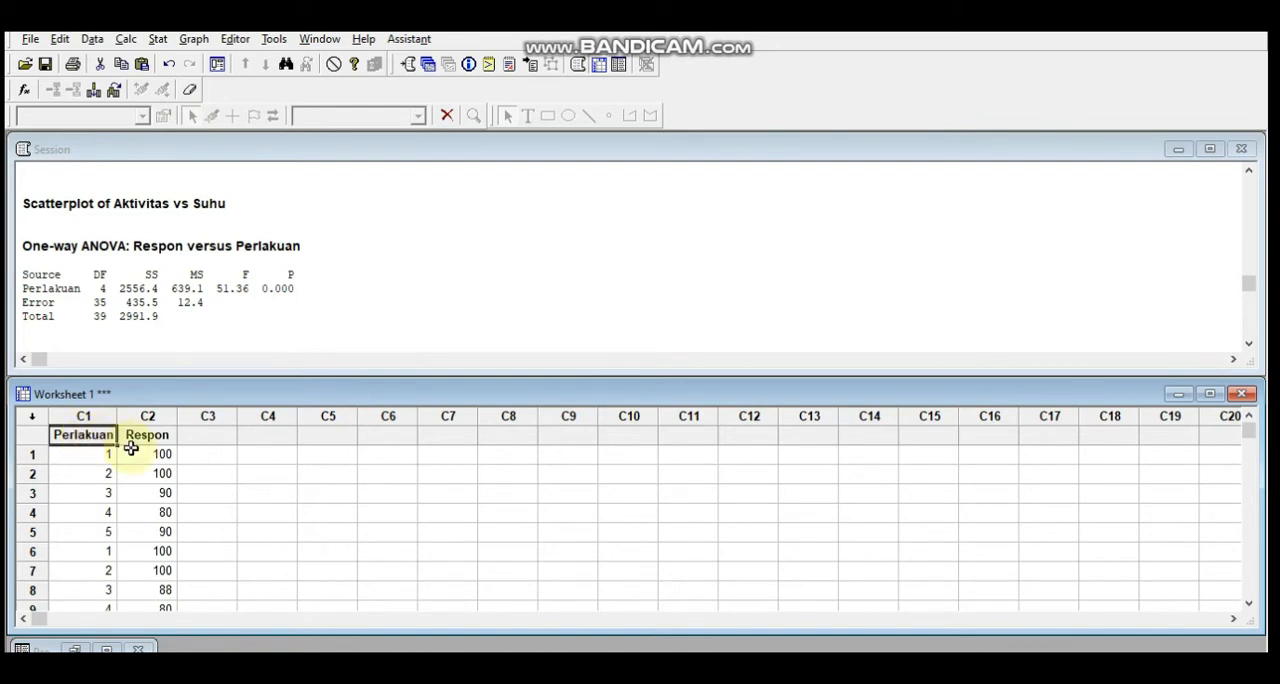
# Open the One-Way Analysis of Variance setup for the stacked worksheet data
pyautogui.click(159, 40)
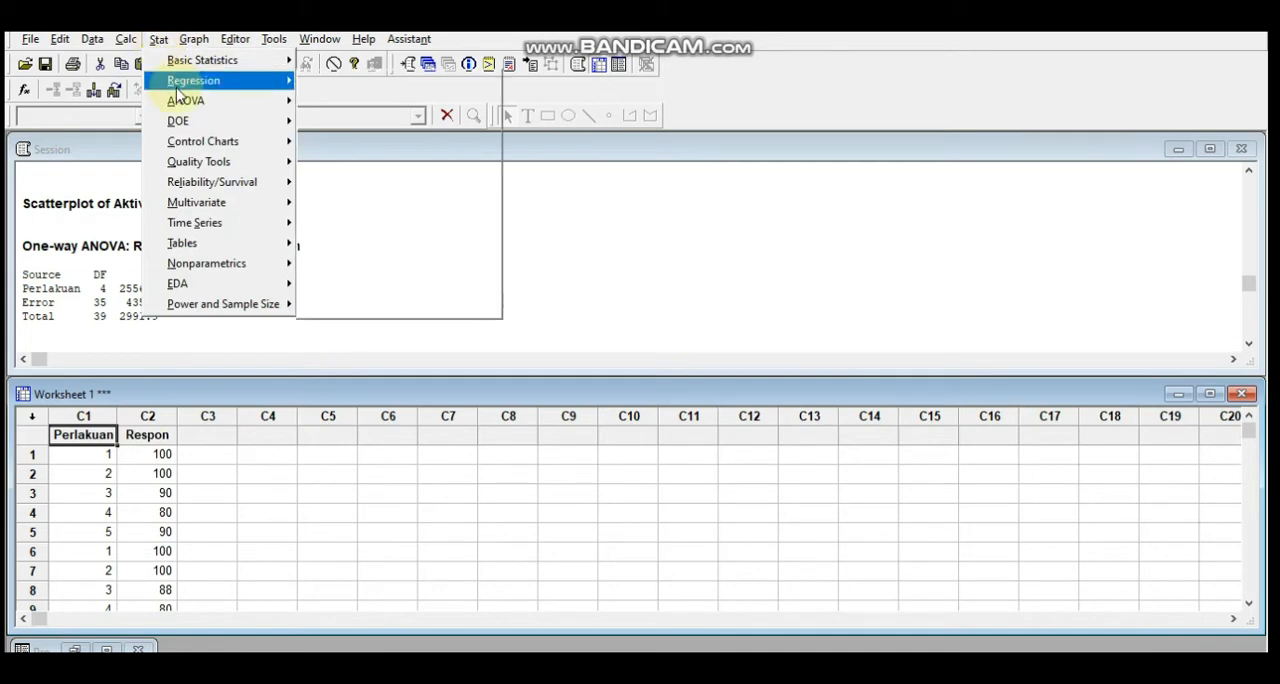
pyautogui.moveTo(220, 101)
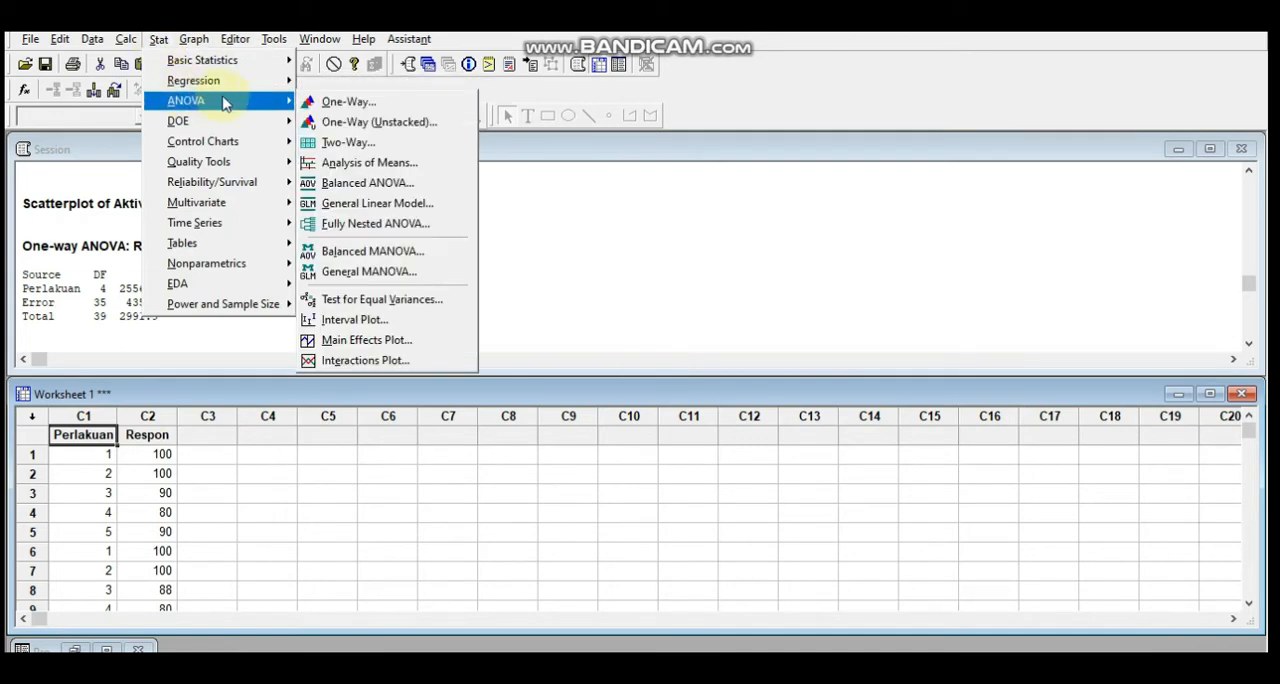
pyautogui.click(330, 101)
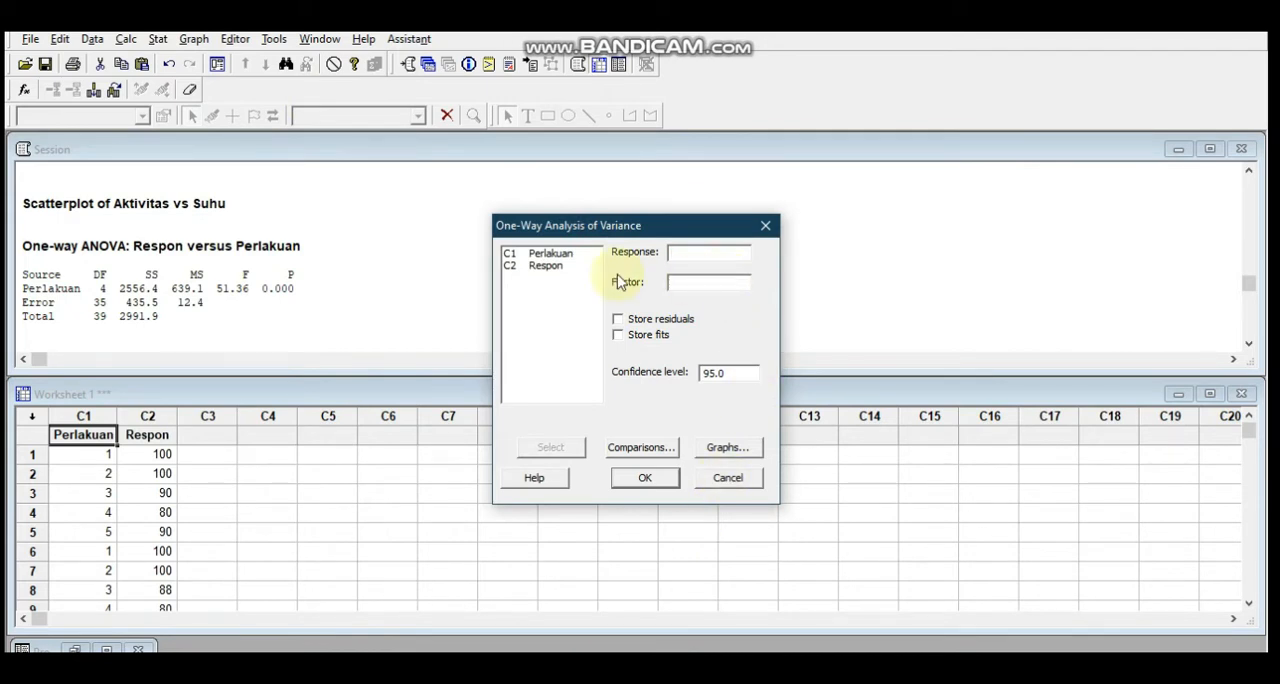
pyautogui.click(567, 266)
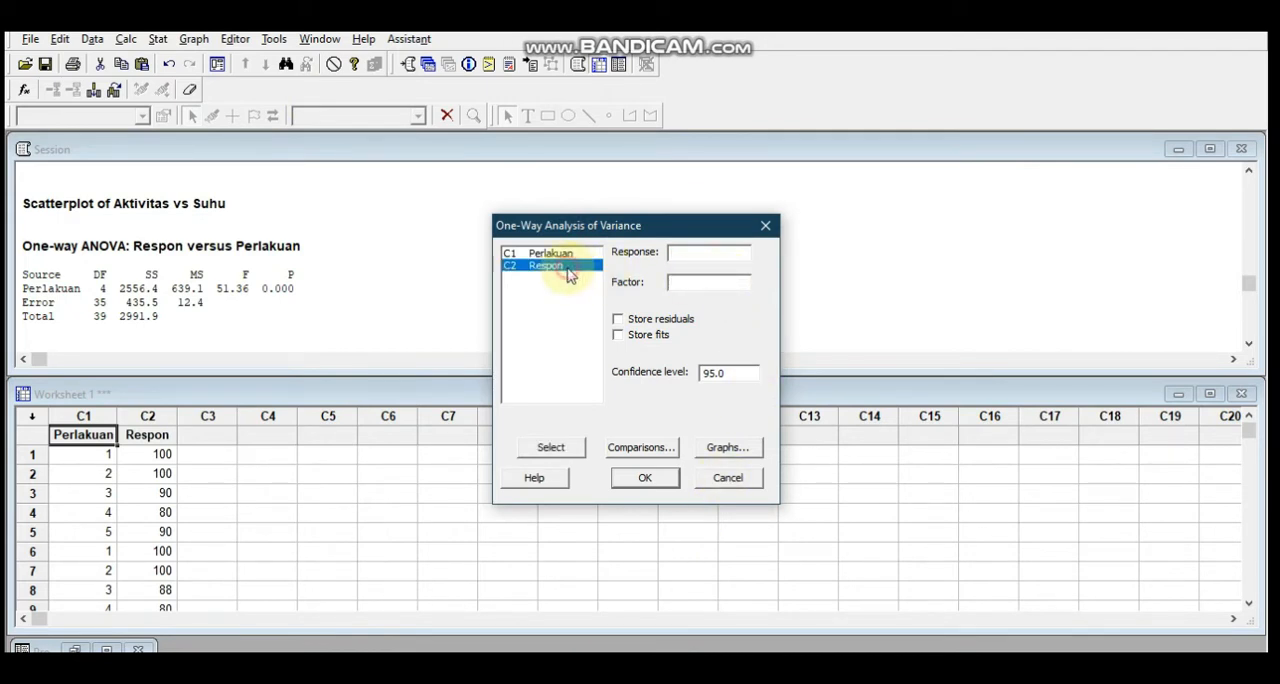
pyautogui.click(551, 448)
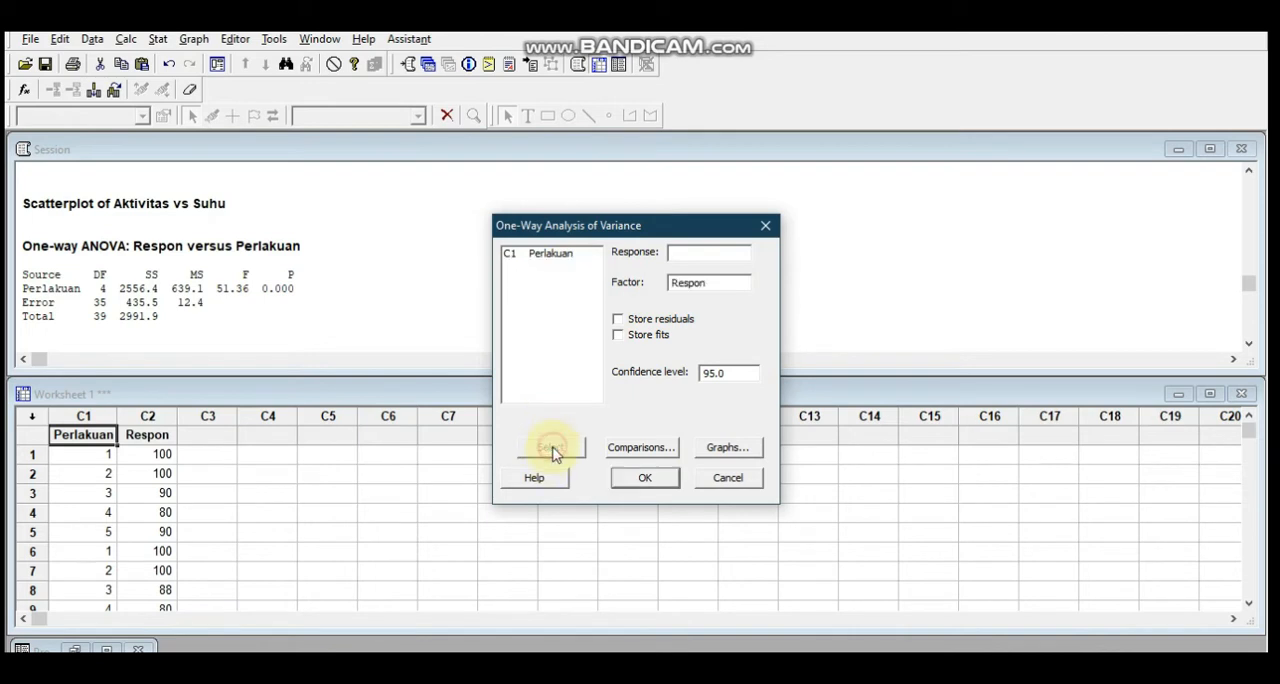
pyautogui.click(718, 290)
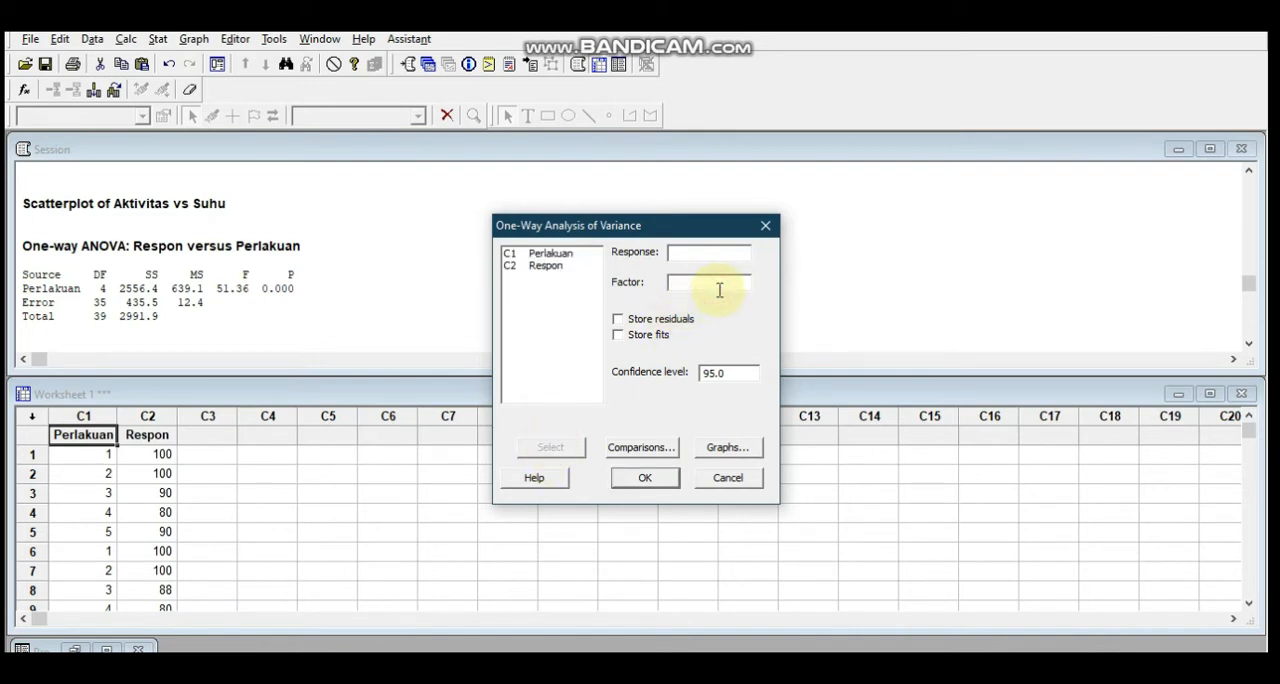
# Assign Respon as the response and Perlakuan as the factor of the one-way analysis of variance
pyautogui.click(525, 266)
pyautogui.click(540, 456)
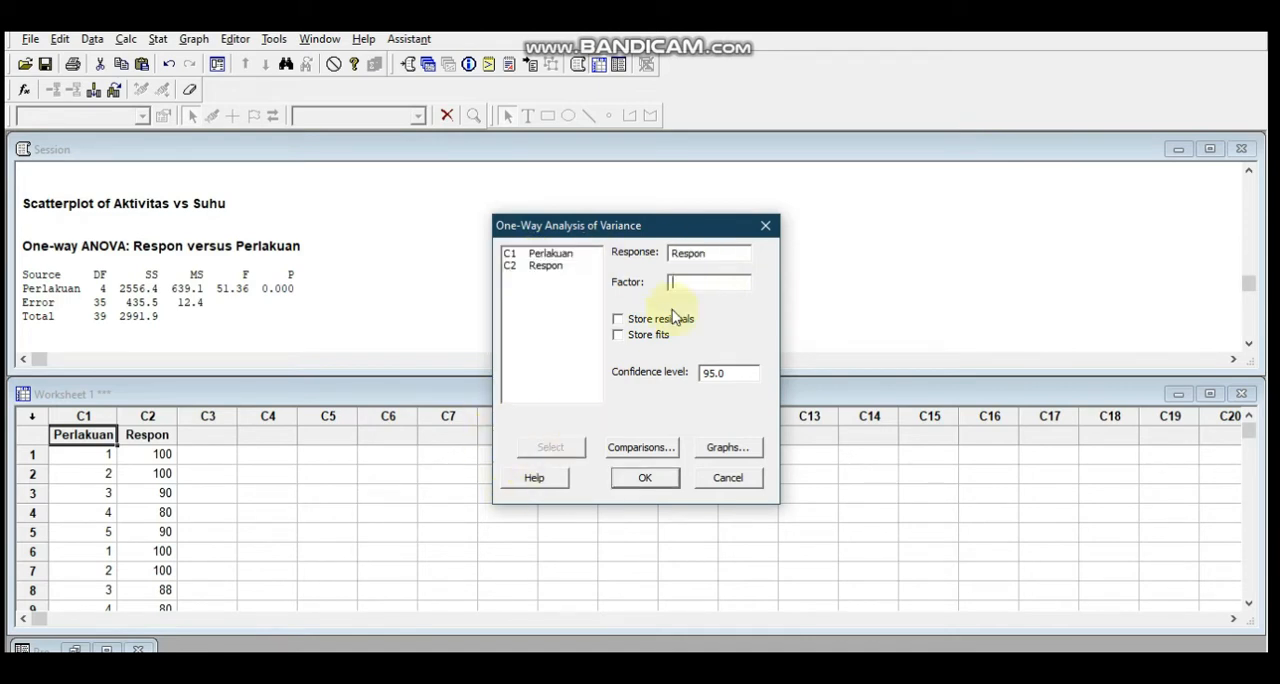
pyautogui.click(535, 254)
pyautogui.click(541, 448)
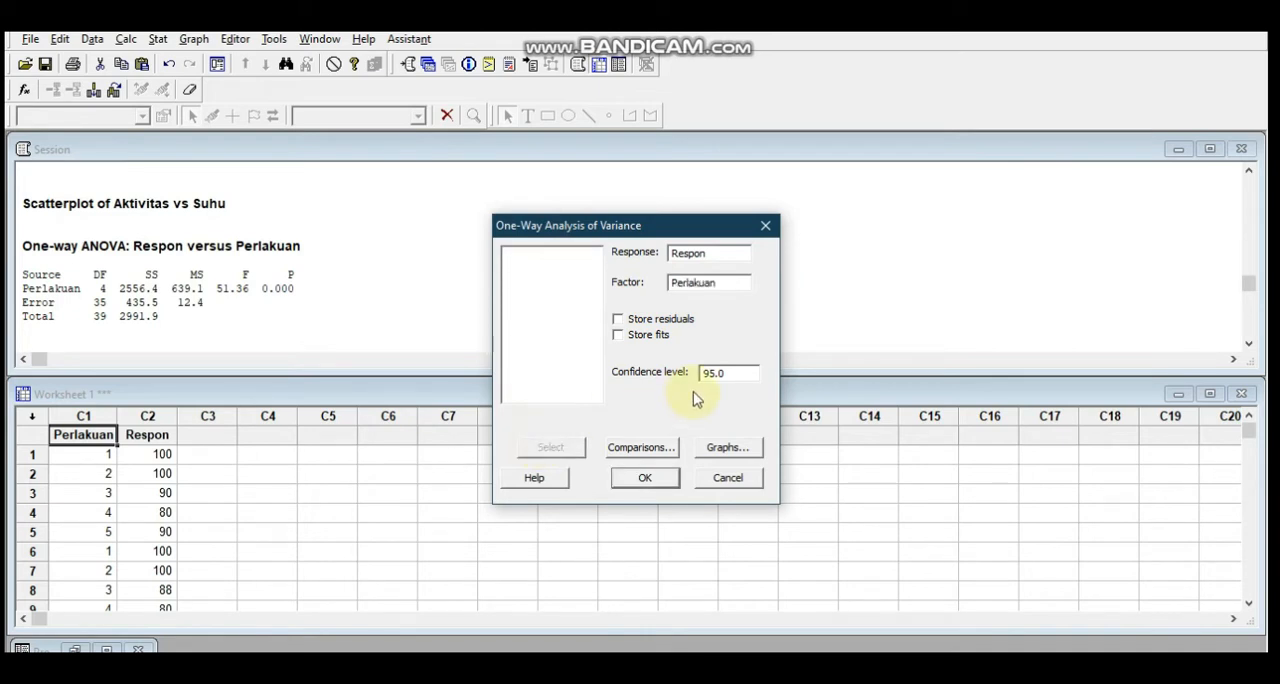
# Run the one-way ANOVA of Respon versus Perlakuan and examine its variance table in the session output
pyautogui.click(646, 479)
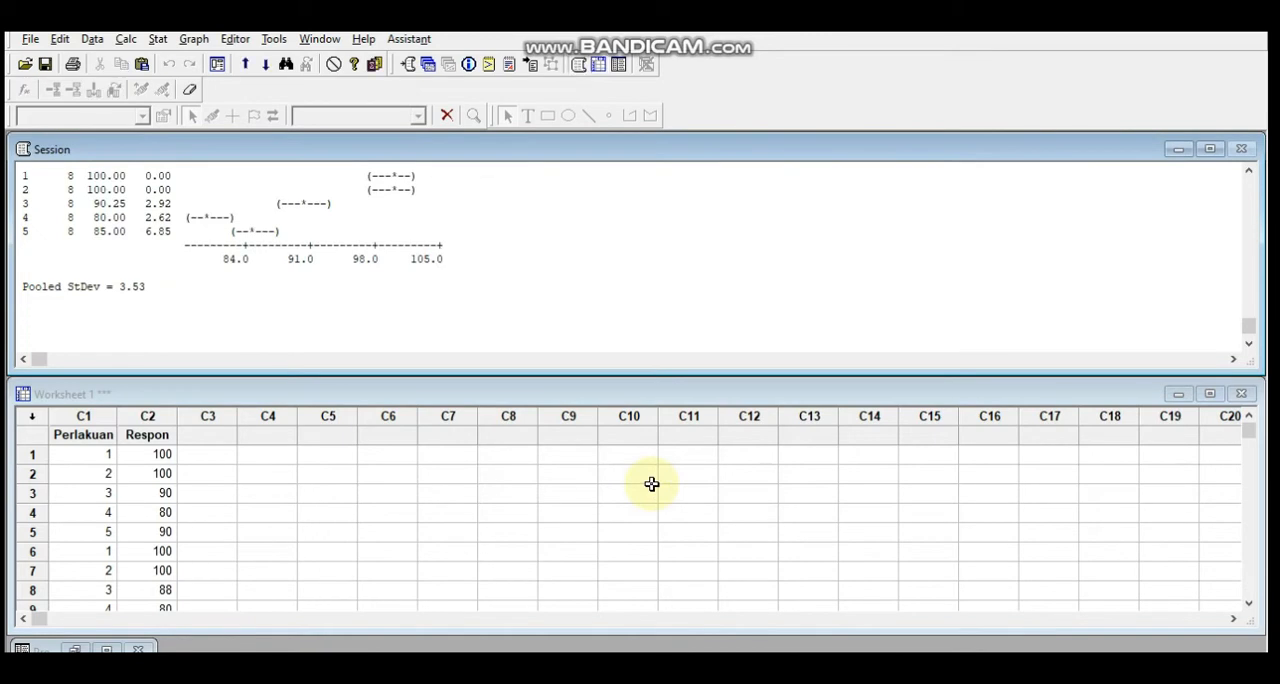
pyautogui.click(1249, 264)
pyautogui.click(1249, 264)
pyautogui.click(1249, 264)
pyautogui.click(1249, 264)
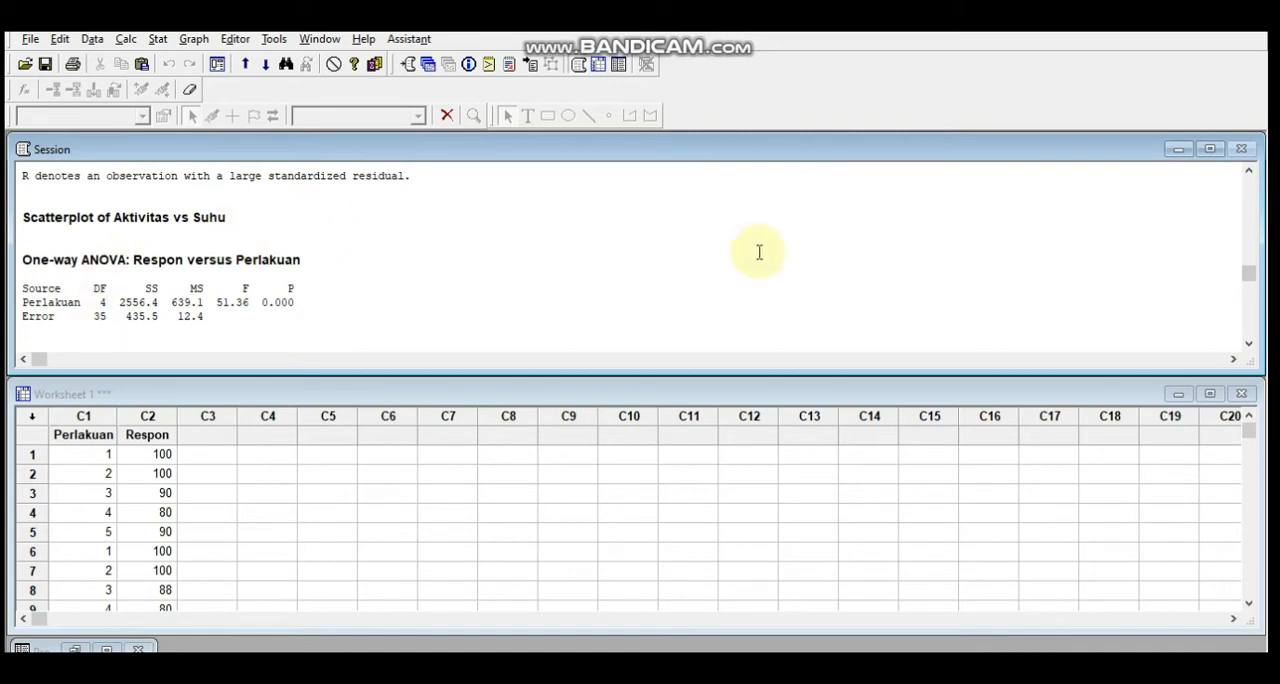
pyautogui.click(1248, 344)
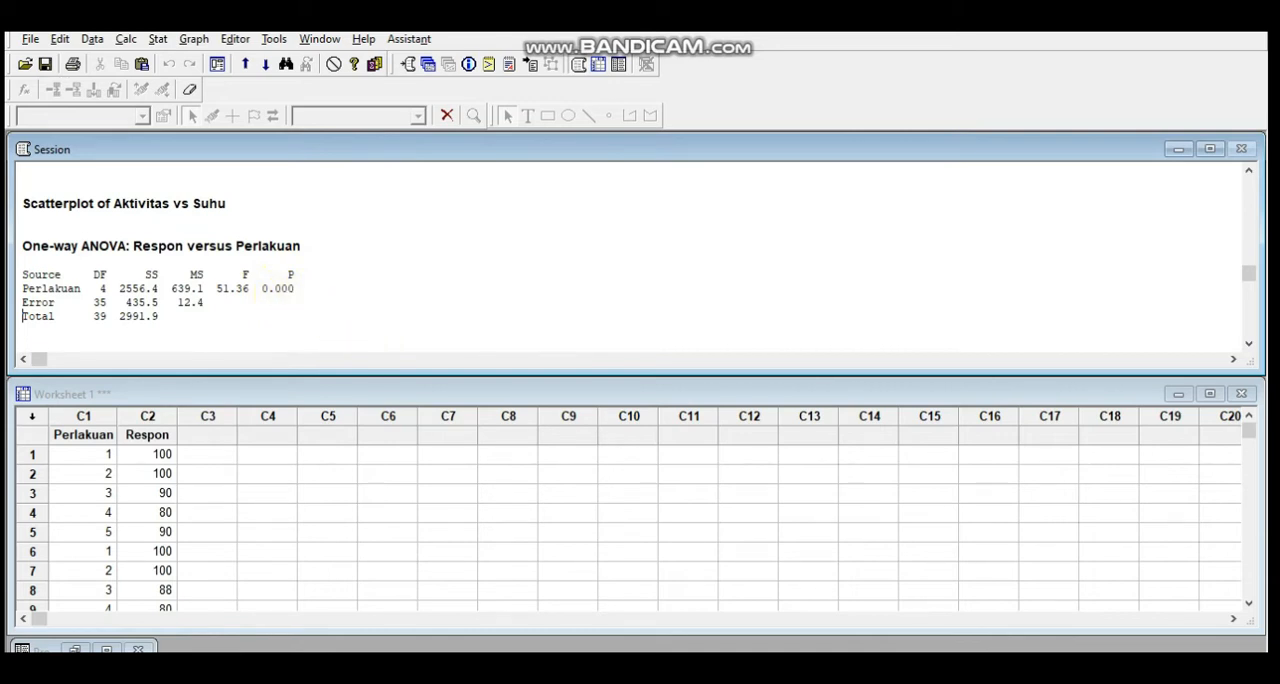
# Switch to the Excel workbook and add borders to all cells of the dose-by-replication data in K6:R10
pyautogui.hotkey('alt', 'Tab')
pyautogui.moveTo(1260, 438); pyautogui.dragTo(1257, 195)
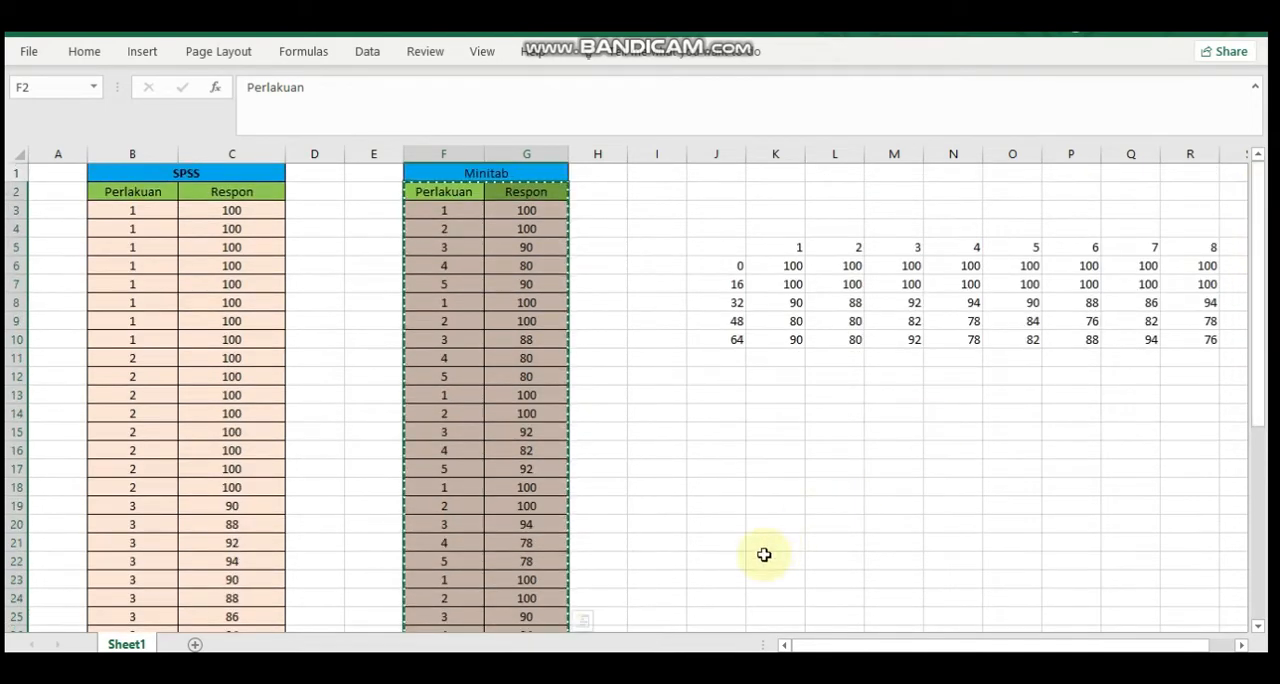
pyautogui.moveTo(855, 644); pyautogui.dragTo(986, 644)
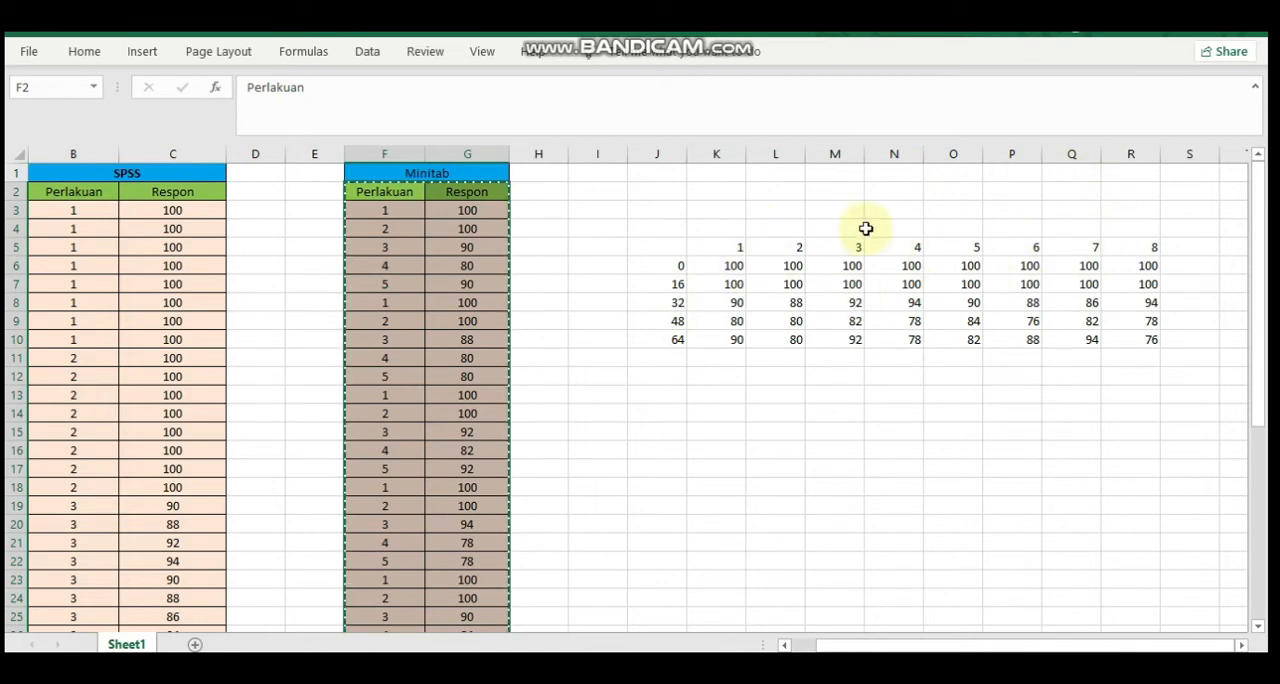
pyautogui.click(714, 265)
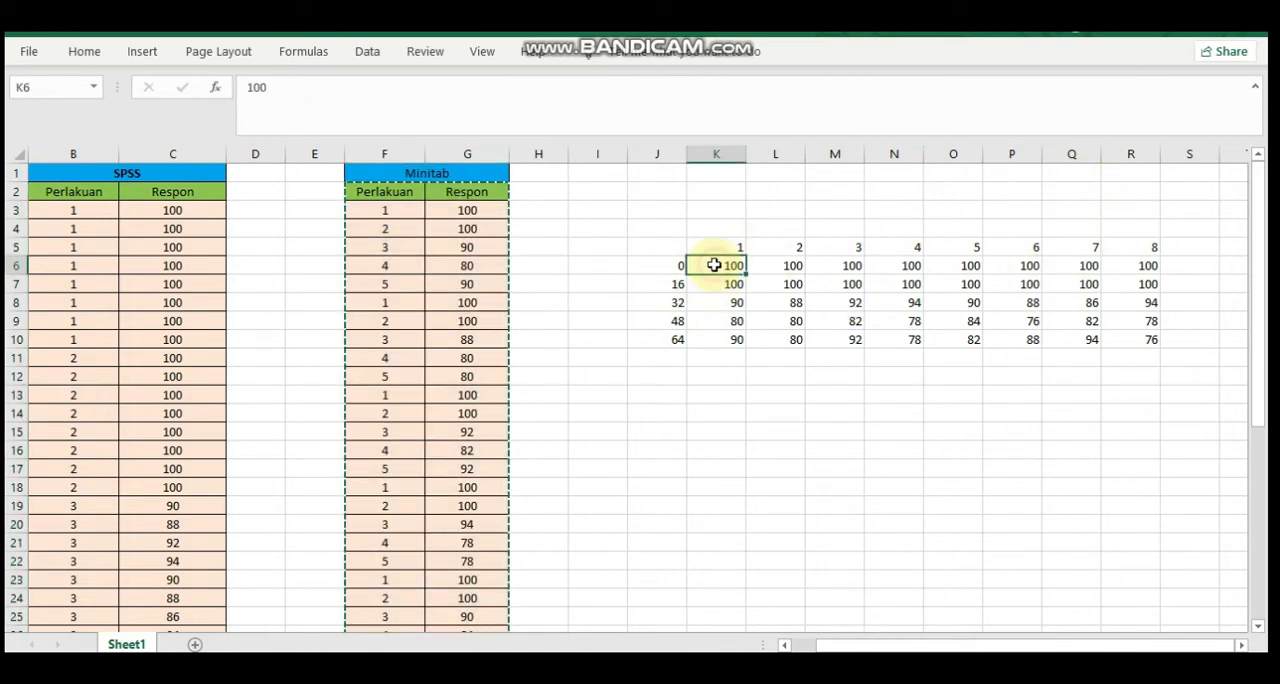
pyautogui.hotkey('shift', 'Right')
pyautogui.hotkey('shift', 'Right')
pyautogui.hotkey('shift', 'Right')
pyautogui.hotkey('shift', 'Right')
pyautogui.hotkey('shift', 'Right')
pyautogui.hotkey('shift', 'Right')
pyautogui.hotkey('shift', 'Right')
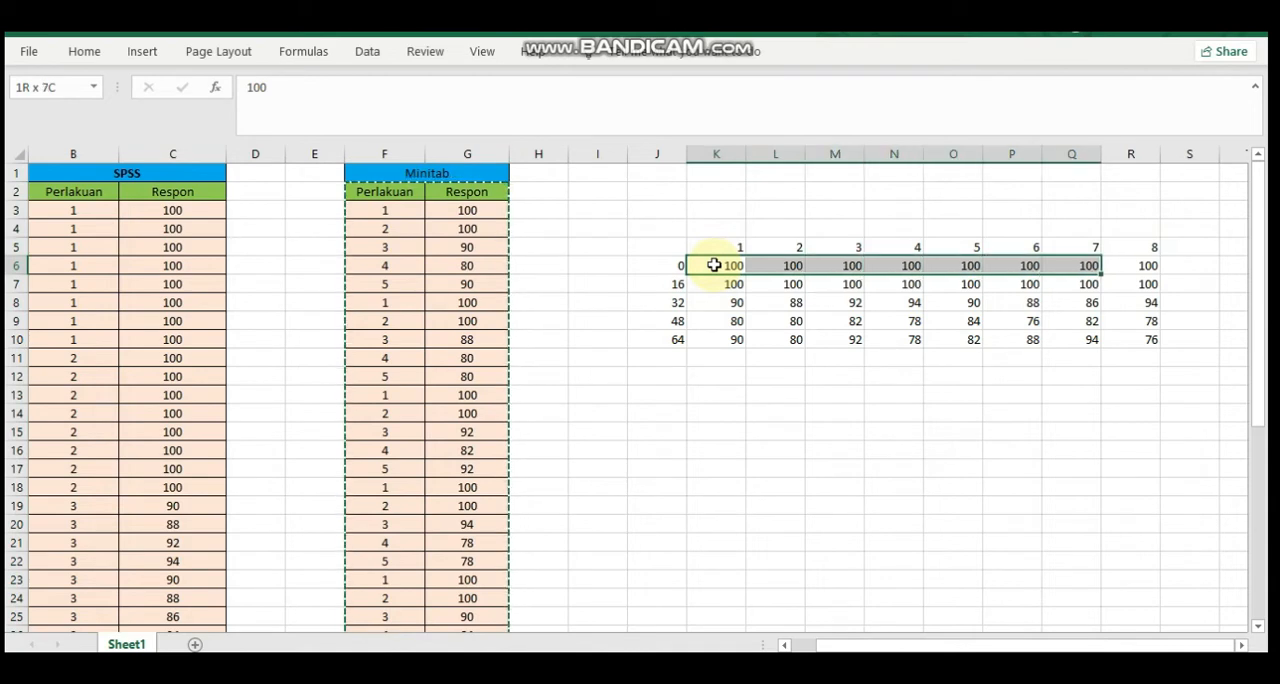
pyautogui.hotkey('shift', 'Down')
pyautogui.hotkey('shift', 'Down')
pyautogui.hotkey('shift', 'Down')
pyautogui.hotkey('shift', 'Down')
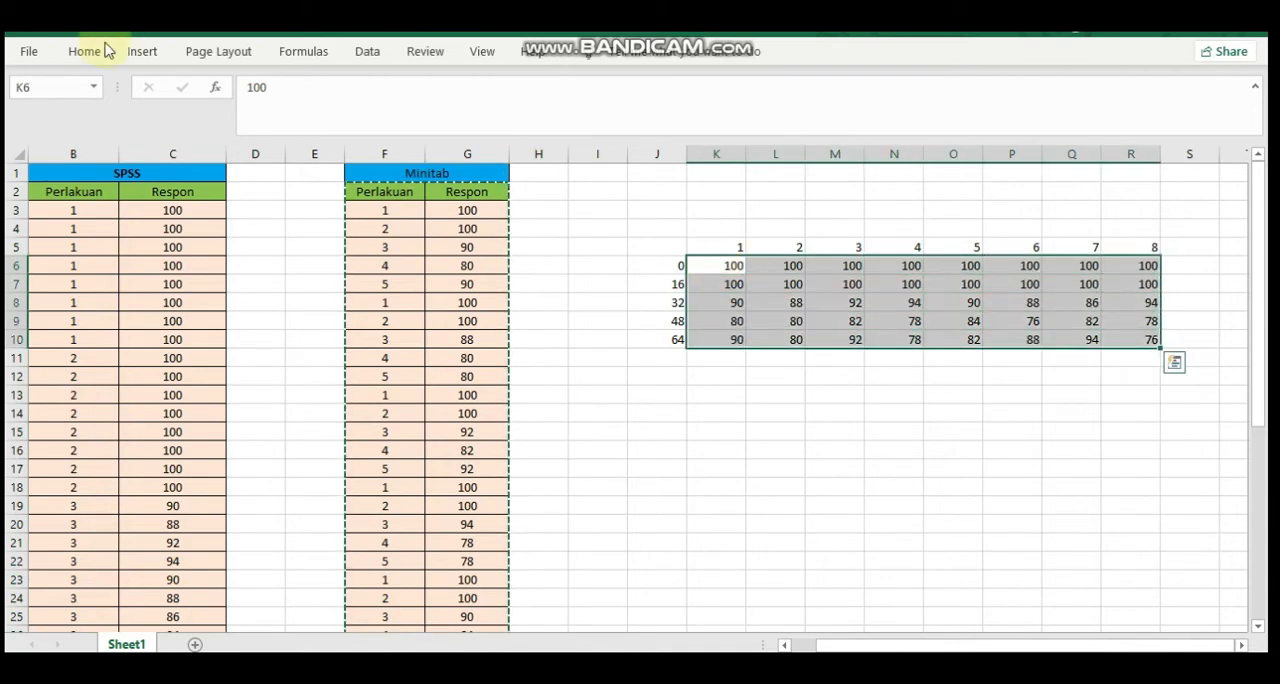
pyautogui.click(86, 51)
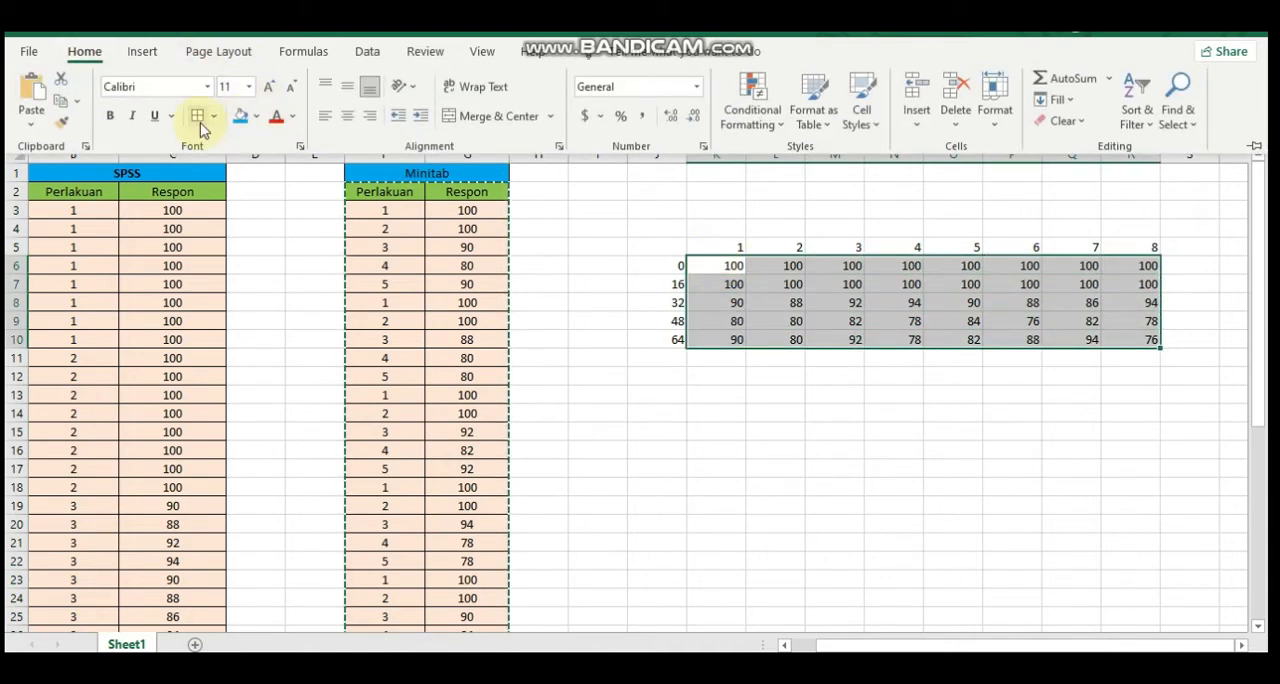
pyautogui.click(755, 298)
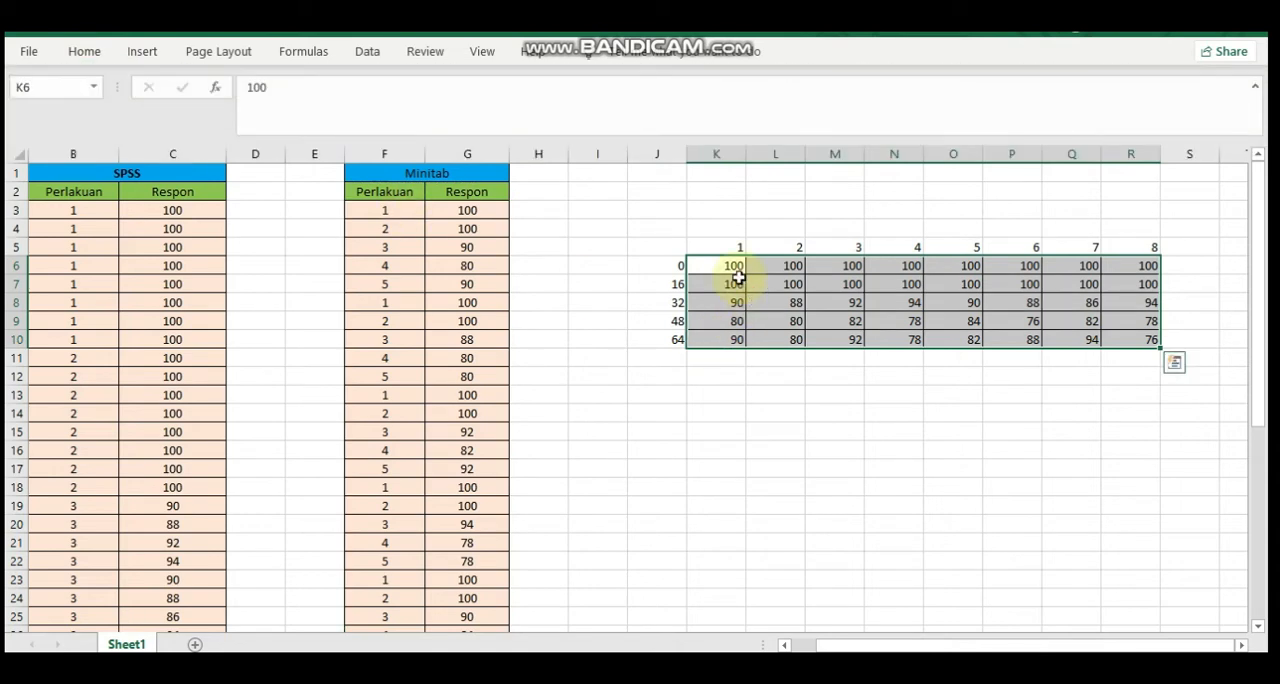
pyautogui.click(728, 266)
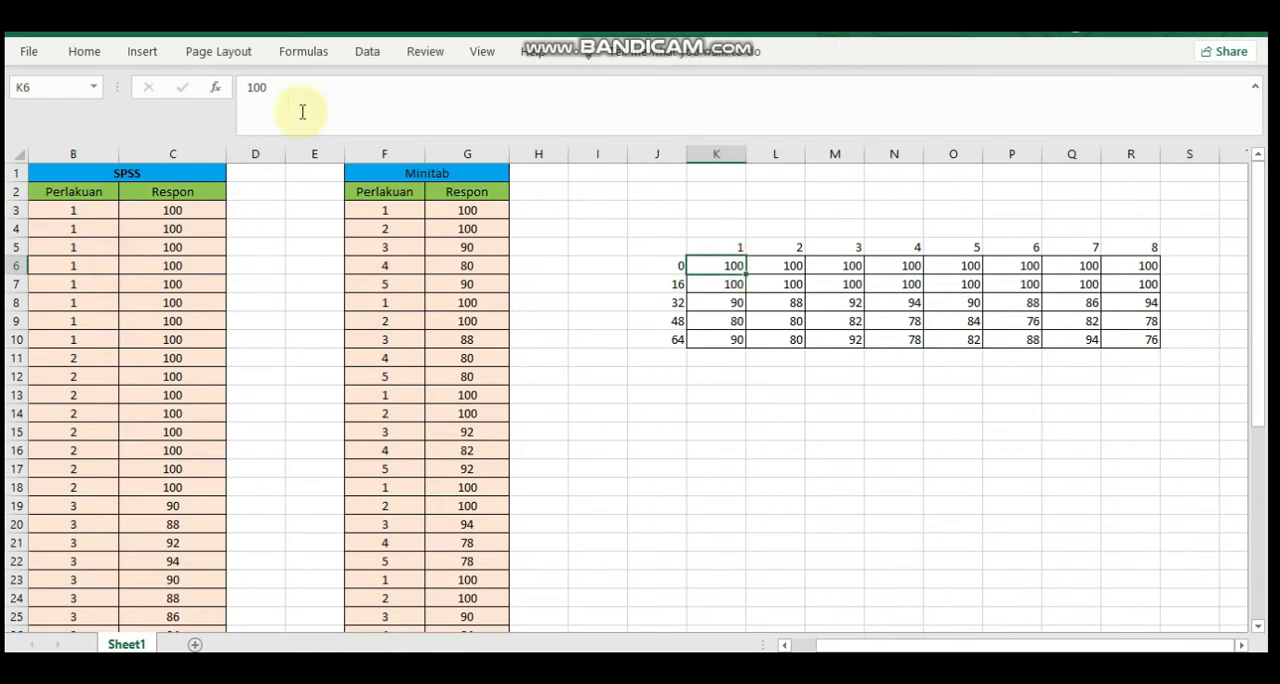
# Run the Anova: Single Factor data analysis on K6:R10, grouped by rows with alpha 0.05, outputting to a new worksheet
pyautogui.click(358, 52)
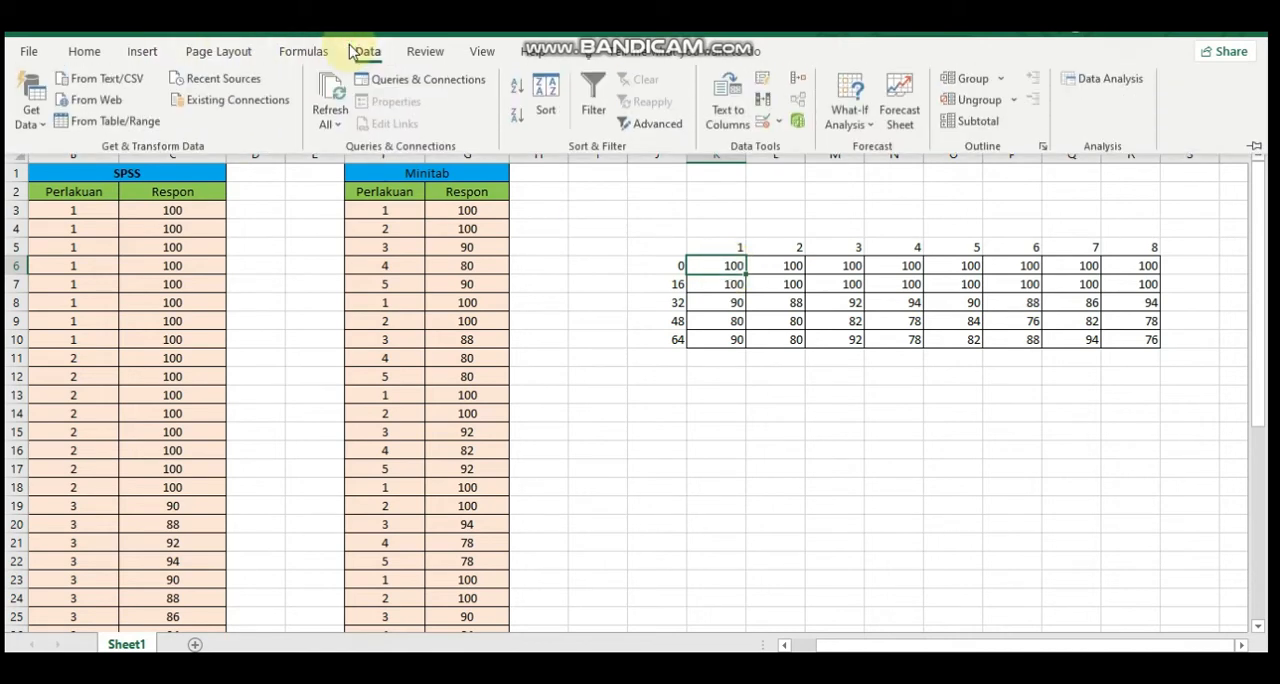
pyautogui.click(1107, 90)
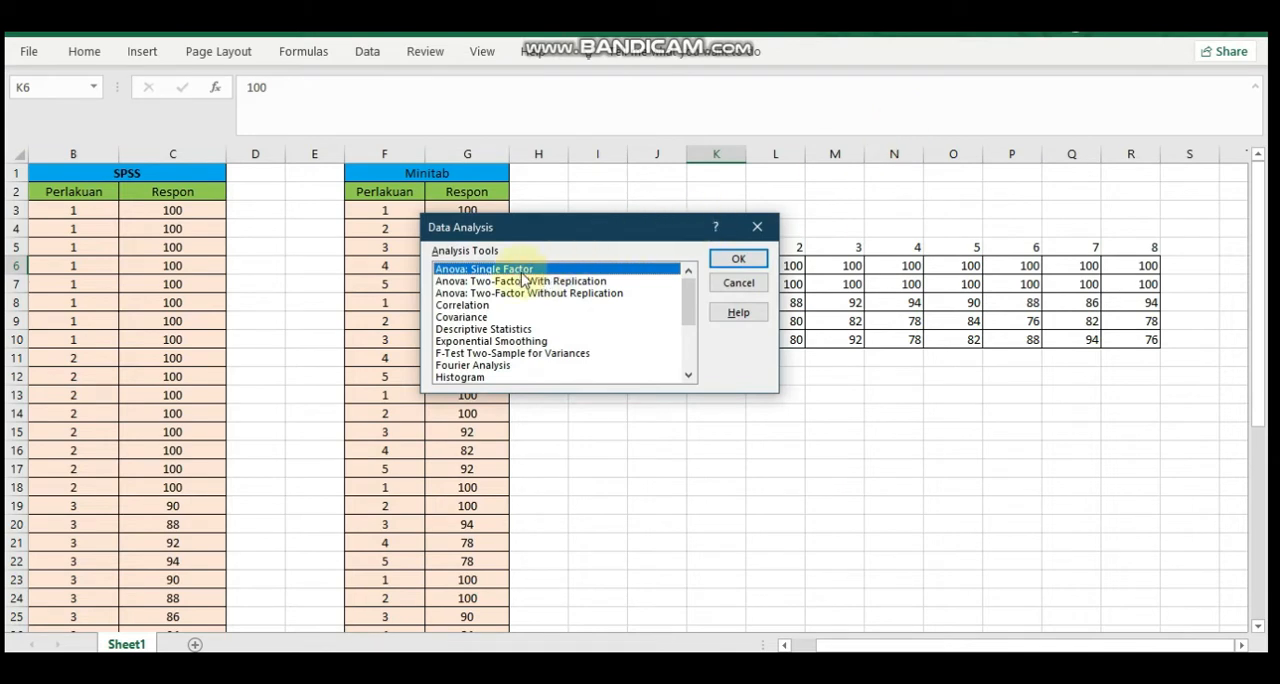
pyautogui.click(741, 257)
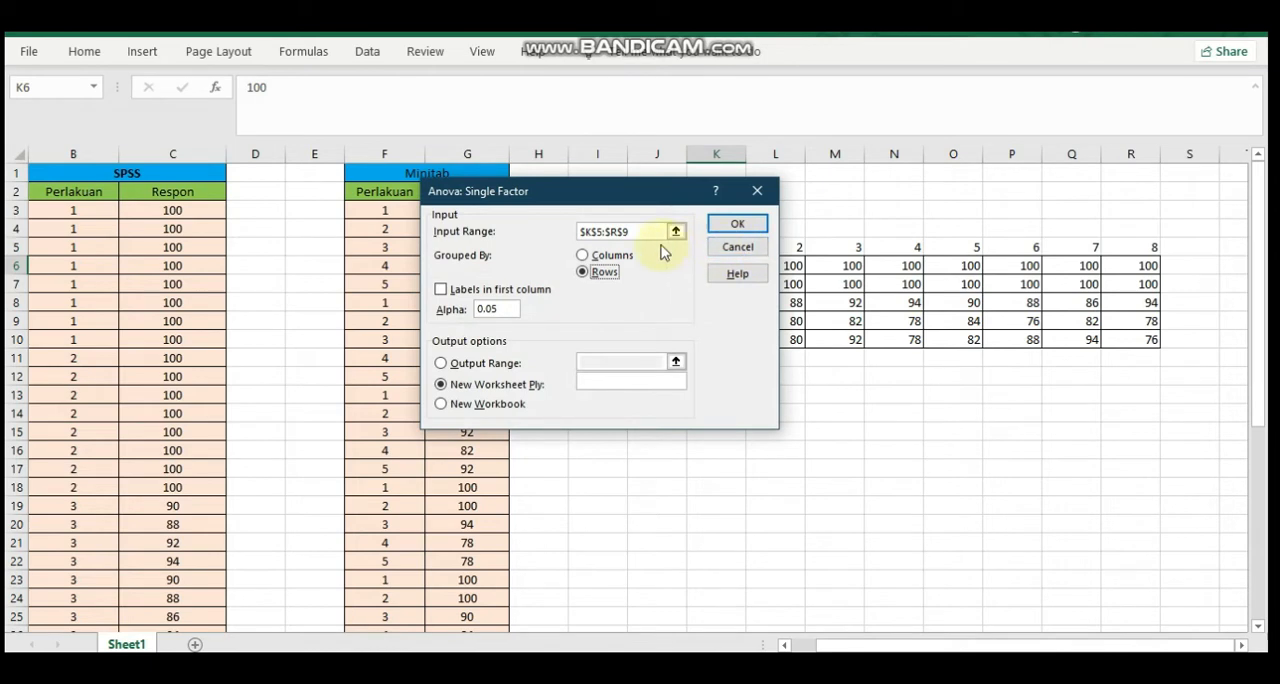
pyautogui.press('BackSpace')
pyautogui.press('BackSpace')
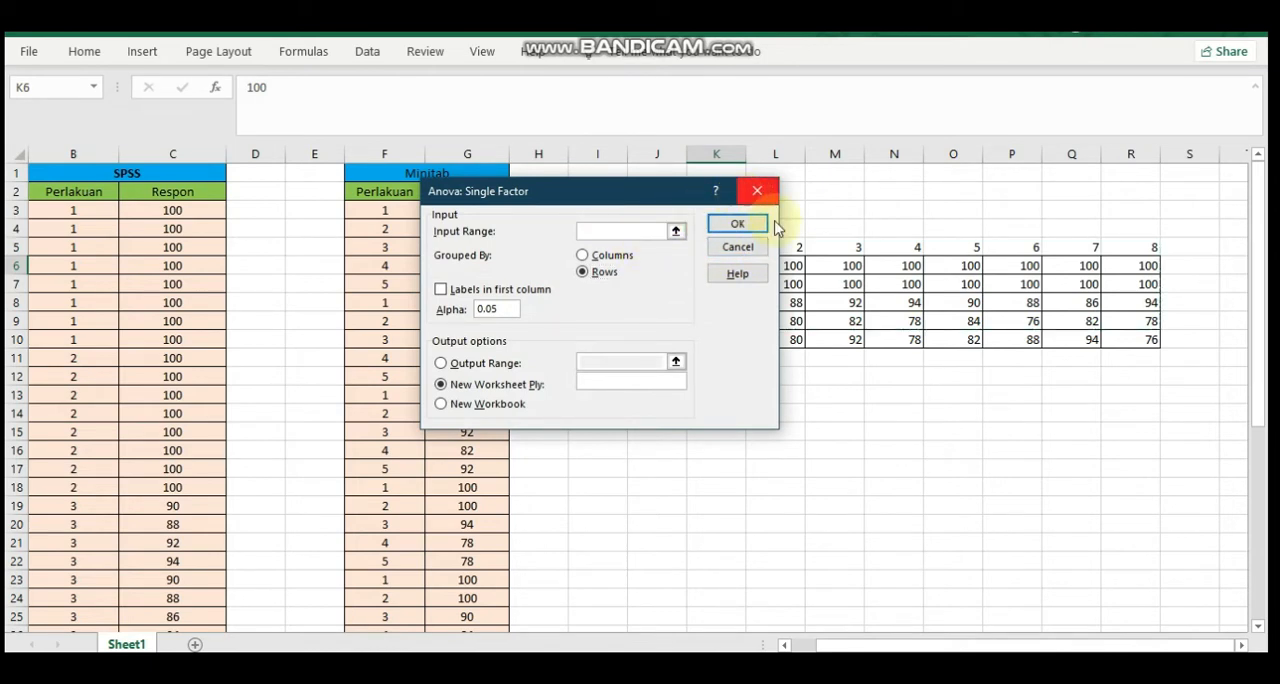
pyautogui.moveTo(605, 195); pyautogui.dragTo(450, 147)
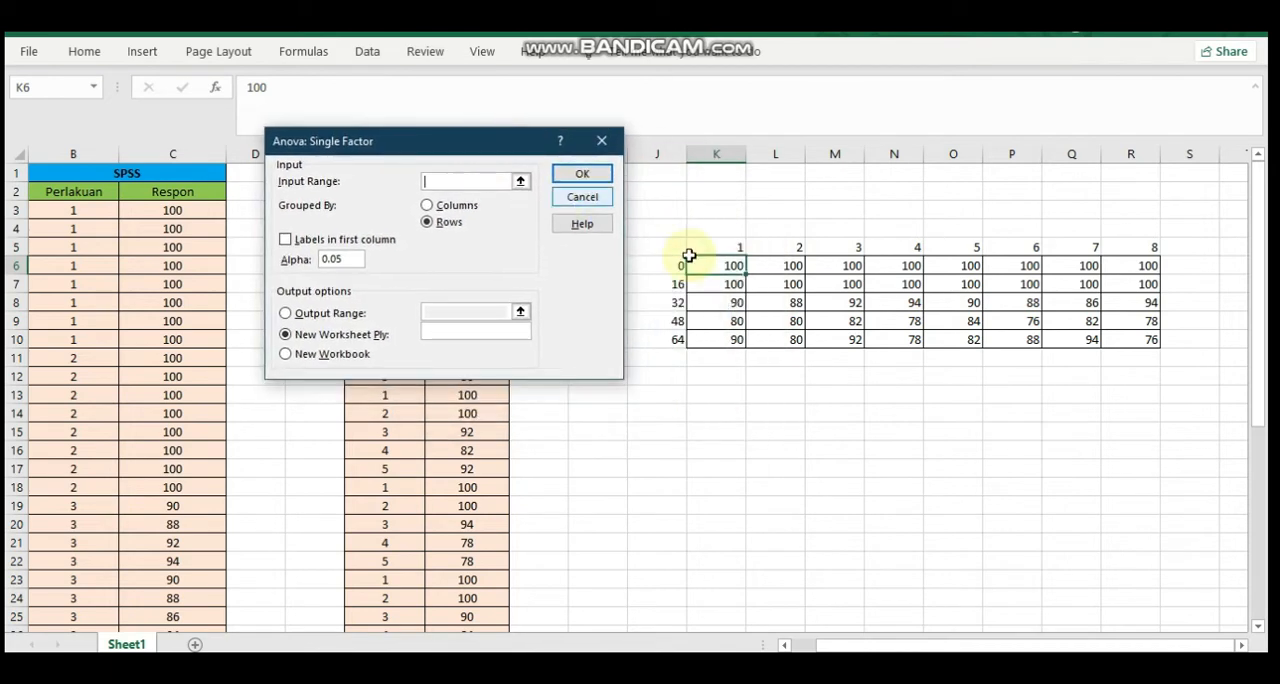
pyautogui.moveTo(733, 268); pyautogui.dragTo(1025, 268)
pyautogui.moveTo(1100, 280); pyautogui.dragTo(1150, 343)
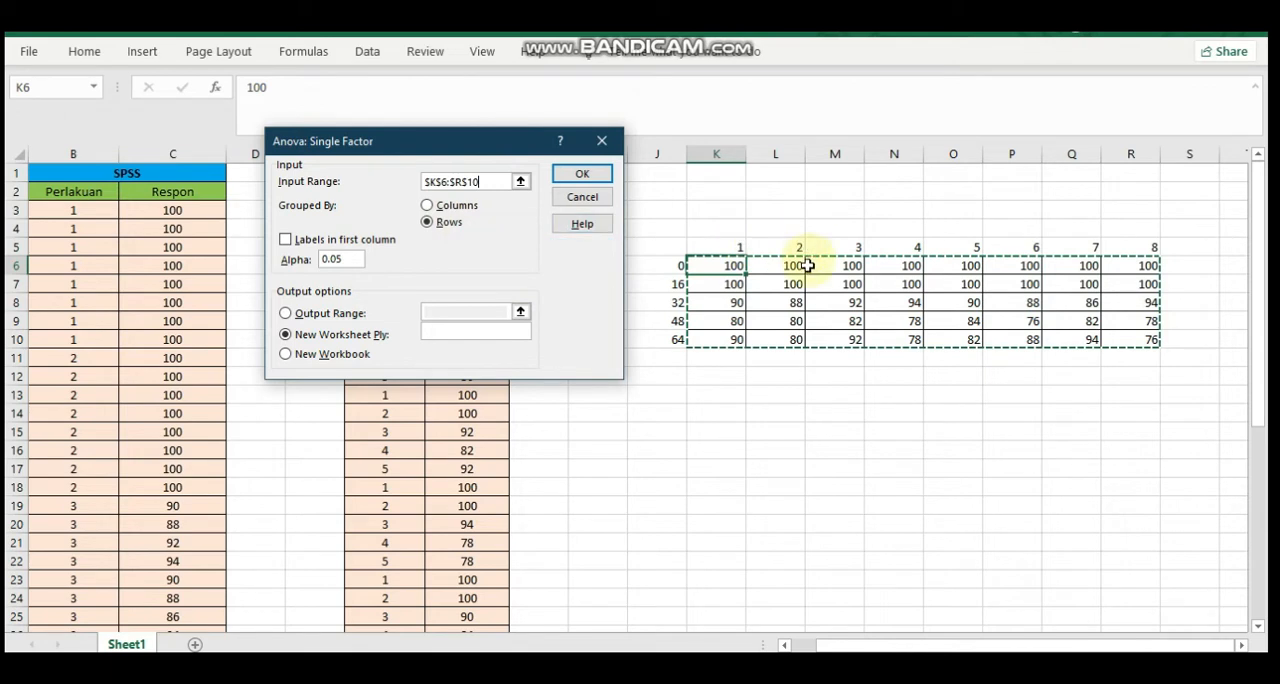
pyautogui.click(586, 173)
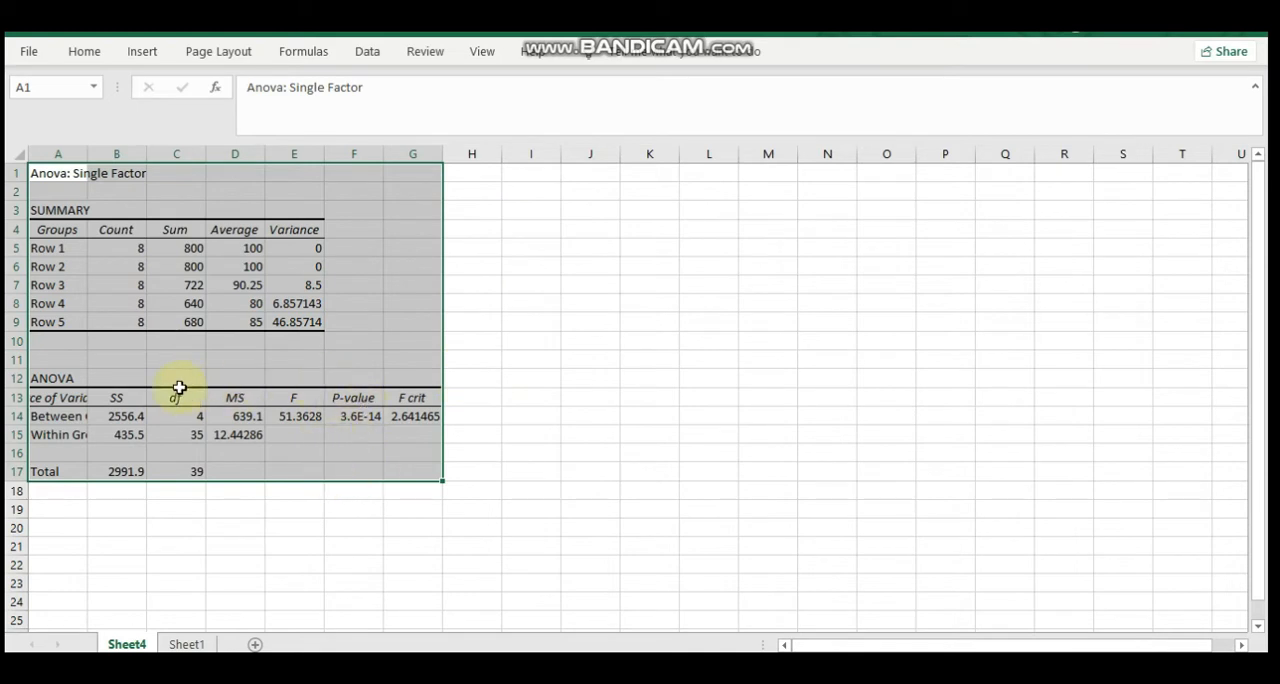
# Select the ANOVA table on the results sheet from A12 to G18 to examine its values
pyautogui.click(54, 376)
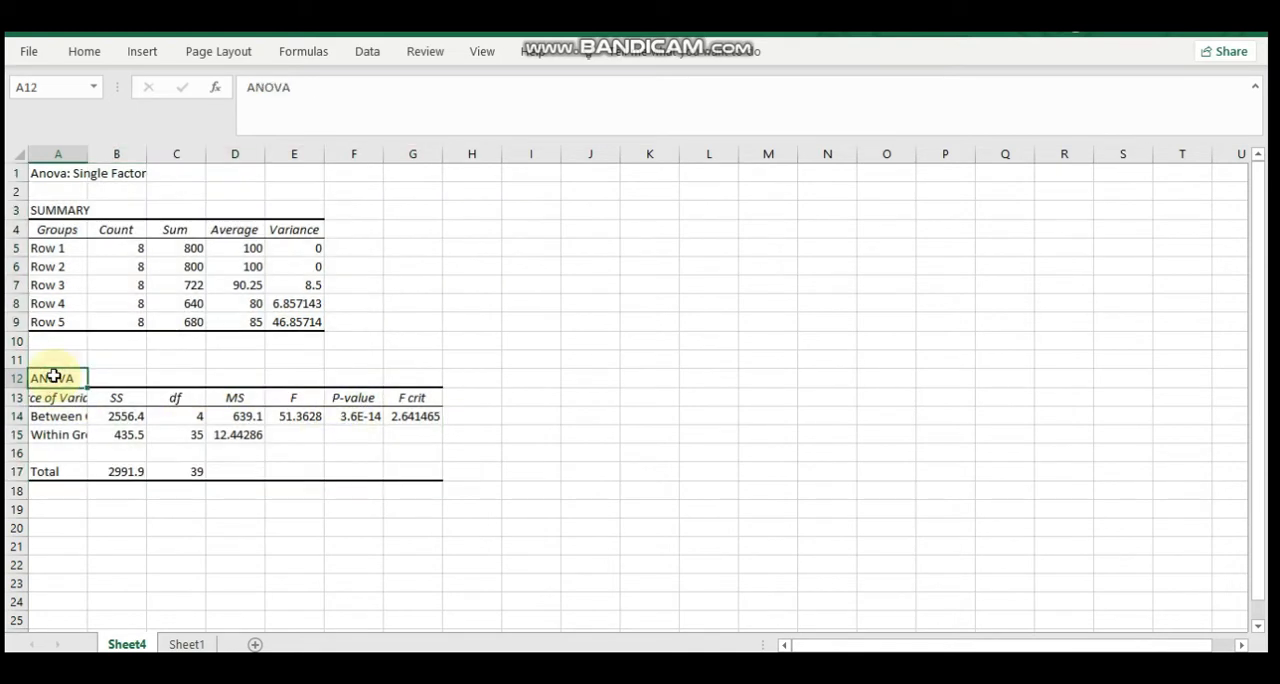
pyautogui.hotkey('shift', 'Right')
pyautogui.hotkey('shift', 'Right')
pyautogui.hotkey('shift', 'Right')
pyautogui.hotkey('shift', 'Right')
pyautogui.hotkey('shift', 'Right')
pyautogui.hotkey('shift', 'Right')
pyautogui.hotkey('shift', 'Down')
pyautogui.hotkey('shift', 'Down')
pyautogui.hotkey('shift', 'Down')
pyautogui.hotkey('shift', 'Down')
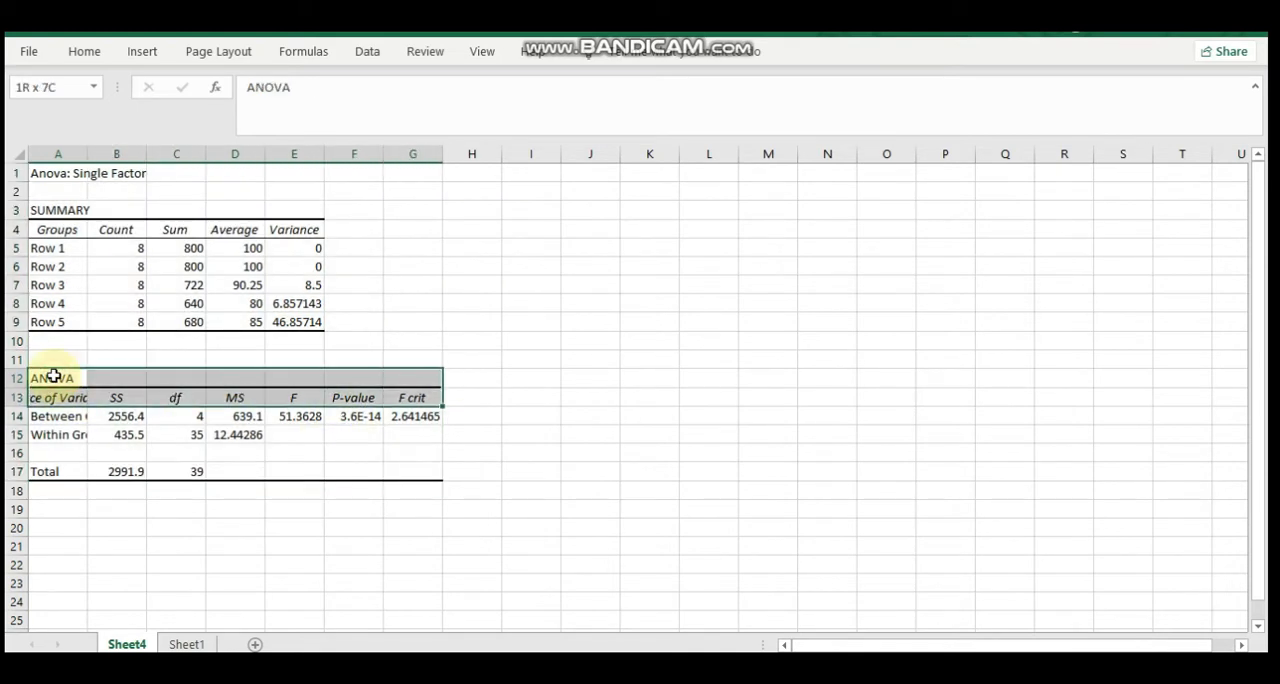
pyautogui.hotkey('shift', 'Down')
pyautogui.hotkey('shift', 'Down')
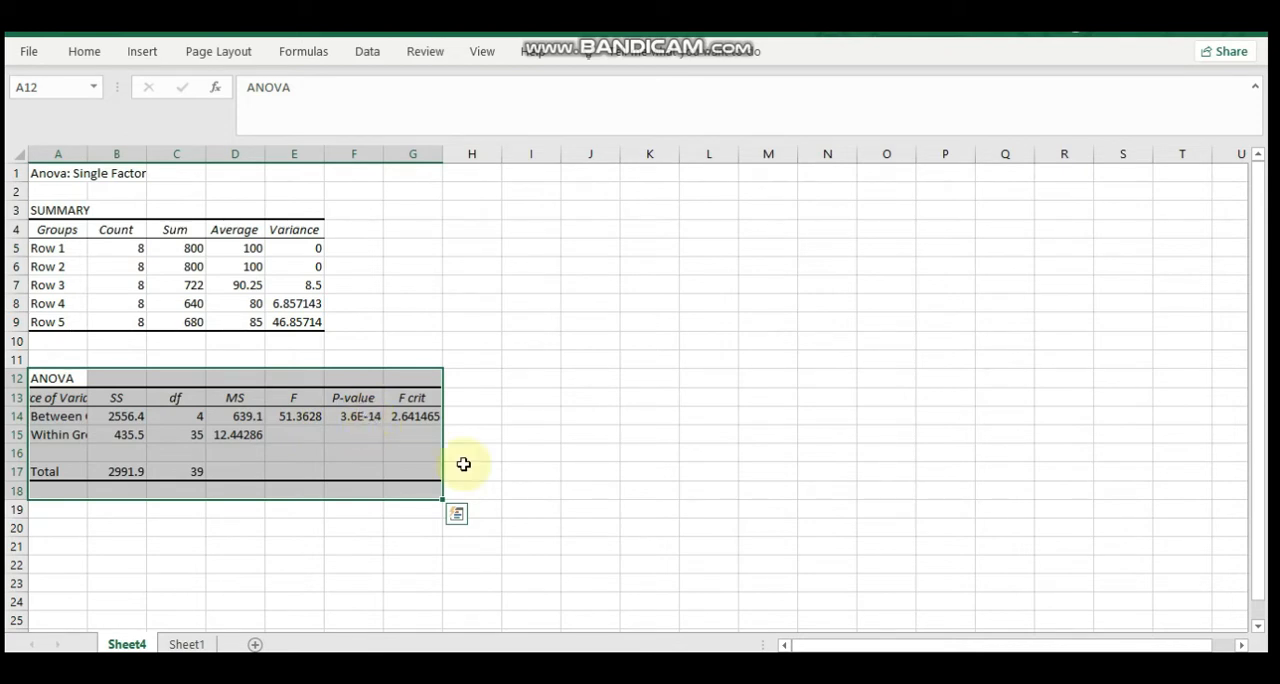
# Switch to the PDF report and review question 1's solution, from the hypotheses and ANOVA tables to the decision and conclusion
pyautogui.hotkey('alt', 'Tab')
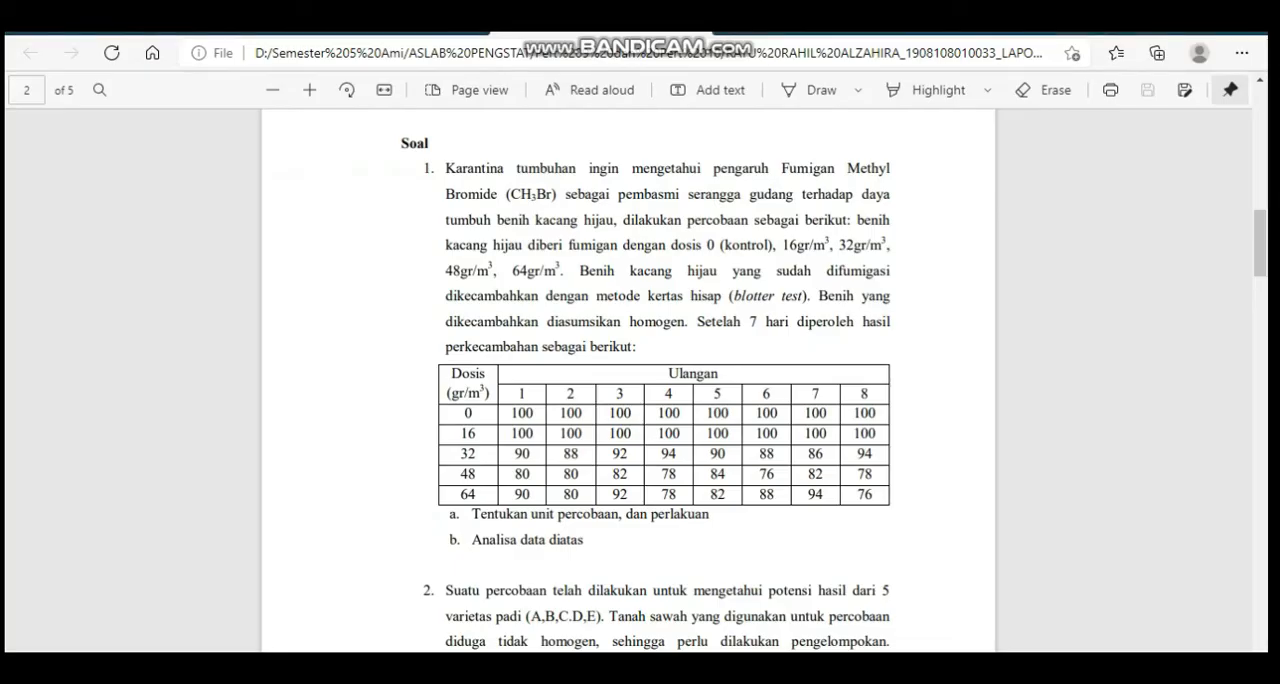
pyautogui.scroll(-10, 1258, 543)
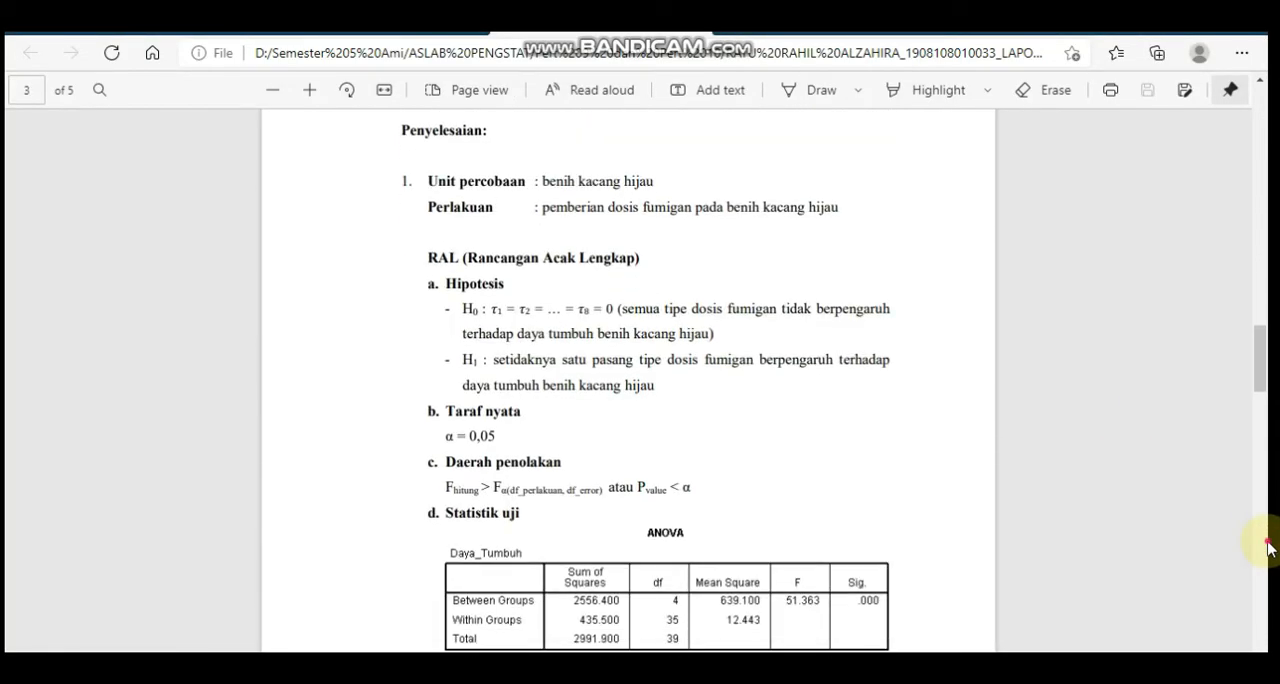
pyautogui.scroll(-1, 1268, 438)
pyautogui.moveTo(1270, 413); pyautogui.dragTo(1269, 412)
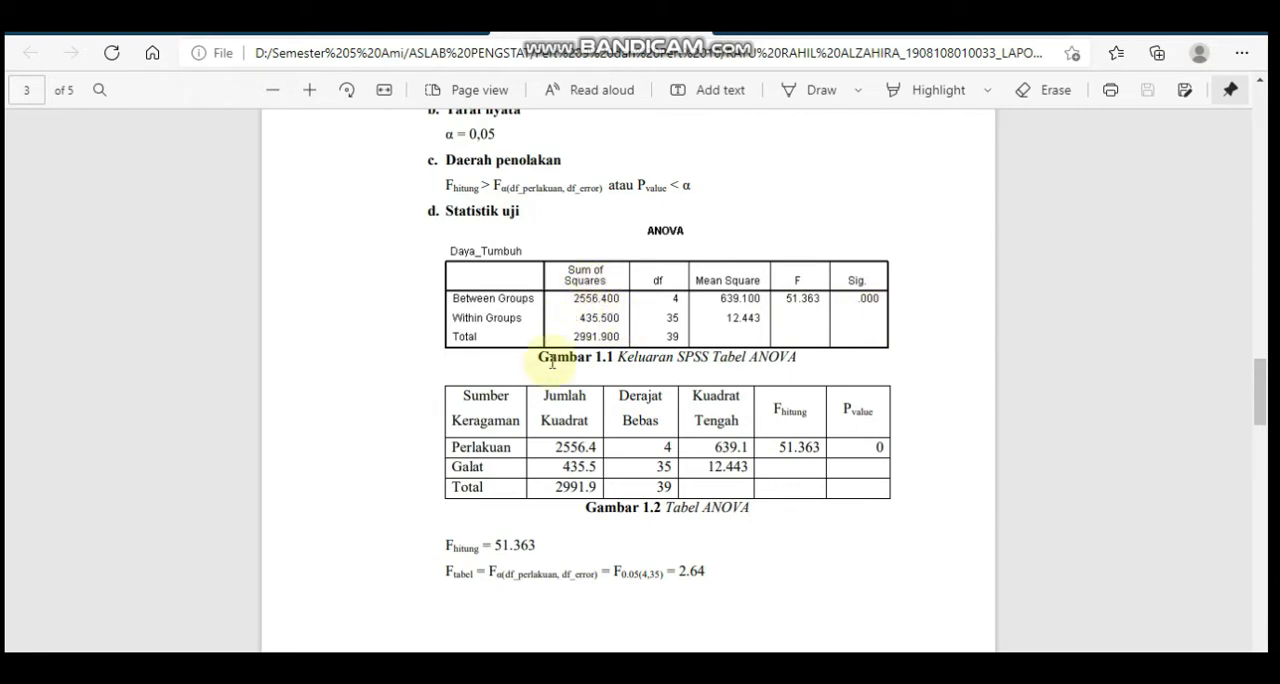
pyautogui.moveTo(1266, 406); pyautogui.dragTo(1267, 461)
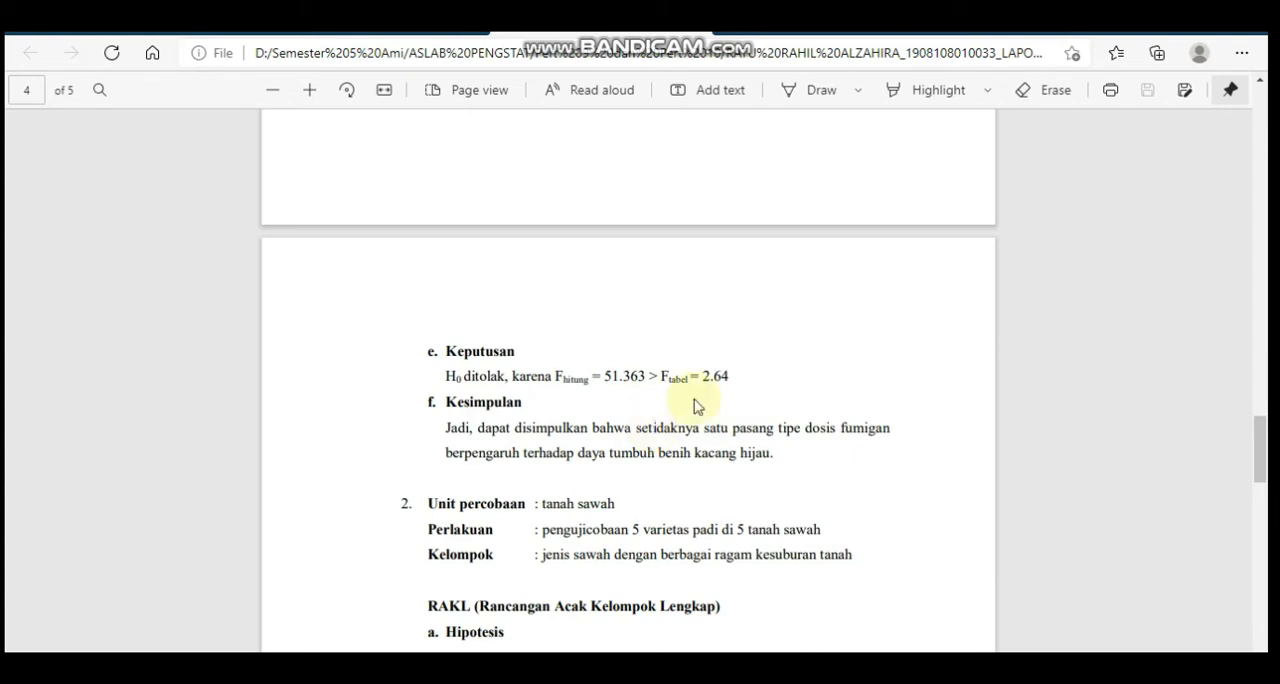
pyautogui.moveTo(1260, 443); pyautogui.dragTo(1260, 378)
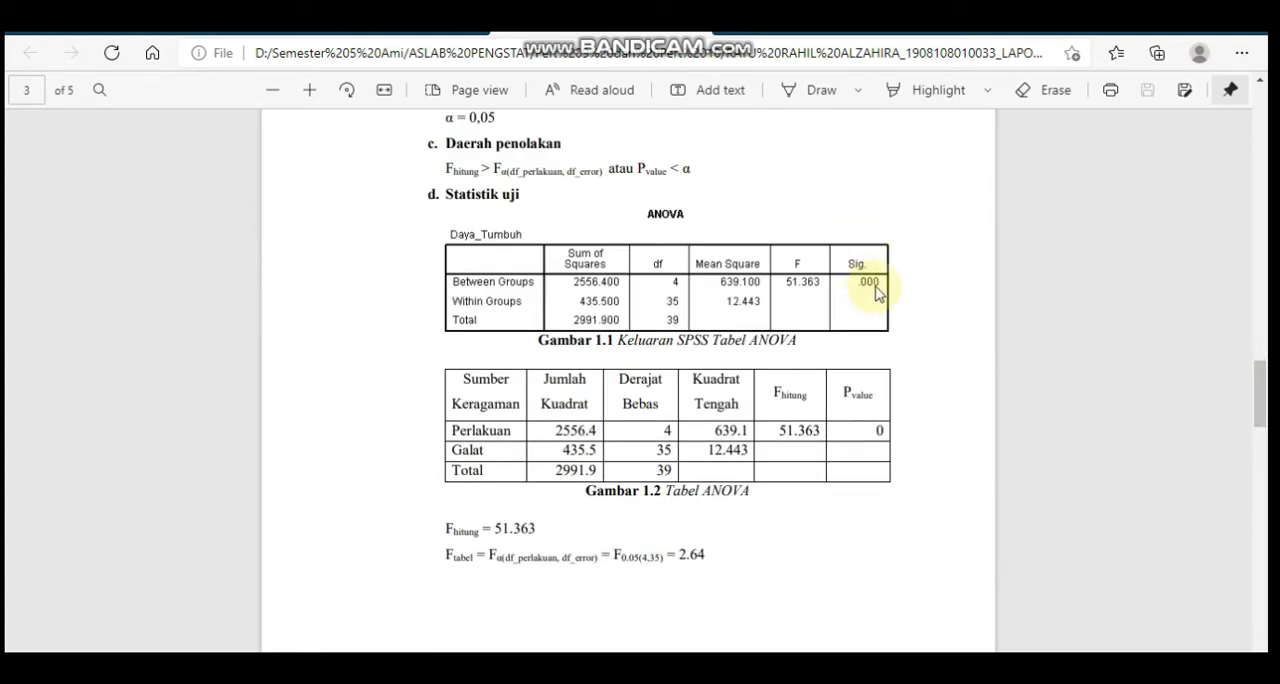
pyautogui.moveTo(1268, 408); pyautogui.dragTo(1260, 443)
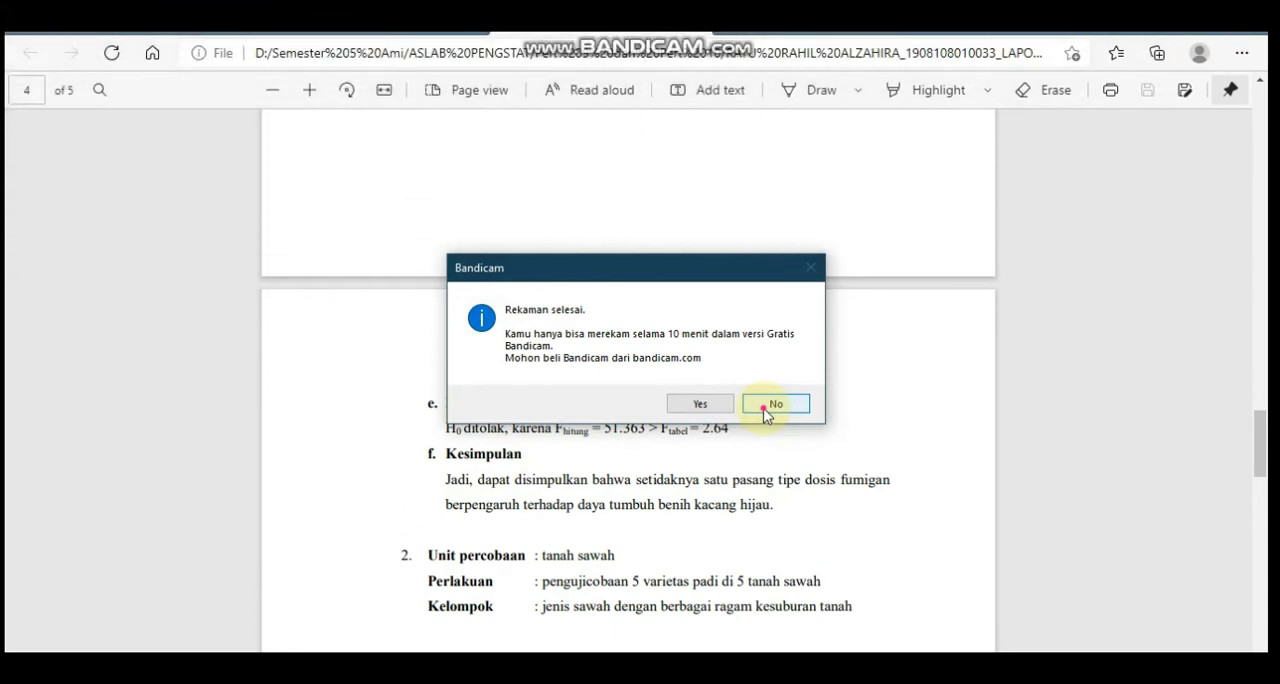
pyautogui.click(768, 405)
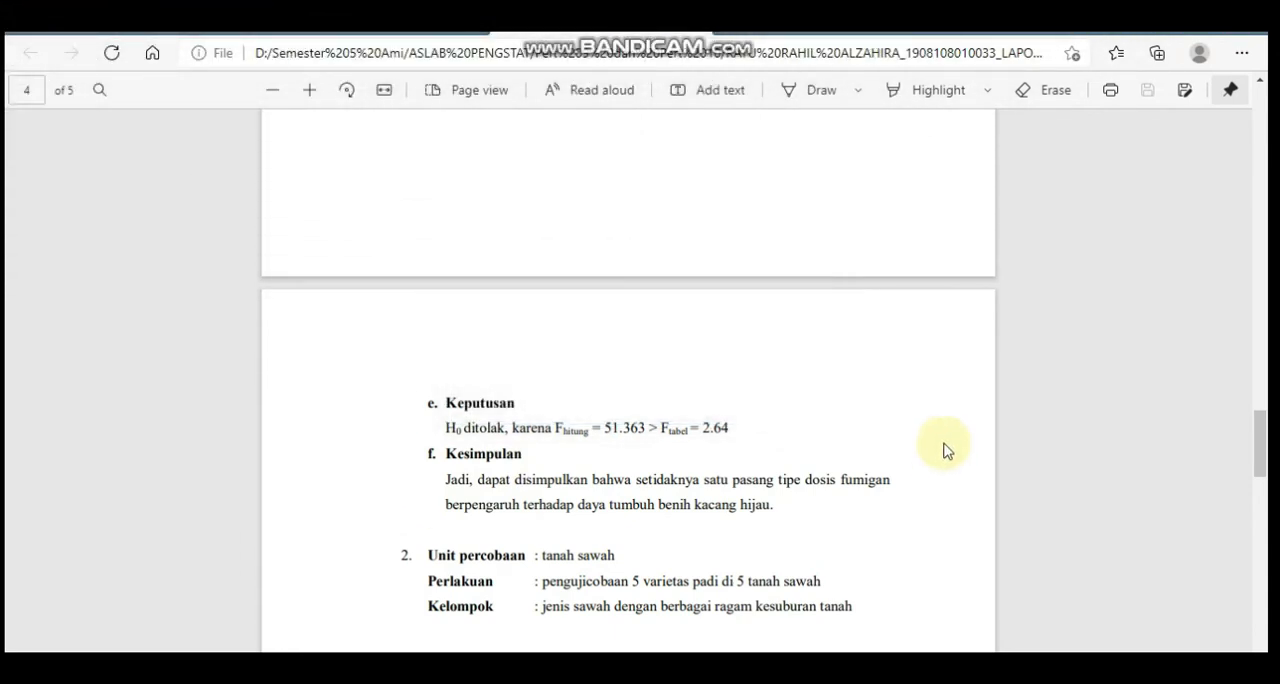
pyautogui.moveTo(1265, 457); pyautogui.dragTo(1265, 474)
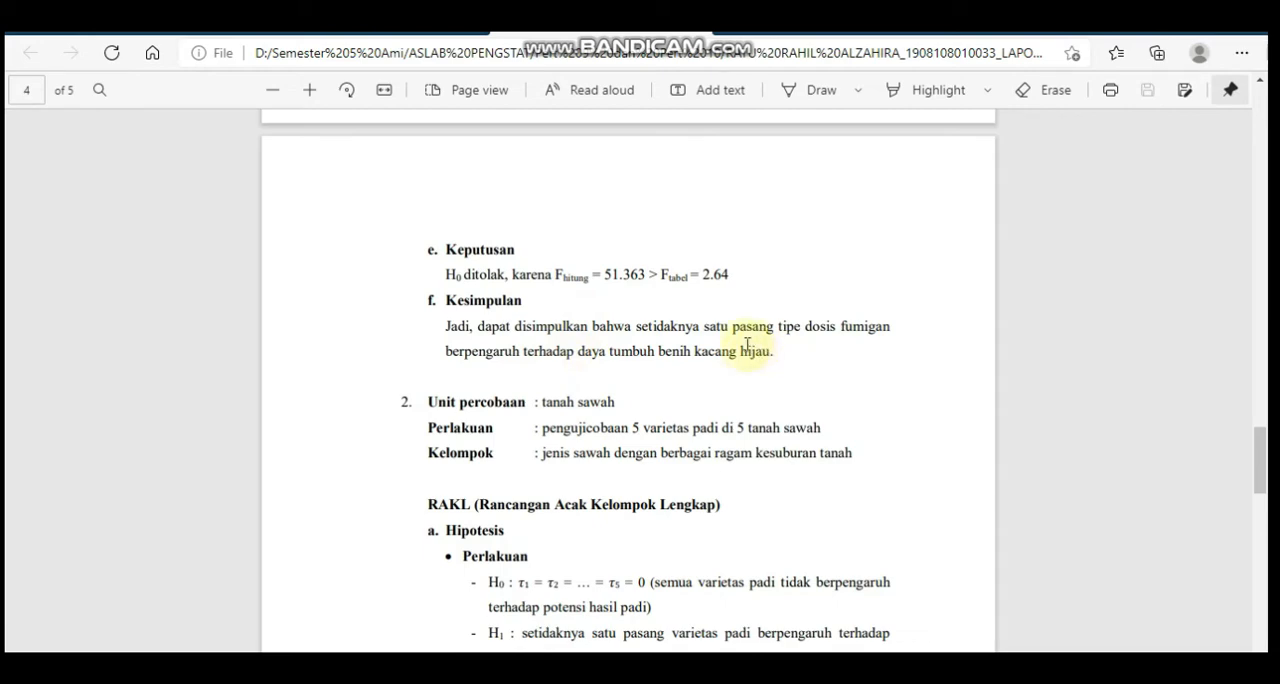
# Go back through question 1's RAL solution to its problem statement and recheck the experimental conditions and dose table
pyautogui.scroll(10, 1268, 310)
pyautogui.moveTo(1268, 320); pyautogui.dragTo(1268, 362)
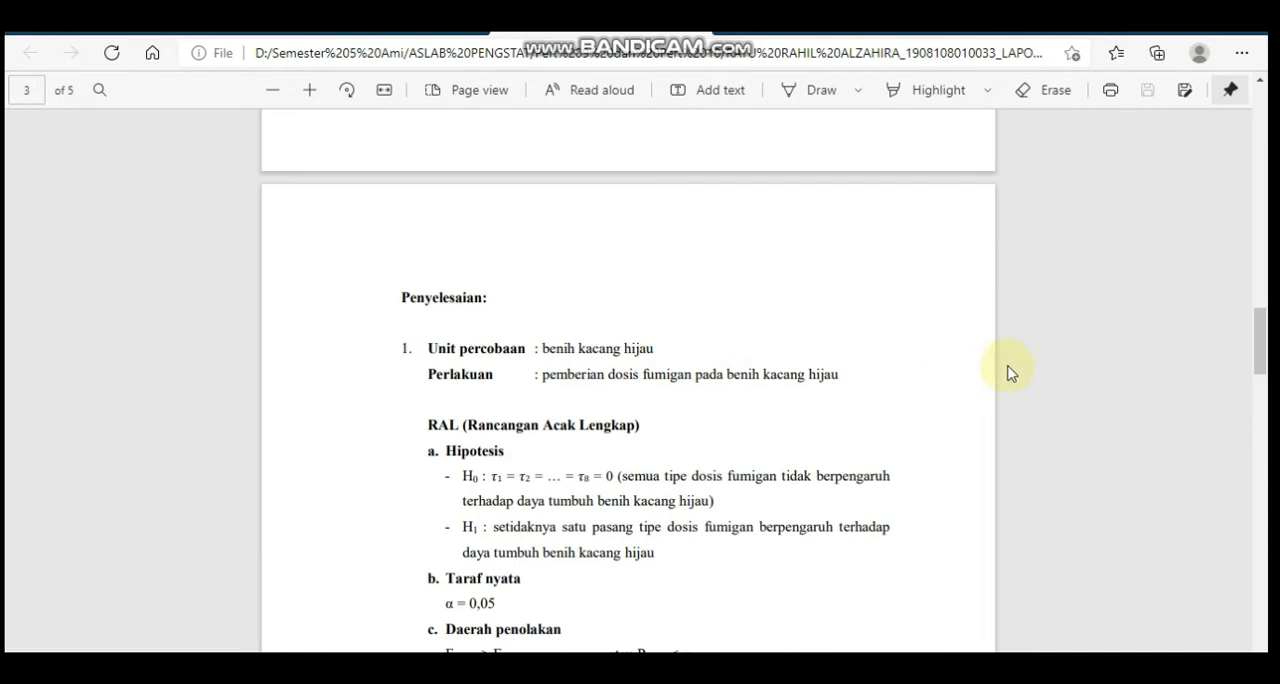
pyautogui.moveTo(1266, 337); pyautogui.dragTo(1267, 245)
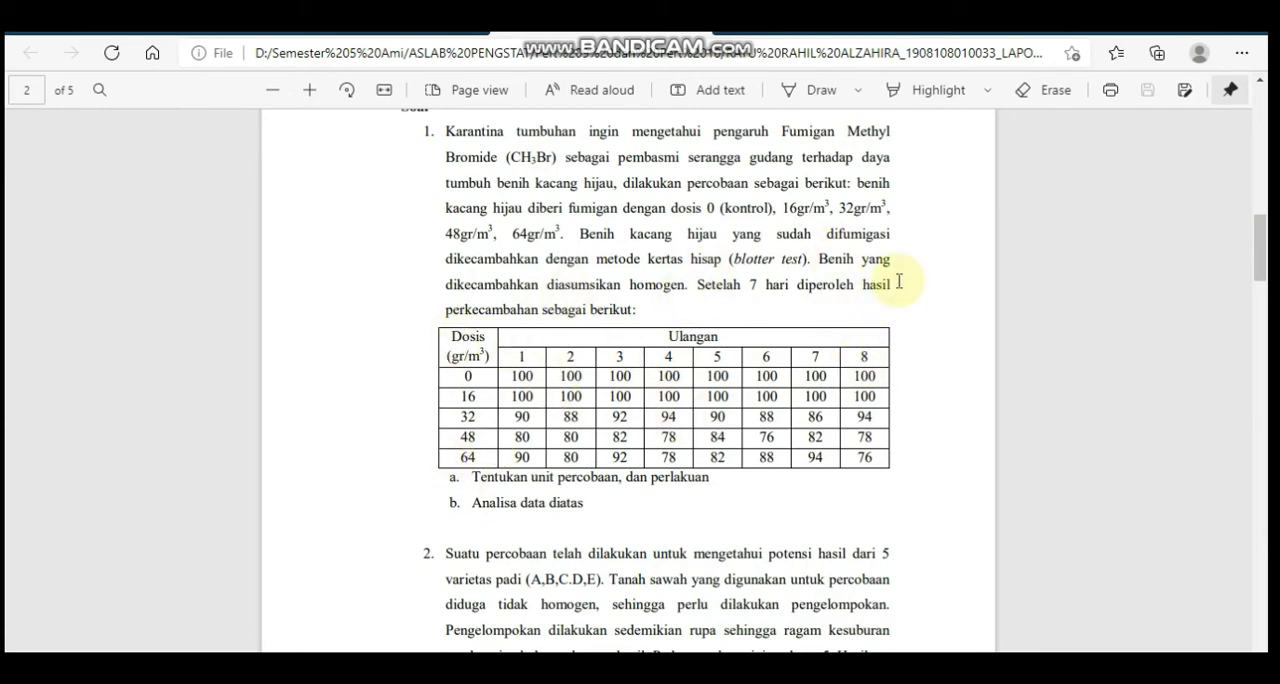
# Read question 2 on the five rice varieties, and review the experimental unit, treatment, group and RAKL hypotheses in its solution
pyautogui.moveTo(1262, 250); pyautogui.dragTo(1268, 292)
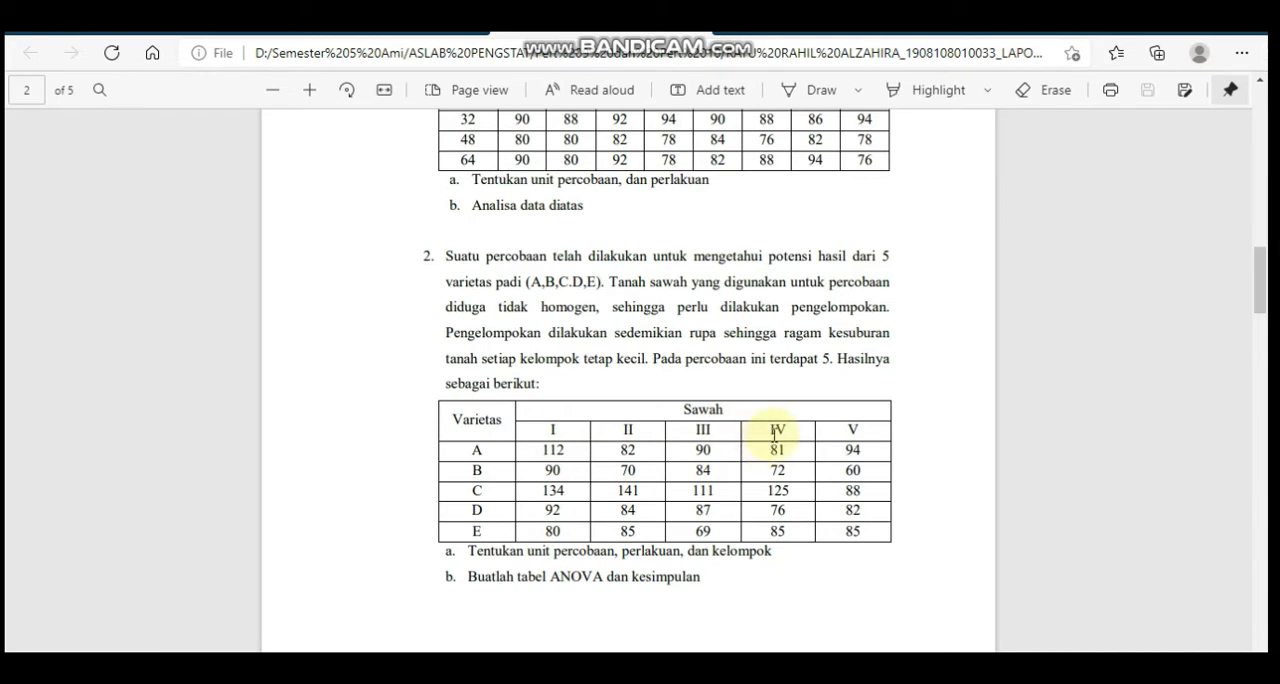
pyautogui.moveTo(1260, 290)
pyautogui.mouseDown()
pyautogui.moveTo(1266, 432)
pyautogui.moveTo(1266, 306)
pyautogui.mouseUp()
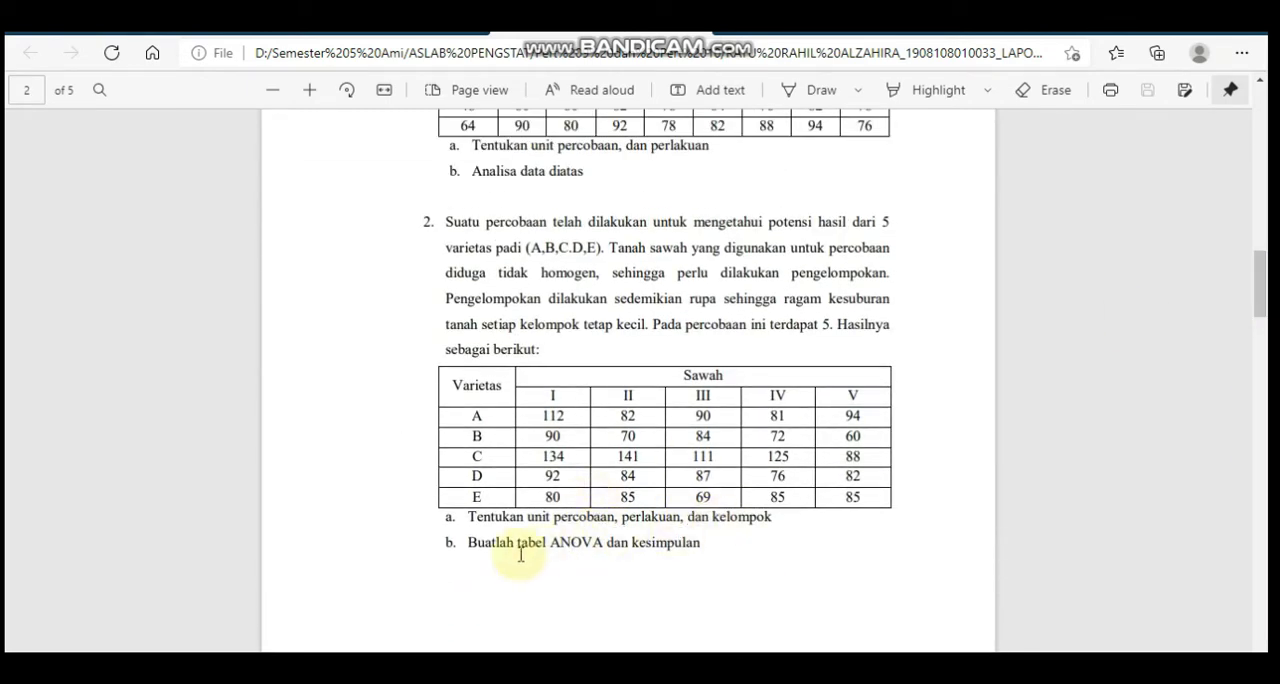
pyautogui.click(1266, 400)
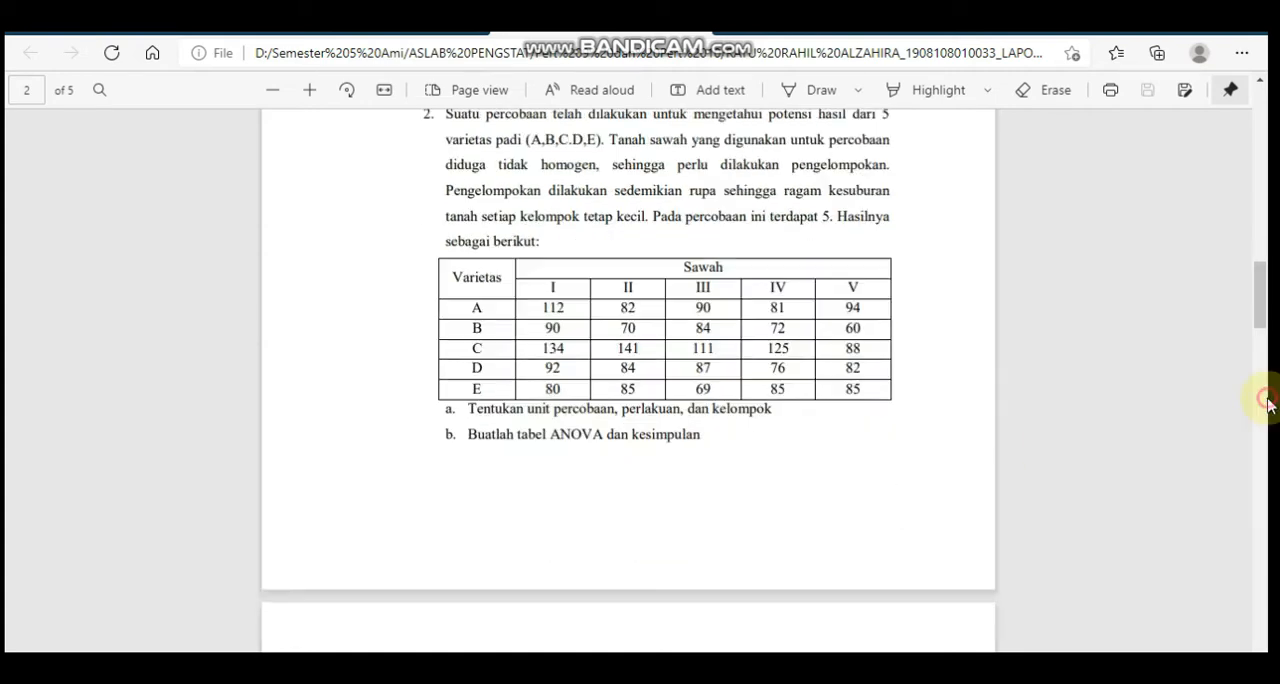
pyautogui.moveTo(1266, 404); pyautogui.dragTo(1249, 480)
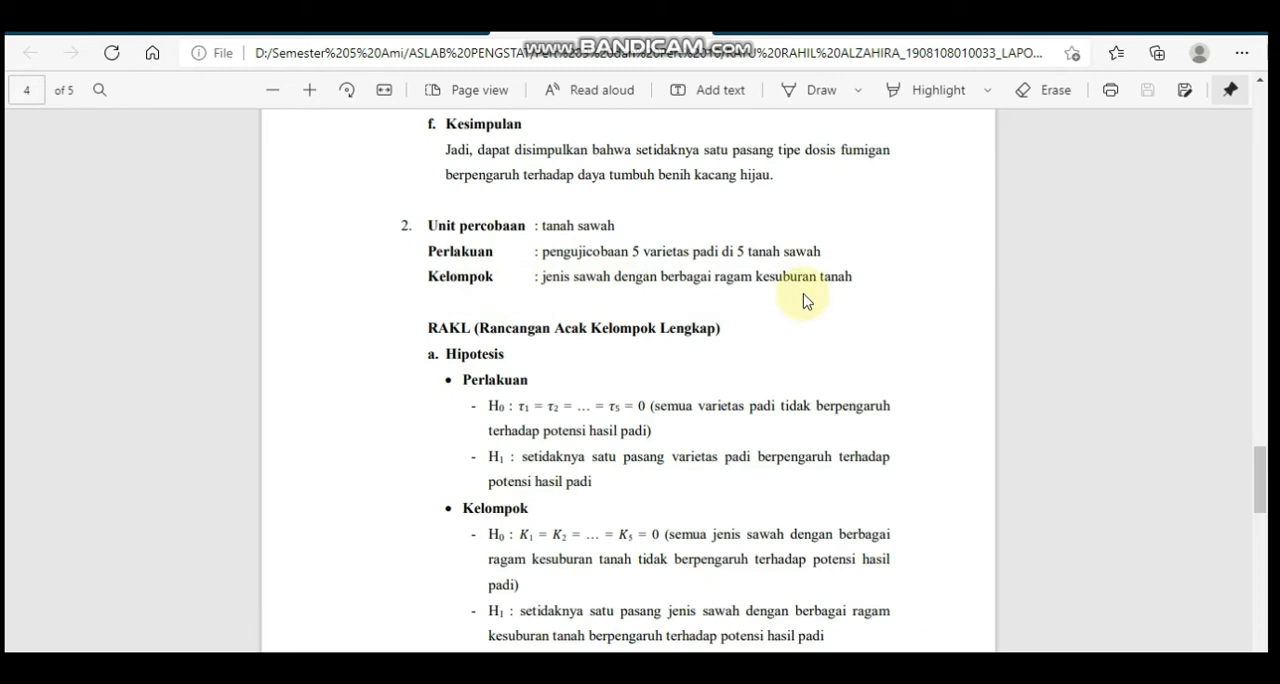
# Recheck question 2's problem statement and read its RAKL hypotheses, significance level and rejection regions for treatment and group in the solution
pyautogui.click(1266, 370)
pyautogui.moveTo(1266, 370); pyautogui.dragTo(1237, 268)
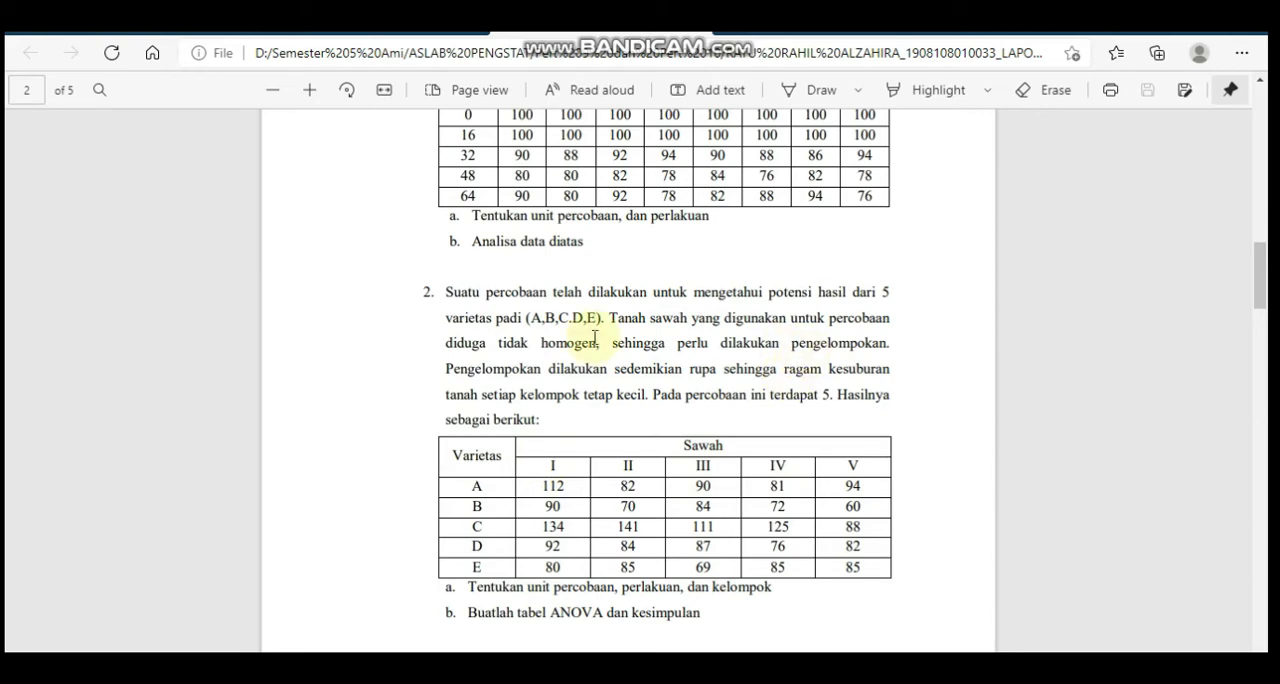
pyautogui.click(1261, 493)
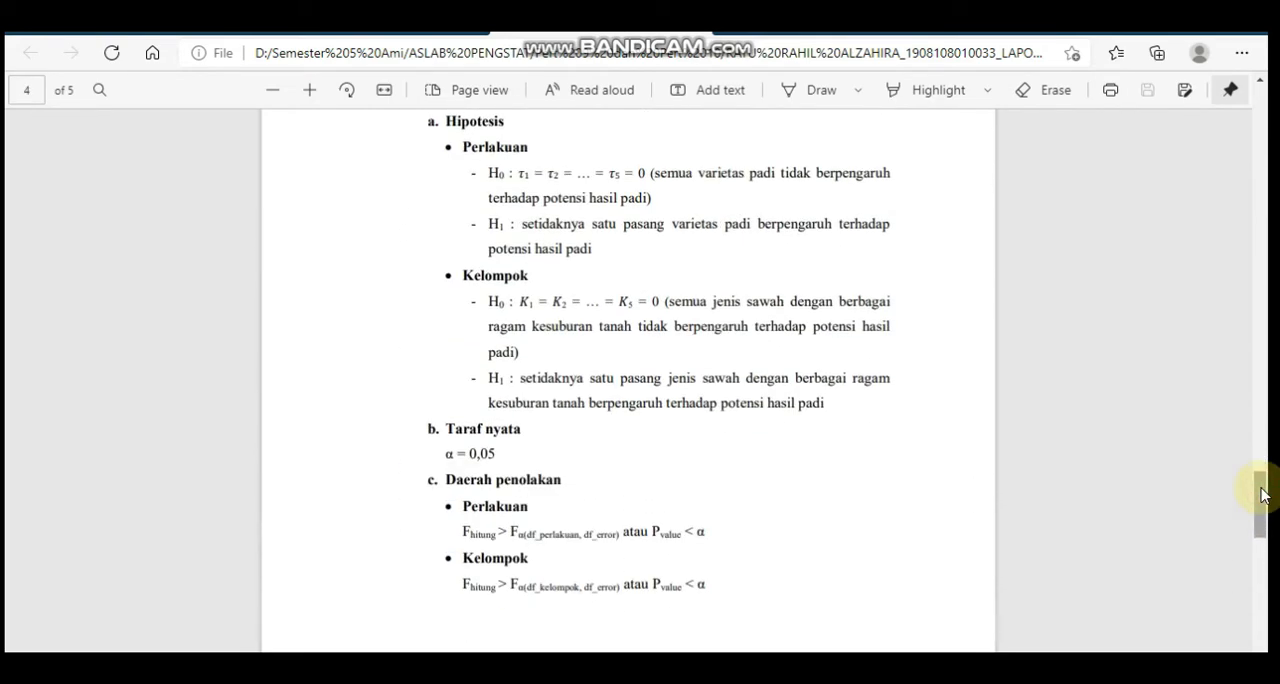
pyautogui.click(1264, 441)
pyautogui.moveTo(1268, 449); pyautogui.dragTo(1258, 484)
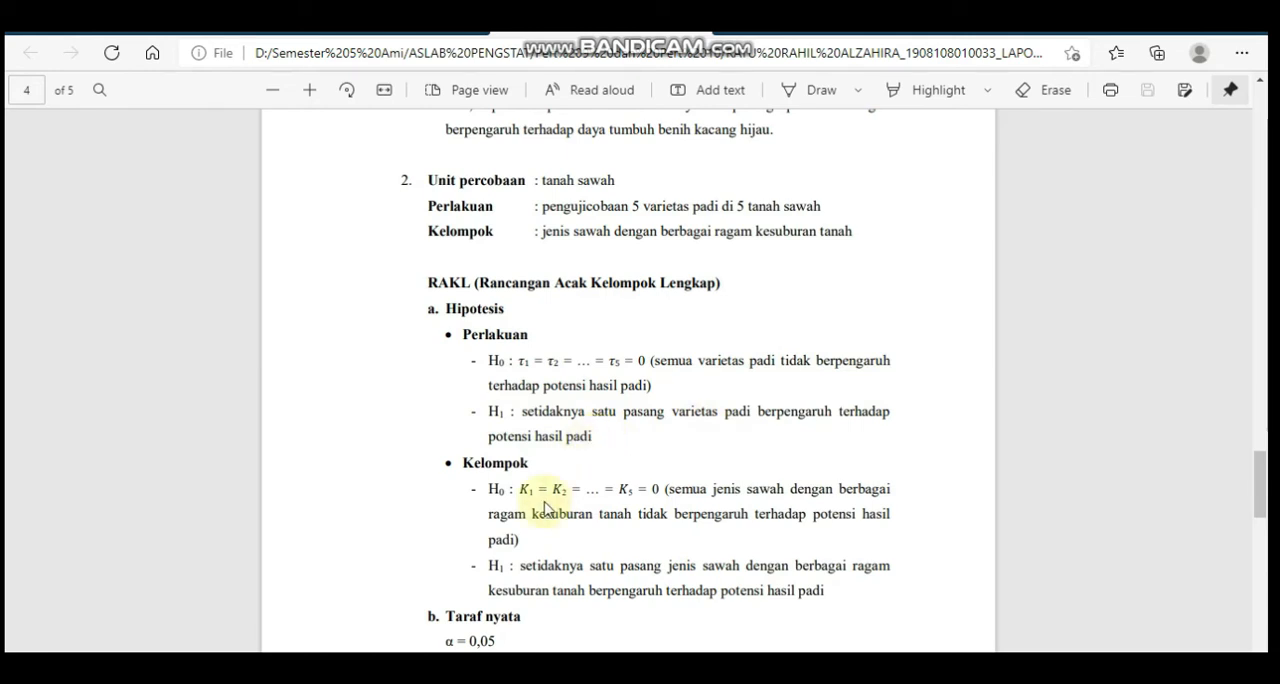
pyautogui.moveTo(1268, 514); pyautogui.dragTo(1268, 530)
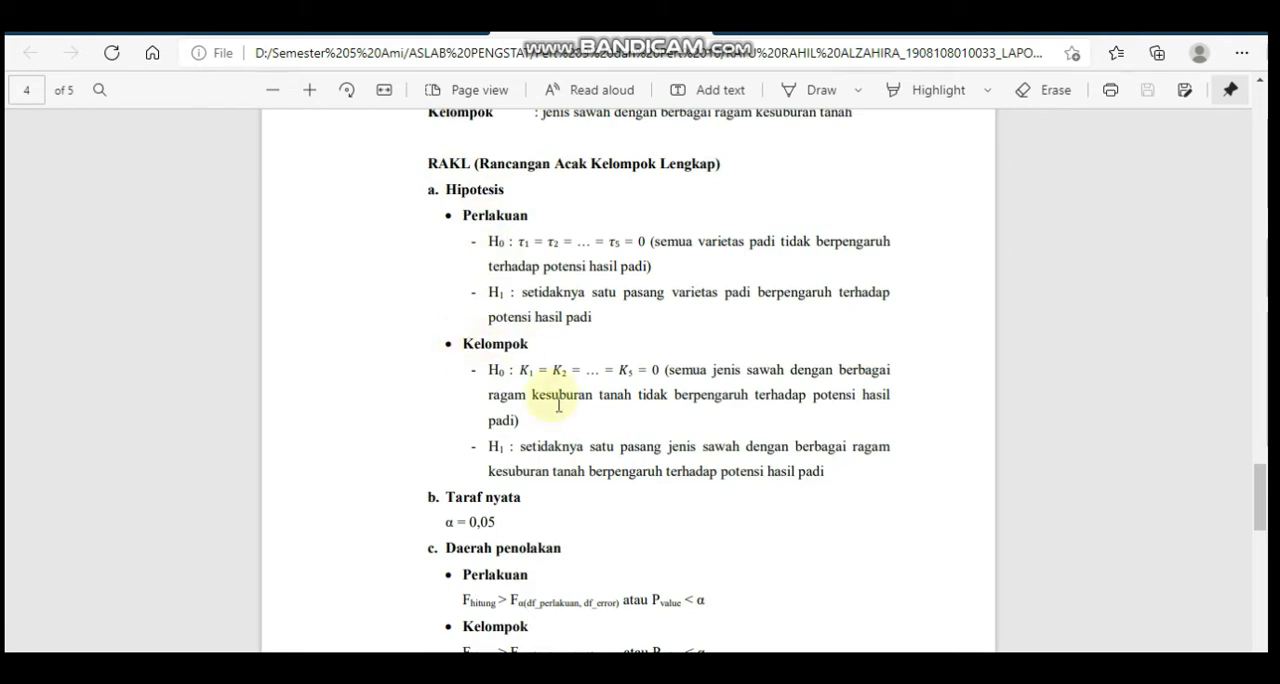
pyautogui.moveTo(1267, 474); pyautogui.dragTo(1261, 490)
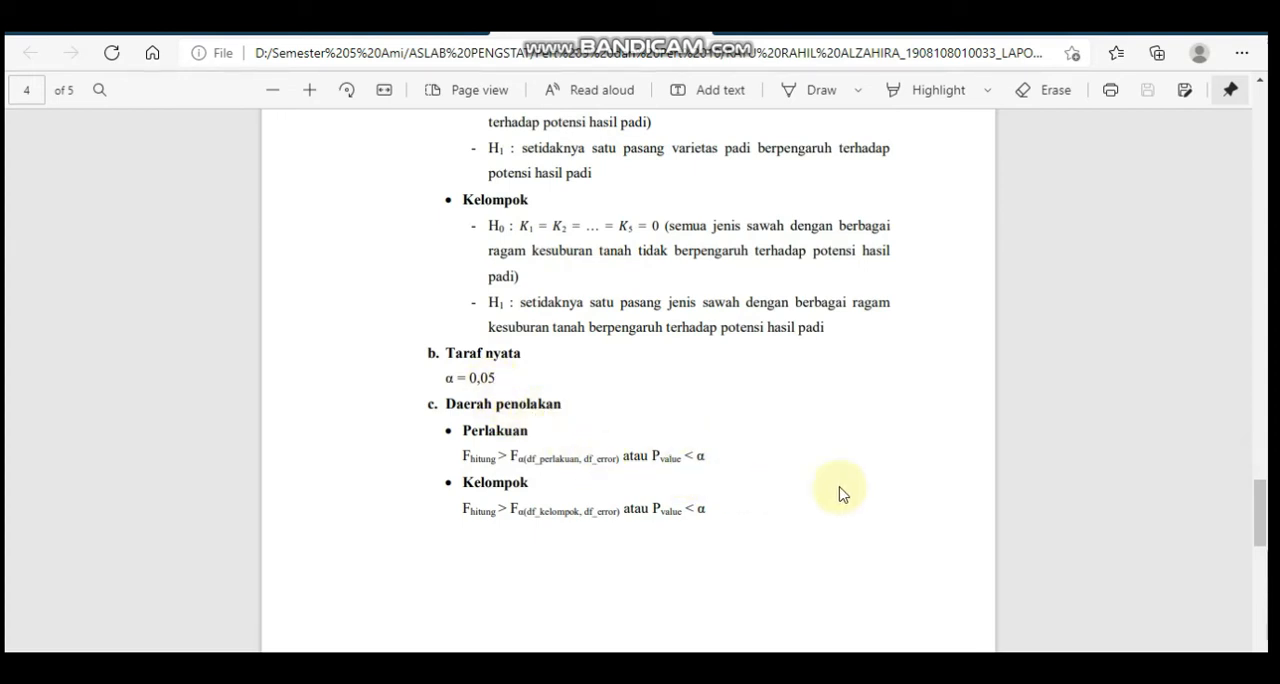
pyautogui.moveTo(1261, 514); pyautogui.dragTo(1268, 582)
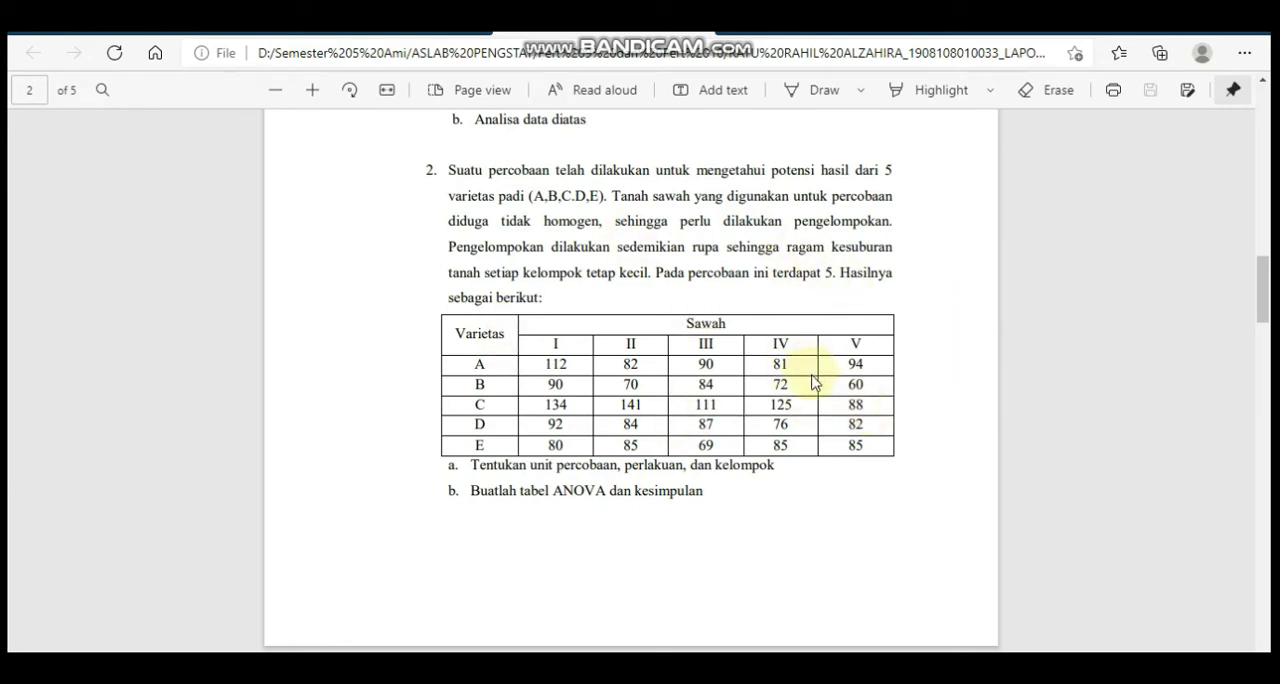
# Compare question 2's variety-by-field data table in the PDF with the Kelompok, Perlakuan and Respon columns on Sheet5 in Excel
pyautogui.click(1271, 308)
pyautogui.moveTo(1271, 308)
pyautogui.mouseDown()
pyautogui.moveTo(1271, 258)
pyautogui.moveTo(1268, 309)
pyautogui.mouseUp()
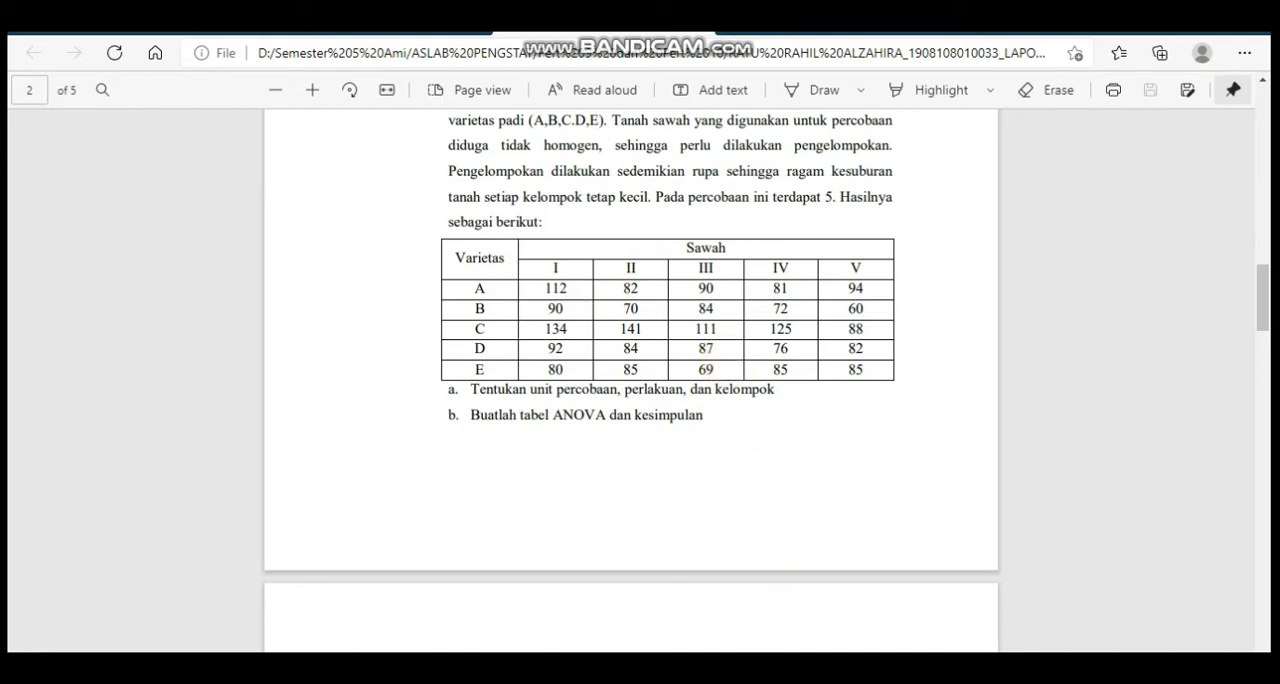
pyautogui.hotkey('alt', 'Tab')
pyautogui.click(146, 283)
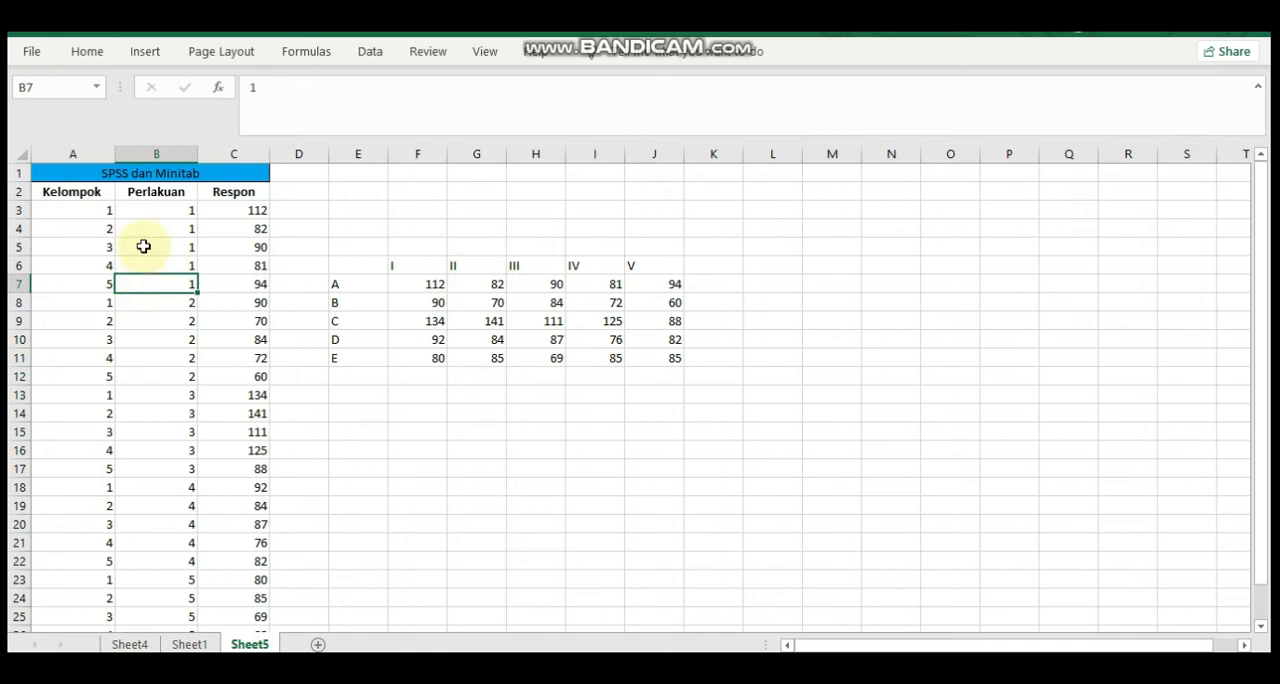
pyautogui.click(129, 178)
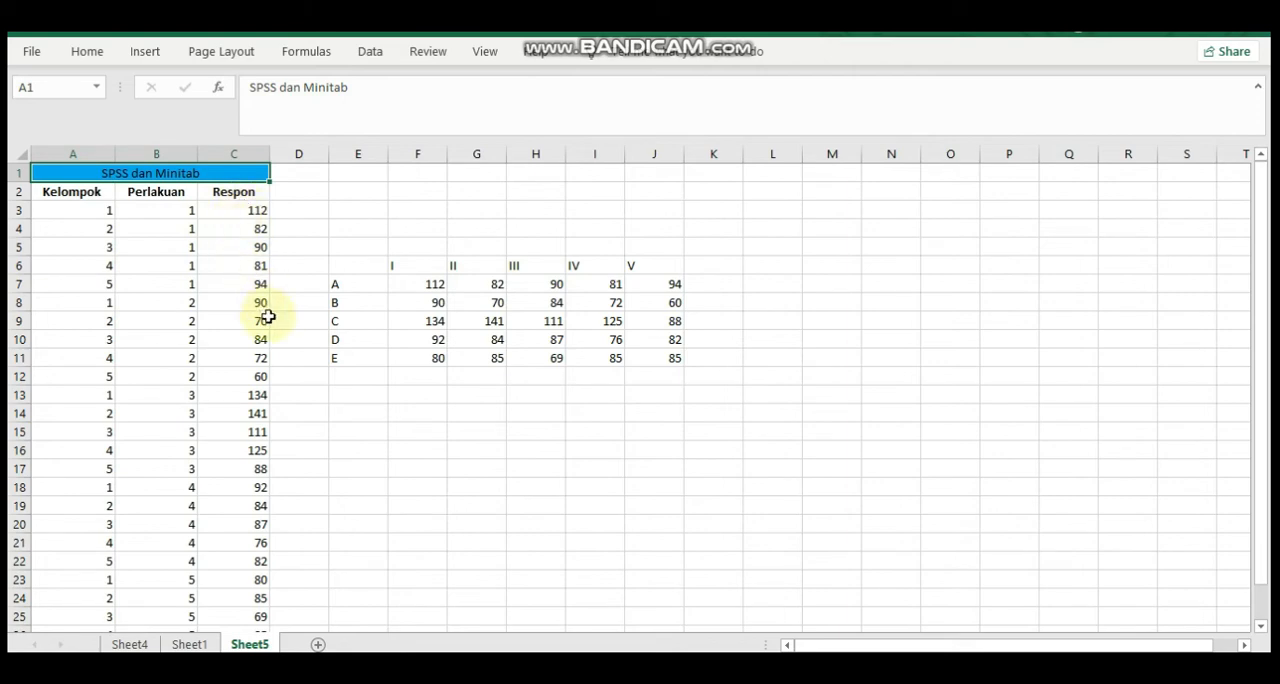
pyautogui.click(604, 666)
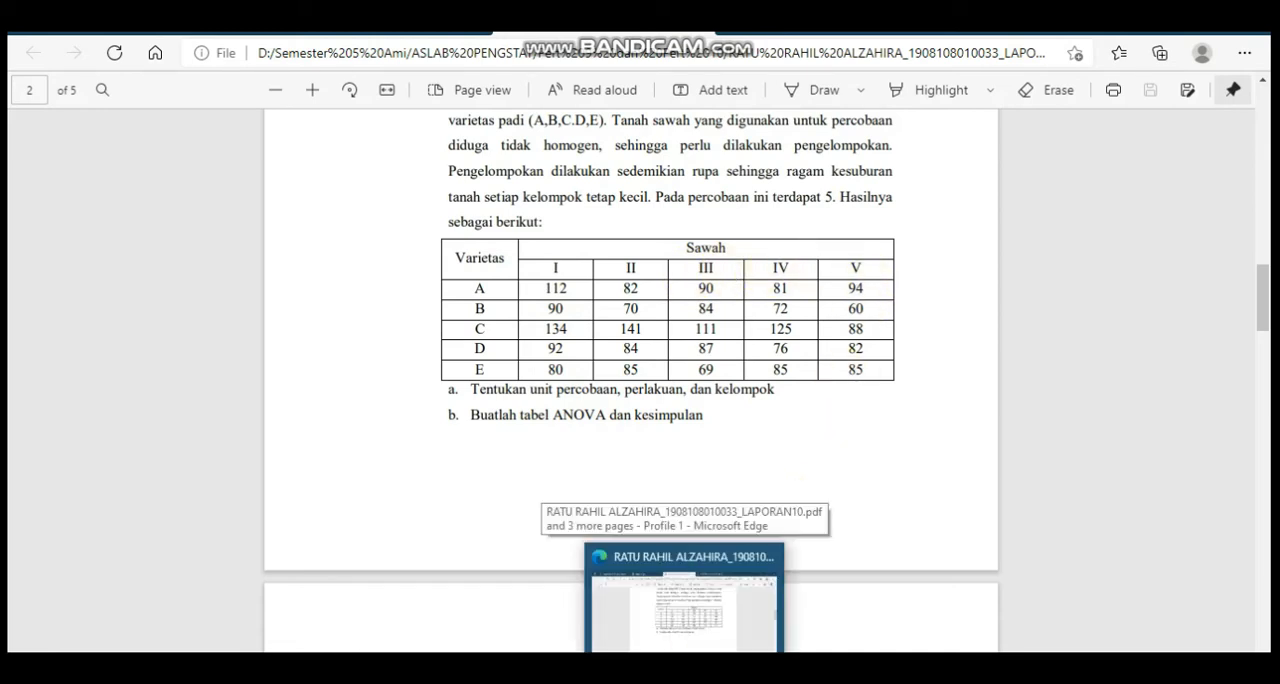
pyautogui.click(686, 668)
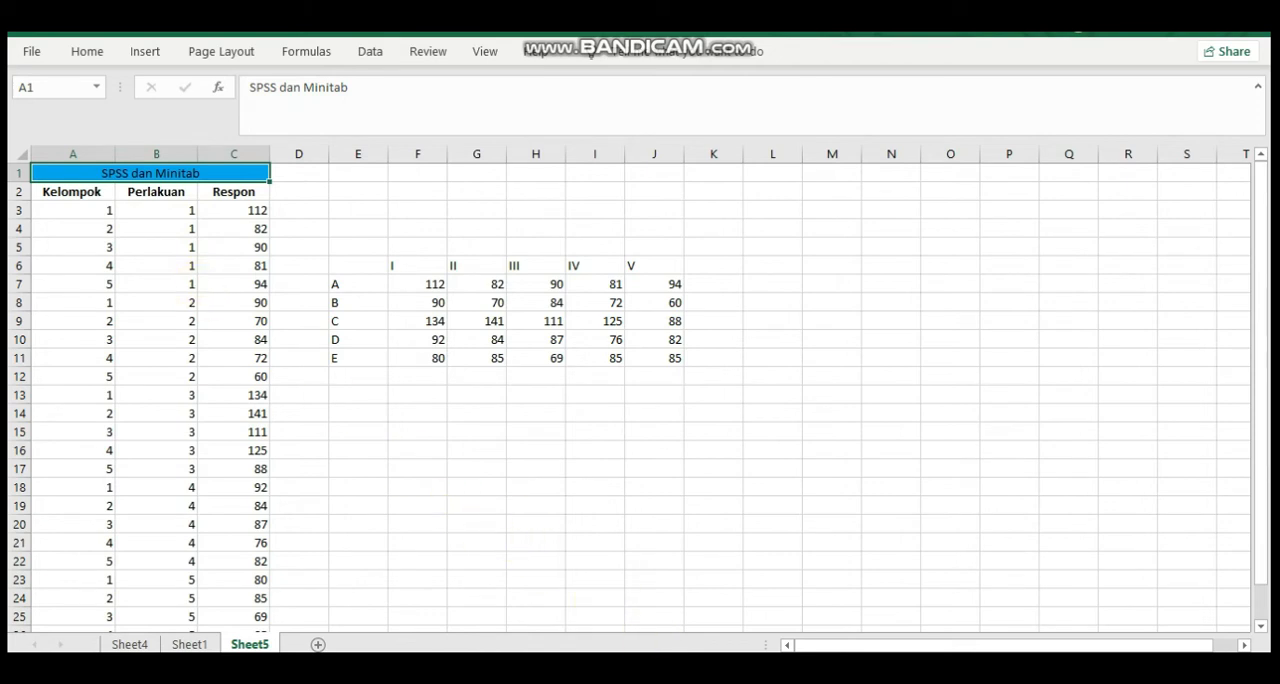
pyautogui.click(663, 634)
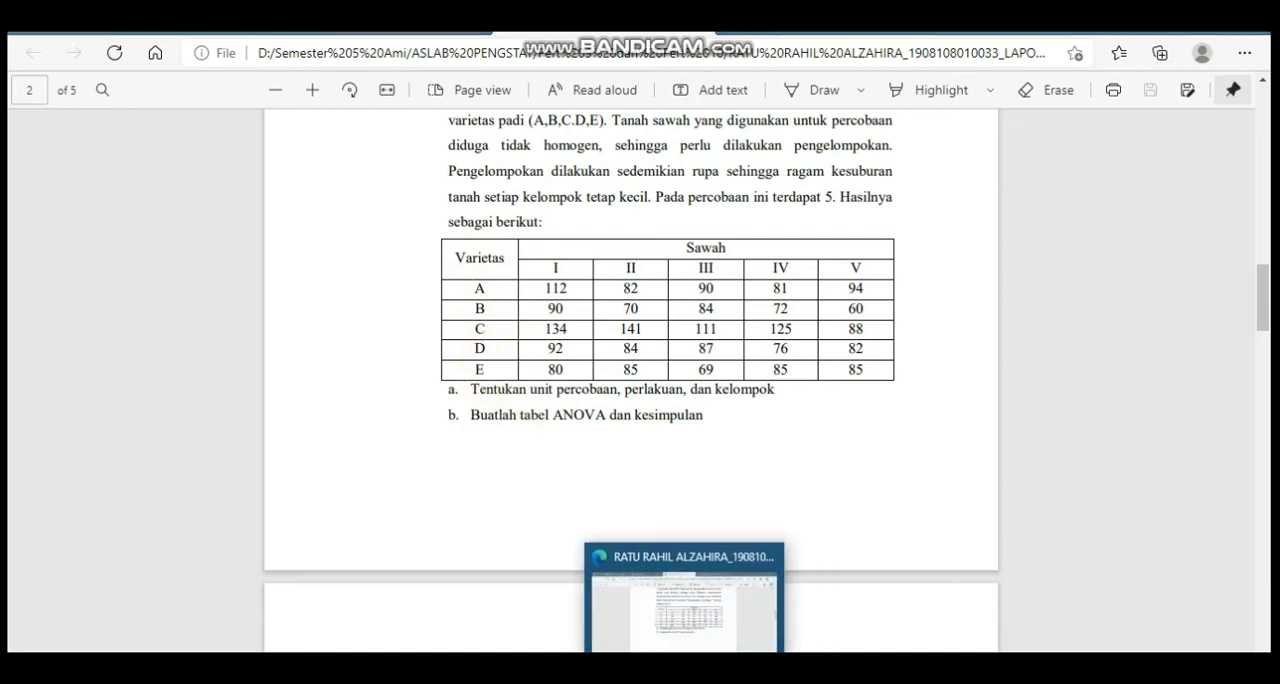
pyautogui.click(686, 650)
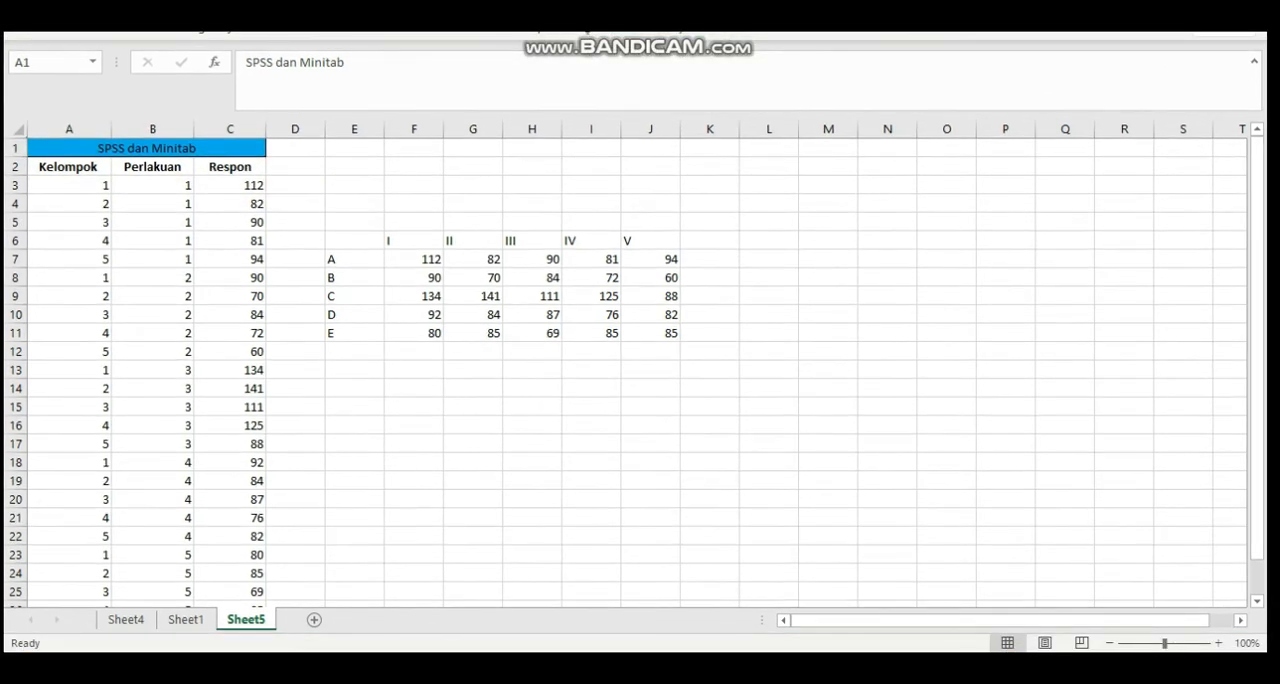
# View the PDF table and the workbook side by side to trace how the data is arranged, and return the workbook to full size
pyautogui.click(1203, 14)
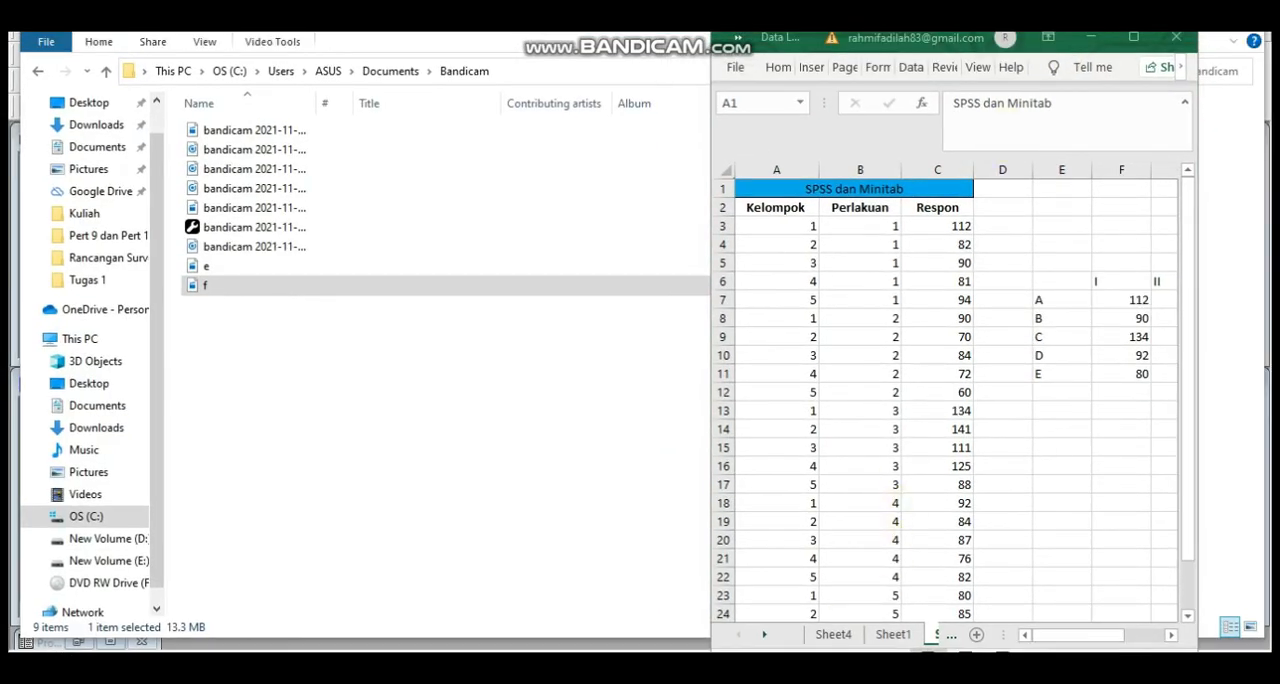
pyautogui.click(854, 189)
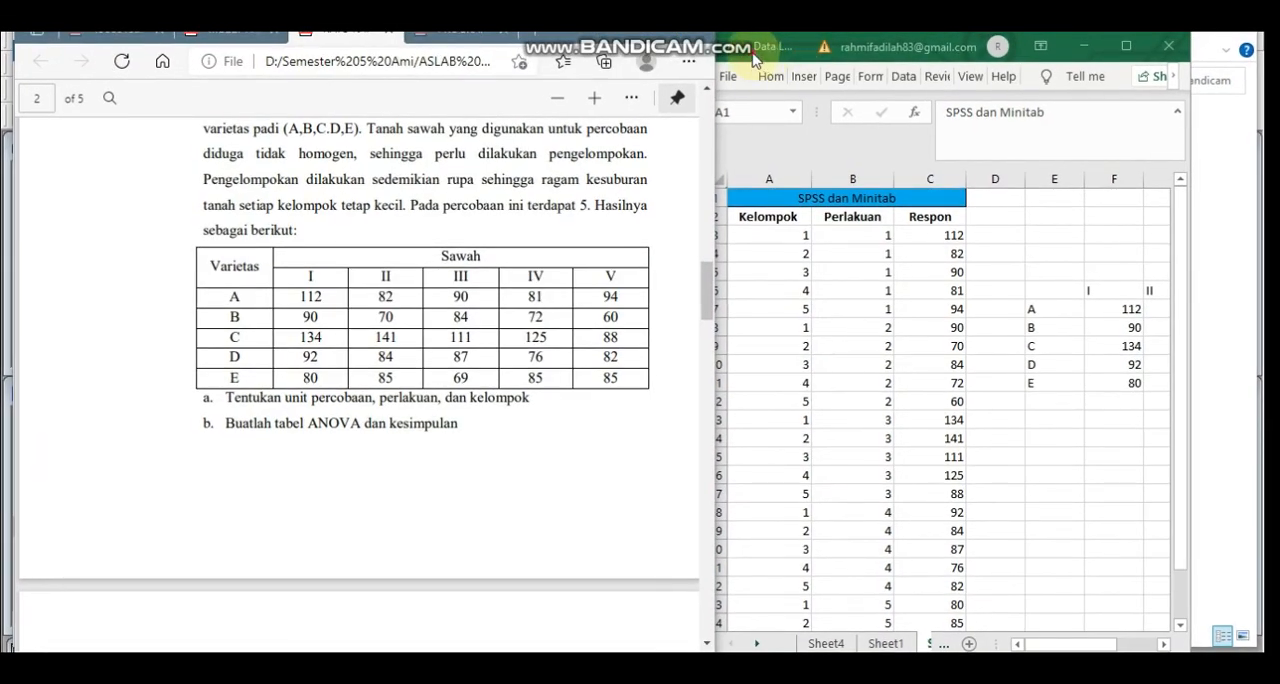
pyautogui.moveTo(755, 60); pyautogui.dragTo(815, 55)
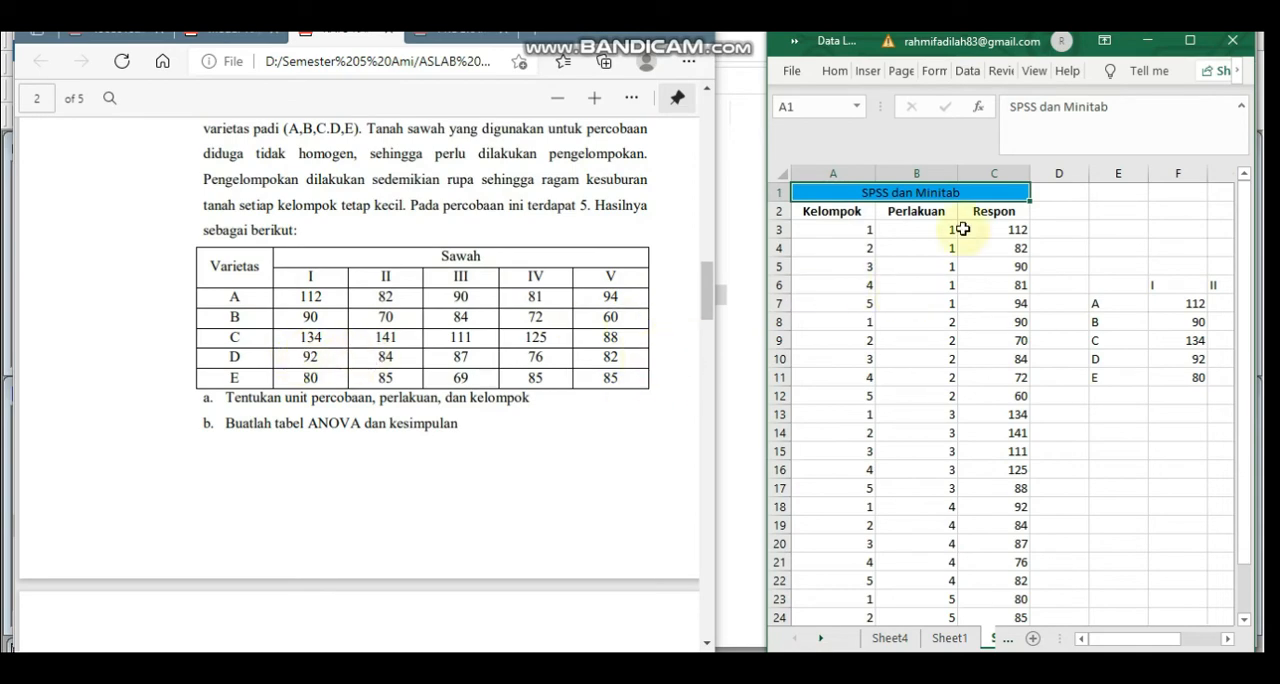
pyautogui.click(1188, 48)
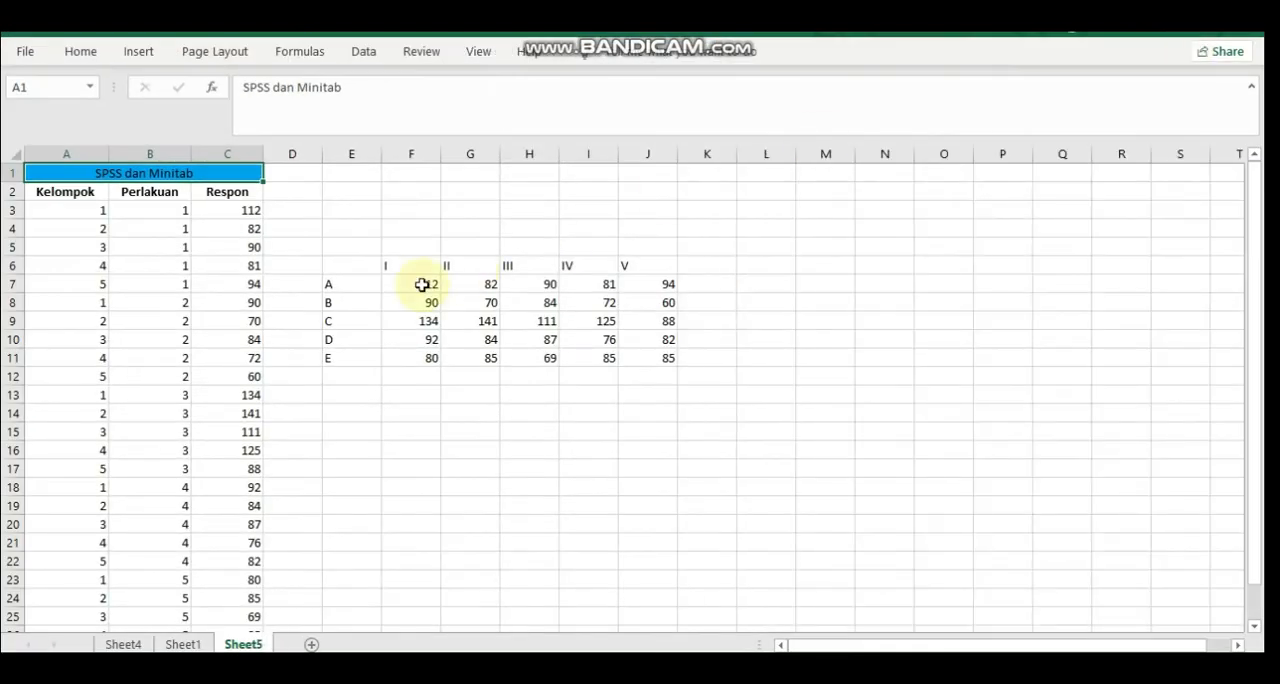
# Copy the group, treatment and response values in A3:C27 on Sheet5
pyautogui.click(57, 209)
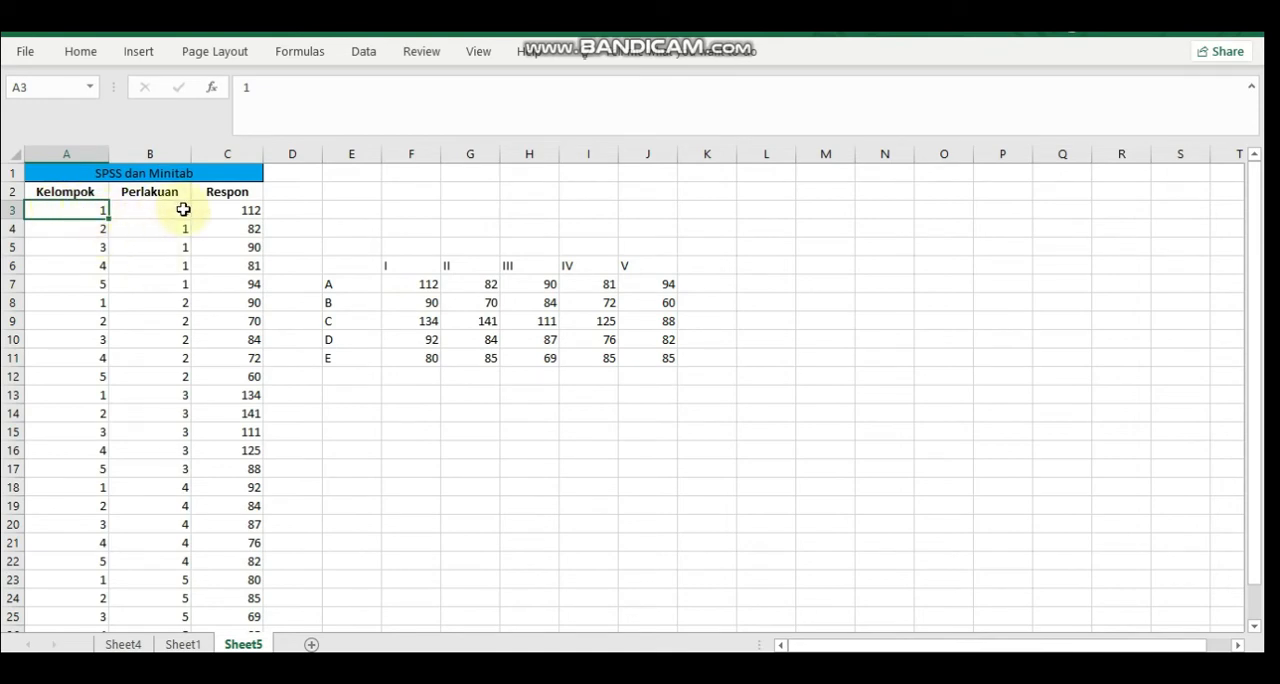
pyautogui.hotkey('shift', 'Right')
pyautogui.hotkey('shift', 'Right')
pyautogui.hotkey('shift', 'Down')
pyautogui.hotkey('shift', 'Down')
pyautogui.hotkey('shift', 'Down')
pyautogui.hotkey('shift', 'Down')
pyautogui.hotkey('shift', 'Down')
pyautogui.hotkey('shift', 'Down')
pyautogui.hotkey('shift', 'Down')
pyautogui.hotkey('shift', 'Down')
pyautogui.hotkey('shift', 'Down')
pyautogui.hotkey('shift', 'Down')
pyautogui.hotkey('shift', 'Down')
pyautogui.hotkey('shift', 'Down')
pyautogui.hotkey('shift', 'Down')
pyautogui.hotkey('shift', 'Down')
pyautogui.hotkey('shift', 'Down')
pyautogui.hotkey('shift', 'Down')
pyautogui.hotkey('shift', 'Down')
pyautogui.hotkey('shift', 'Down')
pyautogui.hotkey('shift', 'Down')
pyautogui.hotkey('shift', 'Down')
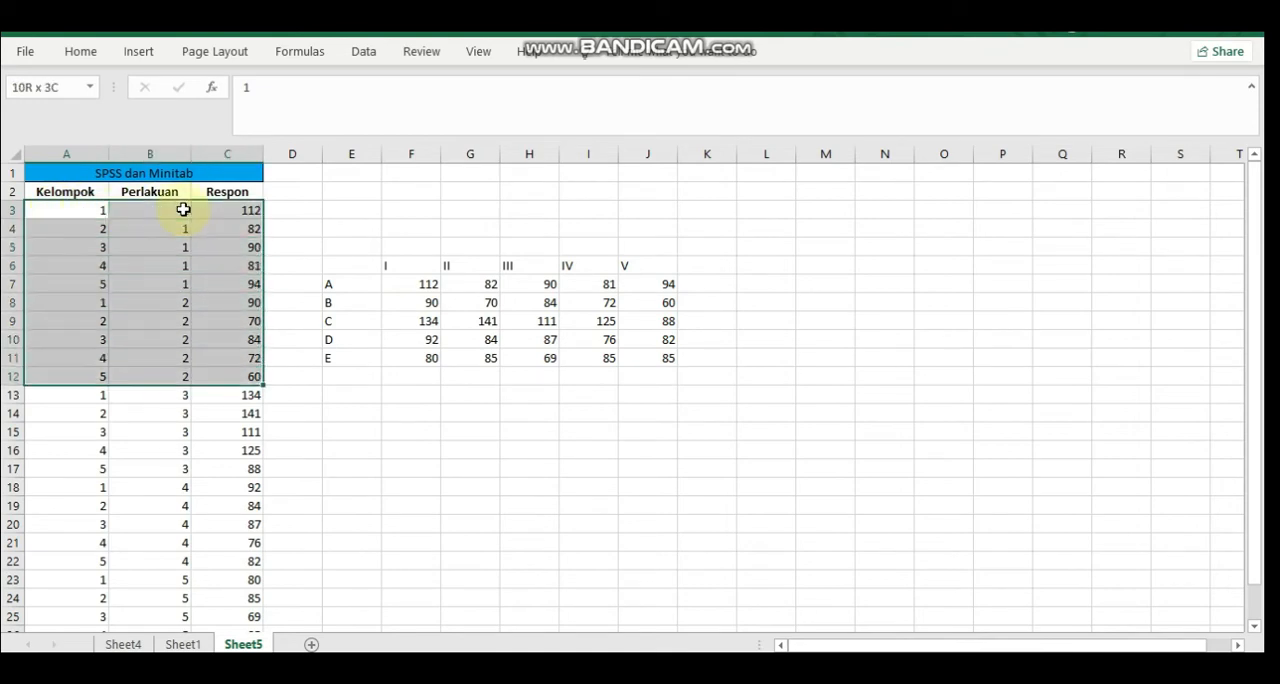
pyautogui.hotkey('shift', 'Down')
pyautogui.hotkey('shift', 'Down')
pyautogui.hotkey('shift', 'Down')
pyautogui.hotkey('shift', 'Down')
pyautogui.hotkey('shift', 'Down')
pyautogui.hotkey('shift', 'Down')
pyautogui.hotkey('shift', 'Up')
pyautogui.hotkey('shift', 'Up')
pyautogui.hotkey('shift', 'Up')
pyautogui.hotkey('shift', 'Up')
pyautogui.hotkey('shift', 'Up')
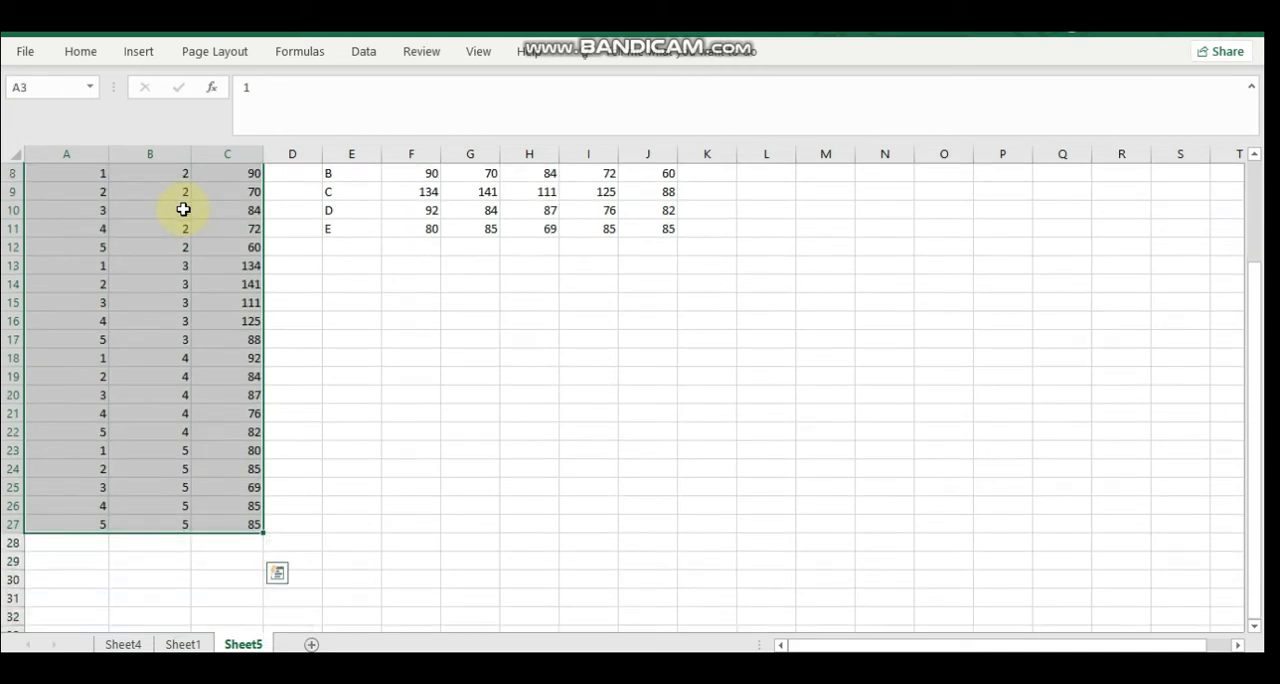
pyautogui.hotkey('ctrl', 'c')
# Switch to SPSS and remove the existing variables kelompok, perlakuan and respon from the variable definitions
pyautogui.moveTo(758, 680)
pyautogui.click(666, 628)
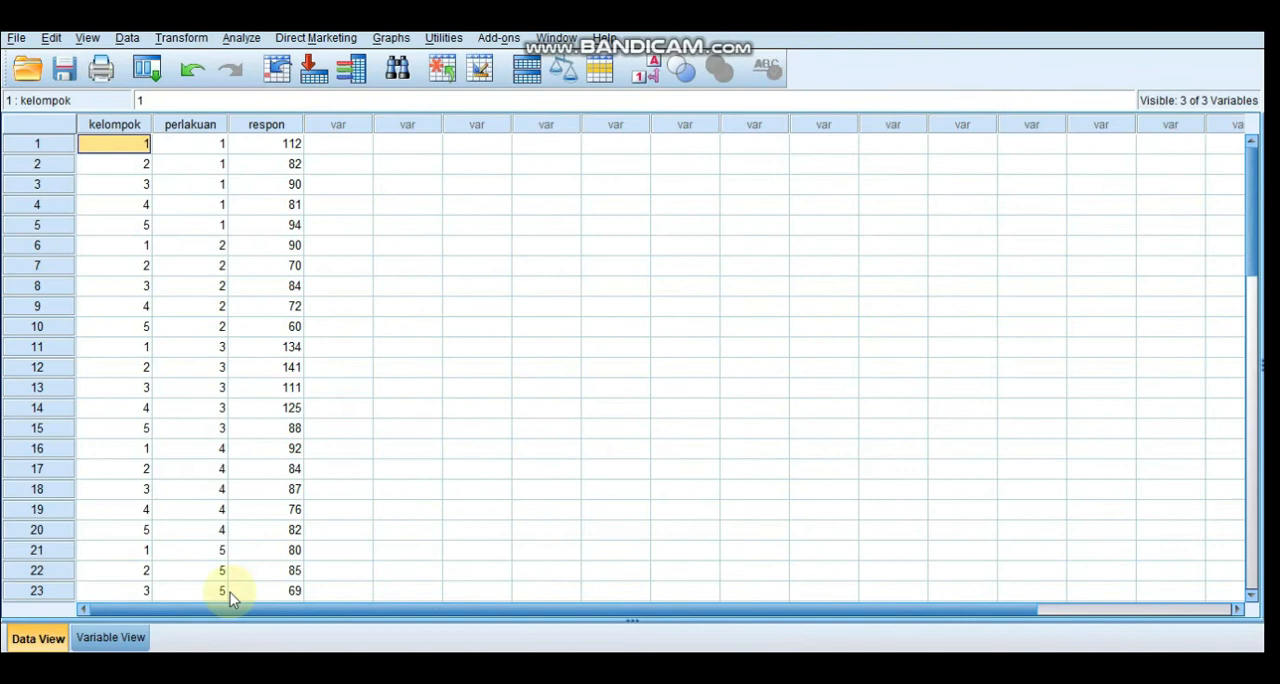
pyautogui.click(139, 643)
pyautogui.click(52, 122)
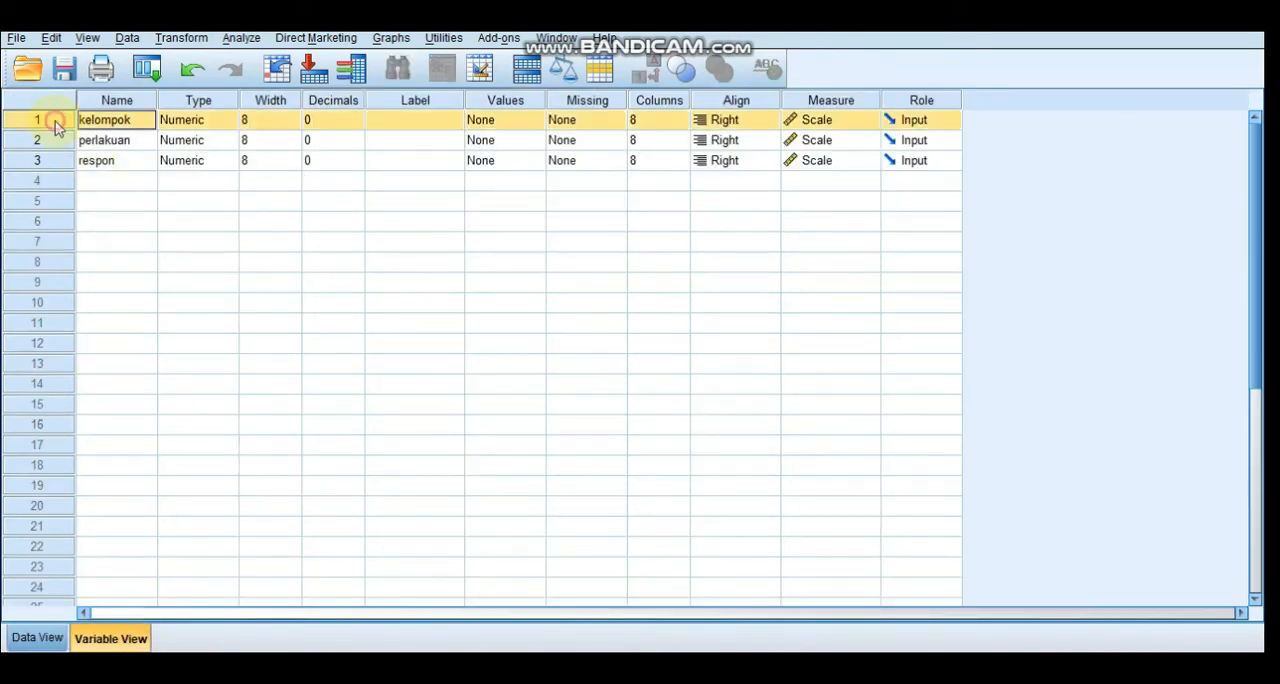
pyautogui.rightClick(55, 121)
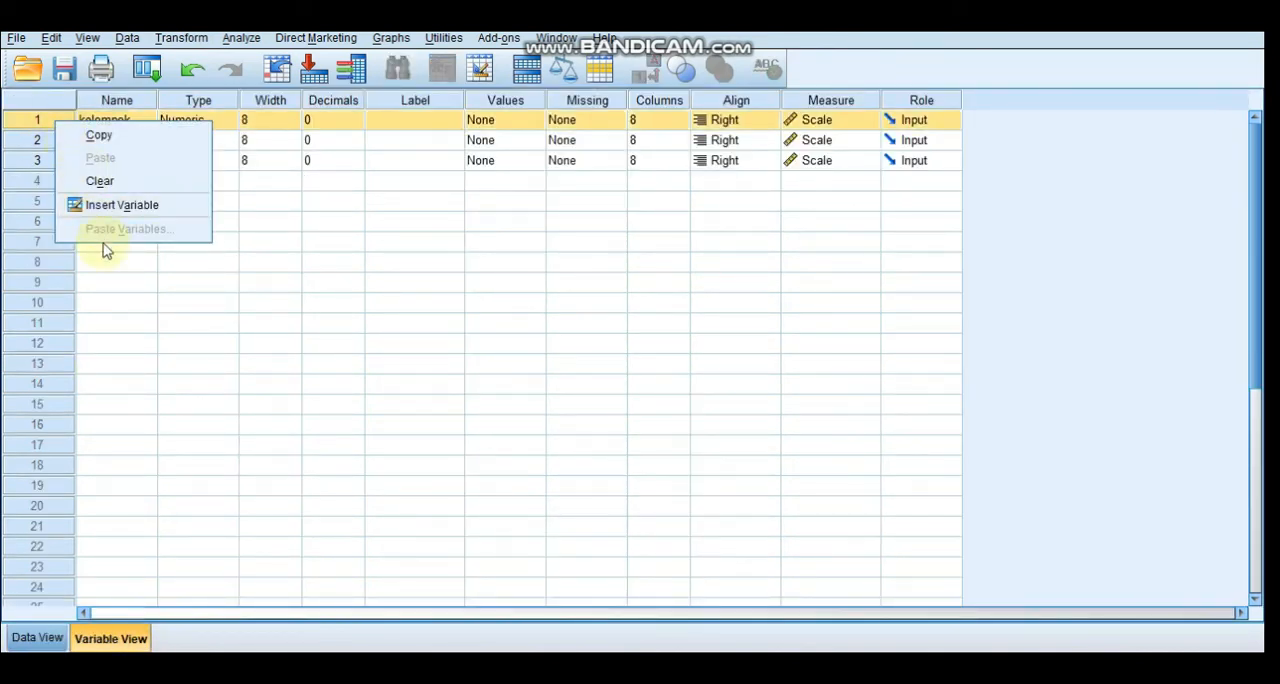
pyautogui.click(93, 183)
pyautogui.click(53, 124)
pyautogui.rightClick(54, 127)
pyautogui.click(90, 185)
pyautogui.click(63, 125)
pyautogui.rightClick(62, 128)
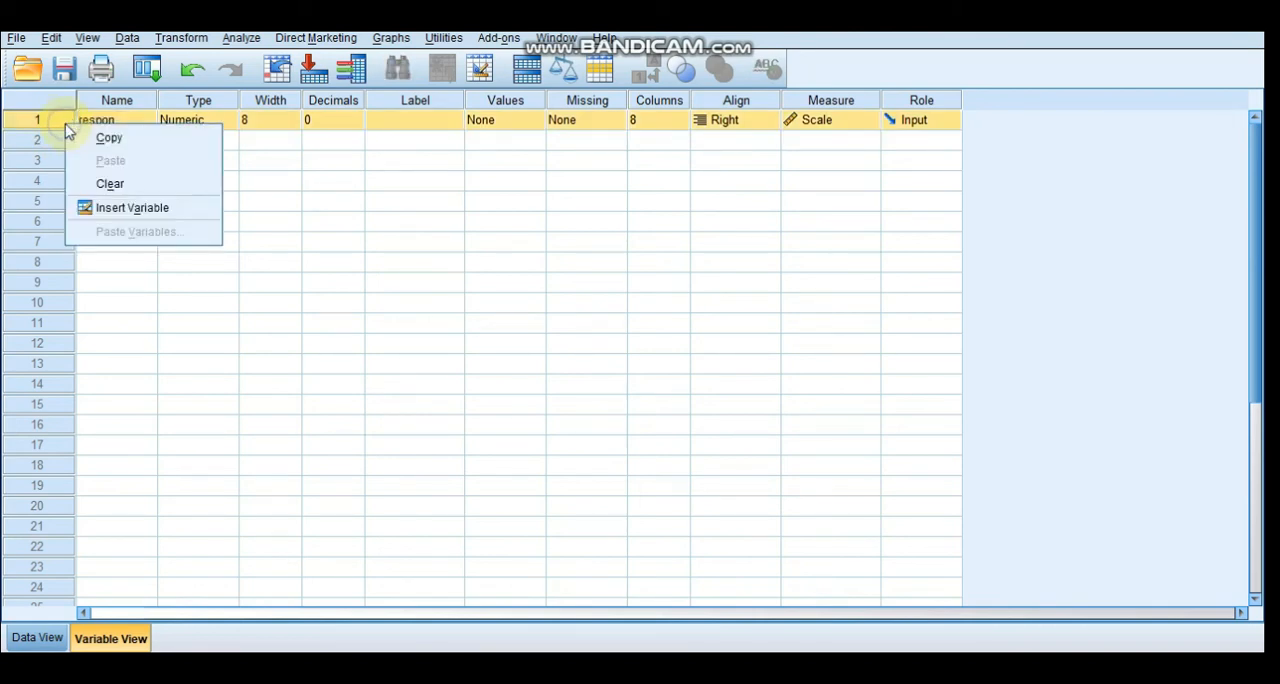
pyautogui.click(88, 188)
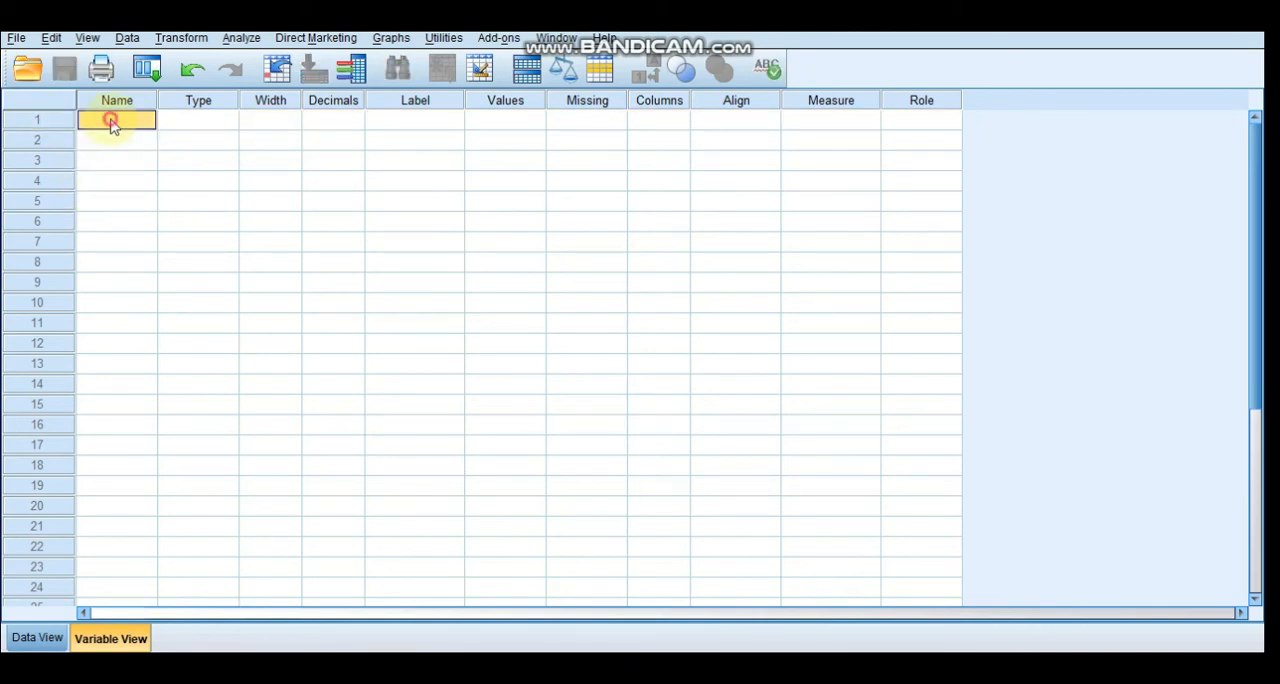
# Define three new variables named kelompok, perlakuan and respon
pyautogui.write('kelomp')
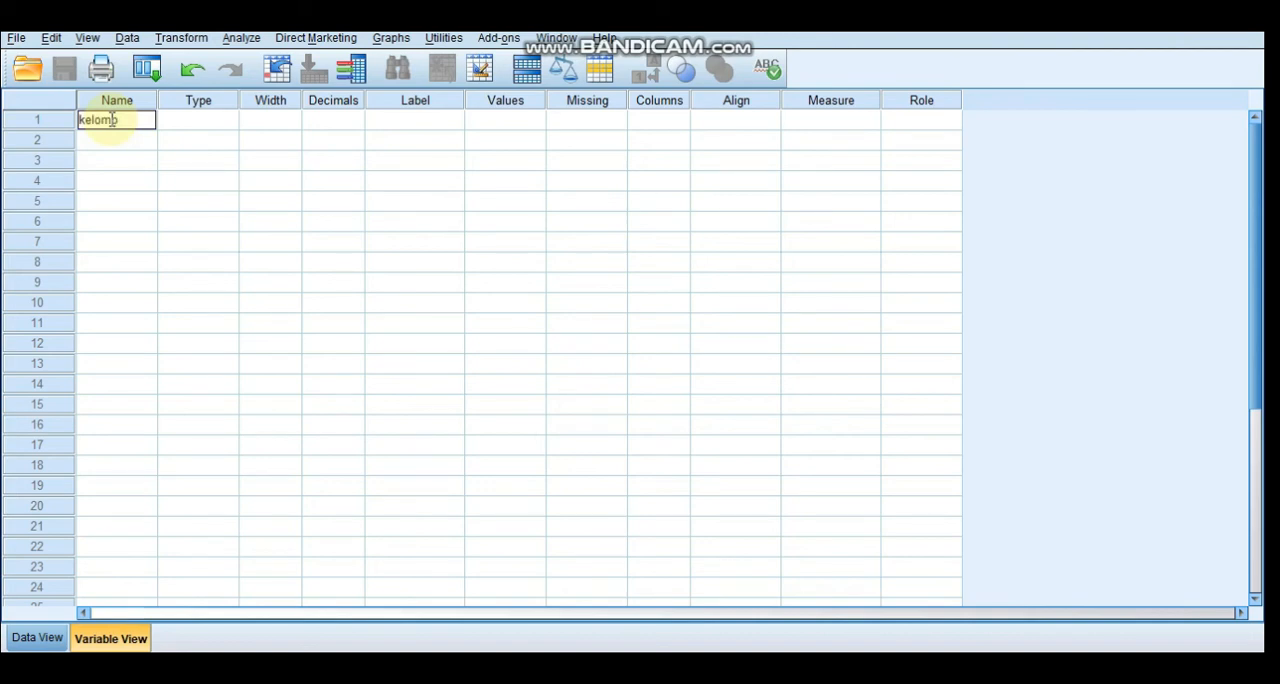
pyautogui.write('ok')
pyautogui.press('Return')
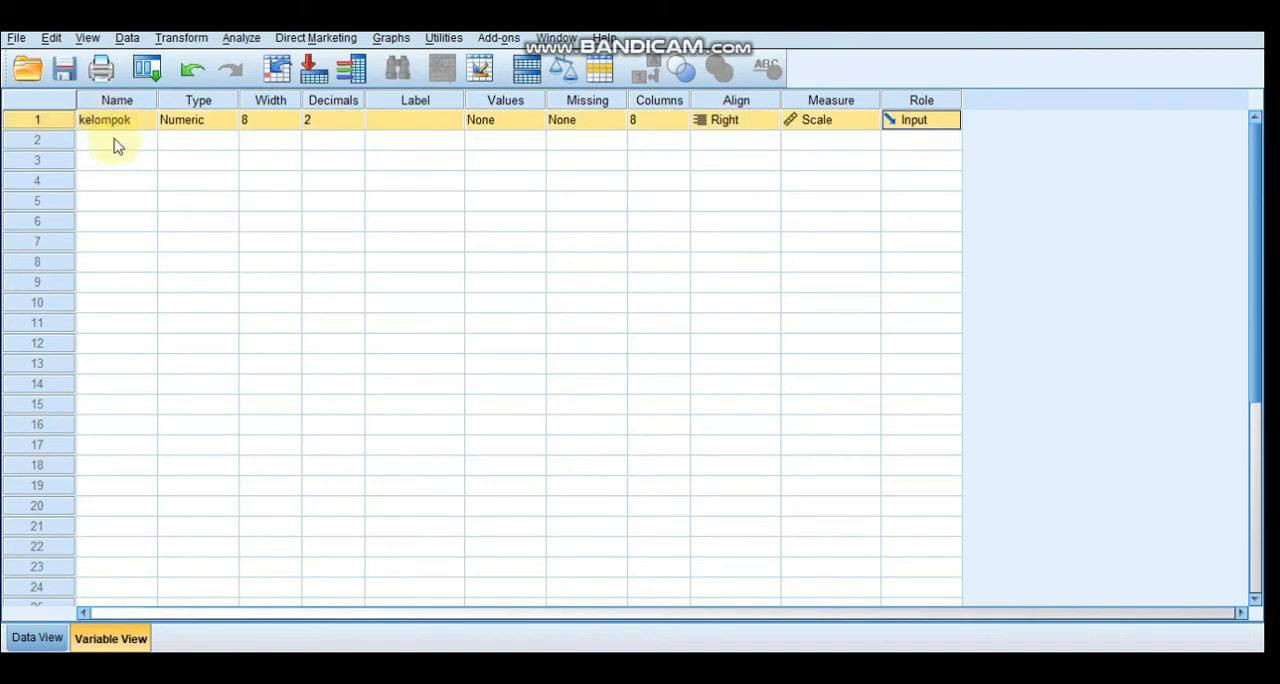
pyautogui.click(116, 141)
pyautogui.write('perlakuan')
pyautogui.press('Return')
pyautogui.click(116, 160)
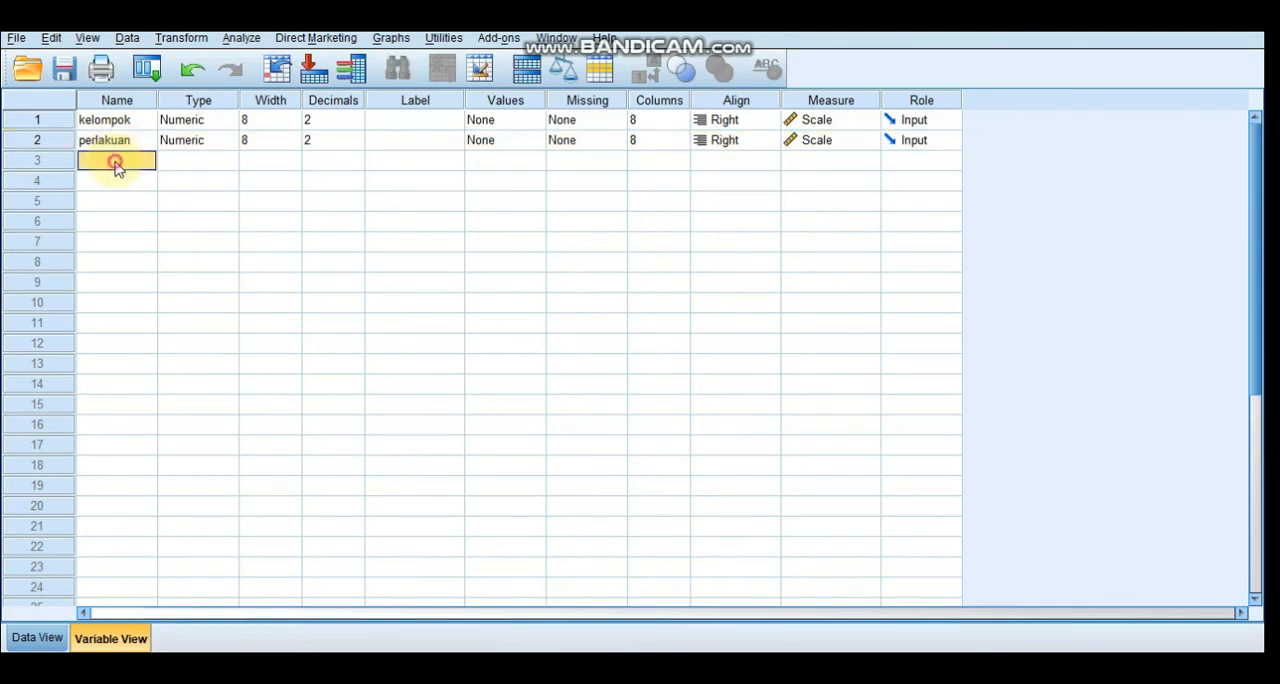
pyautogui.write('respon')
pyautogui.press('Return')
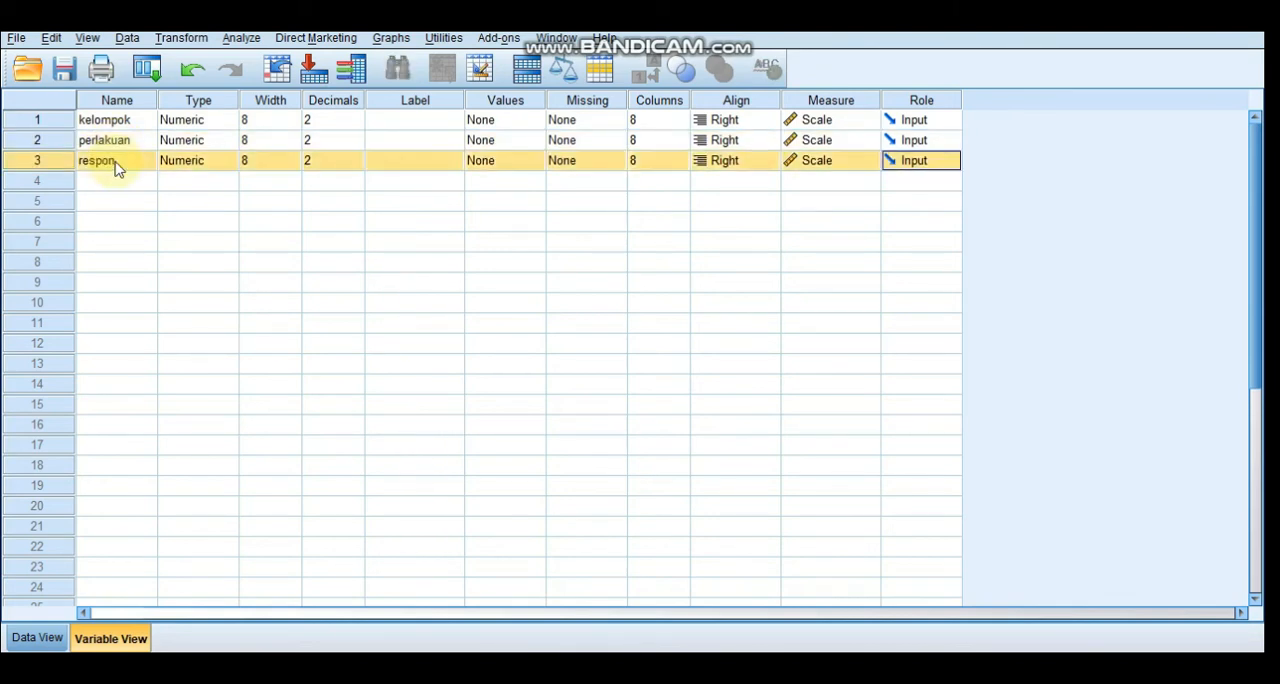
# Set the decimals of all three variables to 0 and paste the copied observations into the data grid from the first kelompok cell
pyautogui.click(357, 124)
pyautogui.click(357, 125)
pyautogui.click(358, 145)
pyautogui.click(358, 145)
pyautogui.click(358, 165)
pyautogui.click(358, 165)
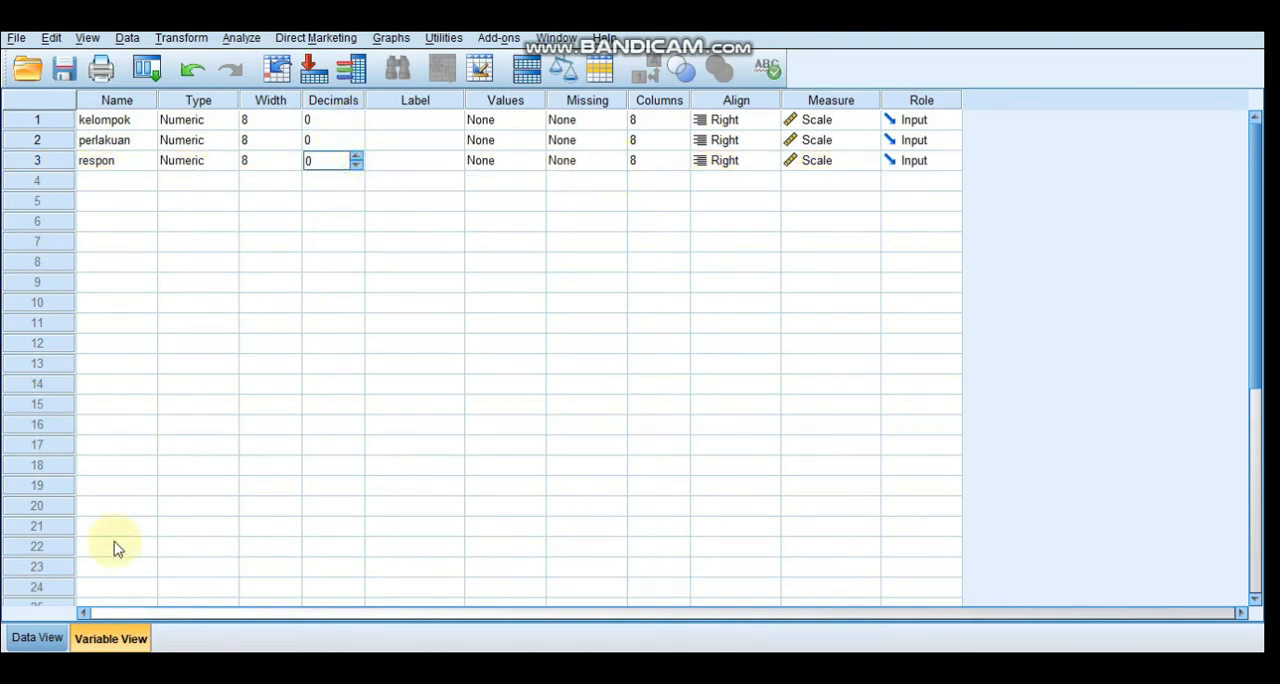
pyautogui.click(36, 640)
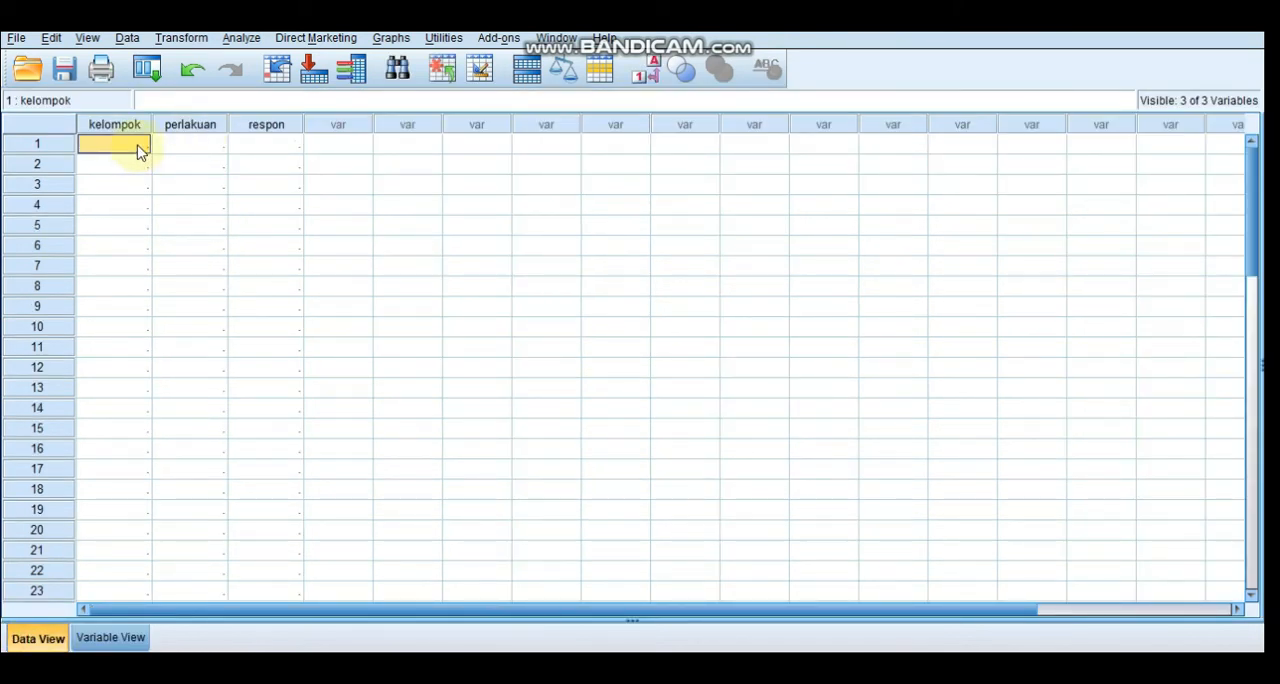
pyautogui.hotkey('ctrl', 'v')
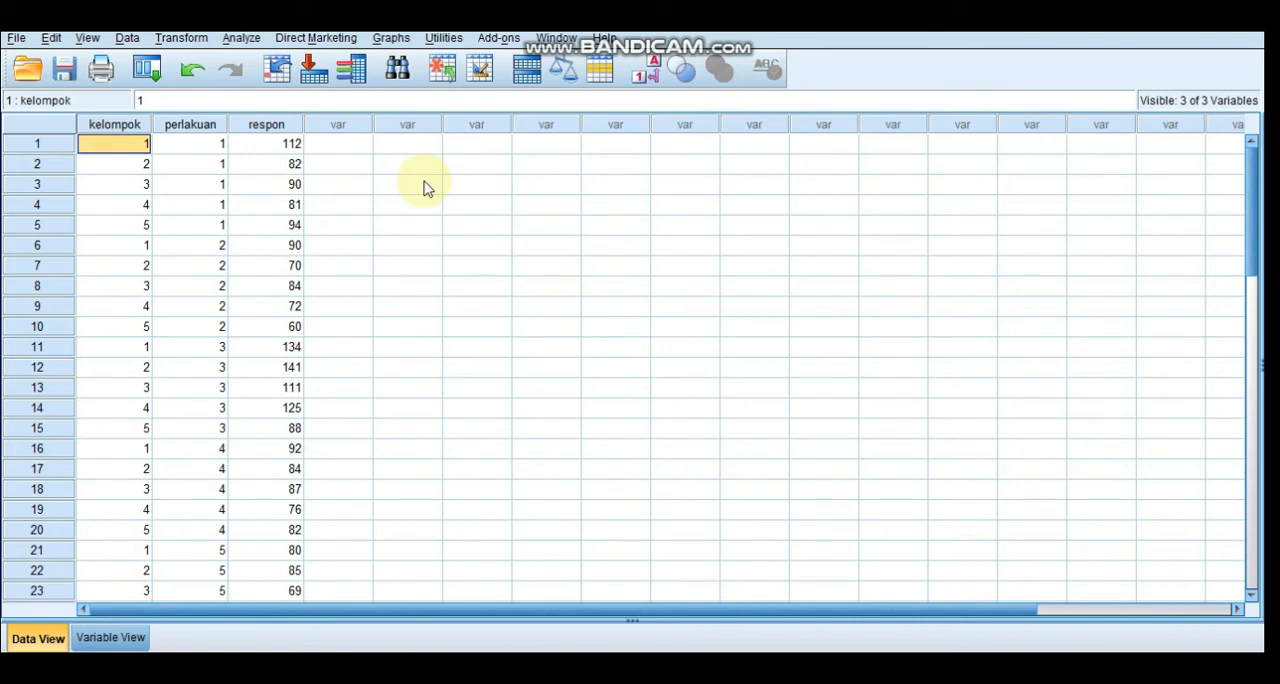
# Set up a General Linear Model Univariate analysis with respon as the dependent variable and kelompok and perlakuan as fixed factors
pyautogui.click(250, 43)
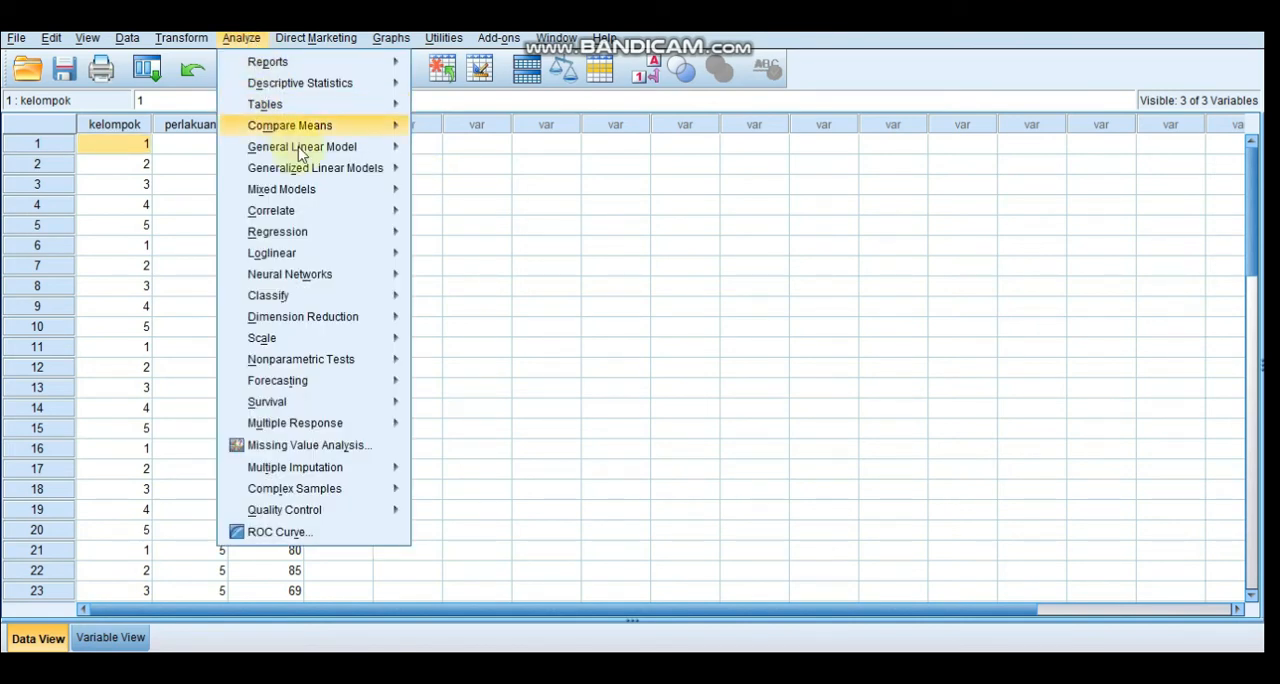
pyautogui.moveTo(315, 172)
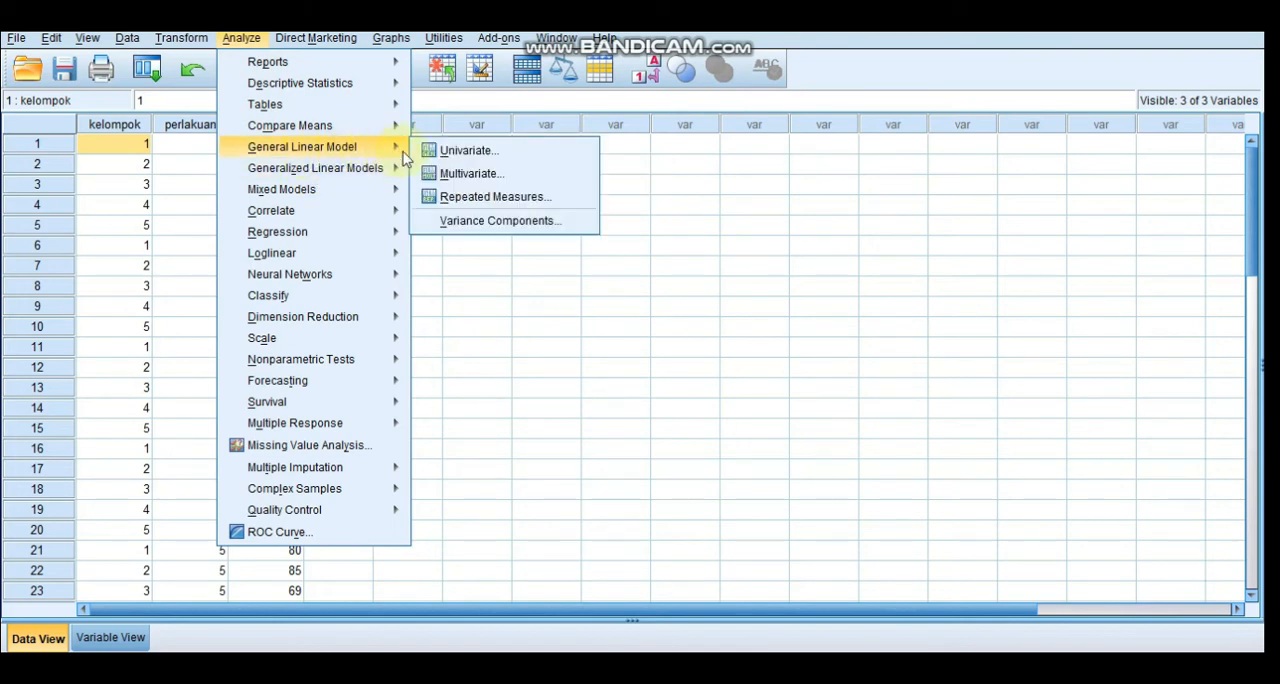
pyautogui.click(443, 151)
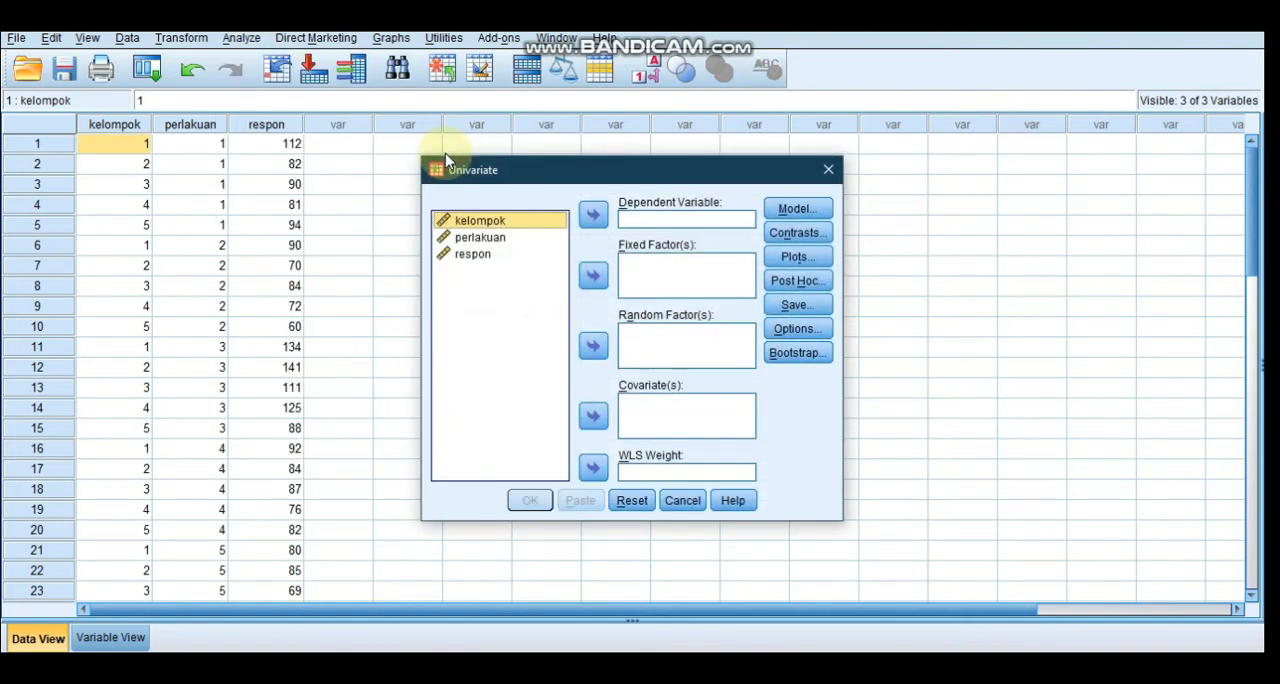
pyautogui.click(490, 256)
pyautogui.click(593, 215)
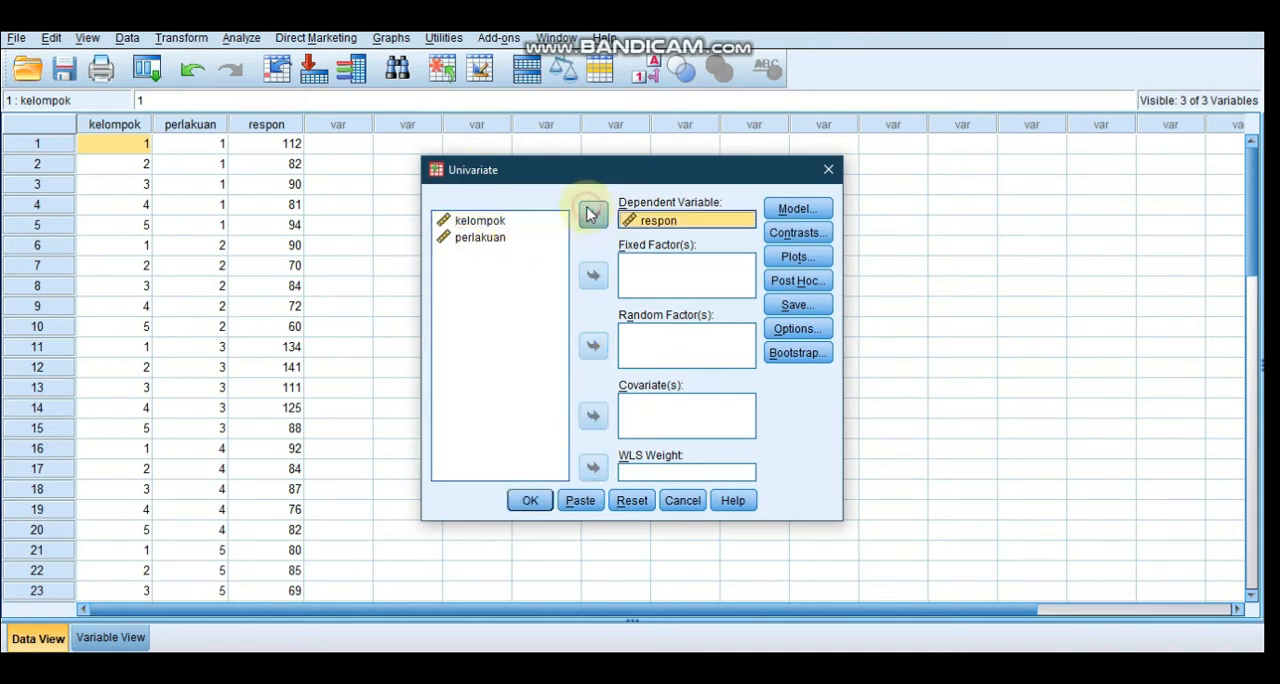
pyautogui.click(650, 271)
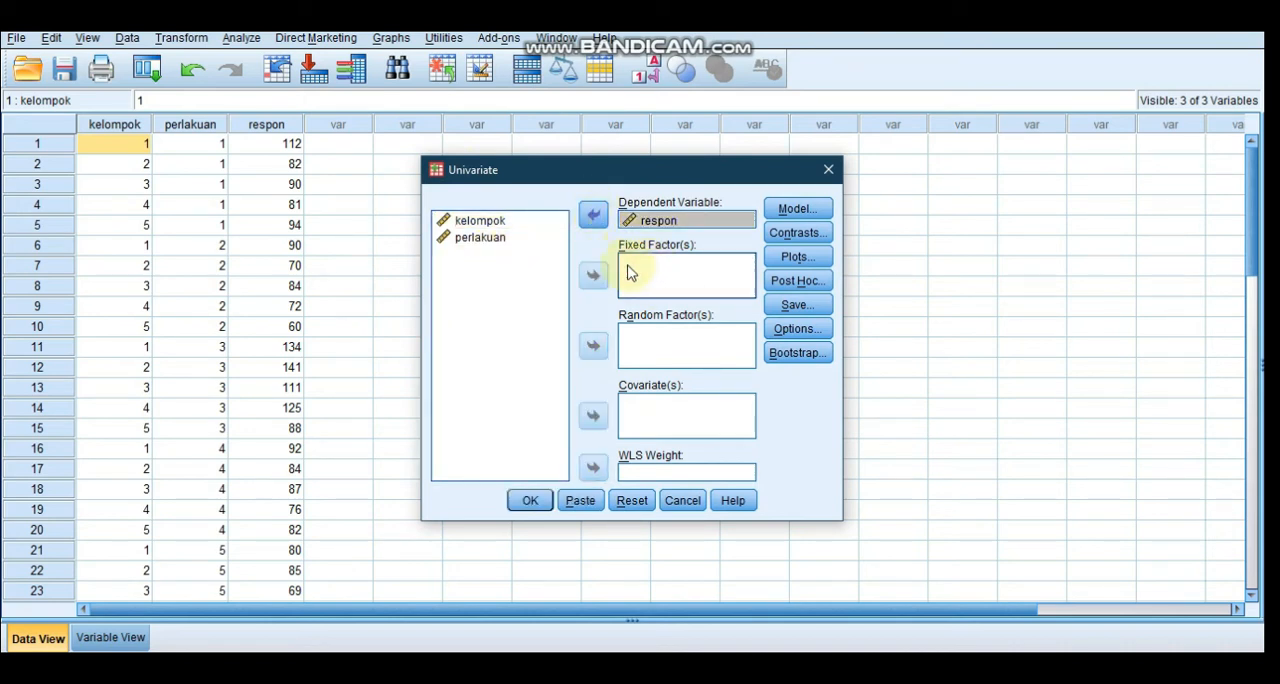
pyautogui.click(502, 228)
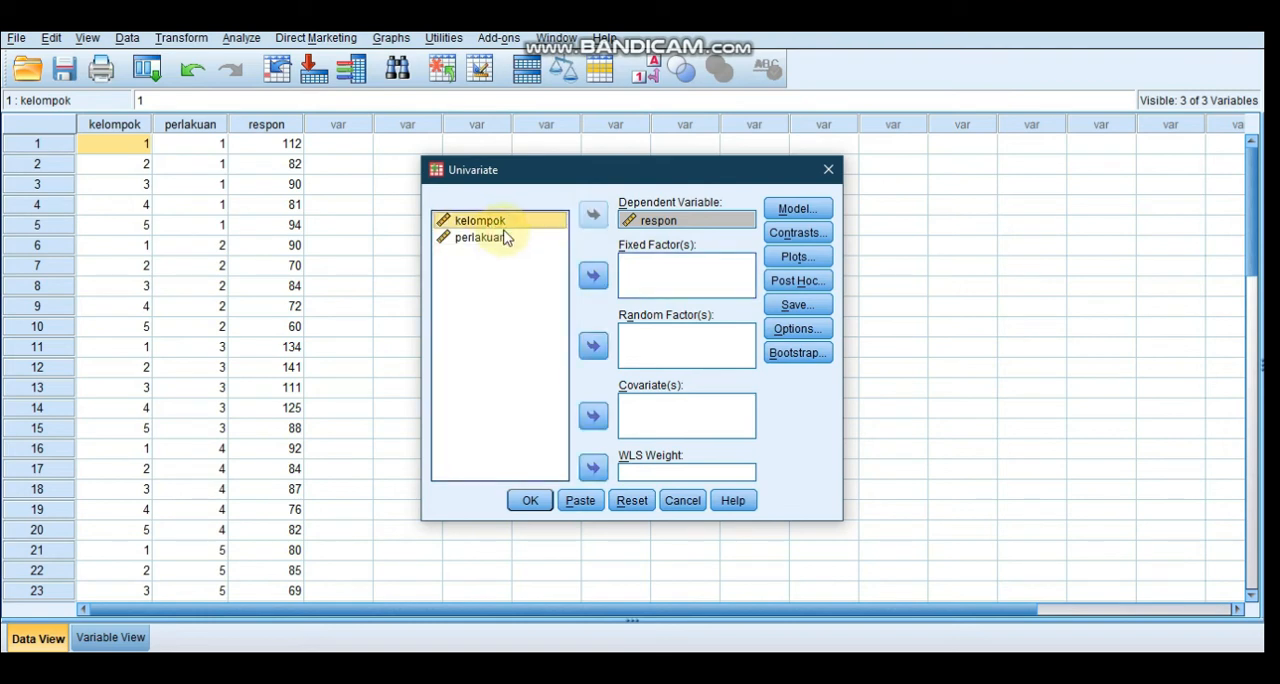
pyautogui.keyDown('shift'); pyautogui.click(537, 261); pyautogui.keyUp('shift')
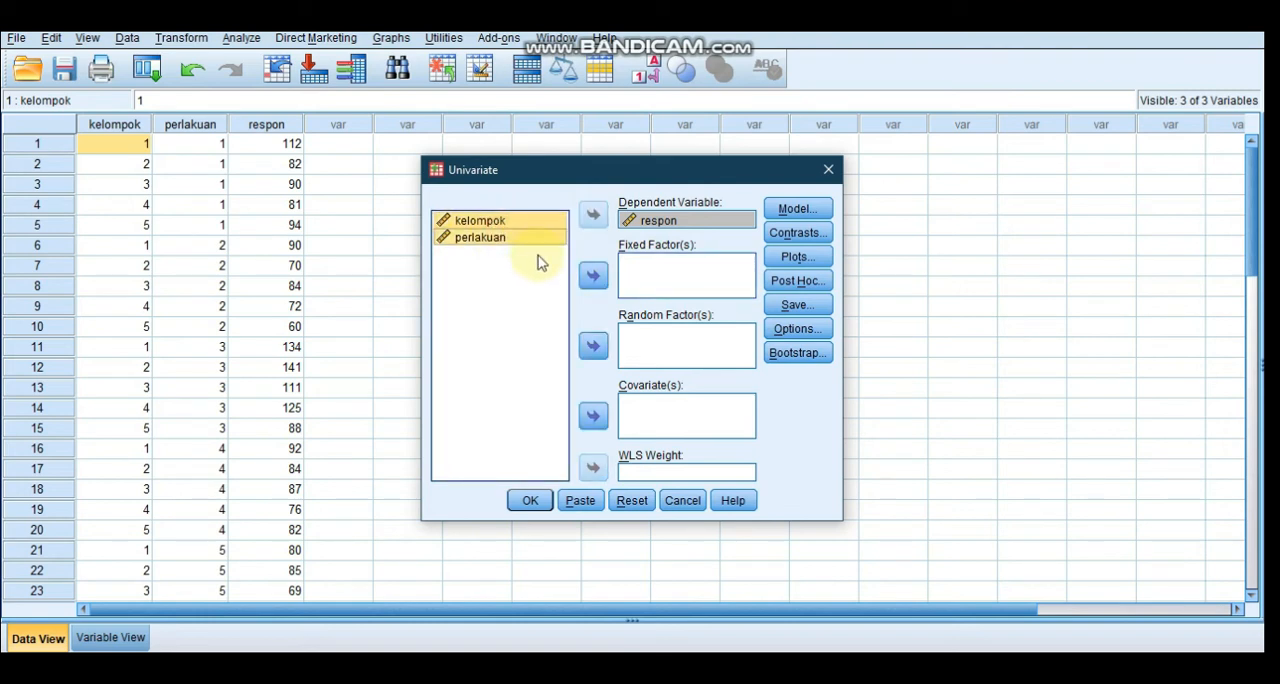
pyautogui.click(593, 275)
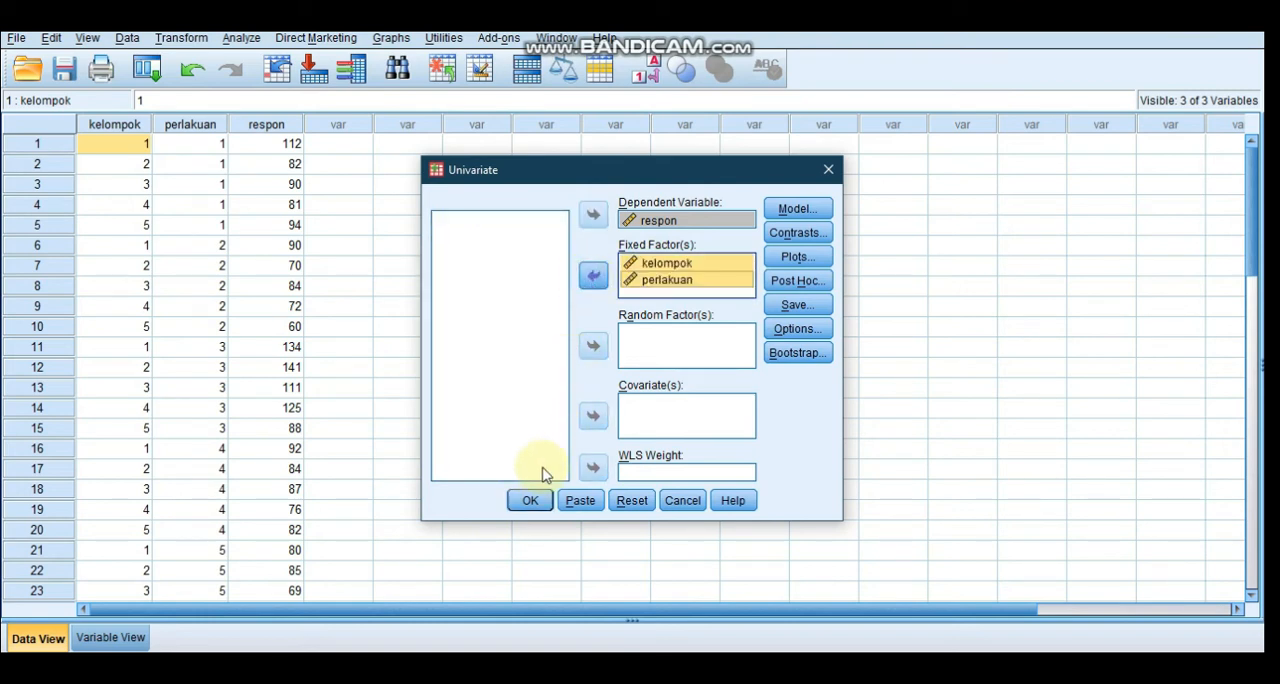
pyautogui.click(531, 500)
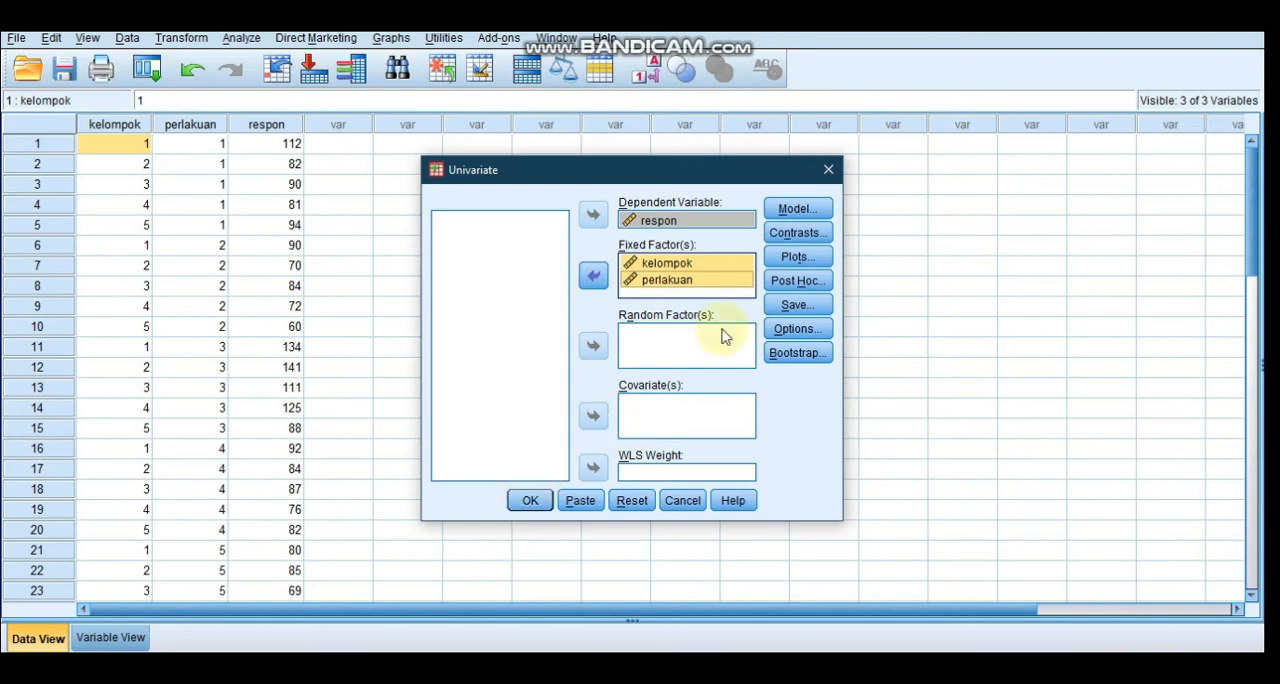
# Set the Univariate model specification to Custom
pyautogui.click(800, 208)
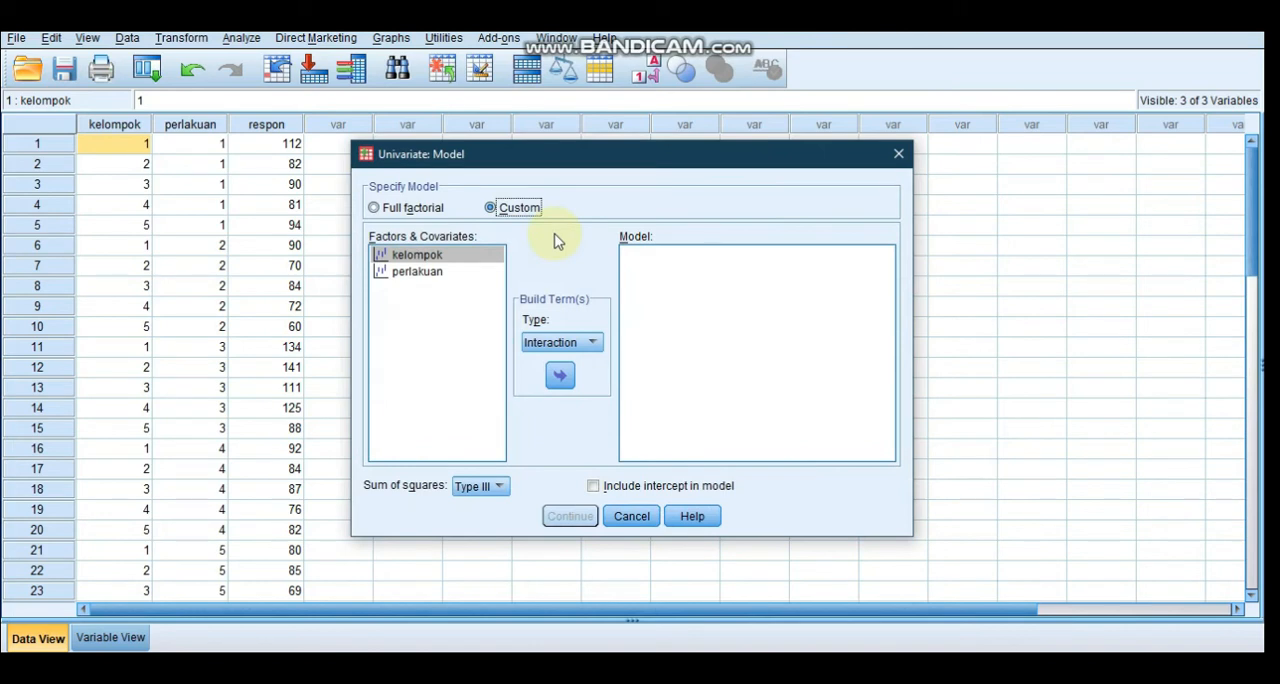
pyautogui.click(398, 210)
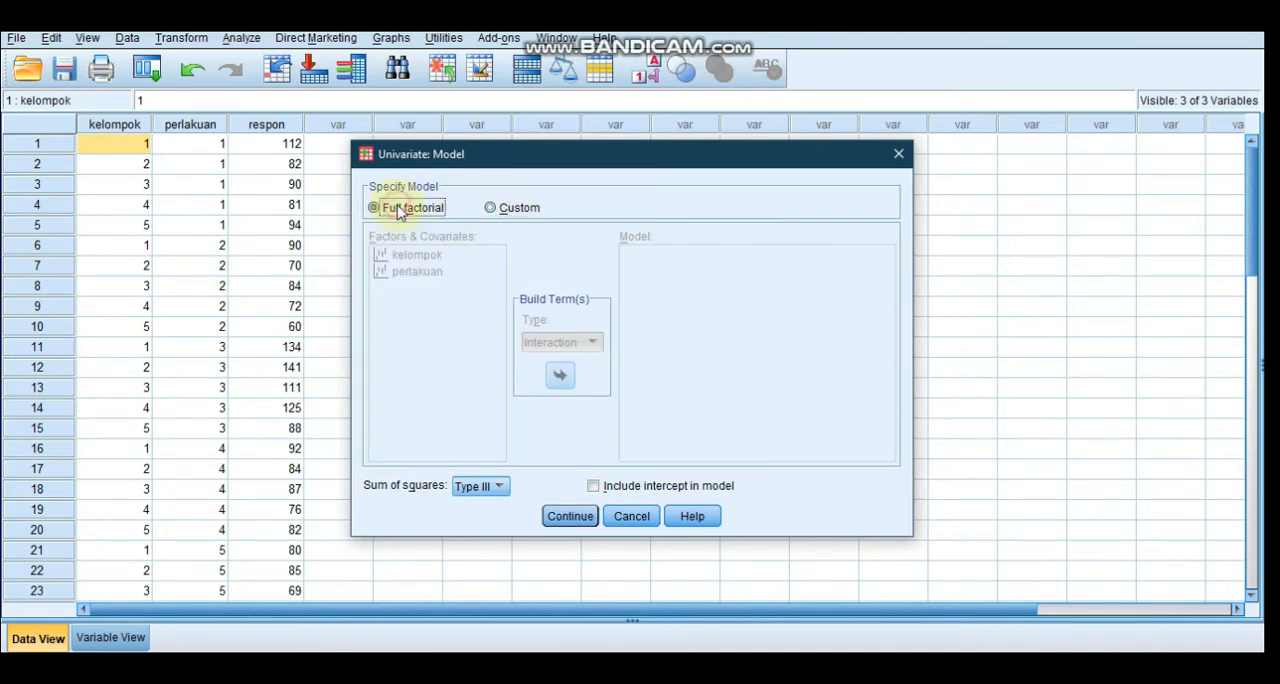
pyautogui.click(494, 208)
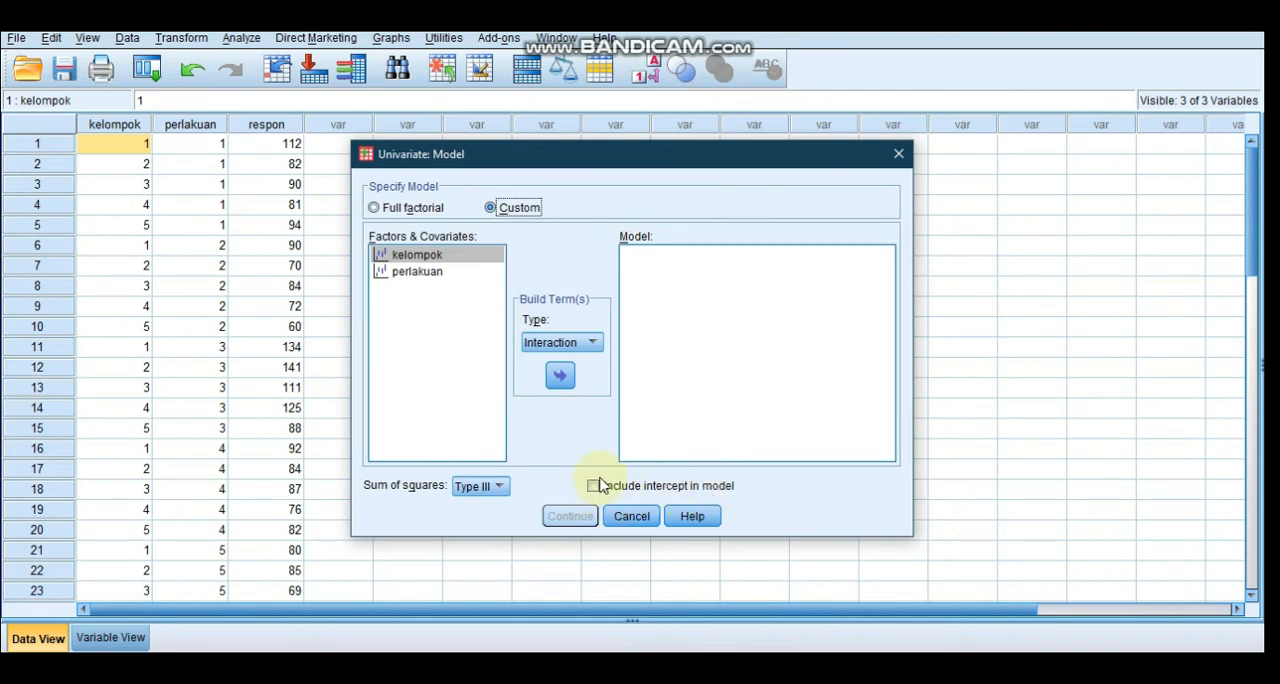
pyautogui.click(425, 260)
pyautogui.hotkey('alt', 'a')
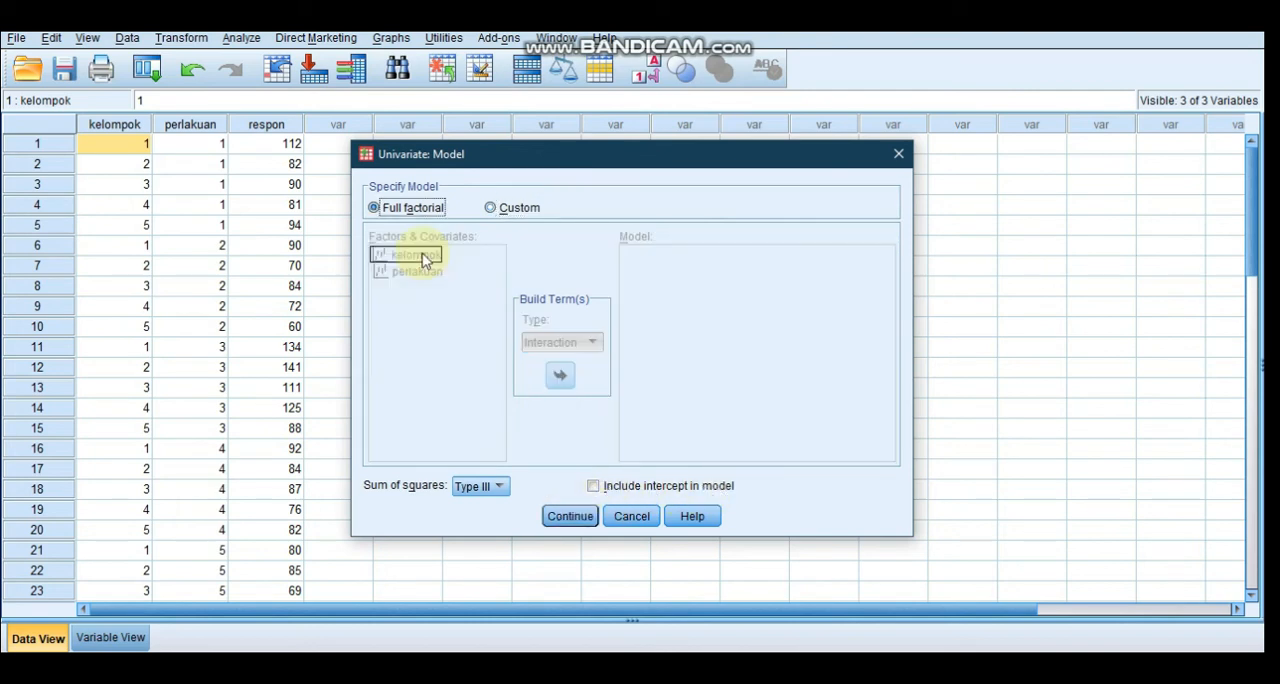
pyautogui.click(446, 312)
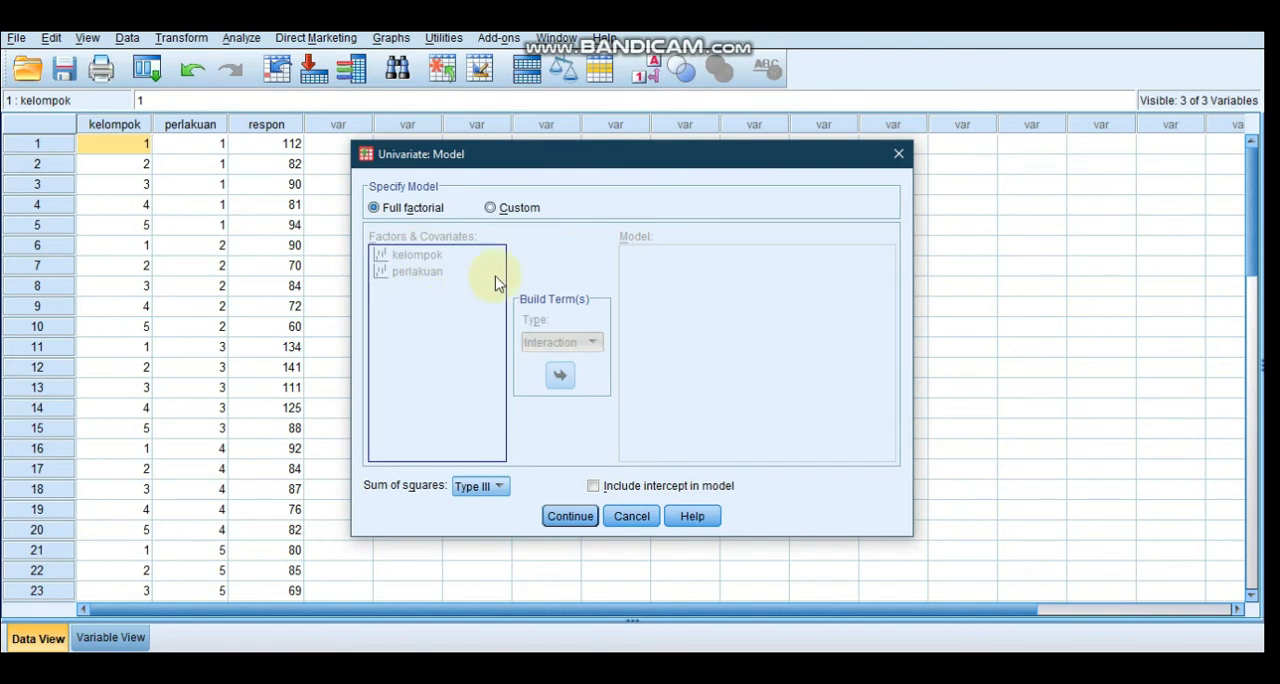
pyautogui.click(508, 210)
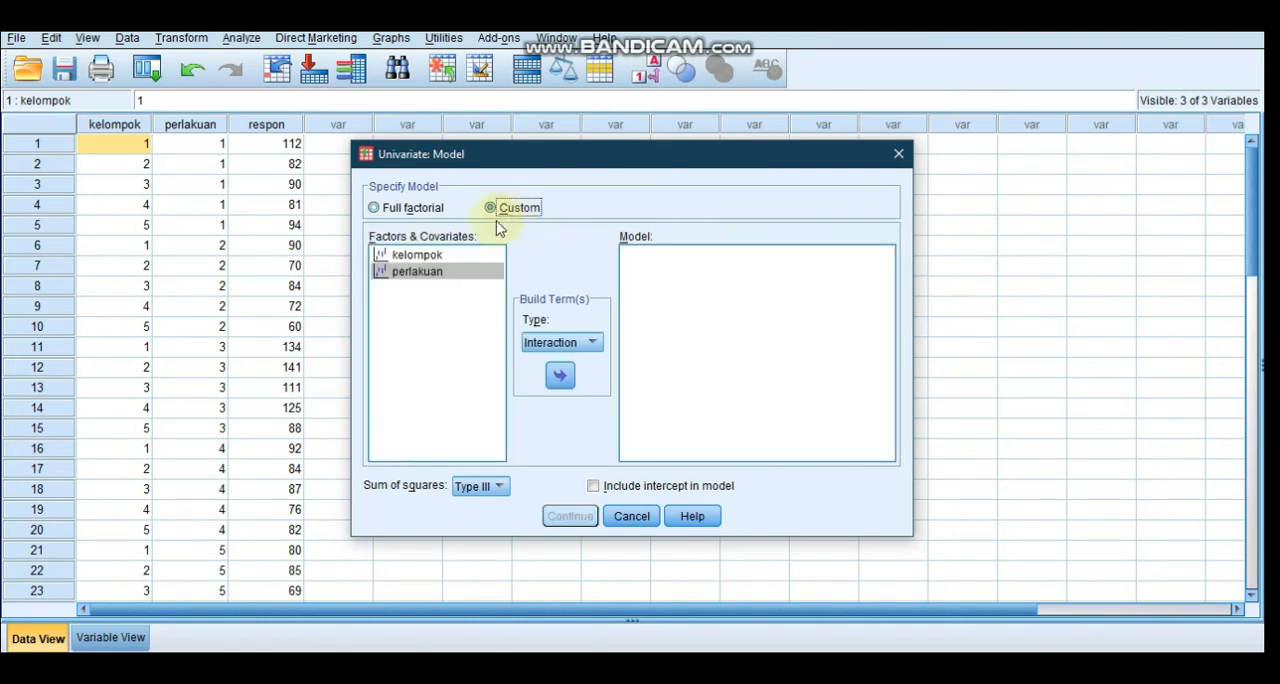
# Add kelompok and perlakuan as separate terms of the custom model and run the Univariate analysis
pyautogui.click(434, 255)
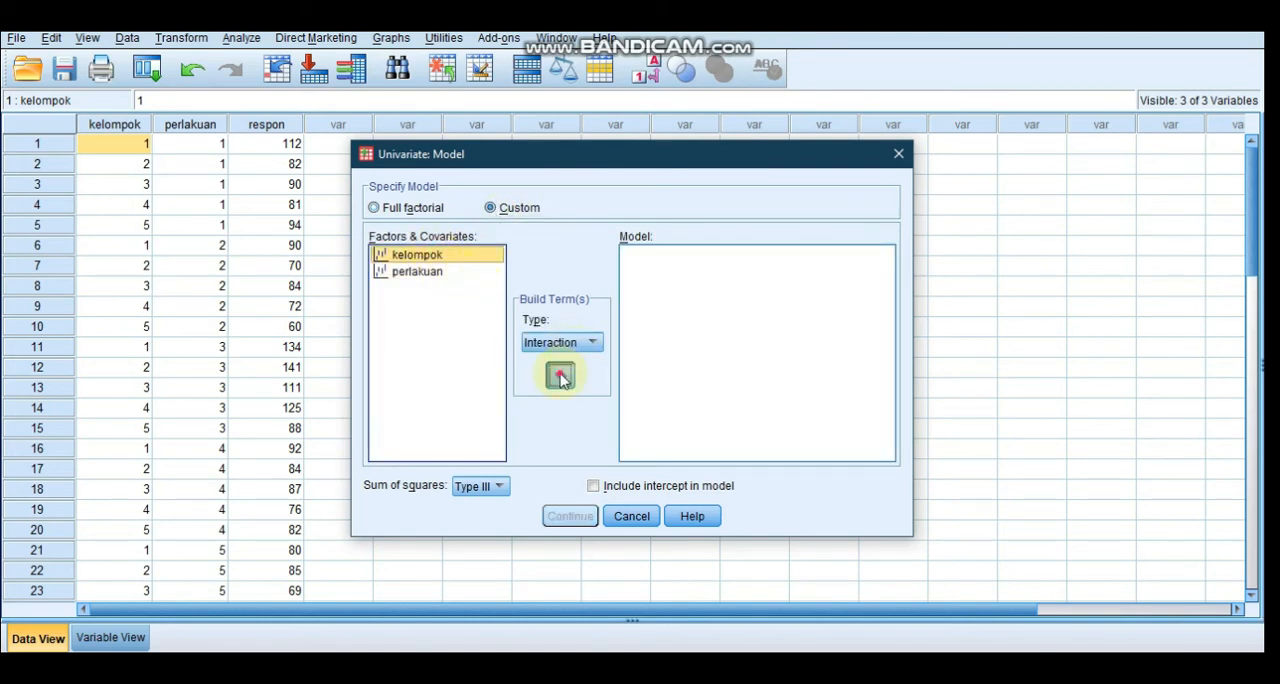
pyautogui.click(560, 375)
pyautogui.click(420, 272)
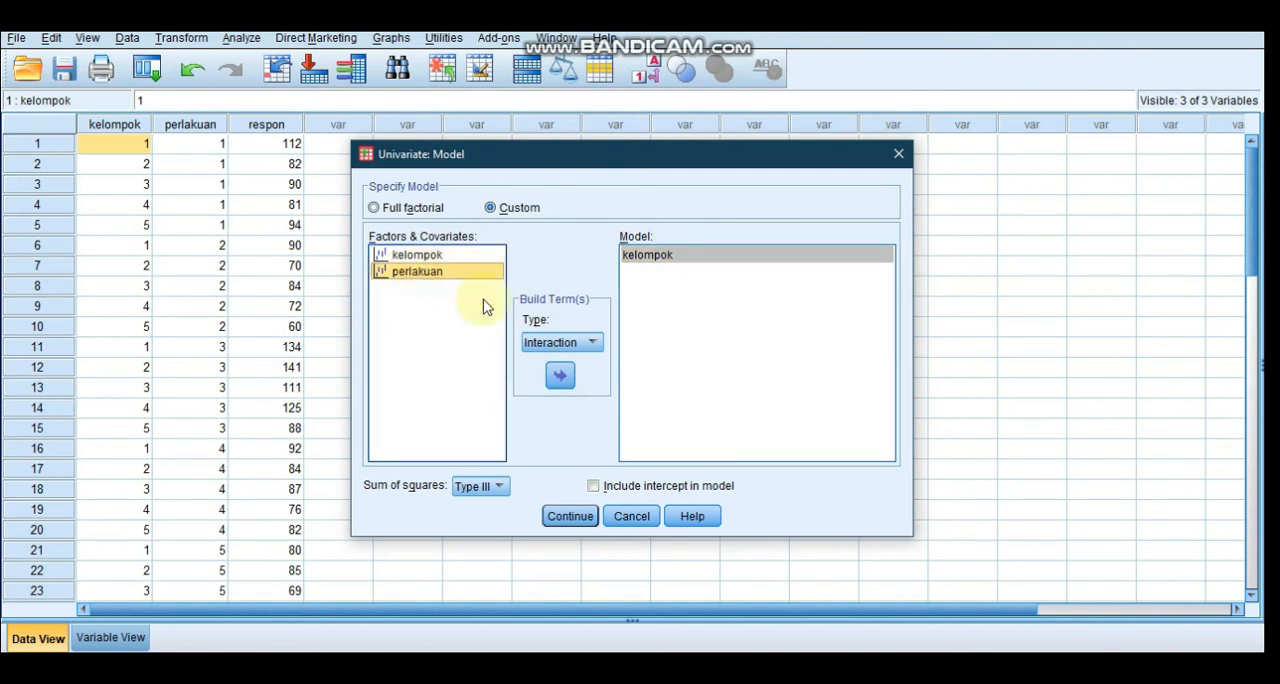
pyautogui.click(563, 378)
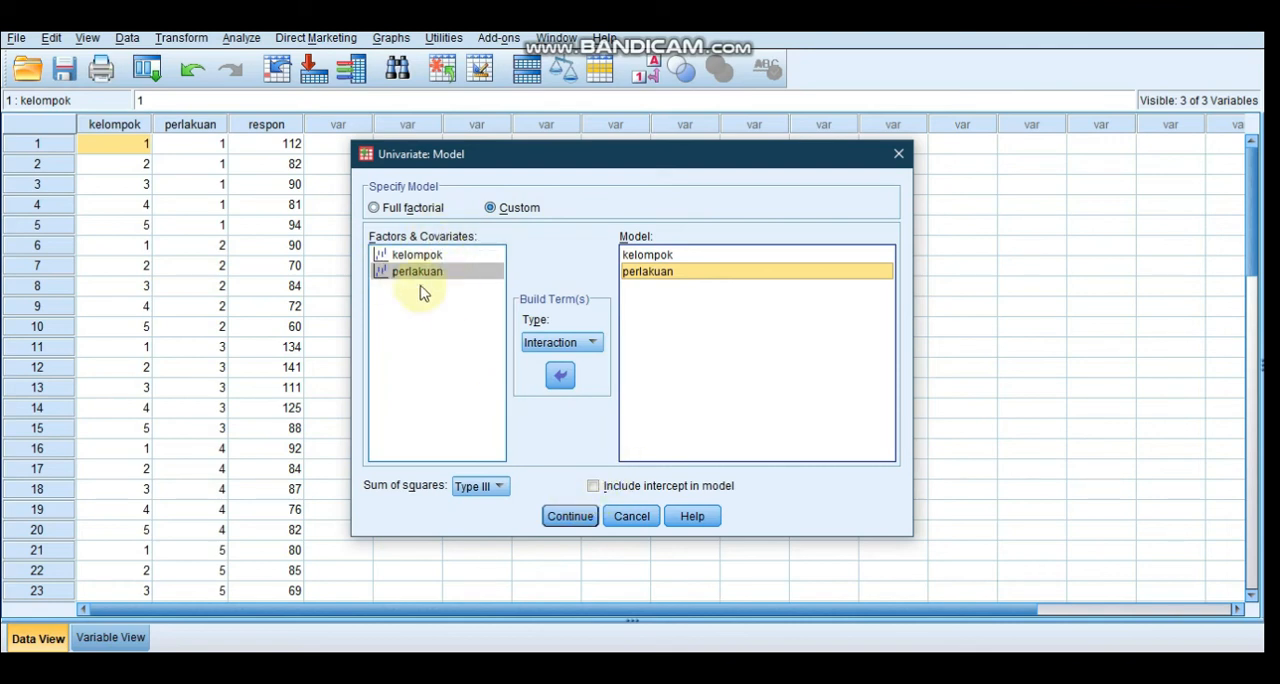
pyautogui.click(571, 378)
pyautogui.click(568, 515)
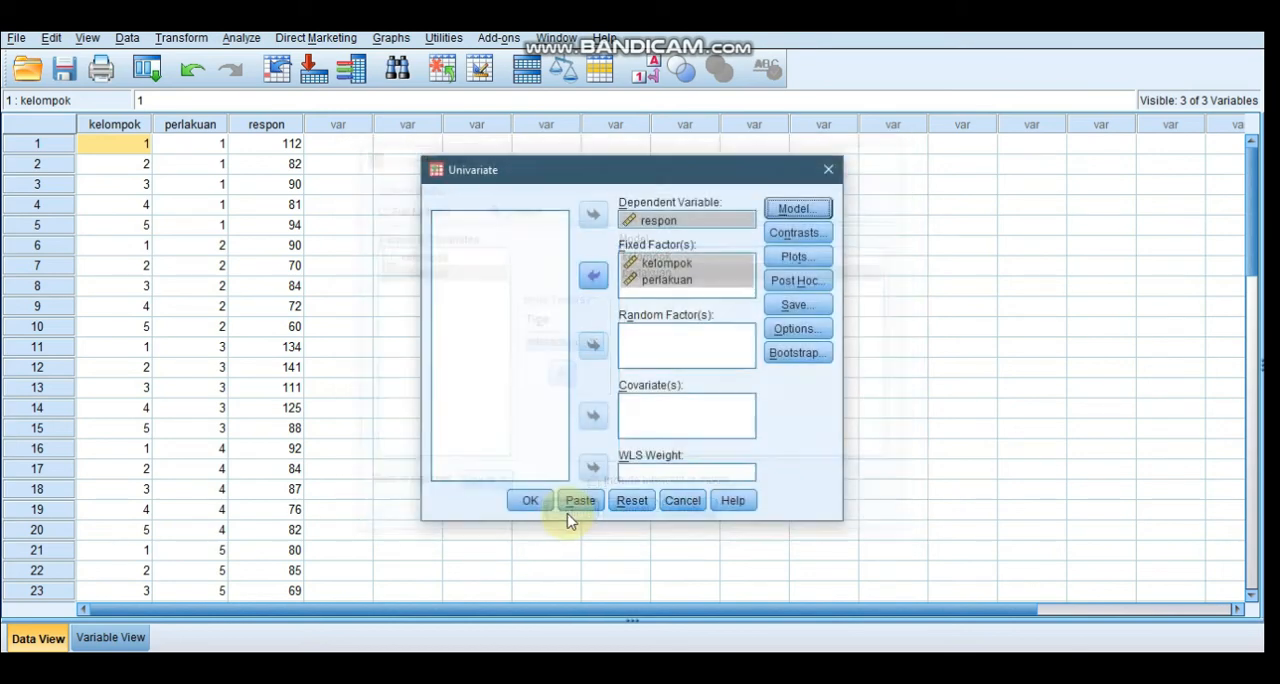
pyautogui.click(527, 500)
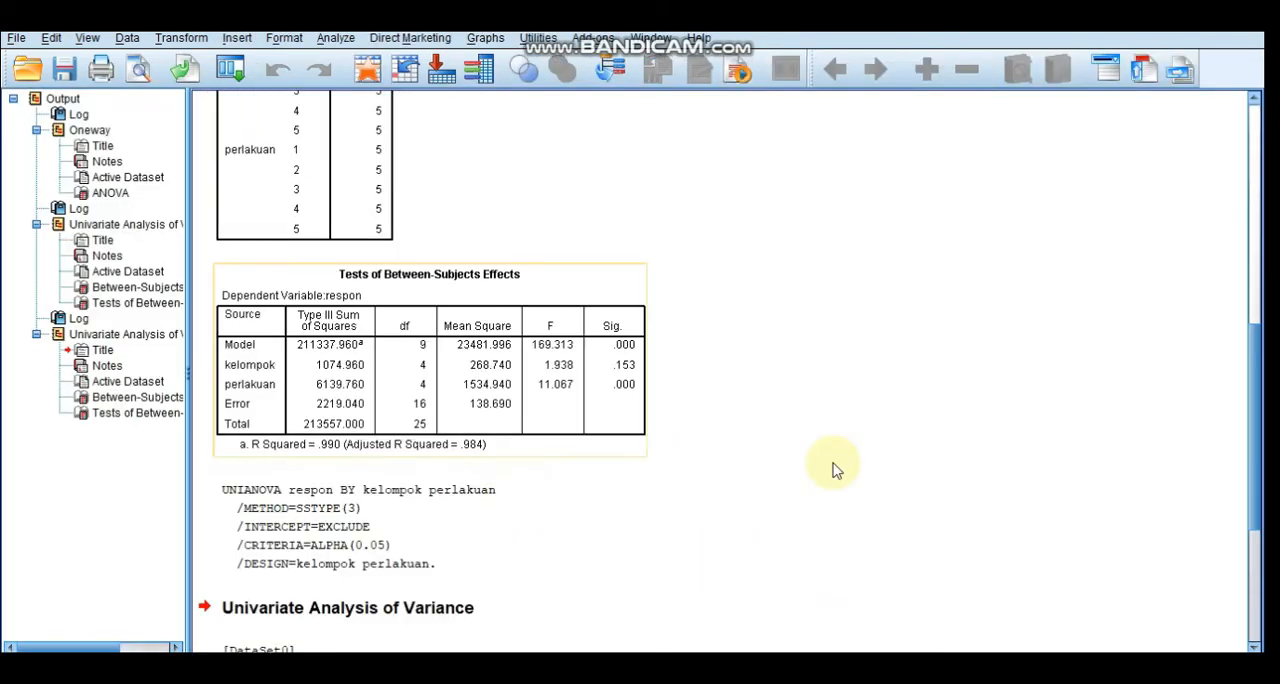
# Examine the latest Tests of Between-Subjects Effects output, then switch to the report PDF and review question 2's hypotheses and ANOVA table
pyautogui.moveTo(1255, 488); pyautogui.dragTo(1264, 604)
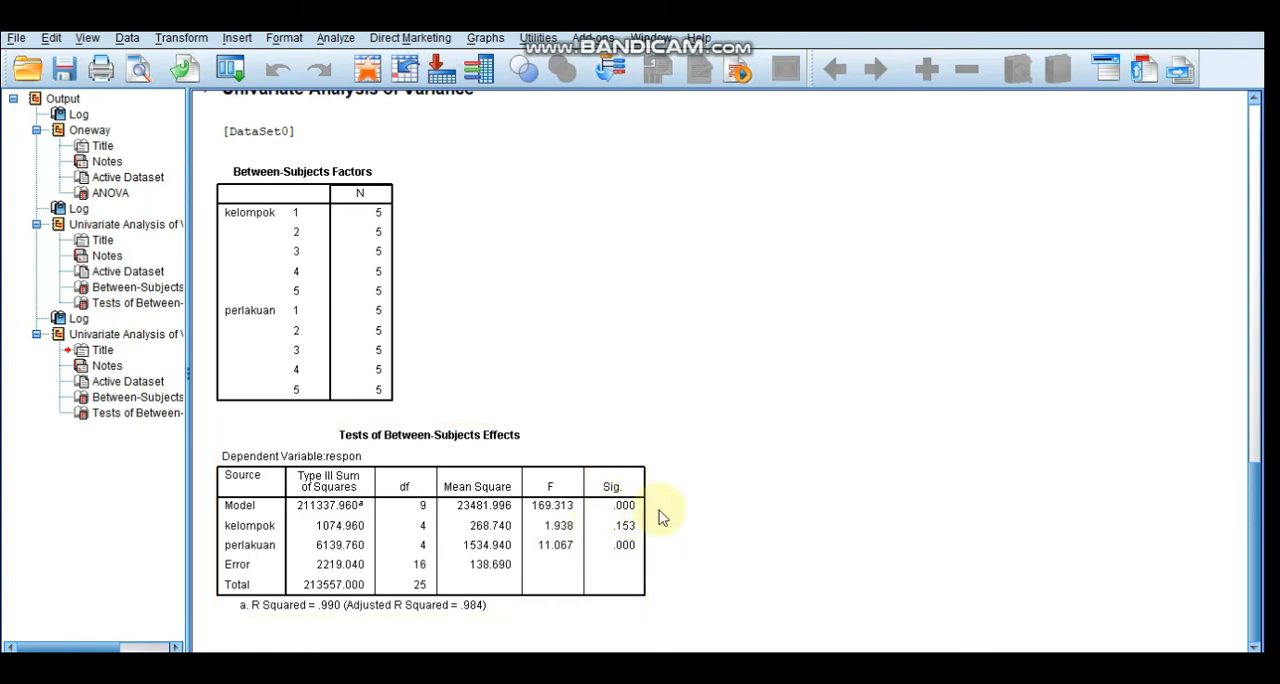
pyautogui.hotkey('alt', 'Tab')
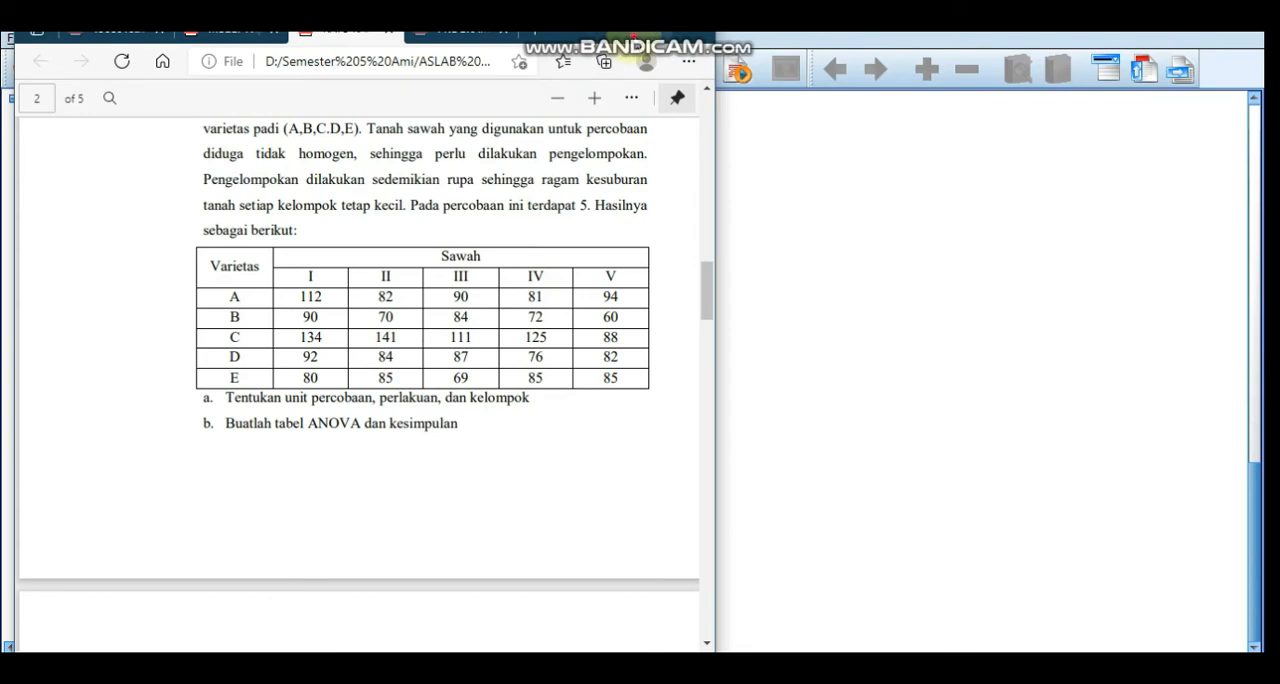
pyautogui.doubleClick(633, 40)
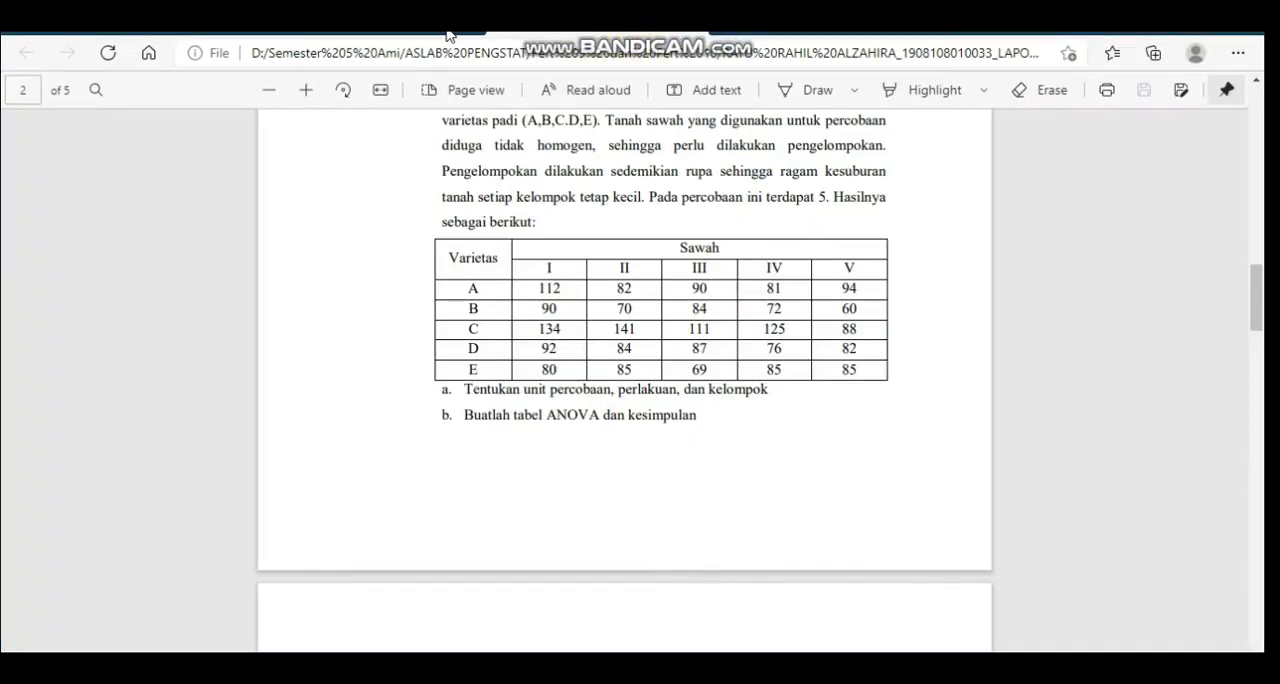
pyautogui.click(1258, 498)
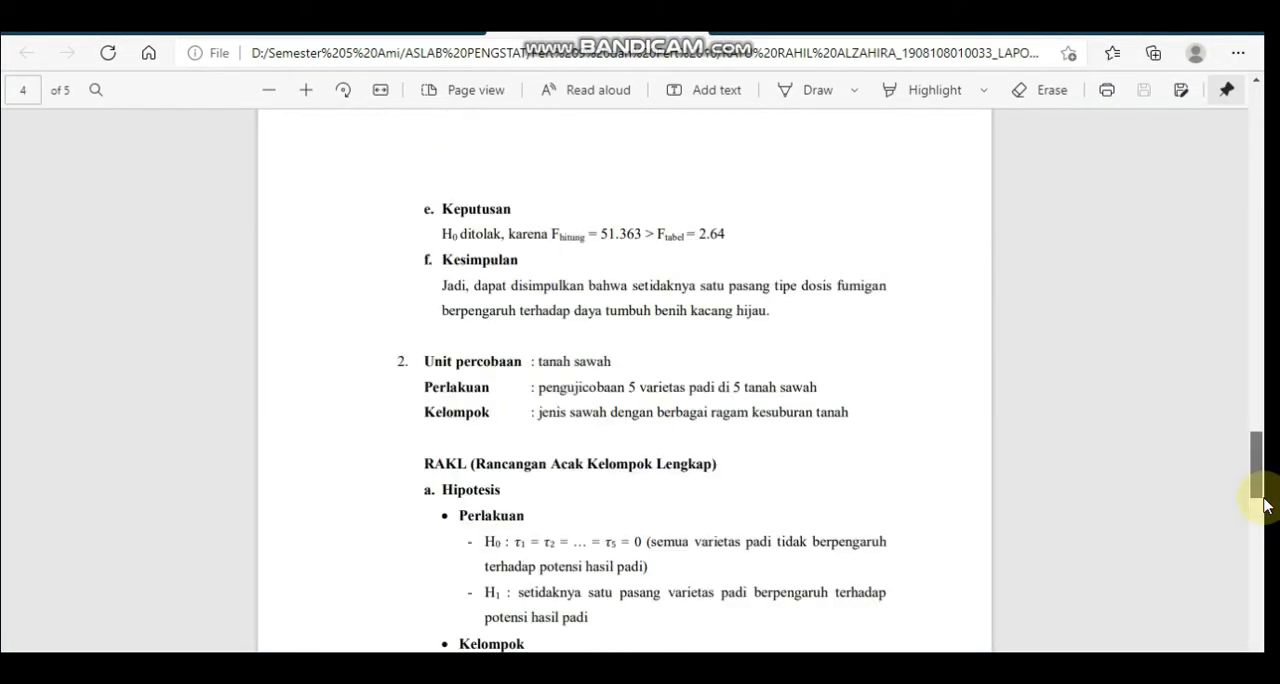
pyautogui.scroll(-2, 1264, 490)
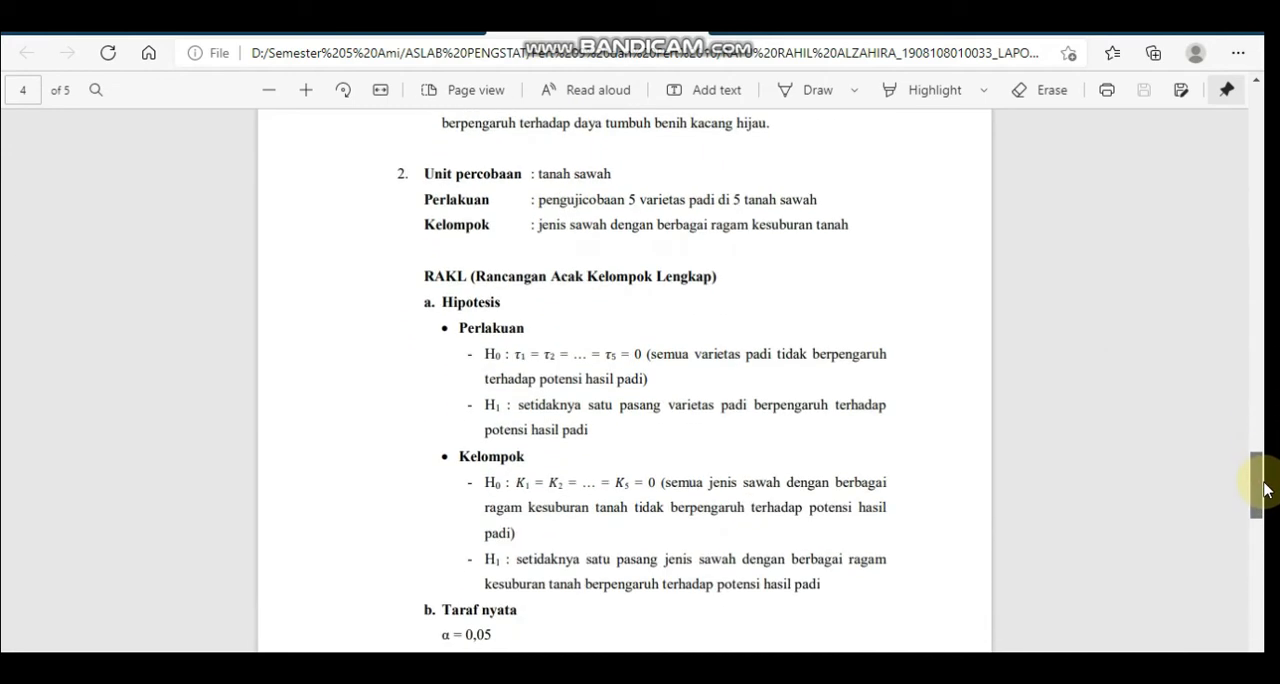
pyautogui.scroll(-8, 1264, 490)
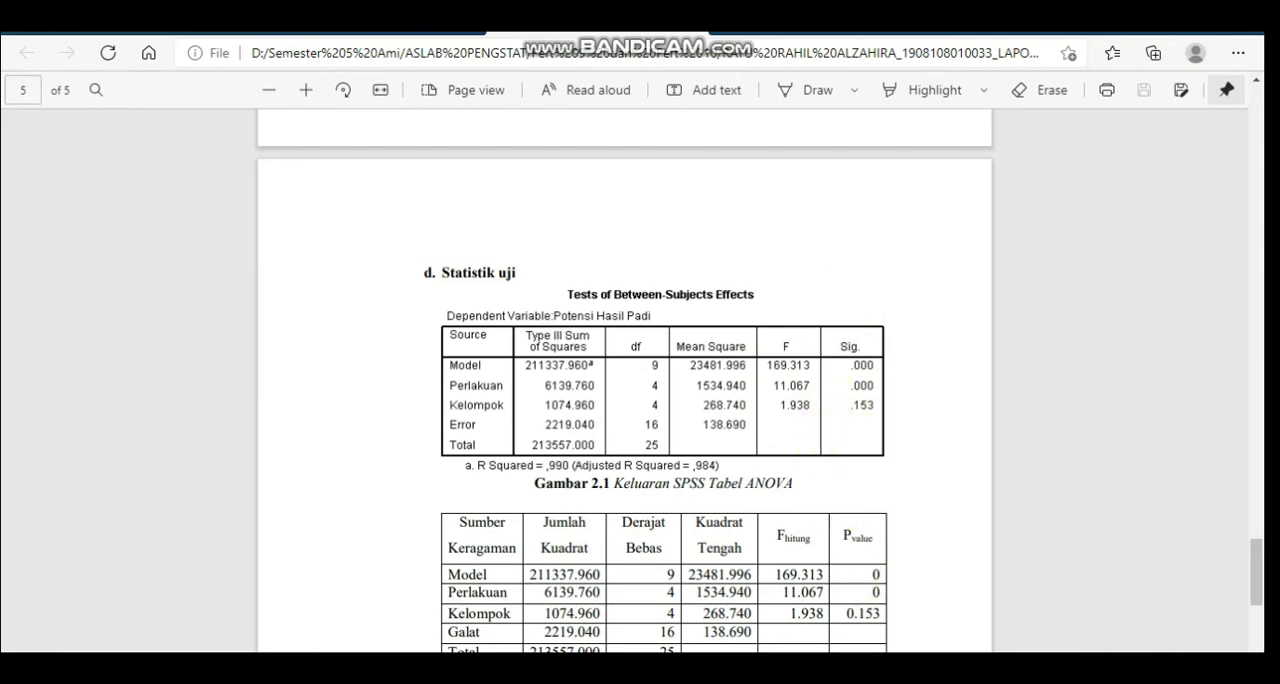
# Switch to Excel and copy the Kelompok, Perlakuan and Respon data with headings in A2:C27 on Sheet5
pyautogui.hotkey('alt', 'Tab')
pyautogui.moveTo(1248, 242); pyautogui.dragTo(1255, 222)
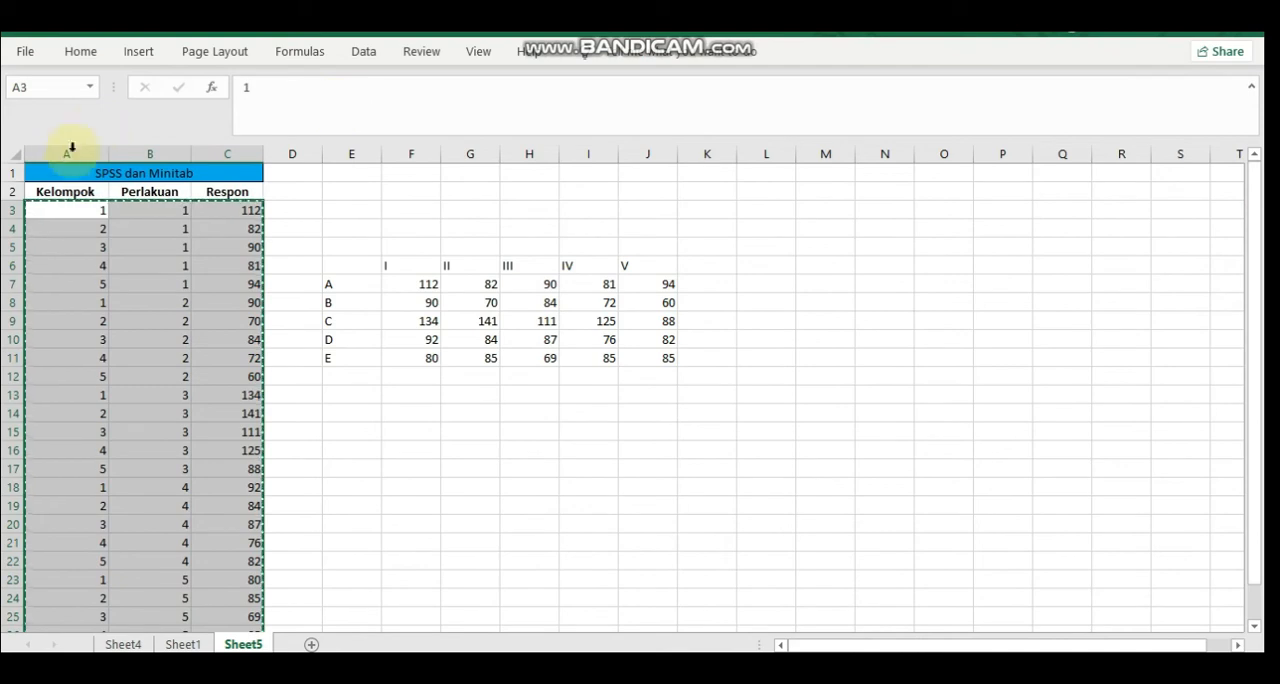
pyautogui.click(49, 196)
pyautogui.hotkey('shift', 'Right')
pyautogui.hotkey('shift', 'Right')
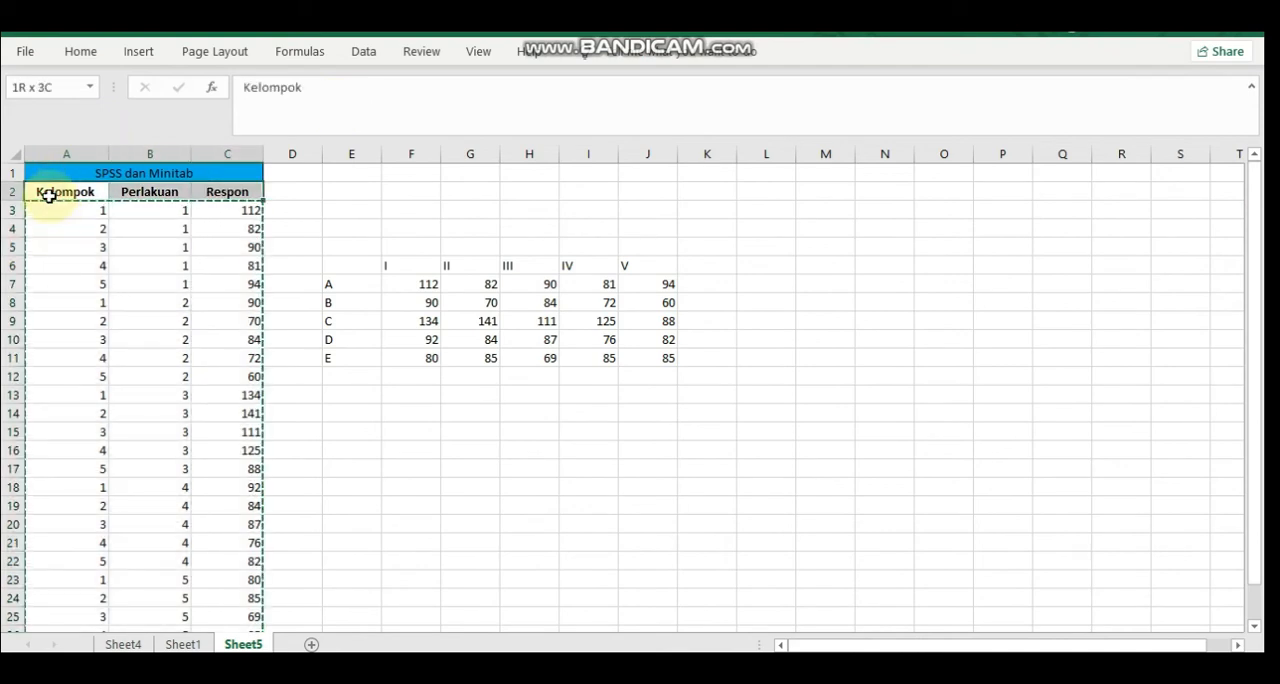
pyautogui.hotkey('shift', 'Down')
pyautogui.hotkey('shift', 'Down')
pyautogui.hotkey('shift', 'Down')
pyautogui.hotkey('shift', 'Down')
pyautogui.hotkey('shift', 'Down')
pyautogui.hotkey('shift', 'Down')
pyautogui.hotkey('shift', 'Down')
pyautogui.hotkey('shift', 'Down')
pyautogui.hotkey('shift', 'Down')
pyautogui.hotkey('shift', 'Down')
pyautogui.hotkey('shift', 'Down')
pyautogui.hotkey('shift', 'Down')
pyautogui.hotkey('shift', 'Down')
pyautogui.hotkey('shift', 'Down')
pyautogui.hotkey('shift', 'Down')
pyautogui.hotkey('shift', 'Down')
pyautogui.hotkey('shift', 'Down')
pyautogui.hotkey('shift', 'Down')
pyautogui.hotkey('shift', 'Down')
pyautogui.hotkey('shift', 'Down')
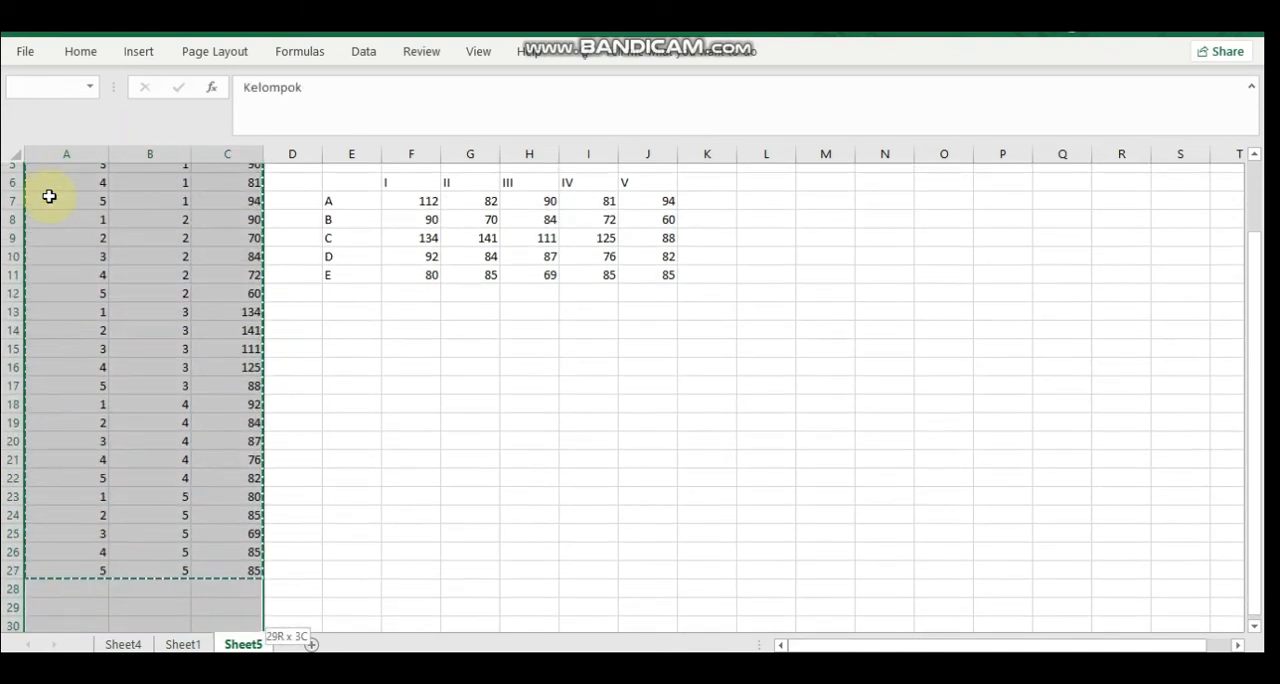
pyautogui.hotkey('shift', 'Up')
pyautogui.hotkey('shift', 'Up')
pyautogui.hotkey('shift', 'Up')
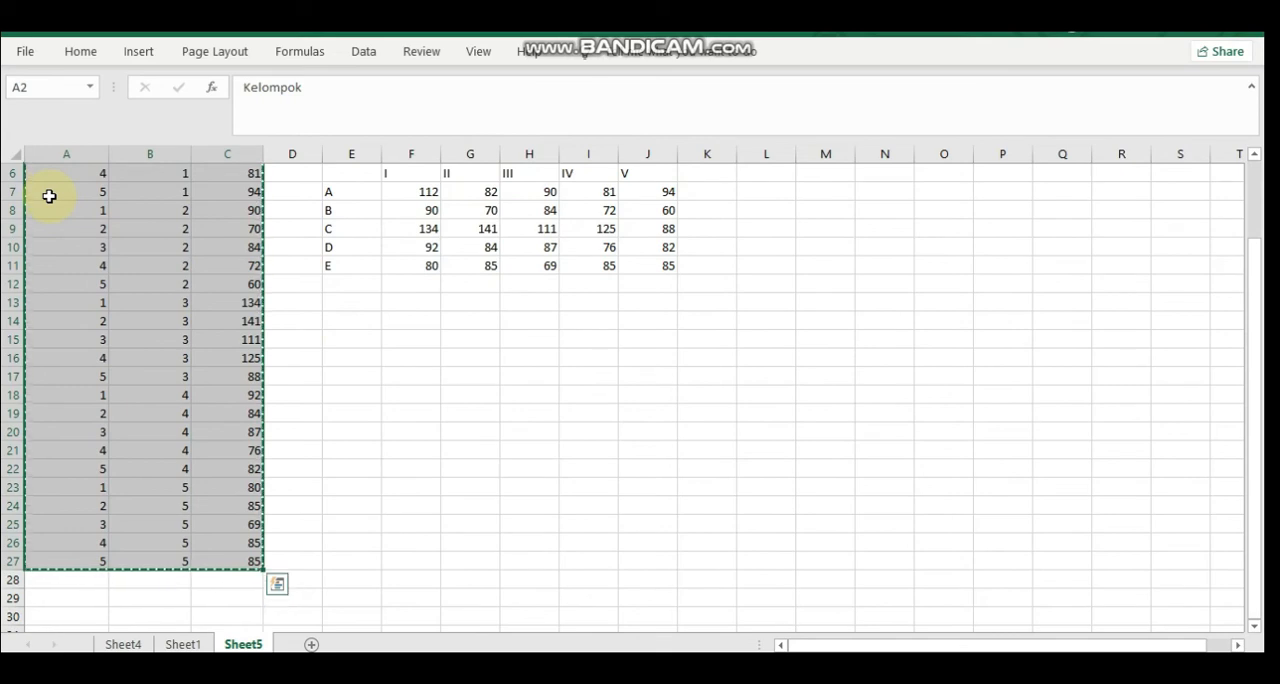
# Switch to Minitab and paste the copied table into Worksheet 1, starting at the name cell of column C1
pyautogui.click(640, 668)
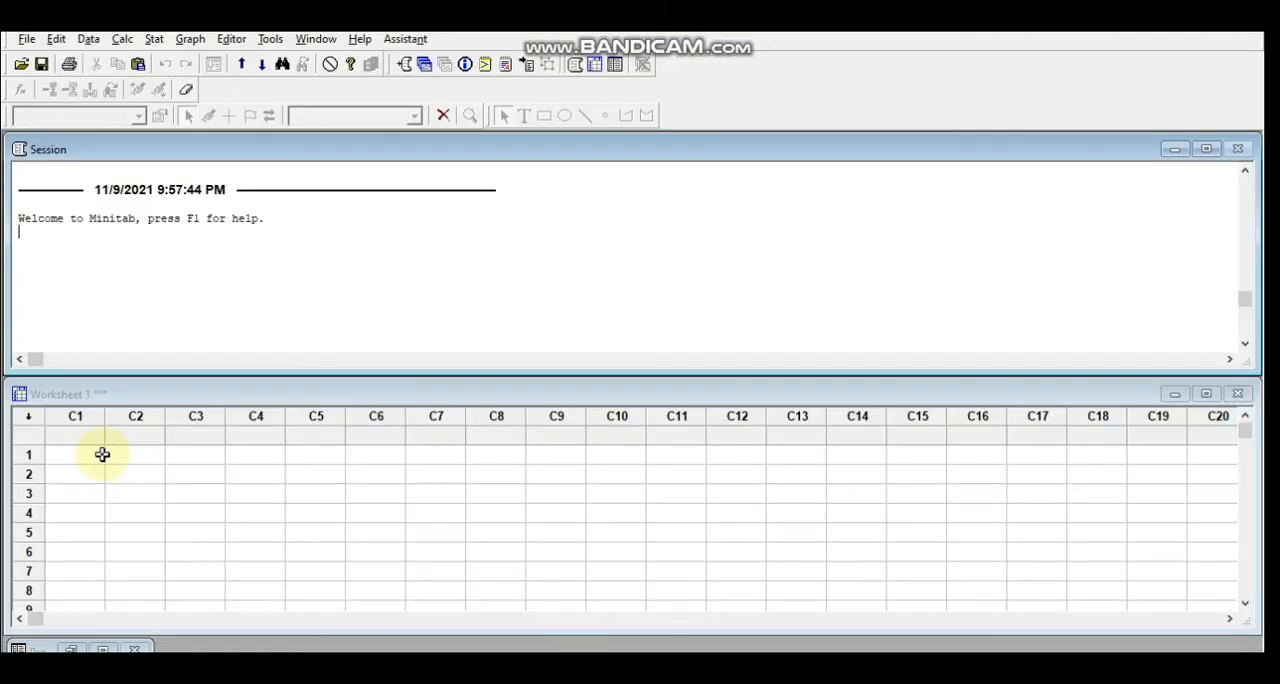
pyautogui.click(79, 434)
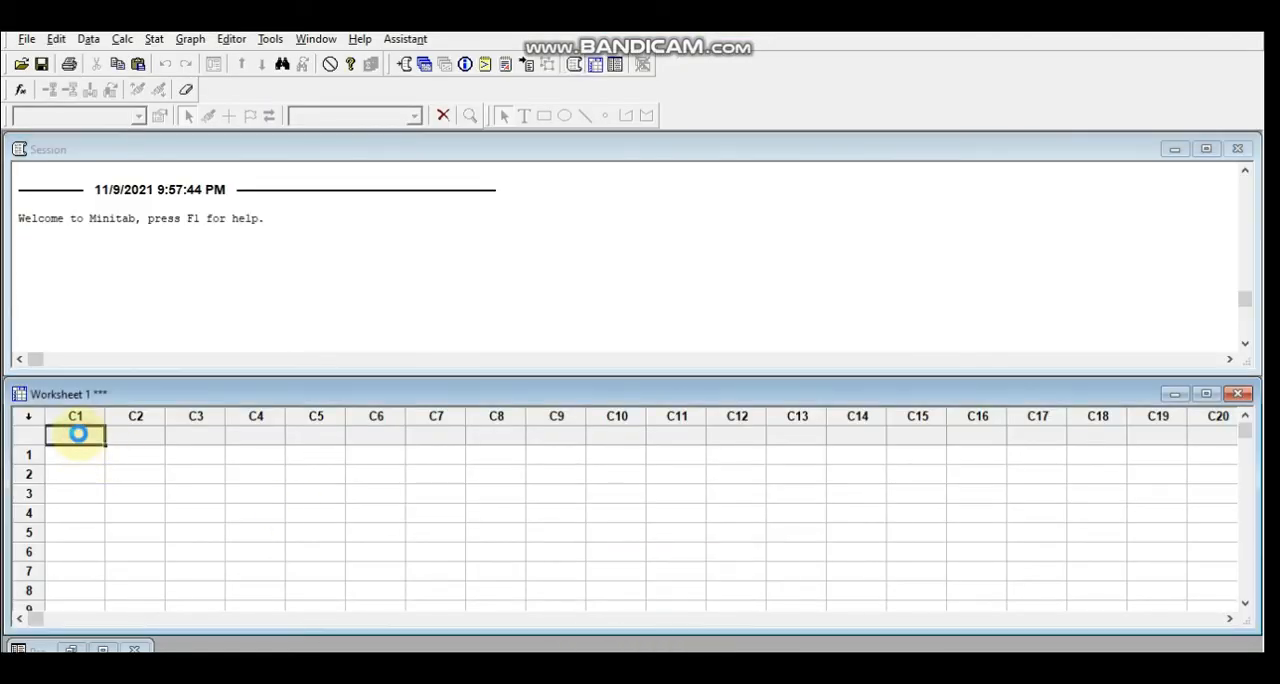
pyautogui.hotkey('ctrl', 'v')
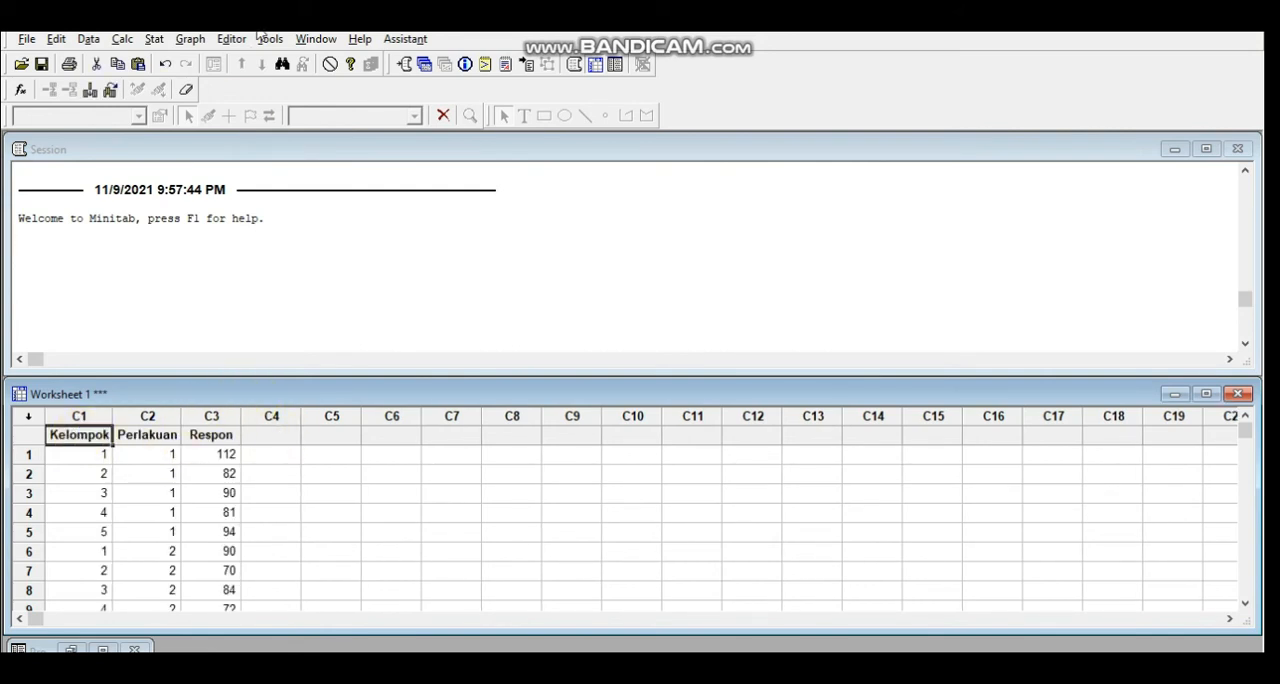
# Run a General Linear Model ANOVA with Respon as the response and Kelompok and Perlakuan as the model terms
pyautogui.click(154, 40)
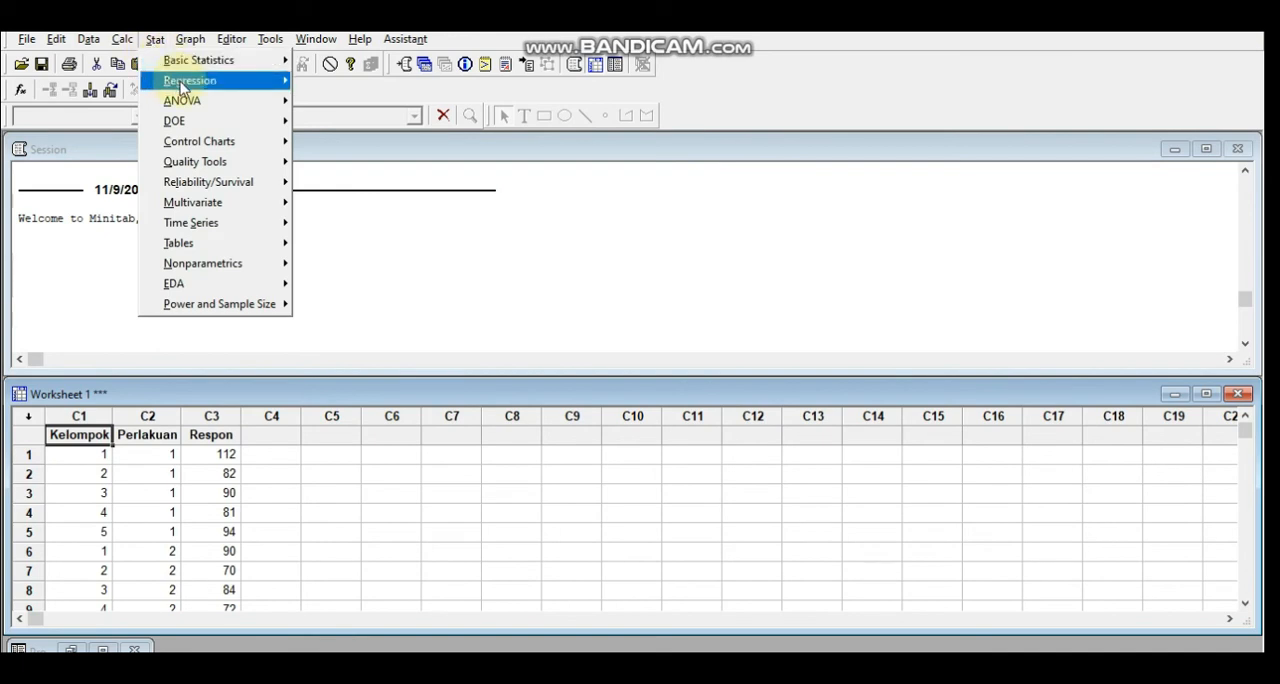
pyautogui.moveTo(220, 111)
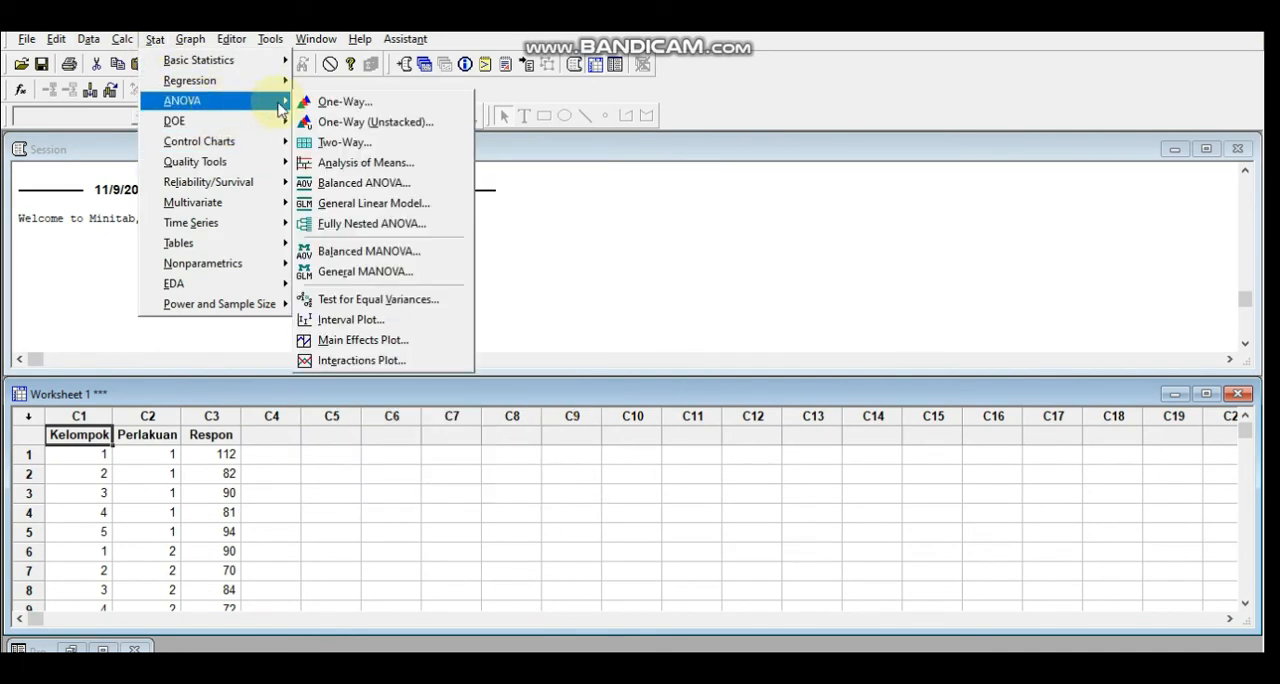
pyautogui.click(351, 206)
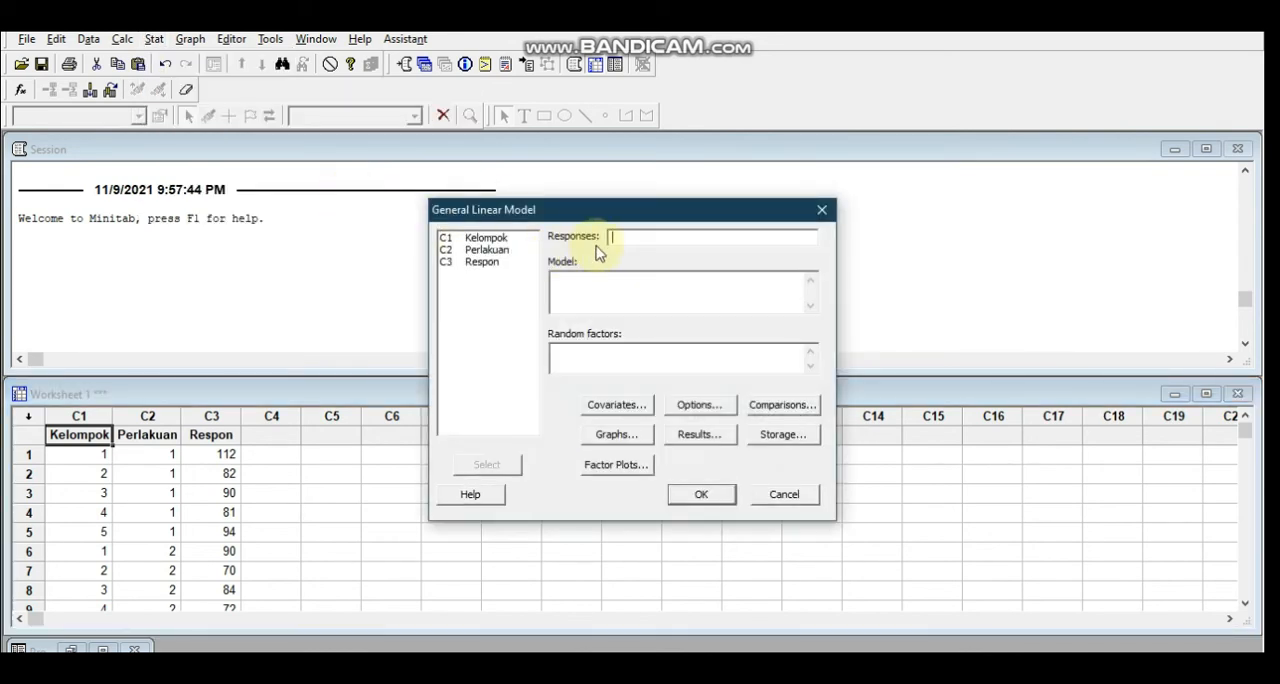
pyautogui.click(478, 264)
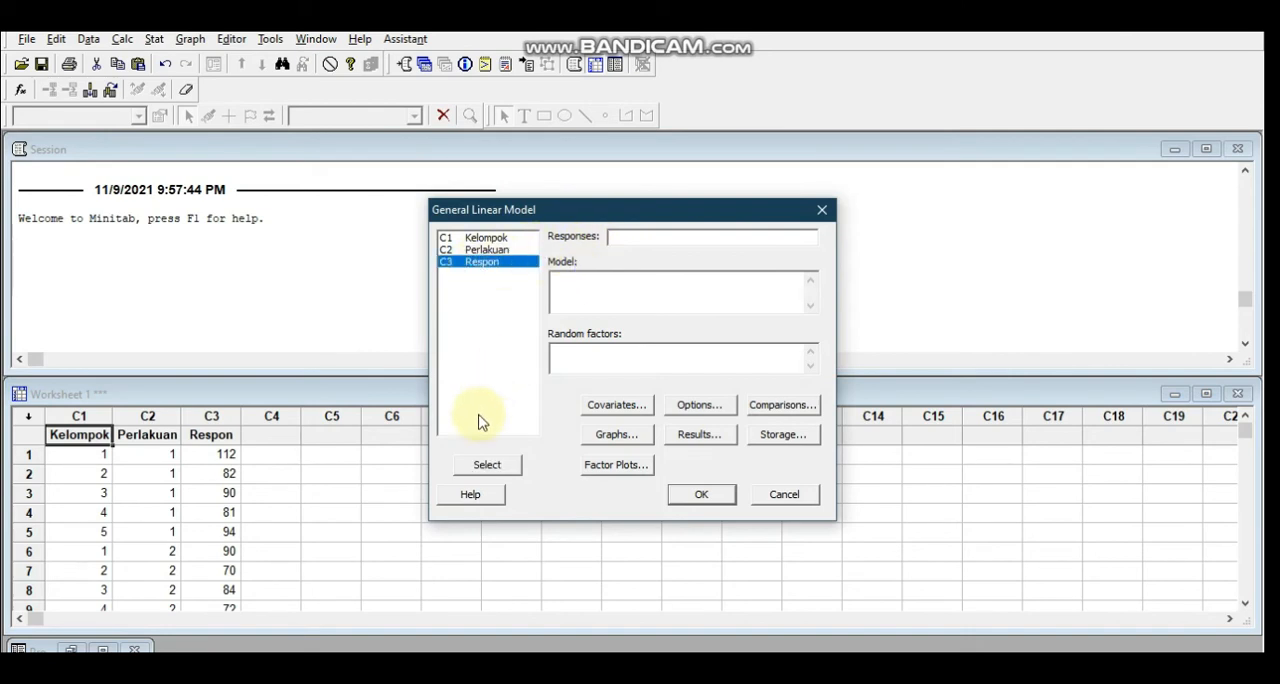
pyautogui.click(497, 465)
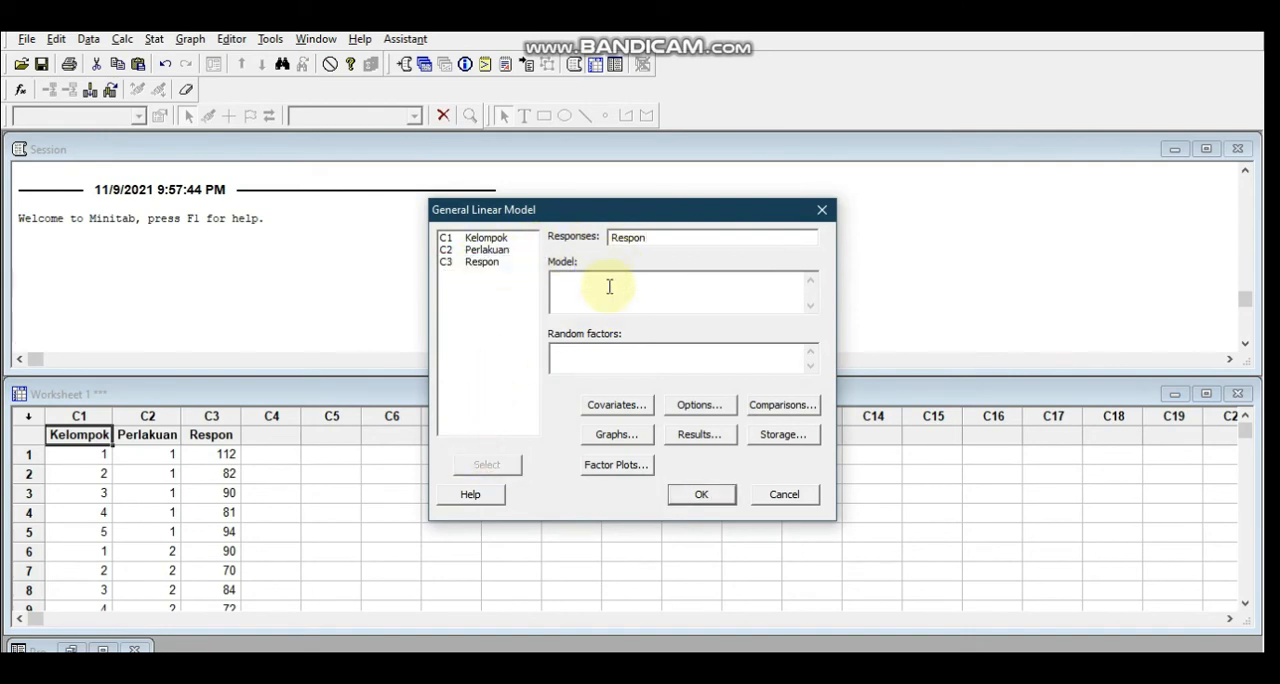
pyautogui.moveTo(478, 240); pyautogui.dragTo(484, 250)
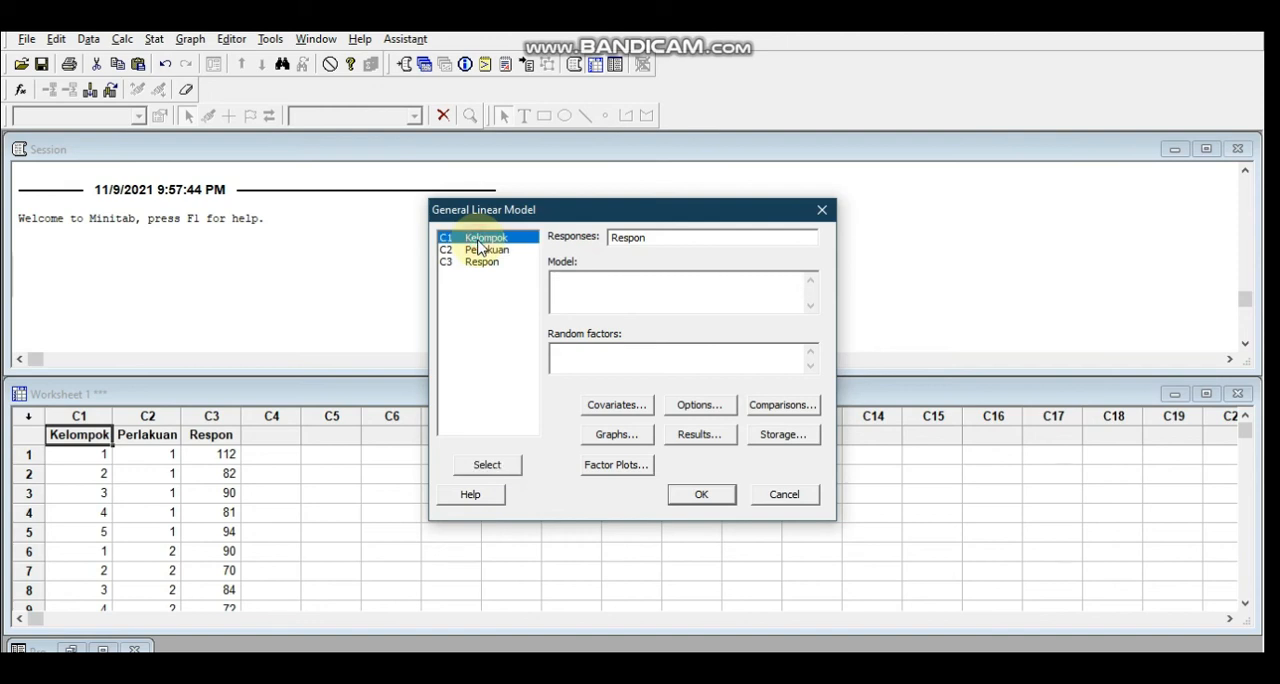
pyautogui.click(490, 466)
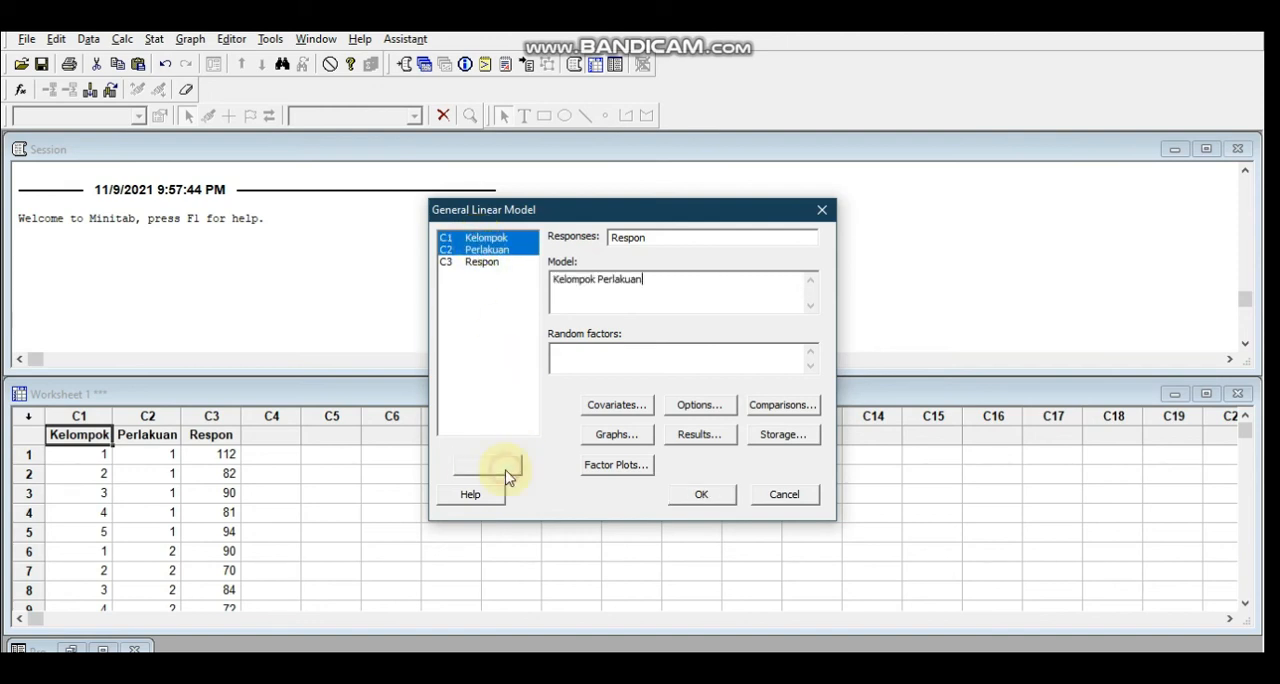
pyautogui.click(701, 497)
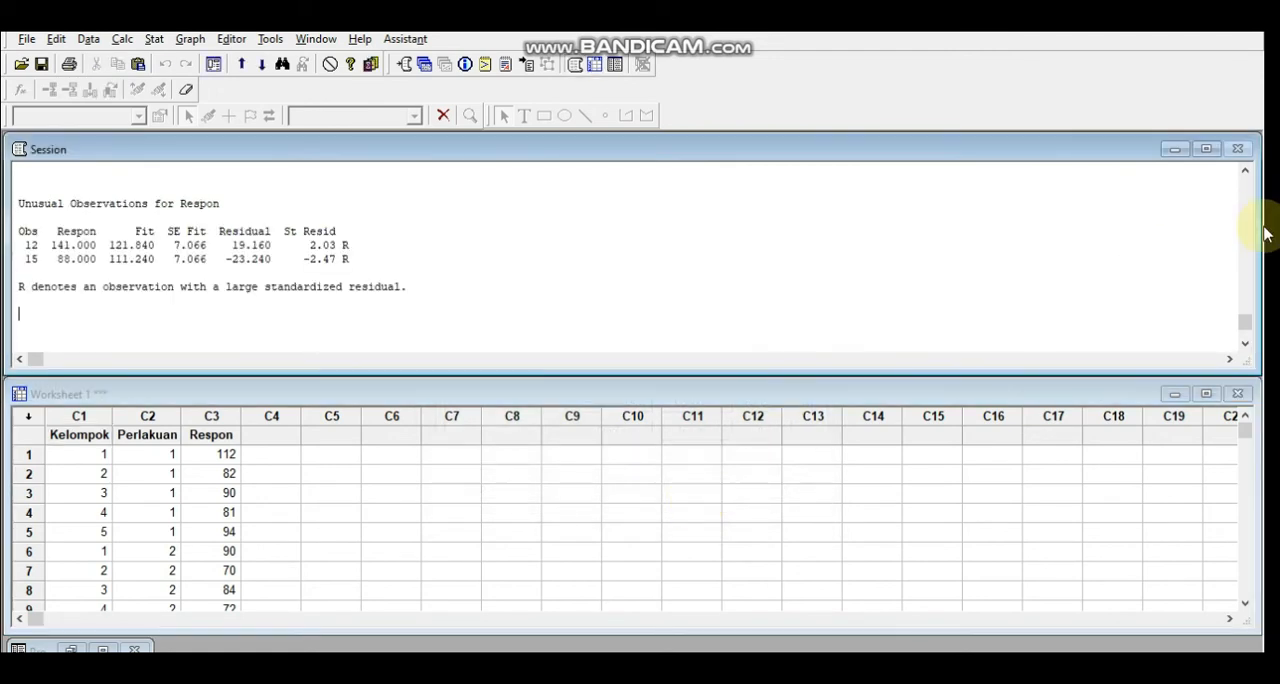
# Examine the Analysis of Variance table for Respon, then check it against question 2 in the report PDF and the SPSS output
pyautogui.moveTo(1245, 171); pyautogui.dragTo(1245, 172)
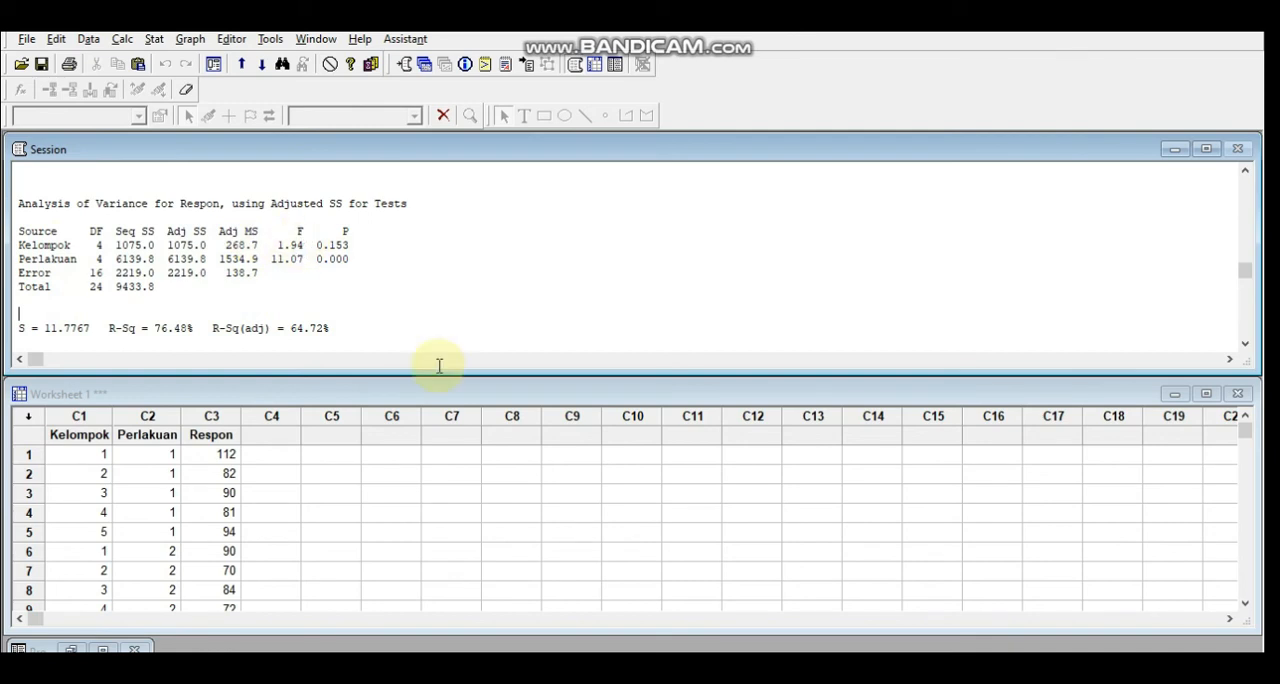
pyautogui.click(677, 668)
pyautogui.click(1263, 354)
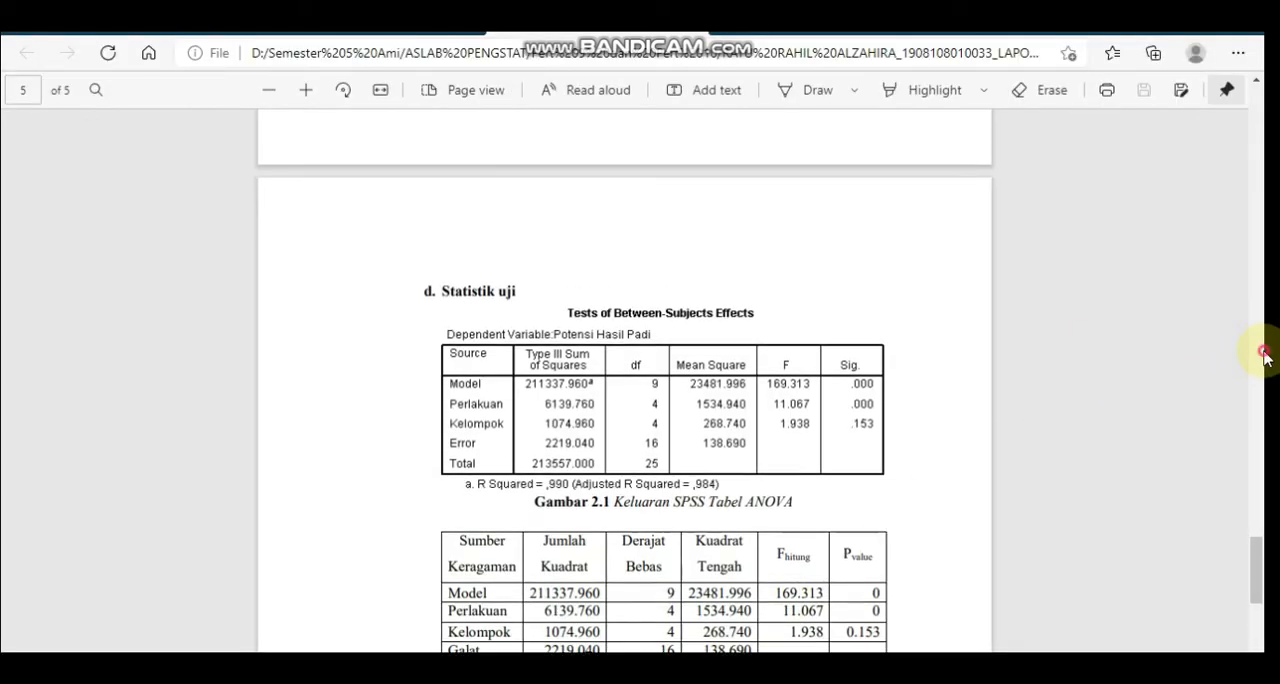
pyautogui.moveTo(1263, 393); pyautogui.dragTo(1260, 282)
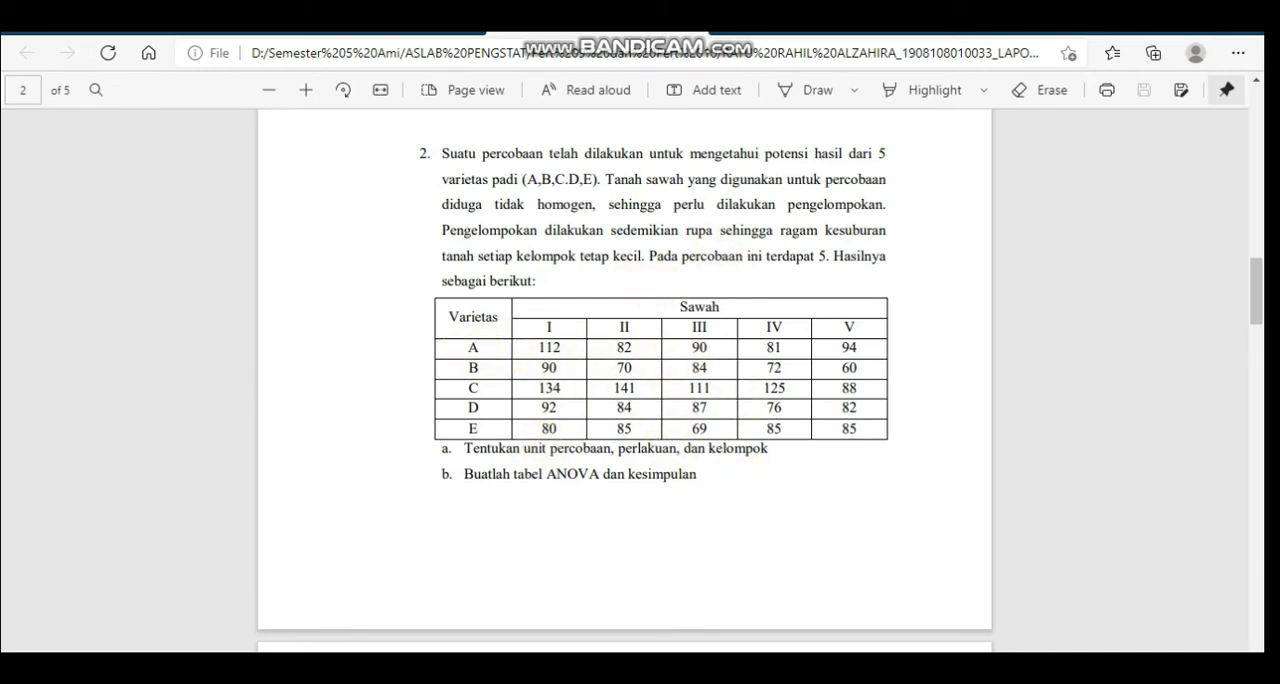
pyautogui.click(563, 668)
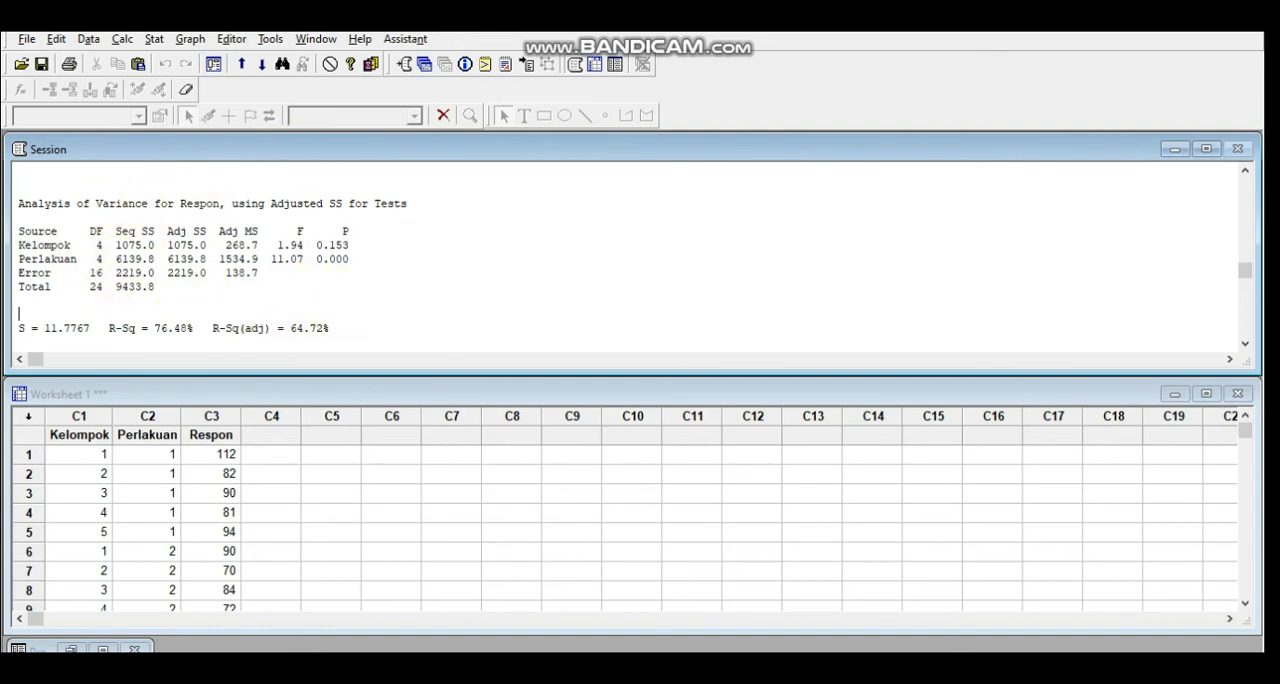
pyautogui.click(806, 605)
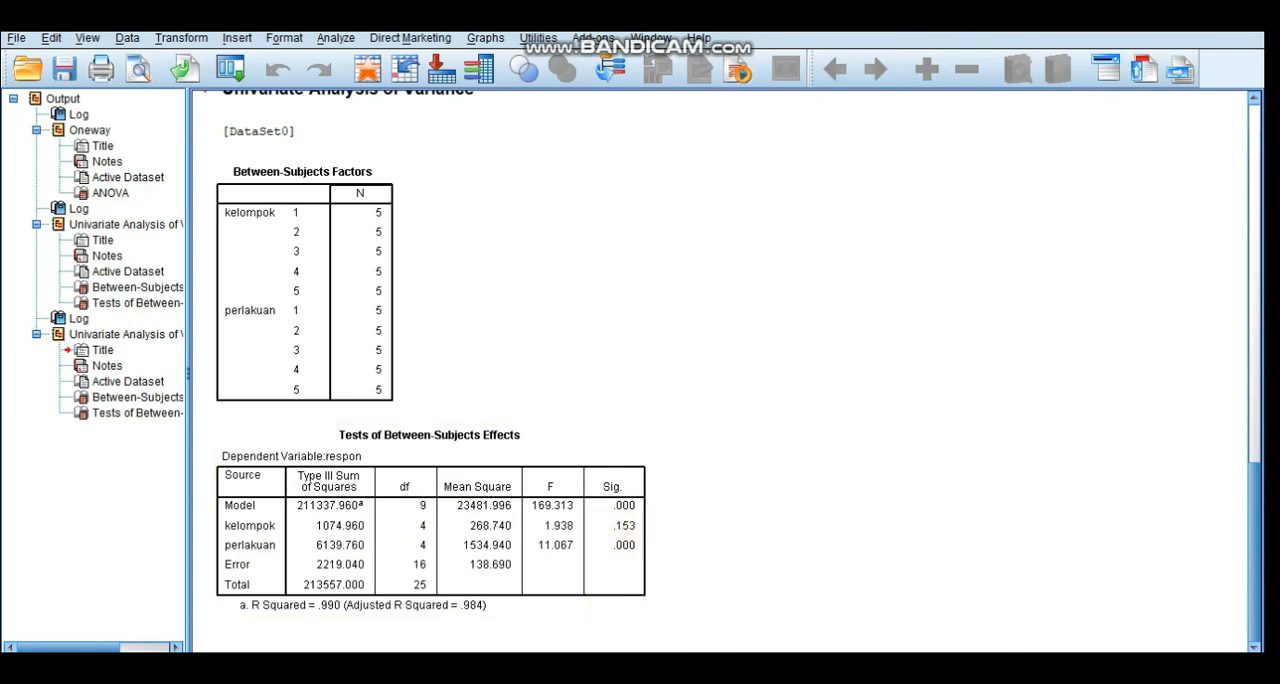
# Switch to Excel and add borders around every cell of the response data in F7:J11 on Sheet5
pyautogui.click(878, 668)
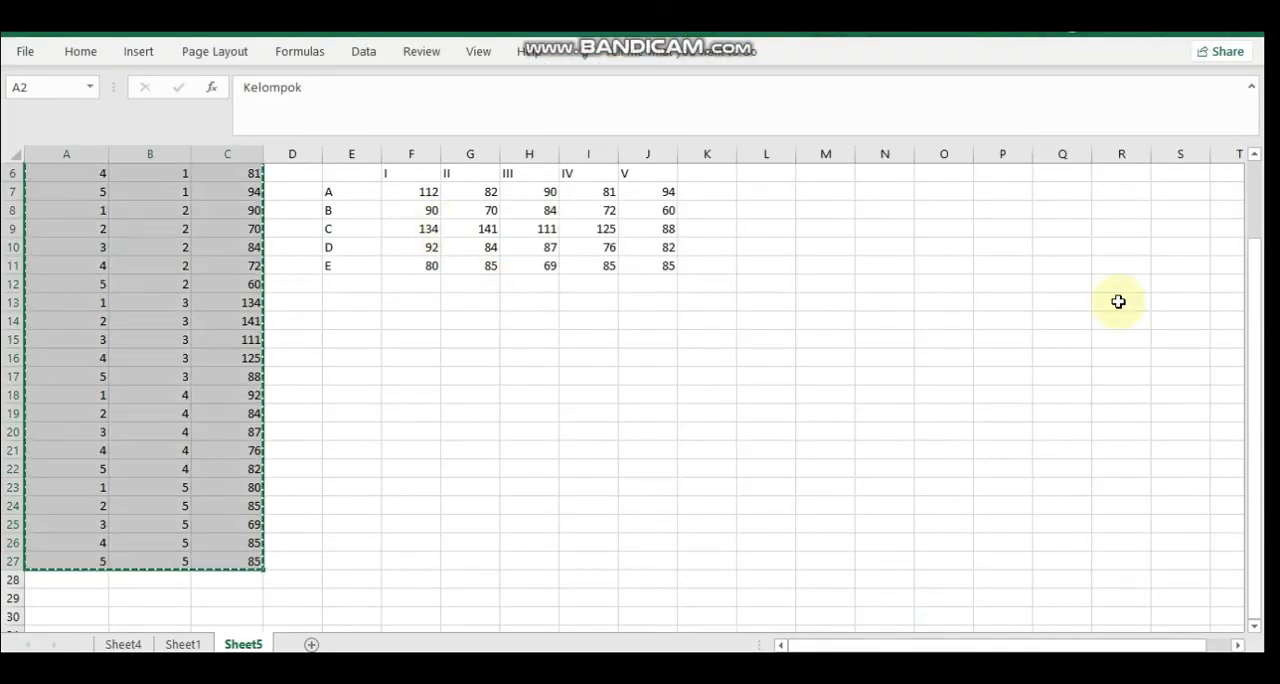
pyautogui.moveTo(1257, 314); pyautogui.dragTo(1258, 205)
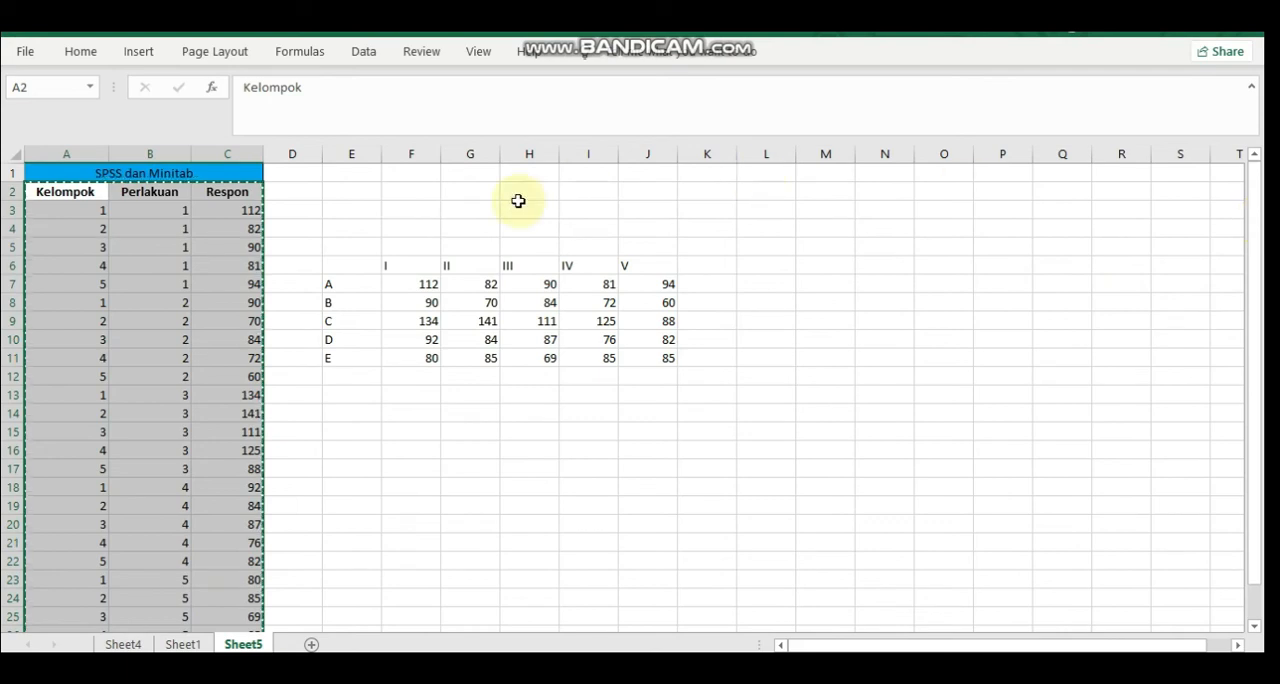
pyautogui.click(332, 286)
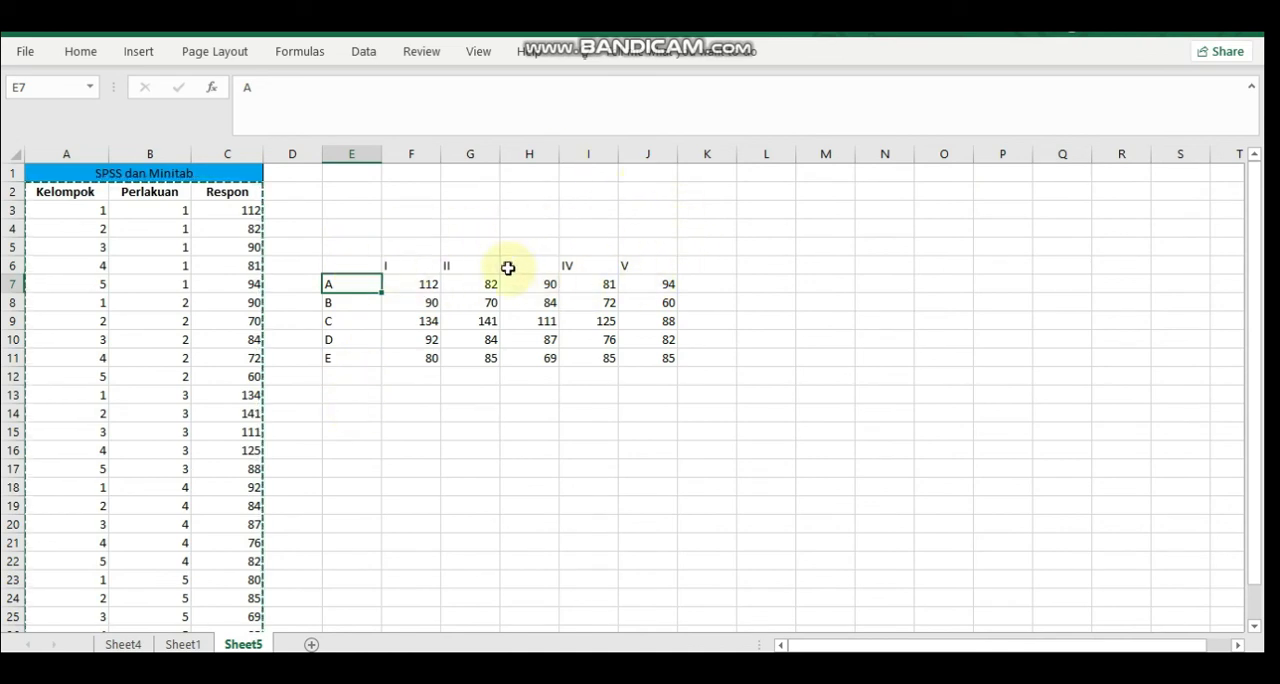
pyautogui.click(412, 287)
pyautogui.hotkey('shift', 'Right')
pyautogui.hotkey('shift', 'Down')
pyautogui.hotkey('shift', 'Down')
pyautogui.hotkey('shift', 'Right')
pyautogui.hotkey('shift', 'Right')
pyautogui.hotkey('shift', 'Right')
pyautogui.hotkey('shift', 'Down')
pyautogui.hotkey('shift', 'Down')
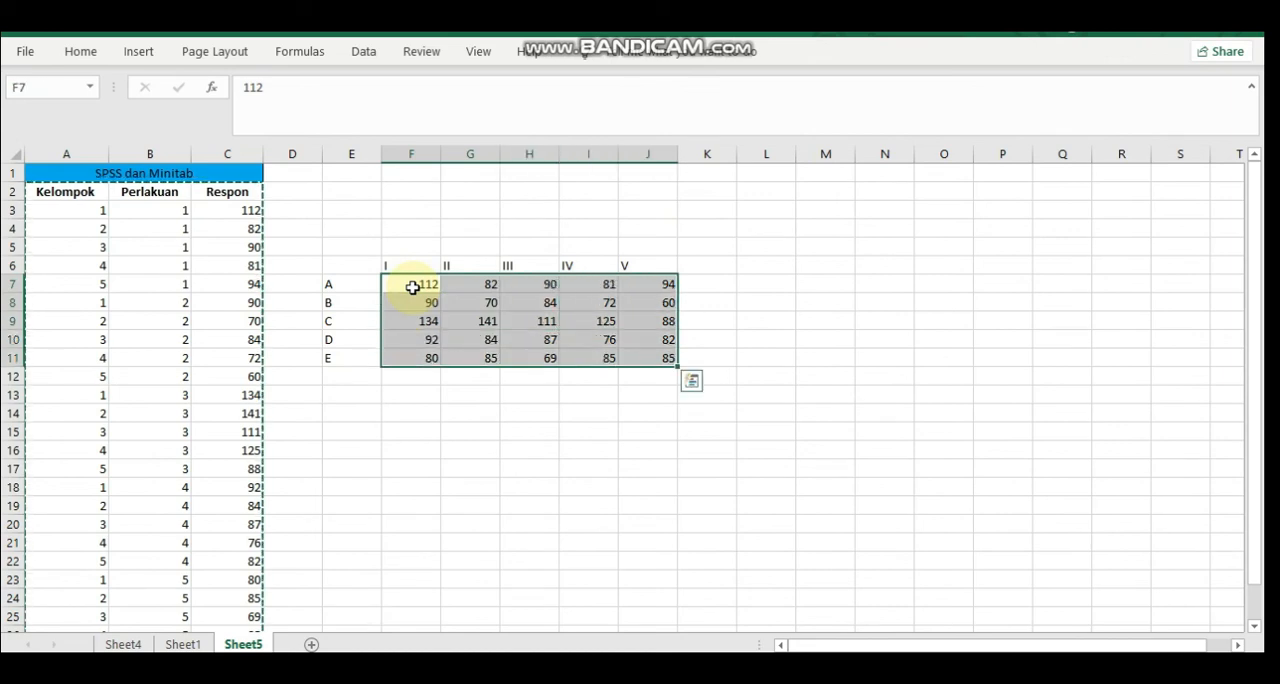
pyautogui.click(82, 51)
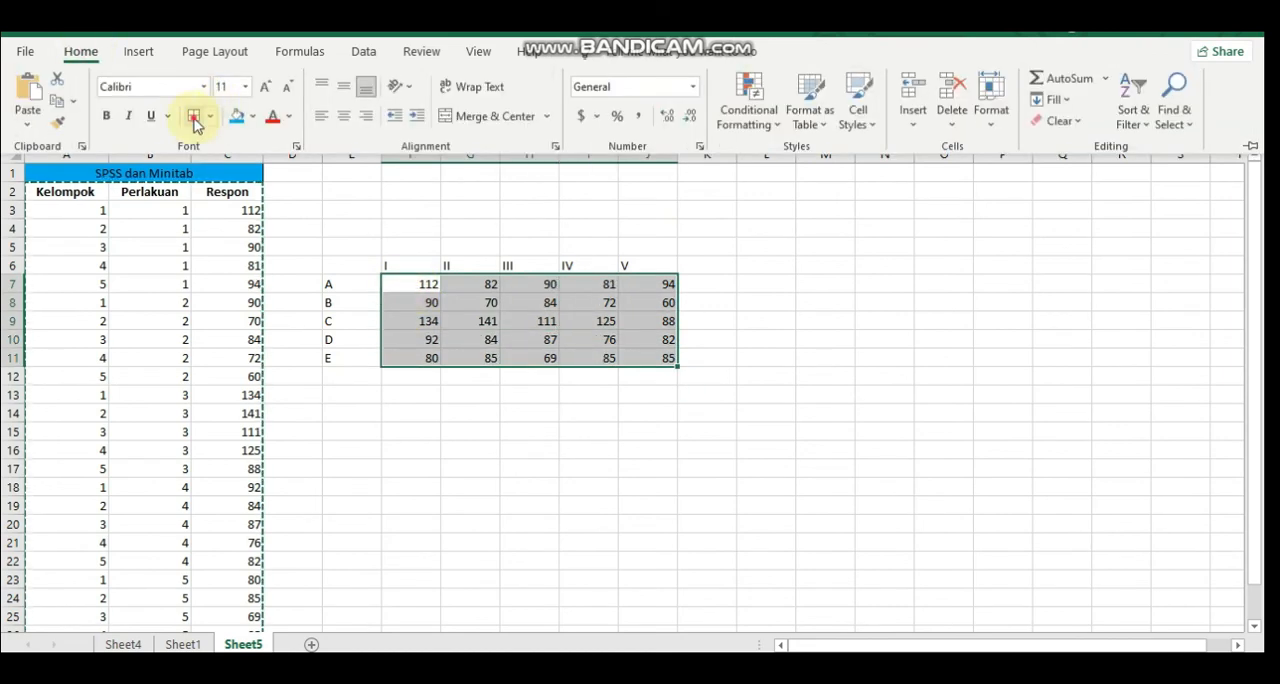
pyautogui.click(195, 119)
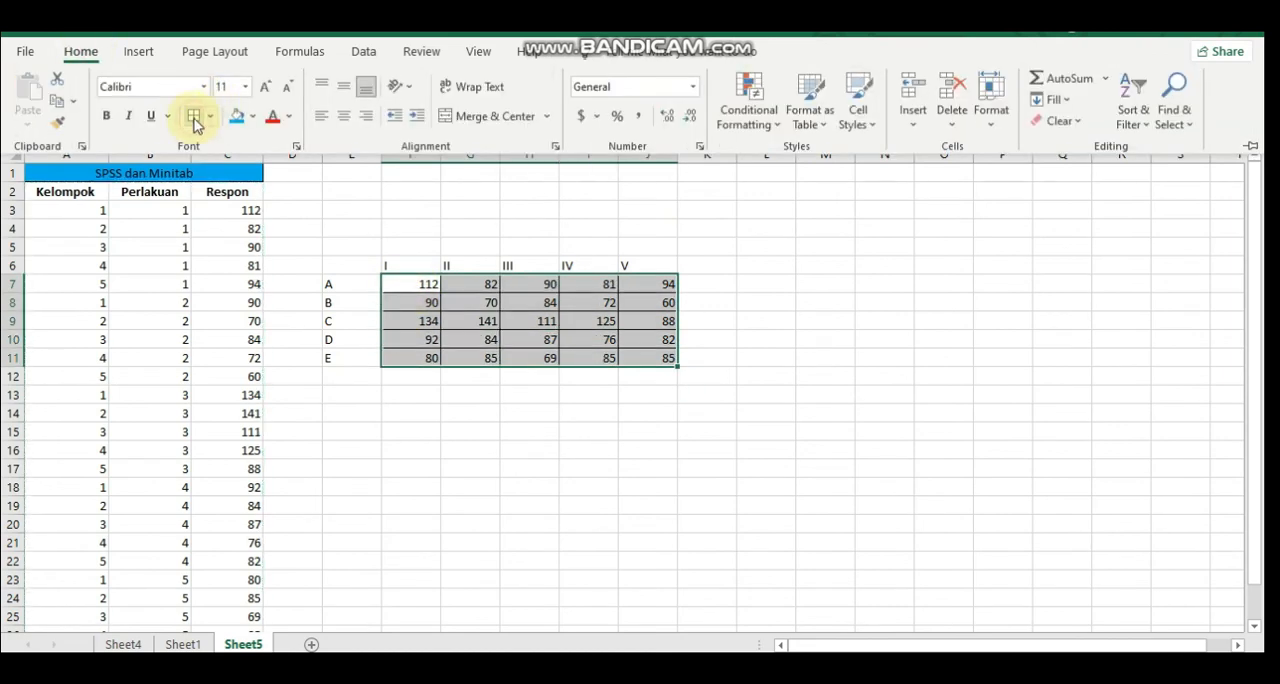
pyautogui.click(525, 328)
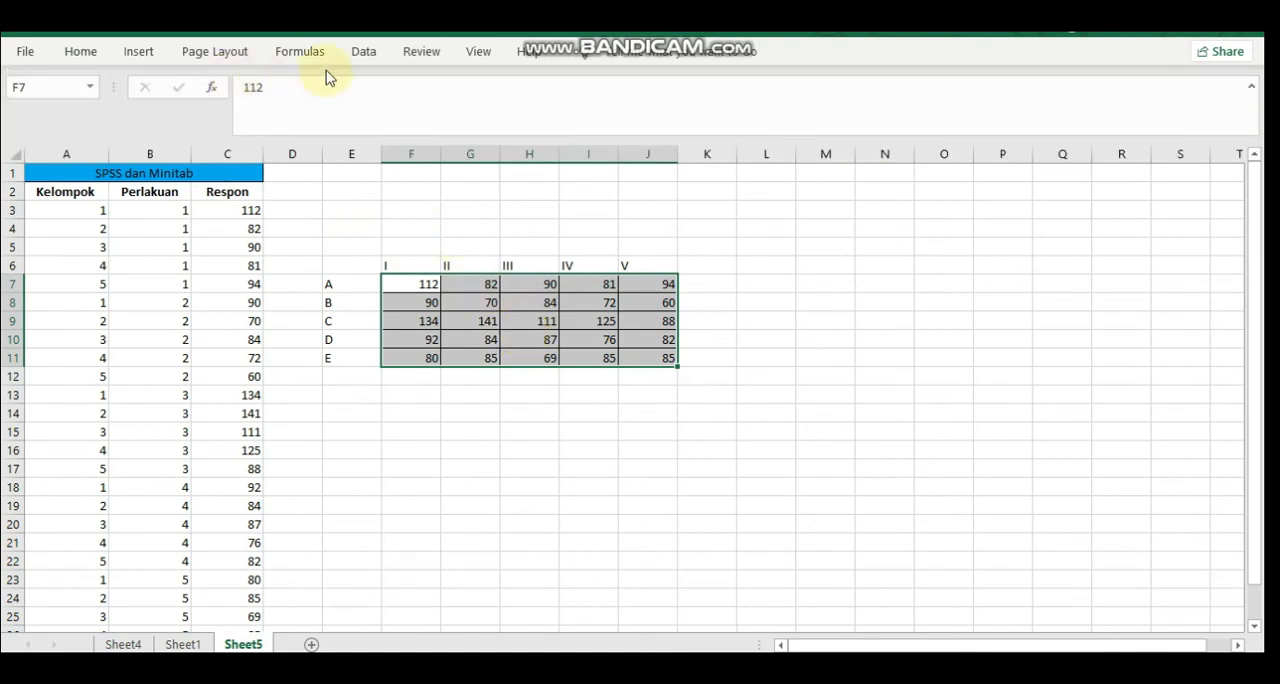
pyautogui.click(361, 58)
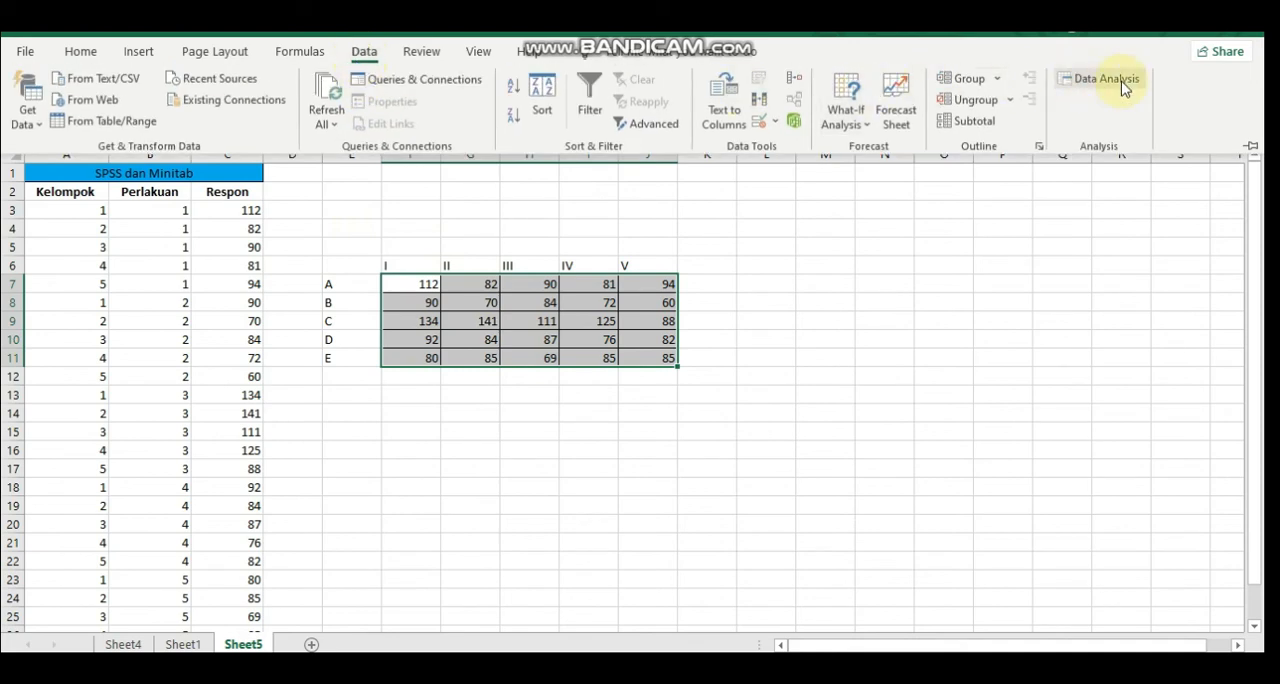
pyautogui.click(1122, 80)
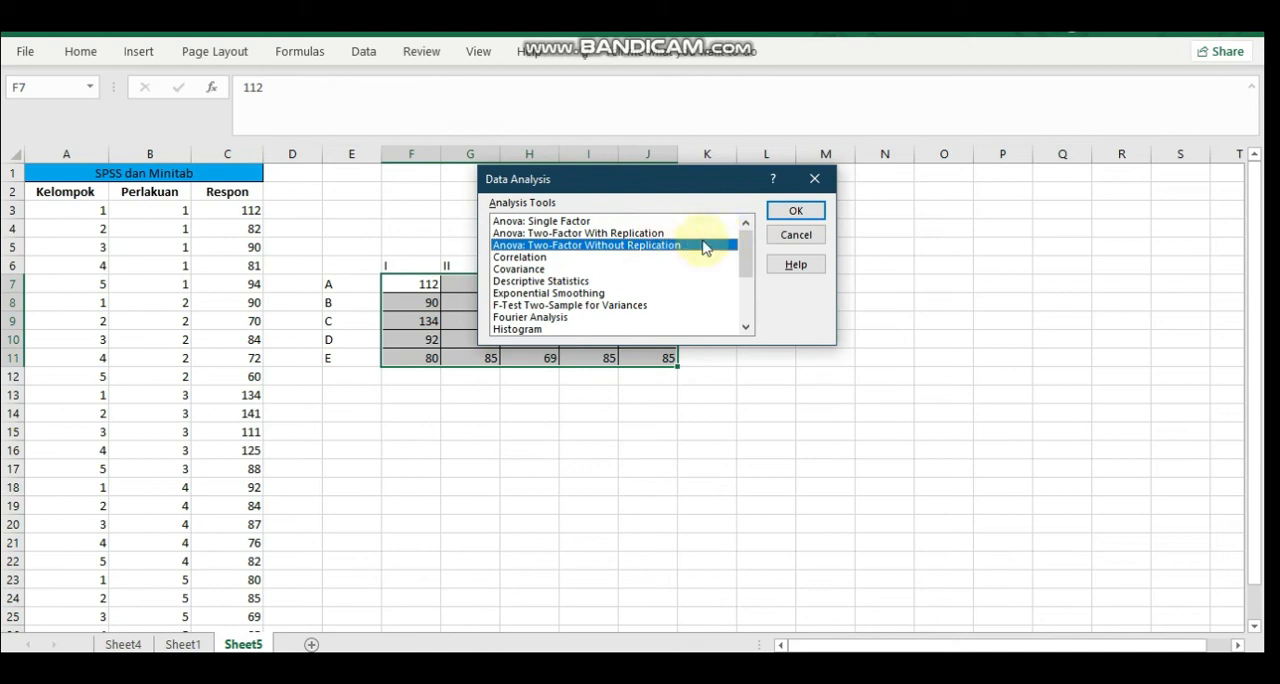
pyautogui.click(800, 234)
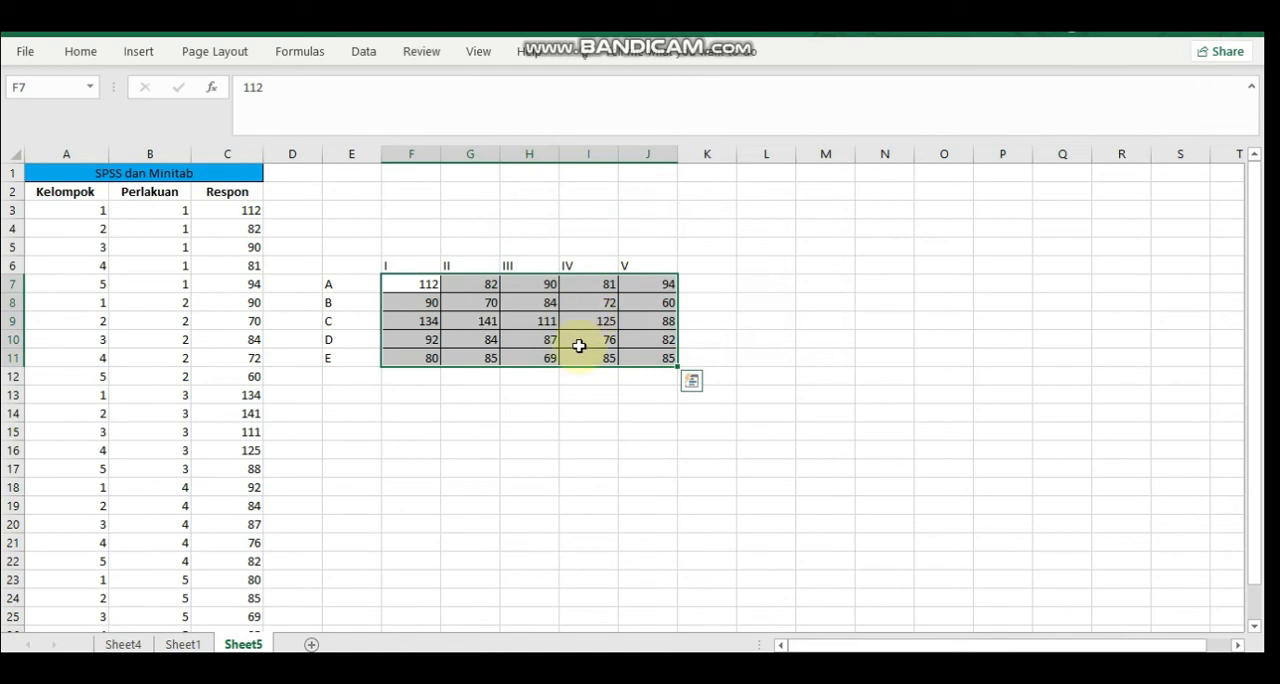
# Run Anova: Two-Factor Without Replication on F7:J11 without labels, using alpha 0.05 and a new worksheet for the output
pyautogui.click(350, 60)
pyautogui.click(1094, 77)
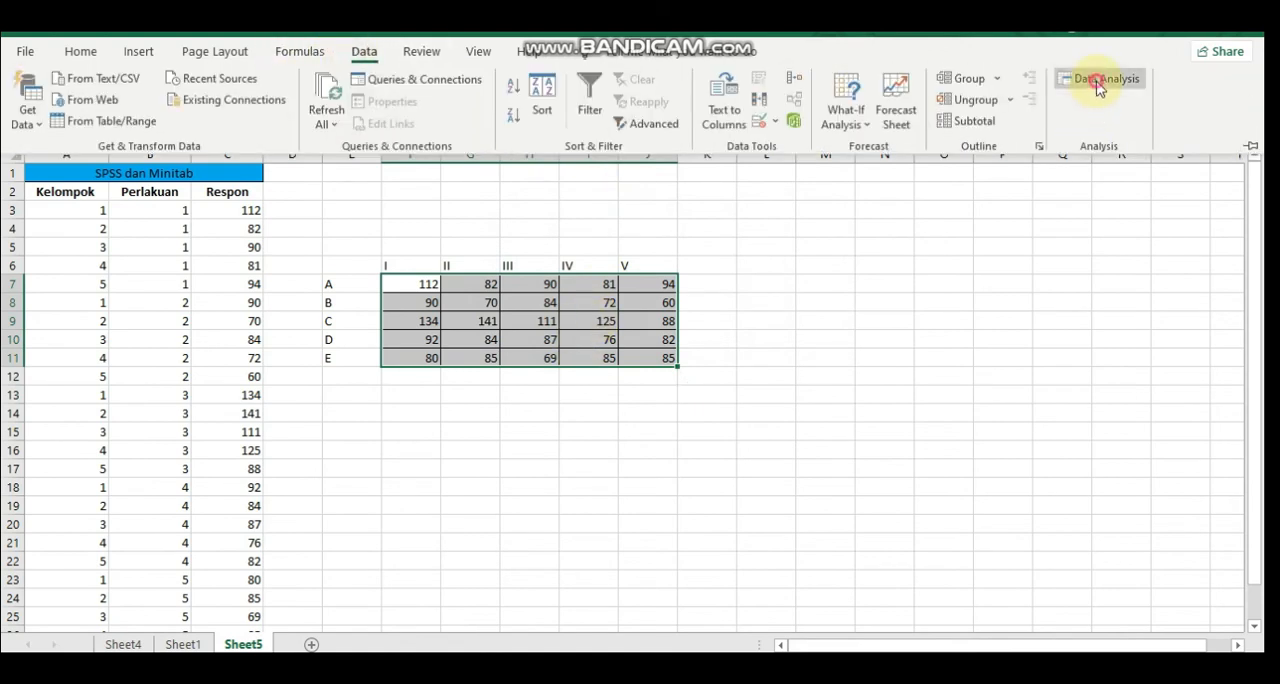
pyautogui.click(796, 213)
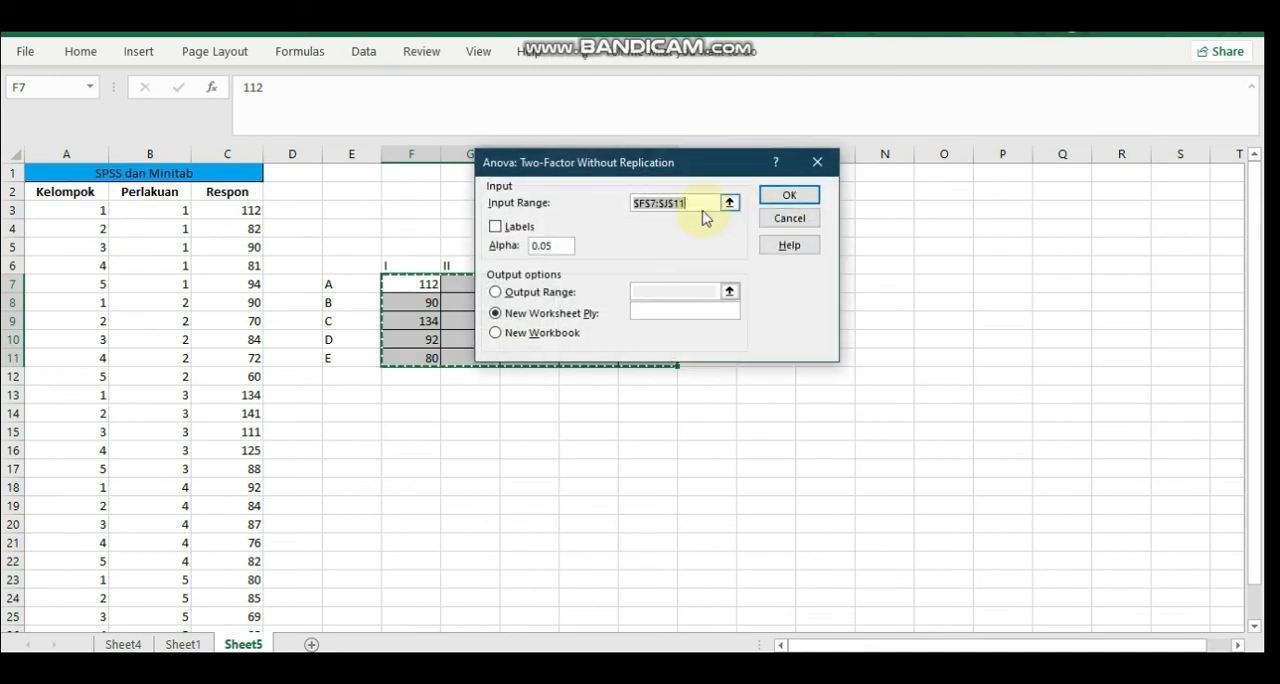
pyautogui.press('BackSpace')
pyautogui.moveTo(714, 161); pyautogui.dragTo(938, 176)
pyautogui.click(427, 286)
pyautogui.moveTo(427, 286)
pyautogui.mouseDown()
pyautogui.moveTo(650, 304)
pyautogui.moveTo(688, 339)
pyautogui.moveTo(690, 365)
pyautogui.moveTo(655, 358)
pyautogui.mouseUp()
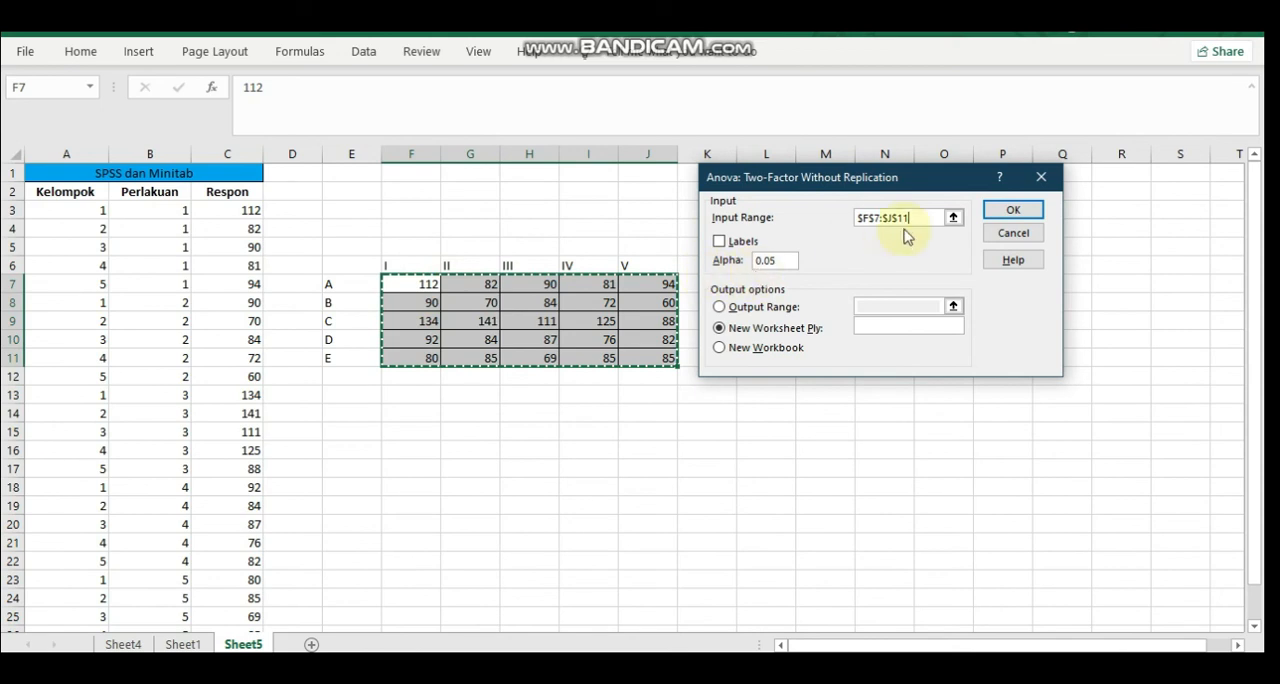
pyautogui.click(996, 208)
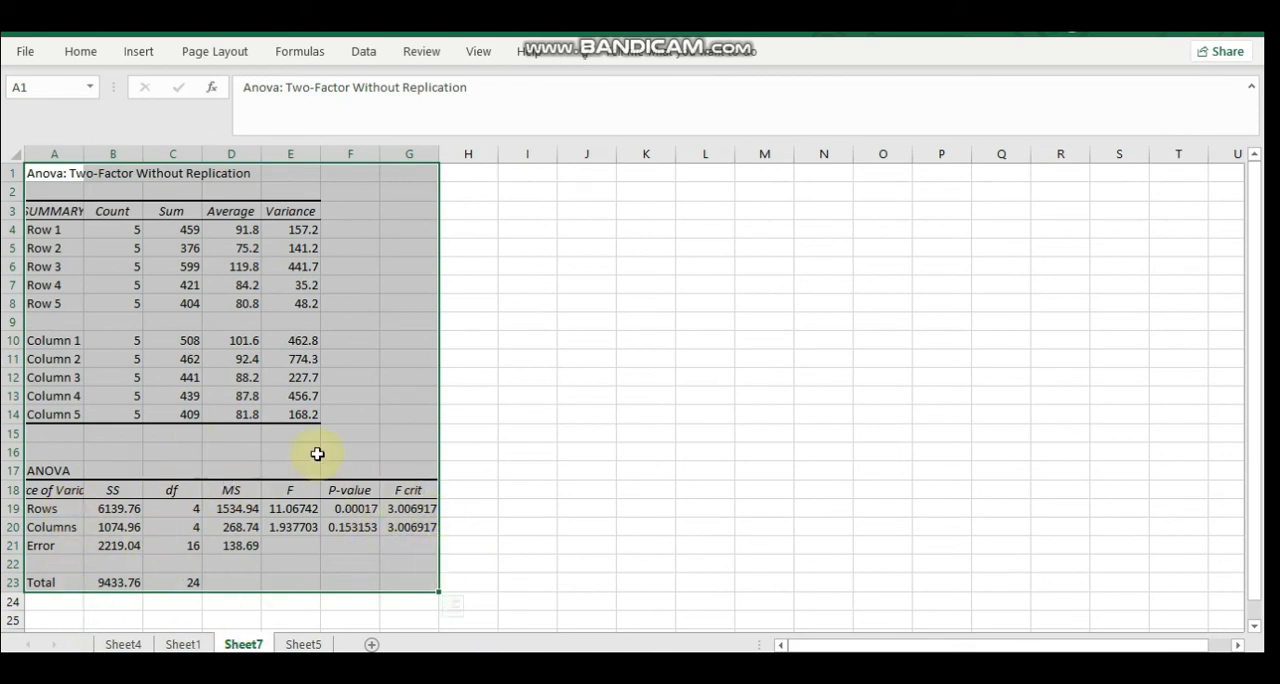
# Switch to the report PDF and review question 1's decision, conclusion and ANOVA table
pyautogui.click(530, 668)
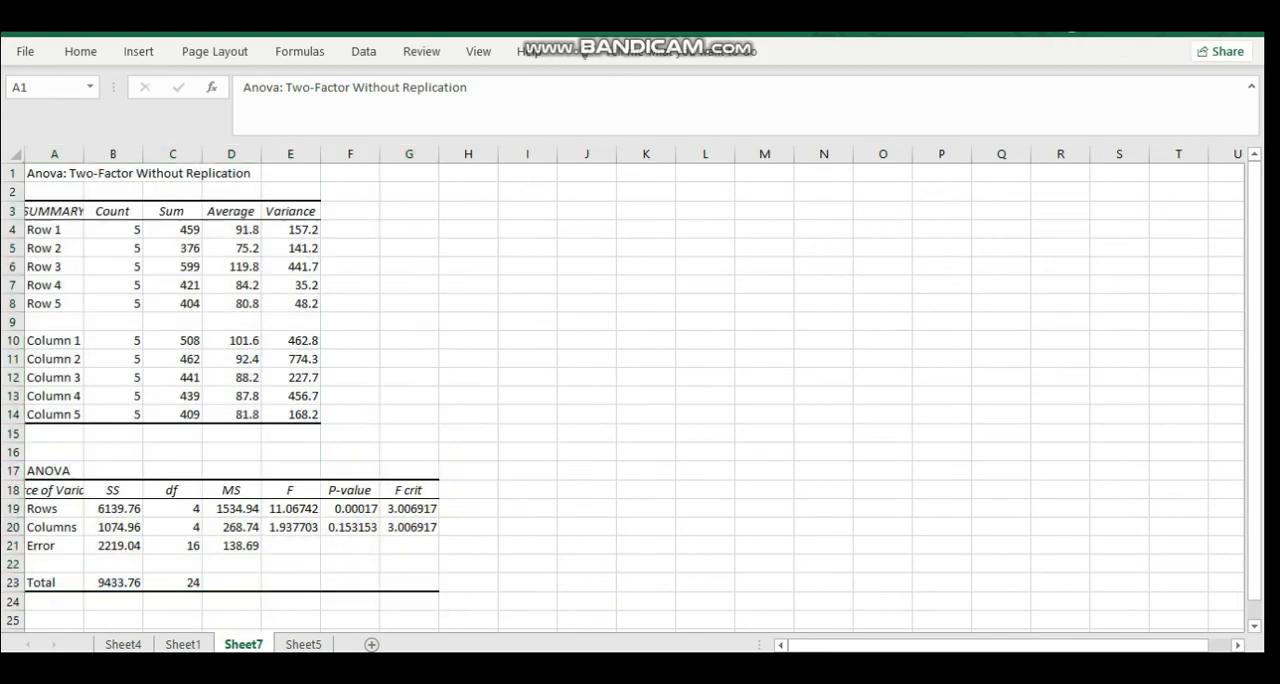
pyautogui.click(1265, 482)
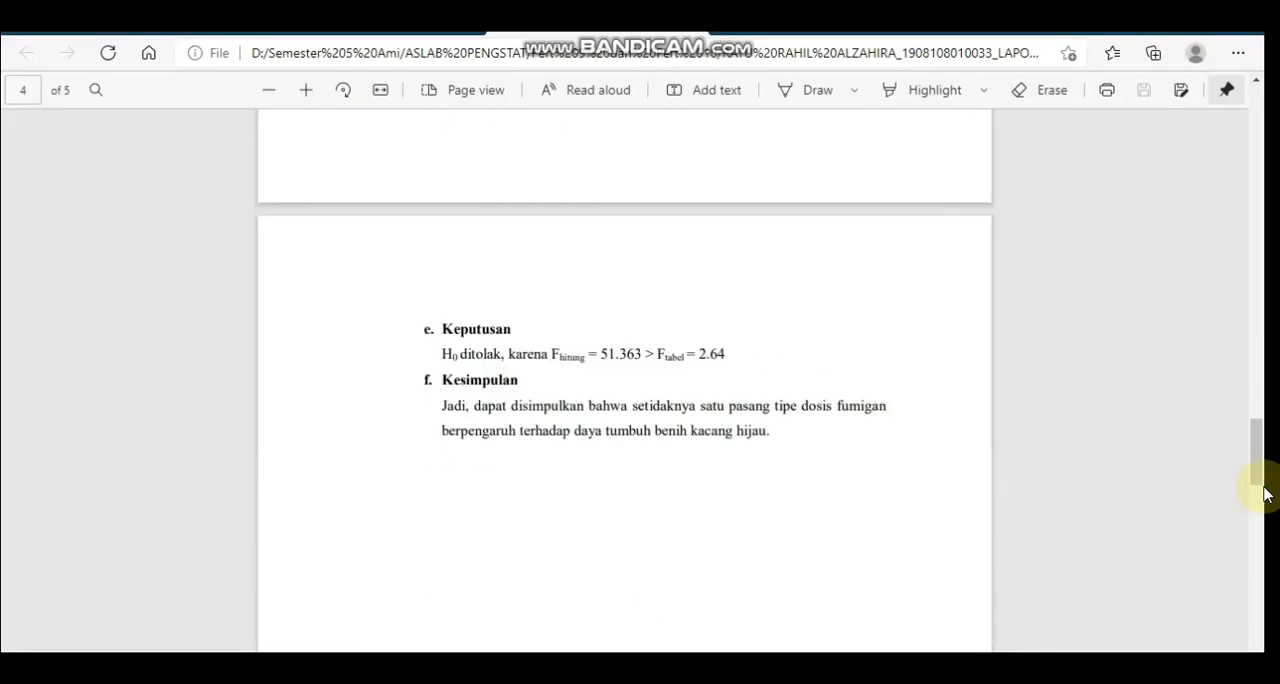
pyautogui.moveTo(1265, 482); pyautogui.dragTo(1259, 444)
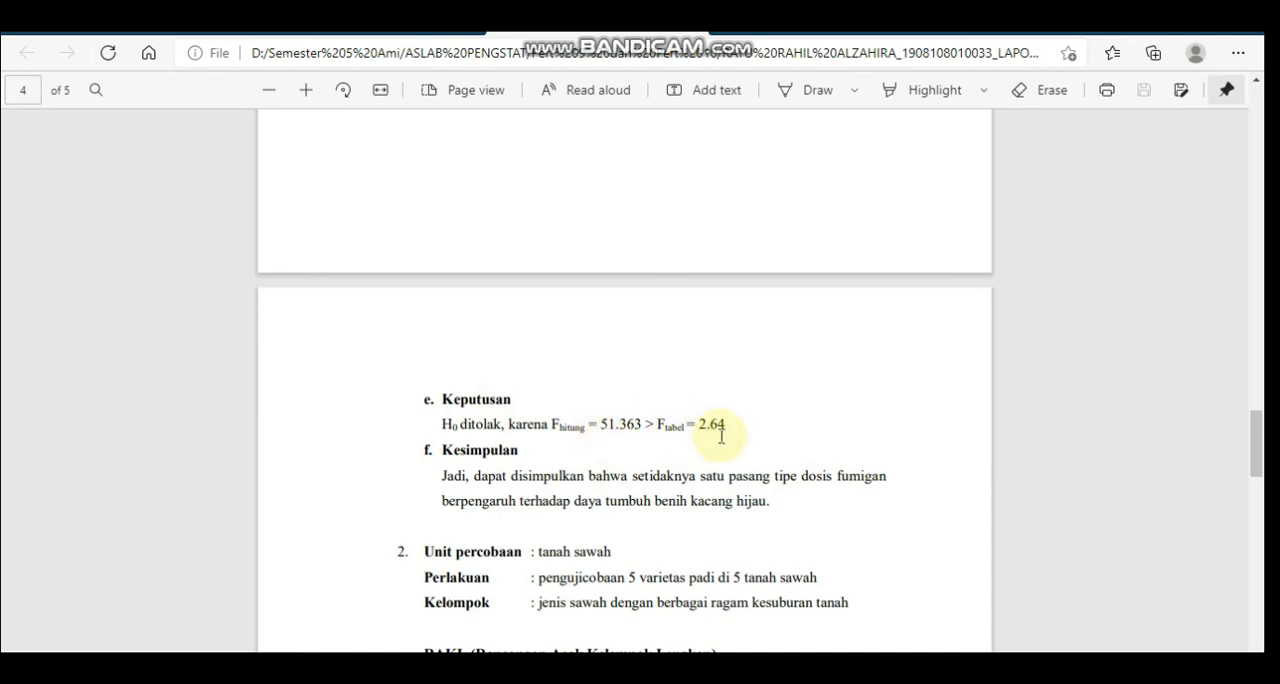
pyautogui.moveTo(1262, 420); pyautogui.dragTo(1262, 385)
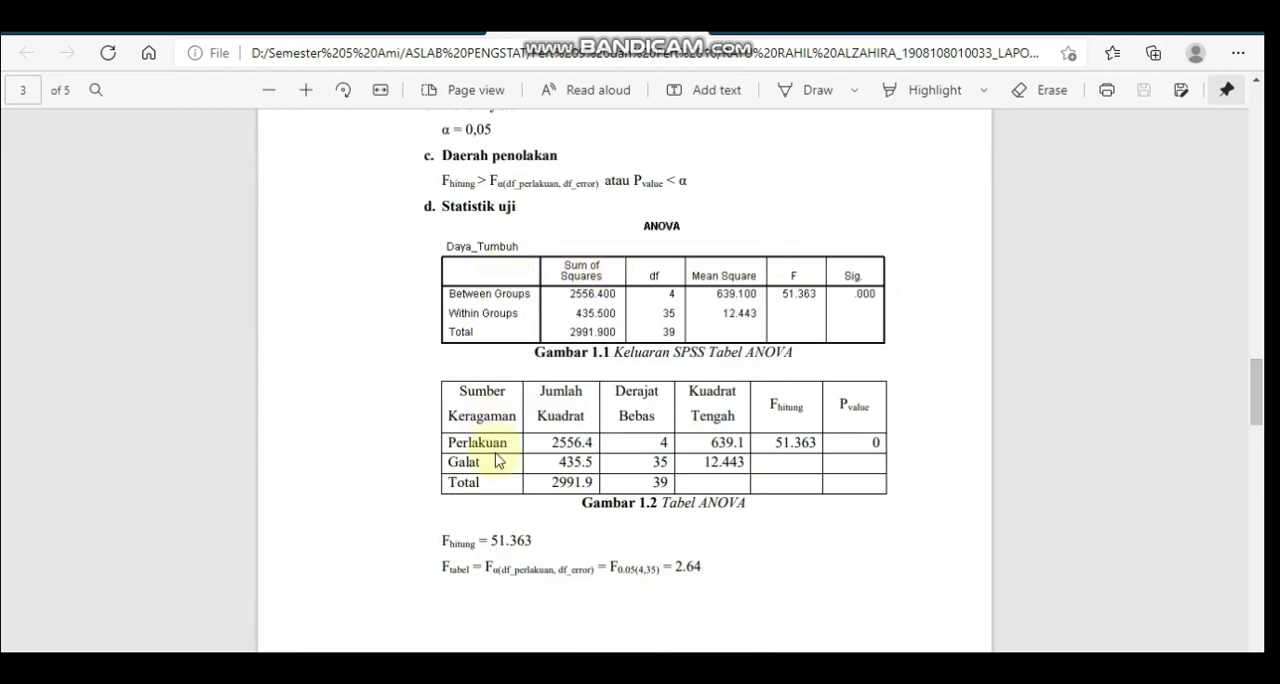
# Review question 2's Tests of Between-Subjects Effects table together with the Perlakuan and Kelompok decisions on the last page
pyautogui.moveTo(1257, 380); pyautogui.dragTo(1257, 560)
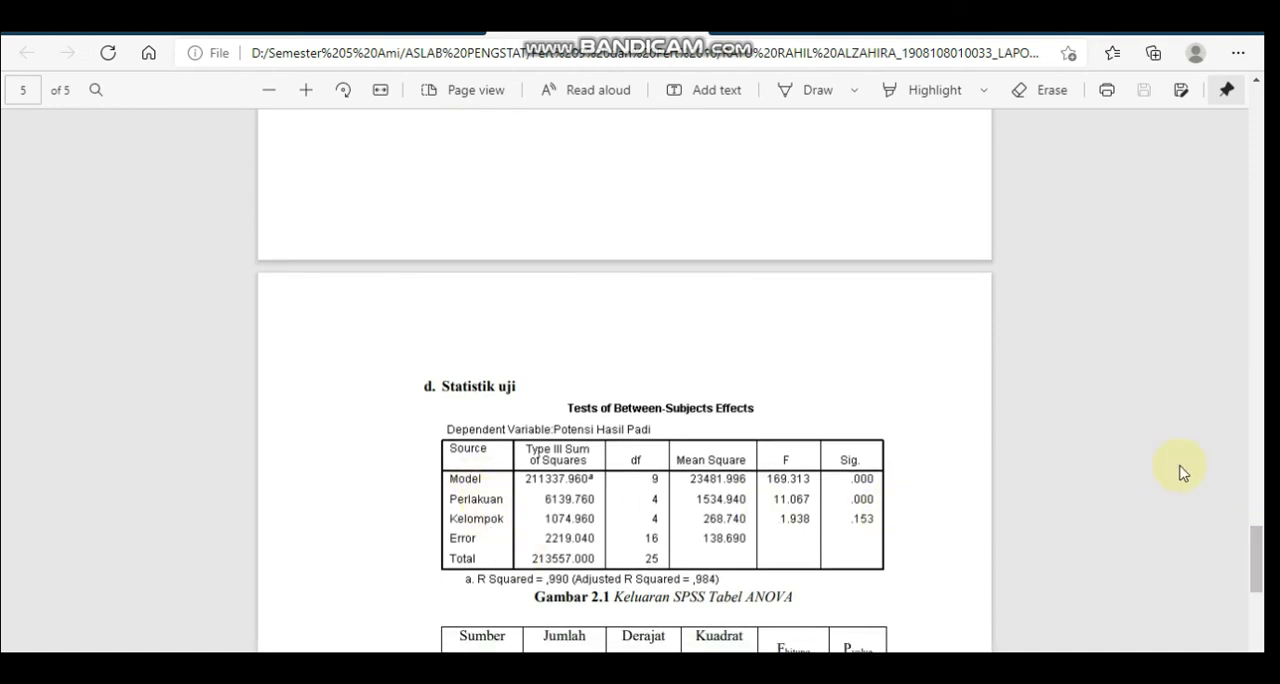
pyautogui.click(1260, 523)
pyautogui.moveTo(1261, 530); pyautogui.dragTo(1258, 658)
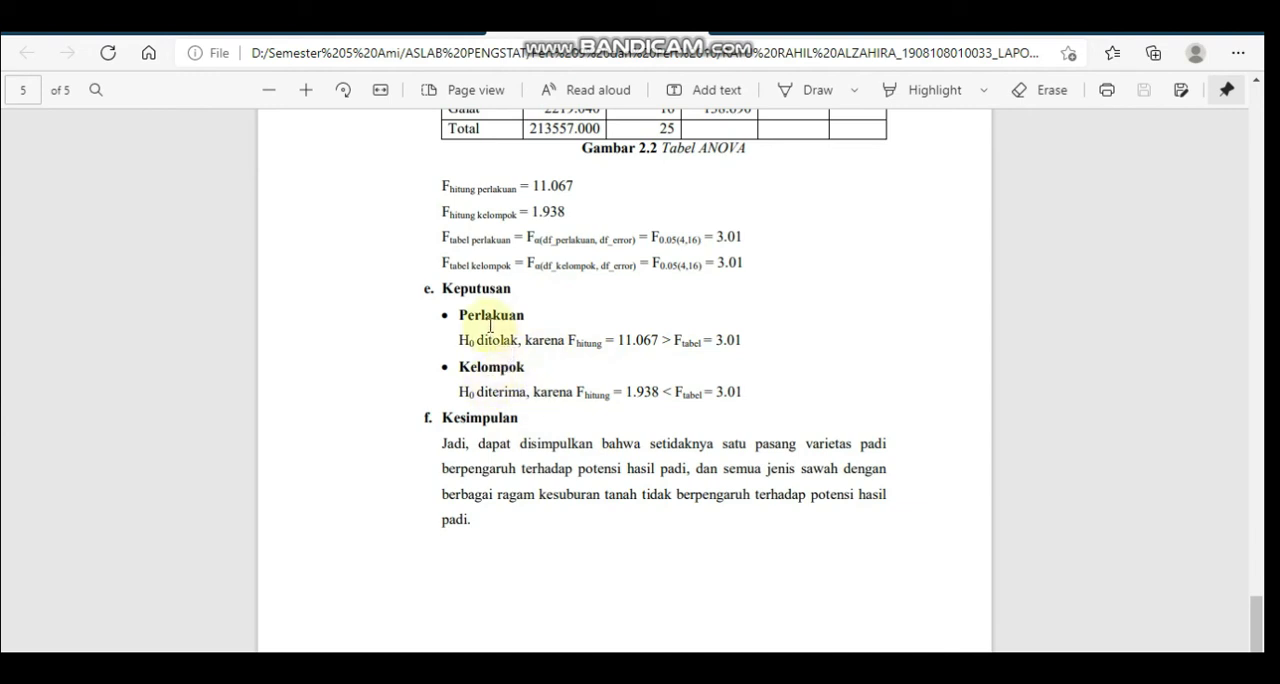
pyautogui.scroll(5, 1260, 458)
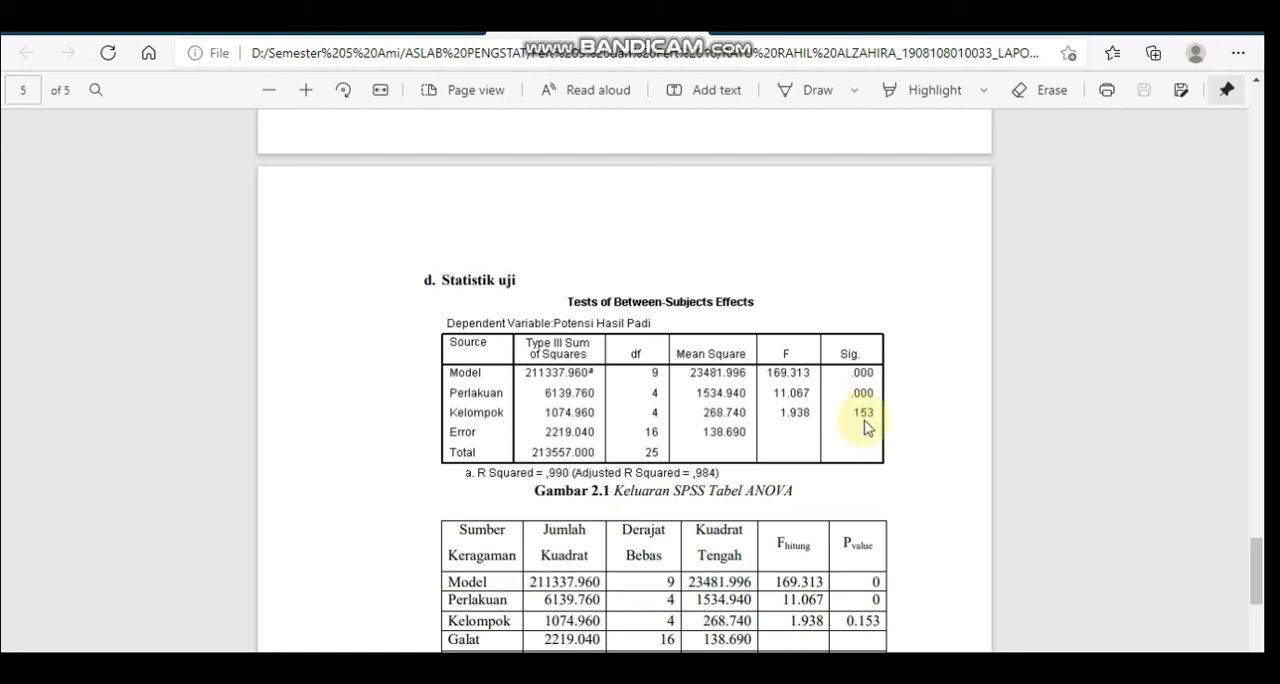
pyautogui.moveTo(1258, 570); pyautogui.dragTo(1265, 640)
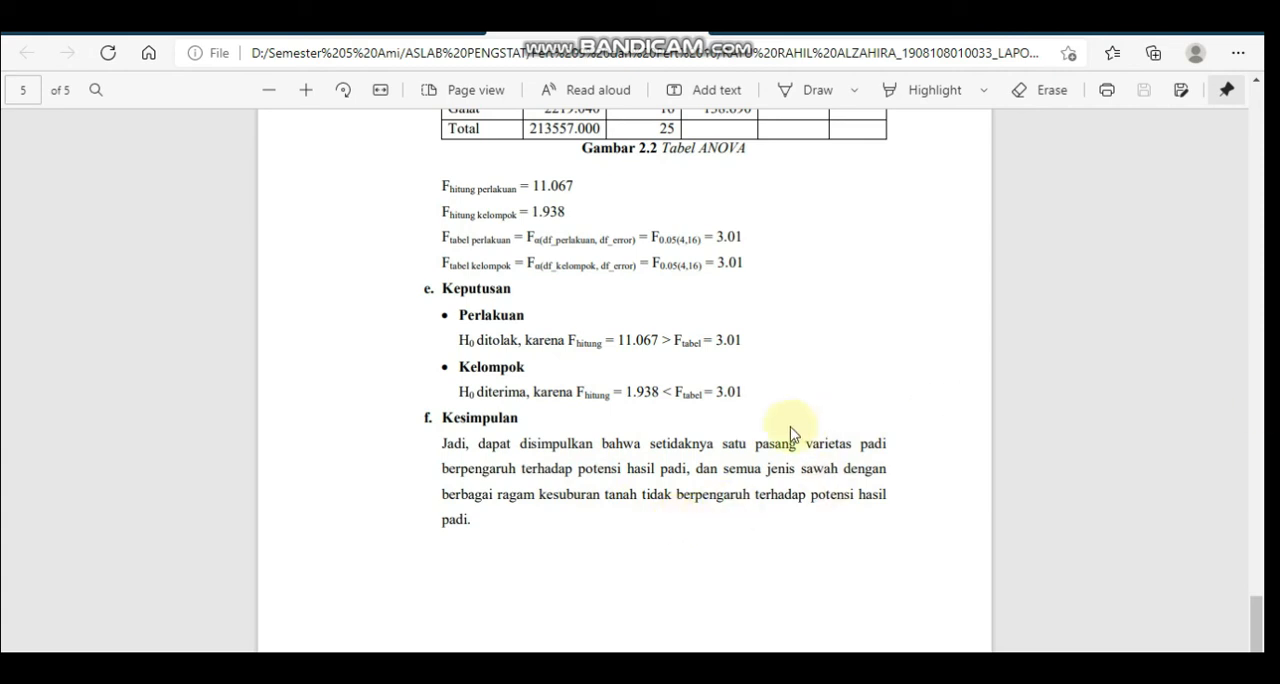
# Reread question 2's RAKL hypotheses for Perlakuan and Kelompok, then compare them with the final conclusion
pyautogui.scroll(10, 1264, 366)
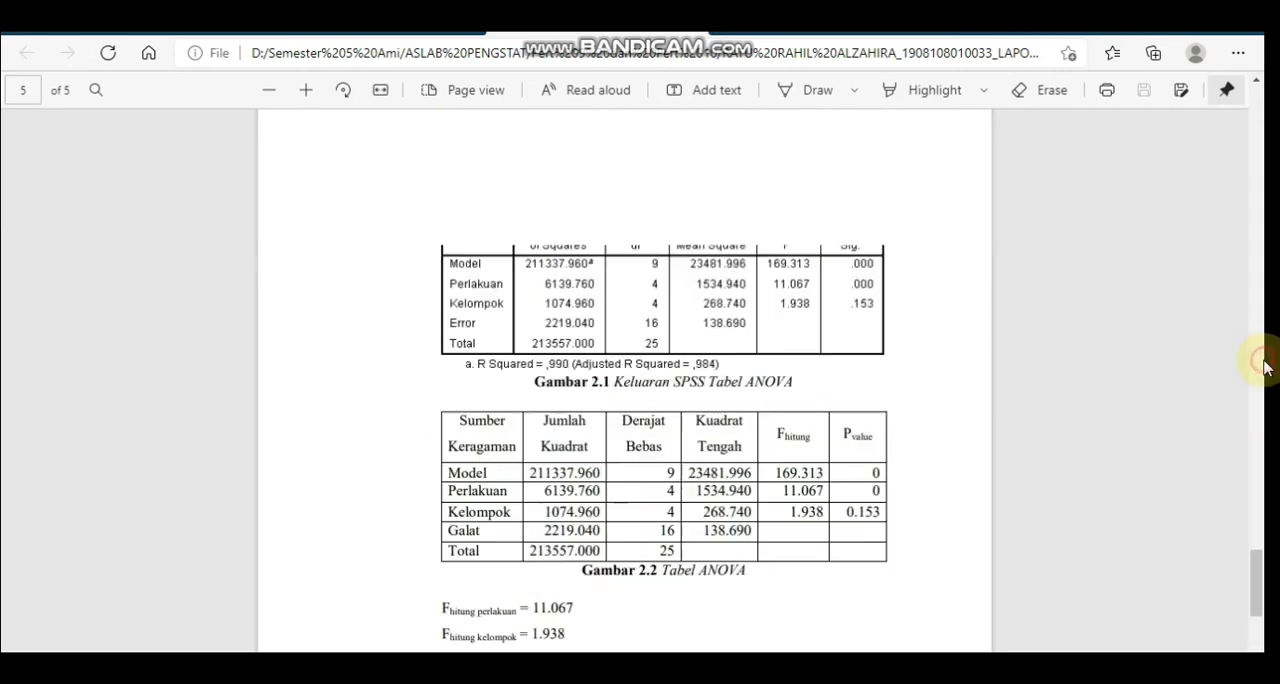
pyautogui.scroll(5, 1258, 392)
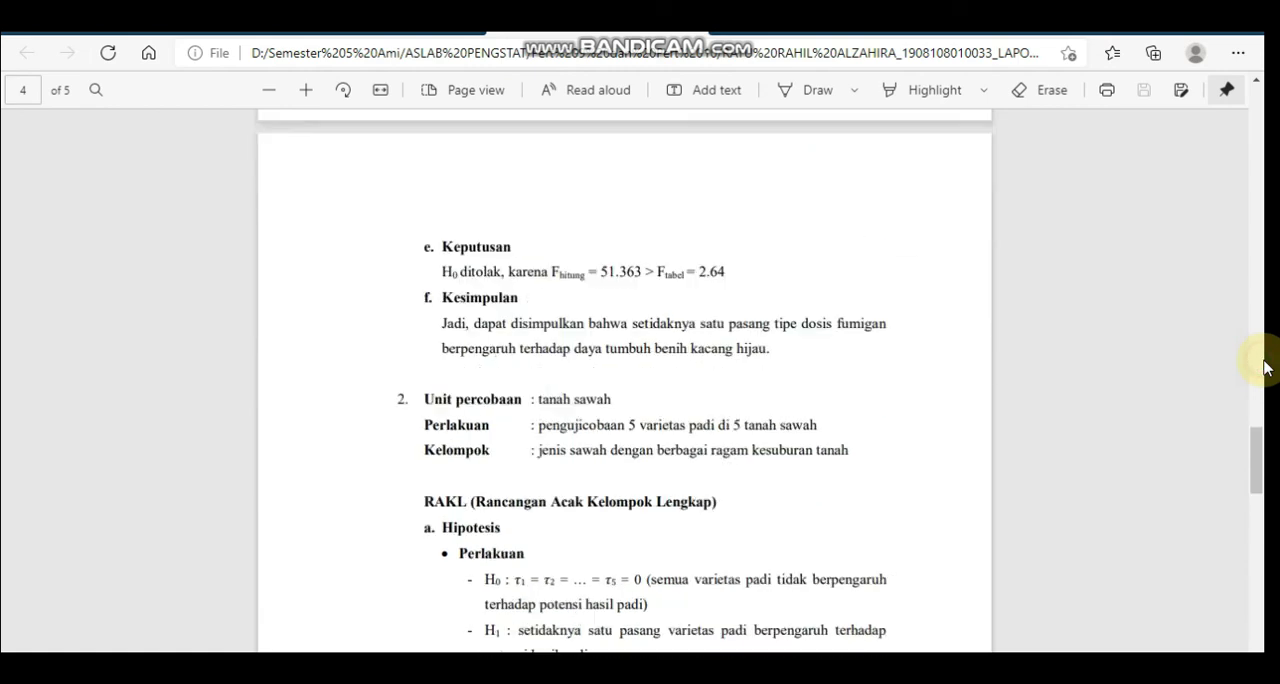
pyautogui.scroll(-2, 1260, 450)
pyautogui.scroll(-2, 1264, 470)
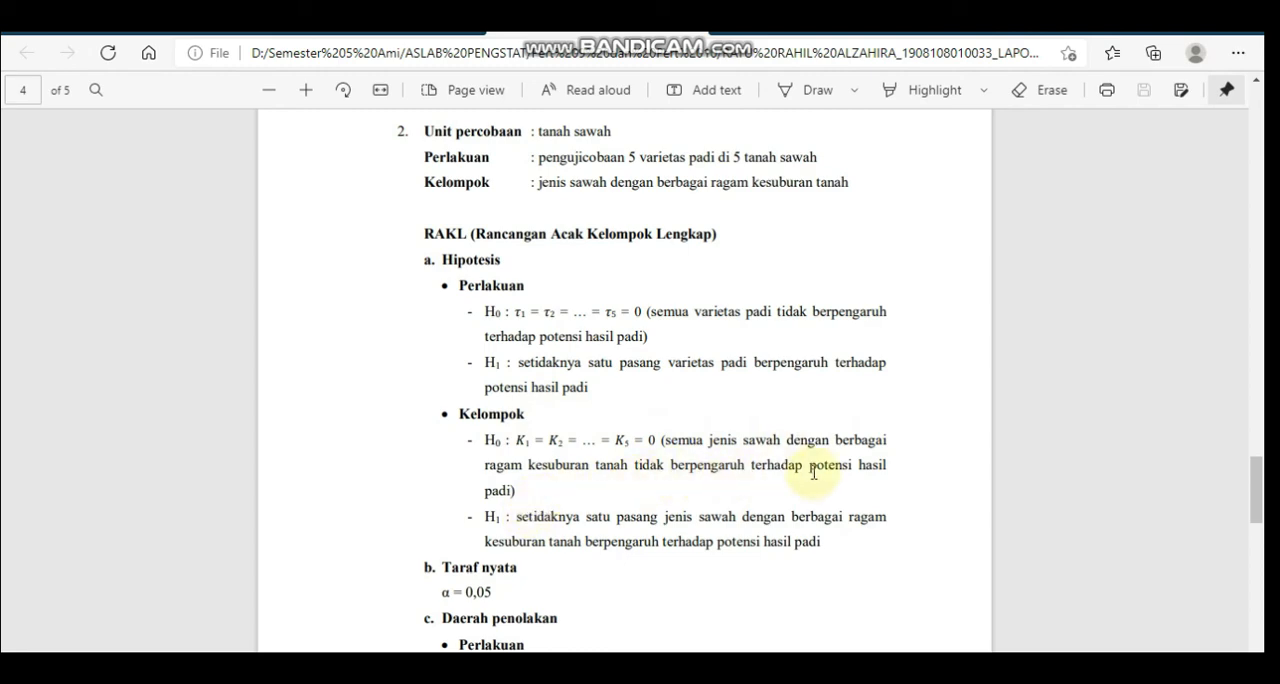
pyautogui.moveTo(1260, 486); pyautogui.dragTo(1263, 636)
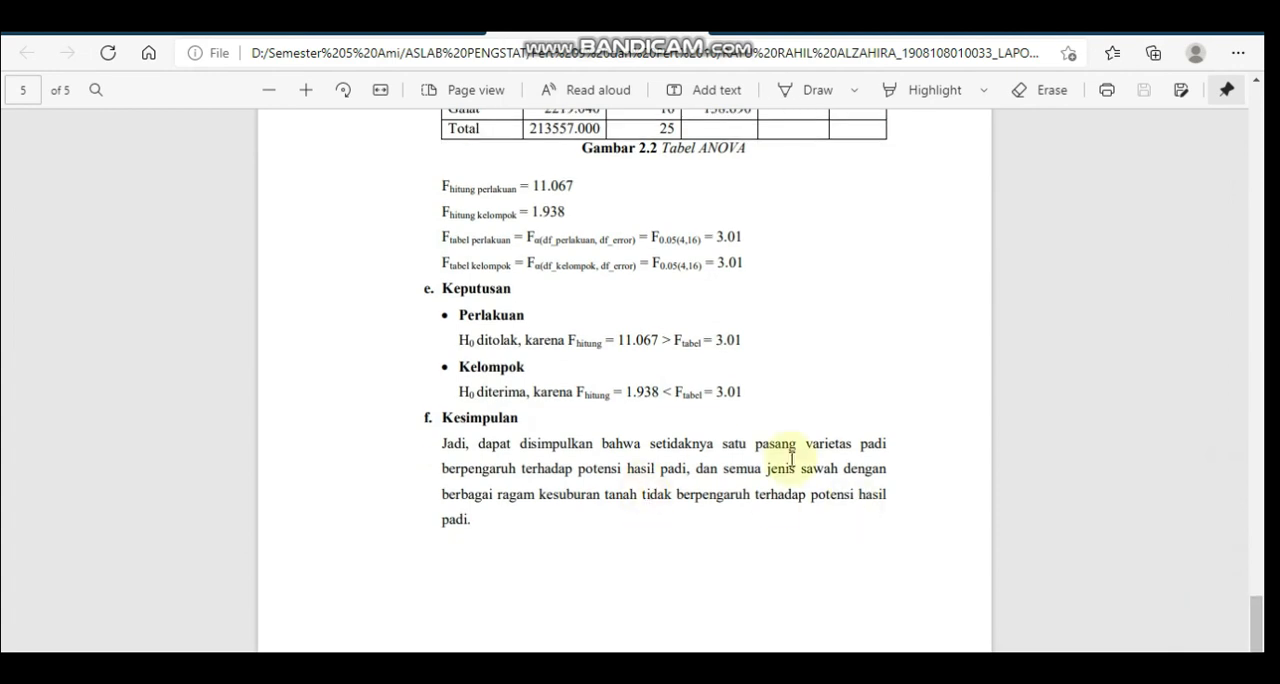